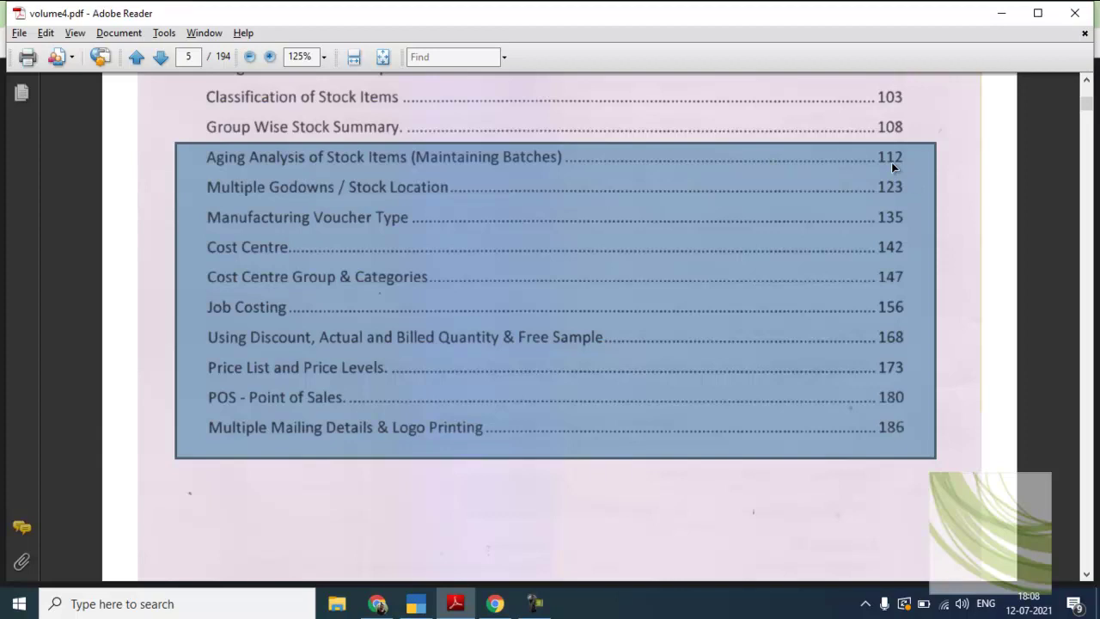
Step: Go to page 114 of the PDF and find the Aging Analysis of Stock Items (Maintaining Batches) section
{"action": "left_click", "coordinate": [191, 60]}
{"action": "type", "text": "114"}
{"action": "key", "text": "Return"}
{"action": "scroll", "coordinate": [191, 65], "scroll_direction": "down", "scroll_amount": 10}
{"action": "scroll", "coordinate": [191, 65], "scroll_direction": "down", "scroll_amount": 10}
{"action": "scroll", "coordinate": [190, 65], "scroll_direction": "down", "scroll_amount": 10}
{"action": "scroll", "coordinate": [191, 66], "scroll_direction": "down", "scroll_amount": 10}
{"action": "scroll", "coordinate": [191, 65], "scroll_direction": "down", "scroll_amount": 5}
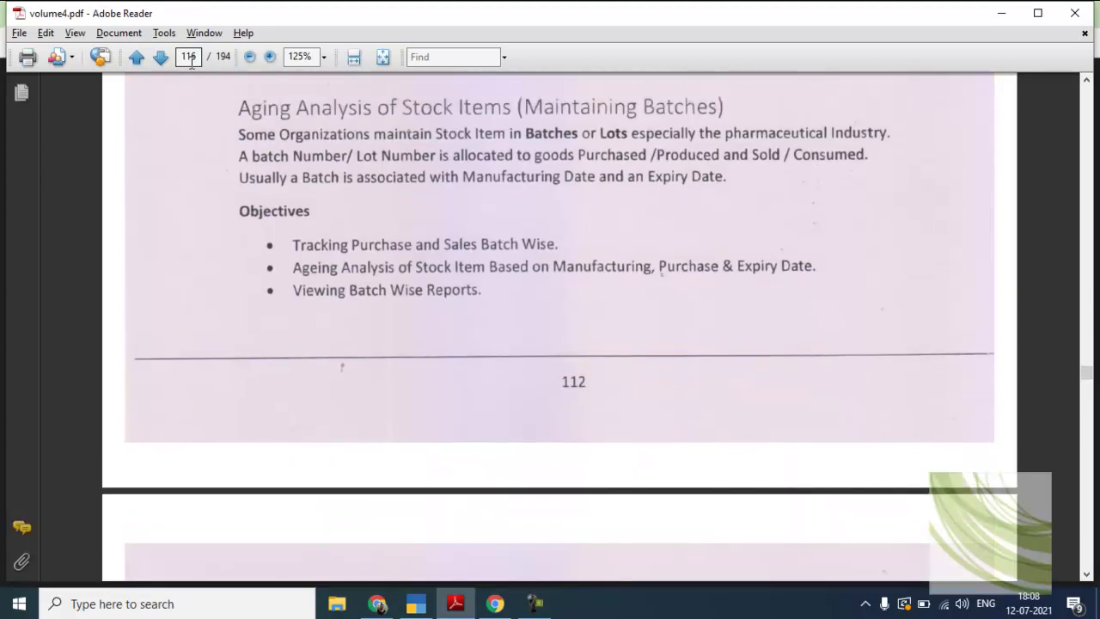
{"action": "scroll", "coordinate": [191, 65], "scroll_direction": "up", "scroll_amount": 1}
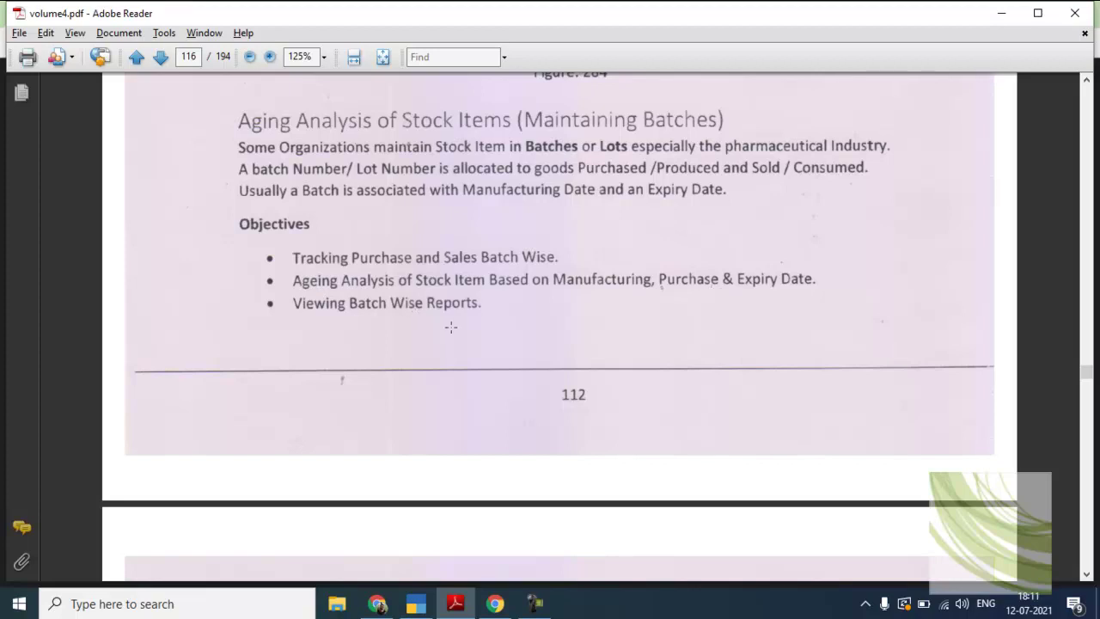
Step: Read the Creation of Company instructions that follow the batch objectives in the manual
{"action": "scroll", "coordinate": [451, 328], "scroll_direction": "down", "scroll_amount": 3}
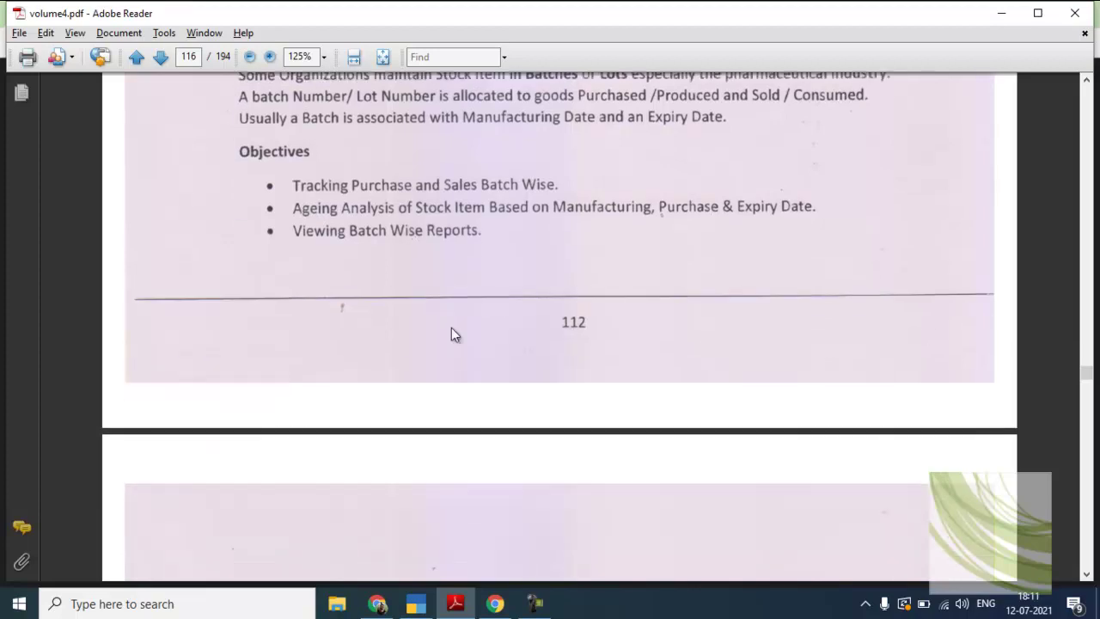
{"action": "scroll", "coordinate": [455, 334], "scroll_direction": "down", "scroll_amount": 5}
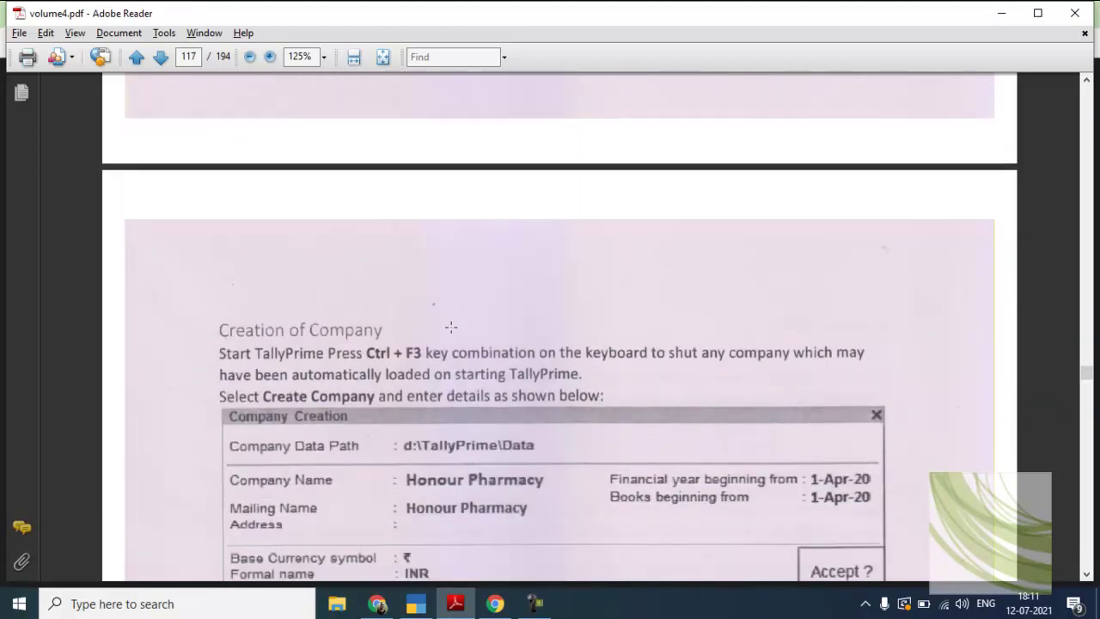
{"action": "scroll", "coordinate": [451, 327], "scroll_direction": "down", "scroll_amount": 2}
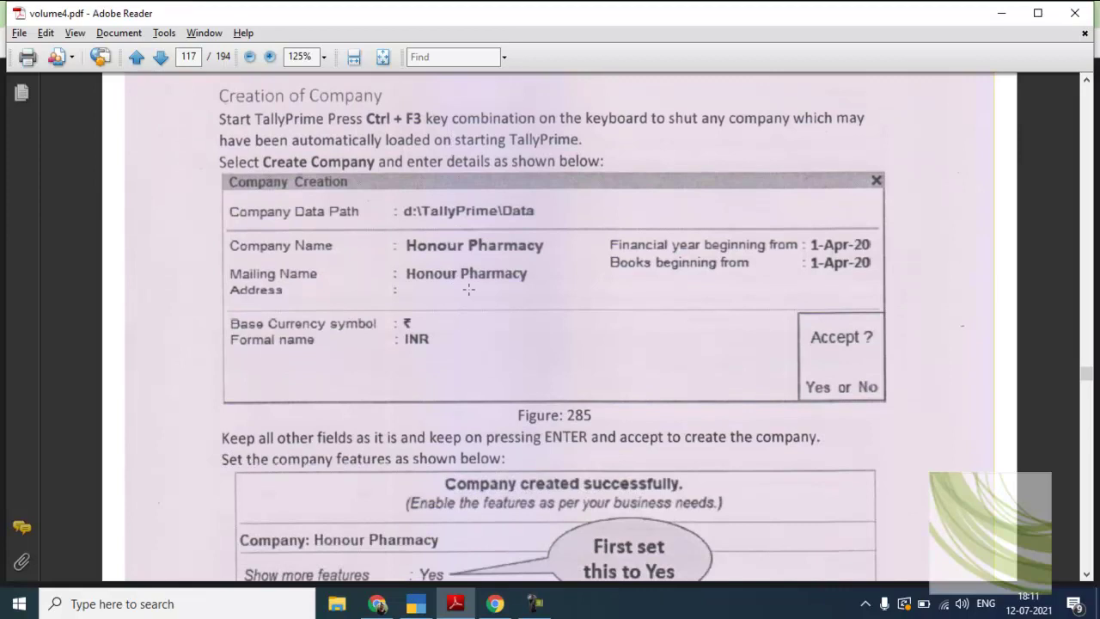
{"action": "scroll", "coordinate": [509, 283], "scroll_direction": "down", "scroll_amount": 1}
{"action": "scroll", "coordinate": [510, 283], "scroll_direction": "down", "scroll_amount": 2}
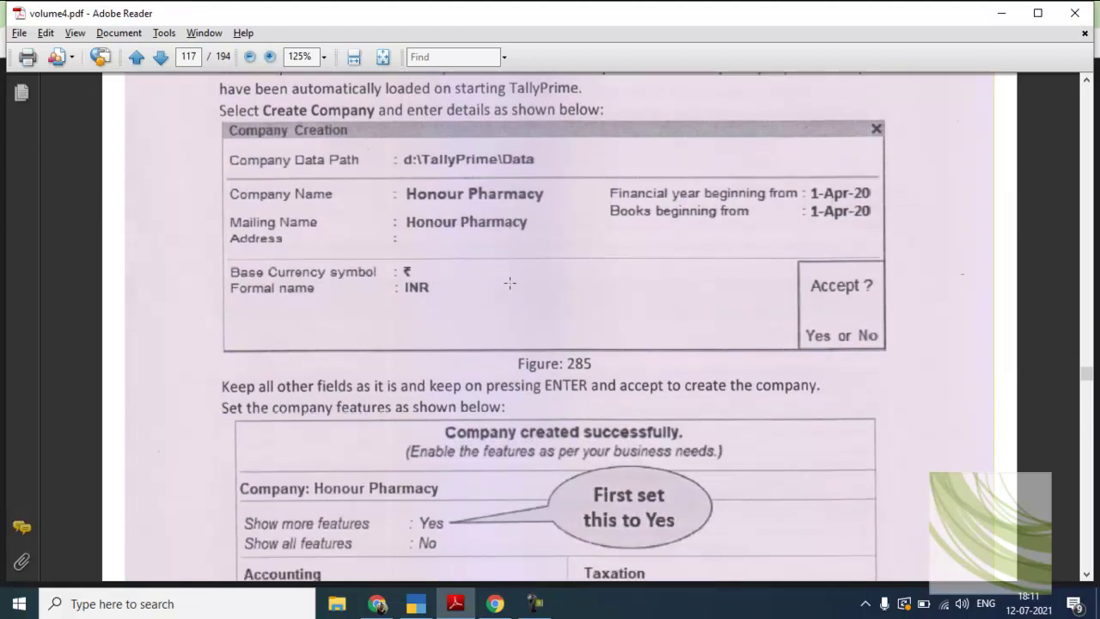
{"action": "scroll", "coordinate": [509, 283], "scroll_direction": "down", "scroll_amount": 1}
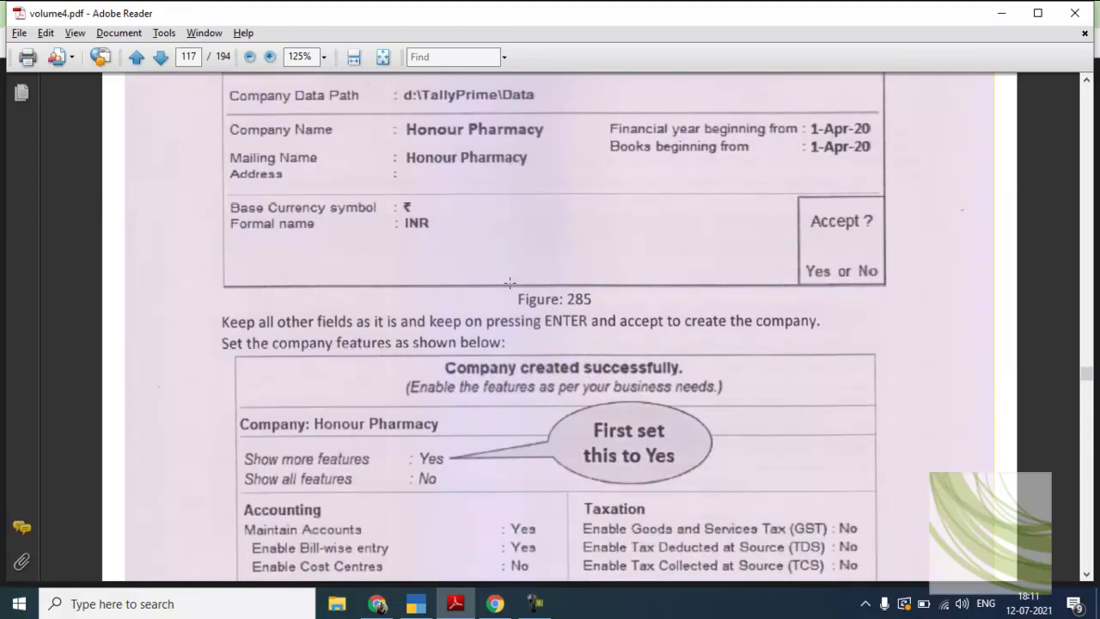
{"action": "scroll", "coordinate": [510, 283], "scroll_direction": "up", "scroll_amount": 1}
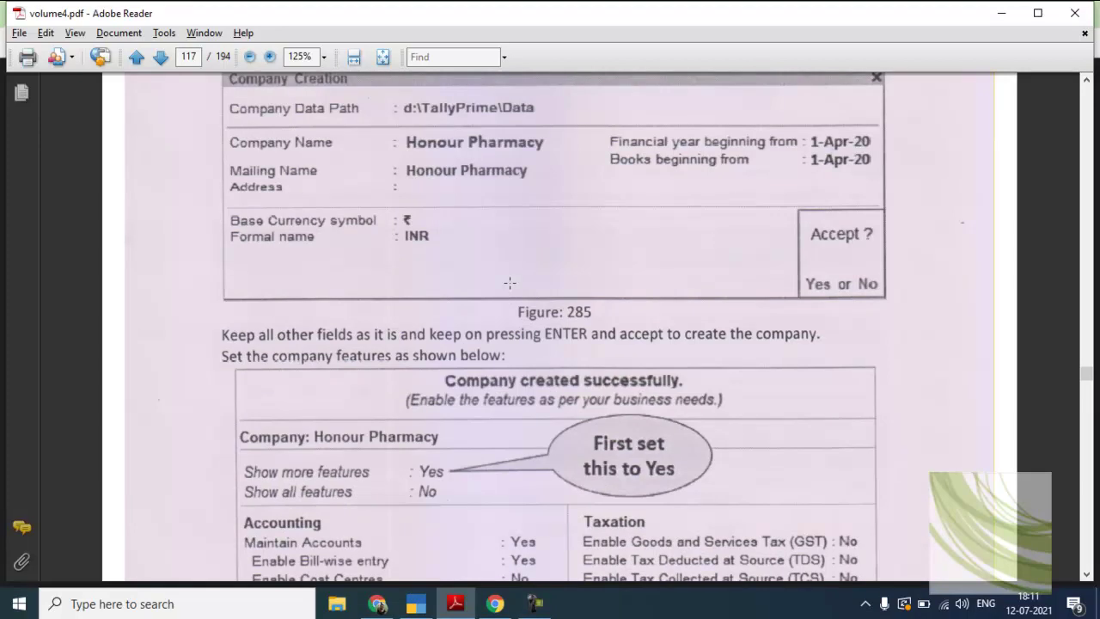
Step: Switch to TallyPrime and create a company named Honour Pharmacy, keeping the other details at their defaults
{"action": "key", "text": "alt+Tab"}
{"action": "key", "text": "alt+Tab"}
{"action": "key", "text": "alt+Tab"}
{"action": "key", "text": "alt+Tab"}
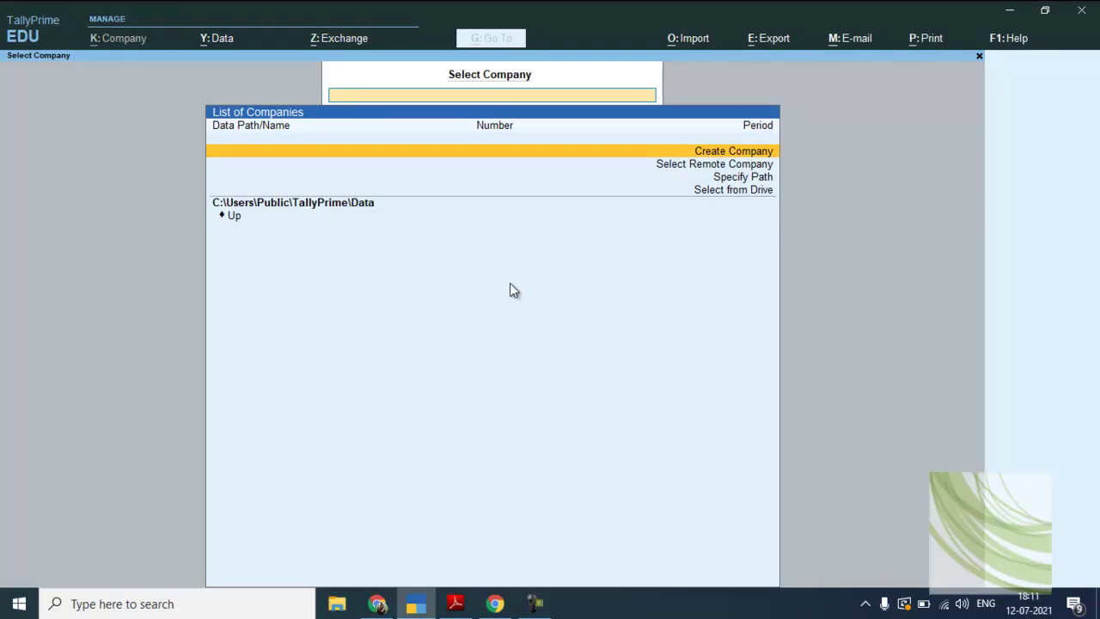
{"action": "key", "text": "Return"}
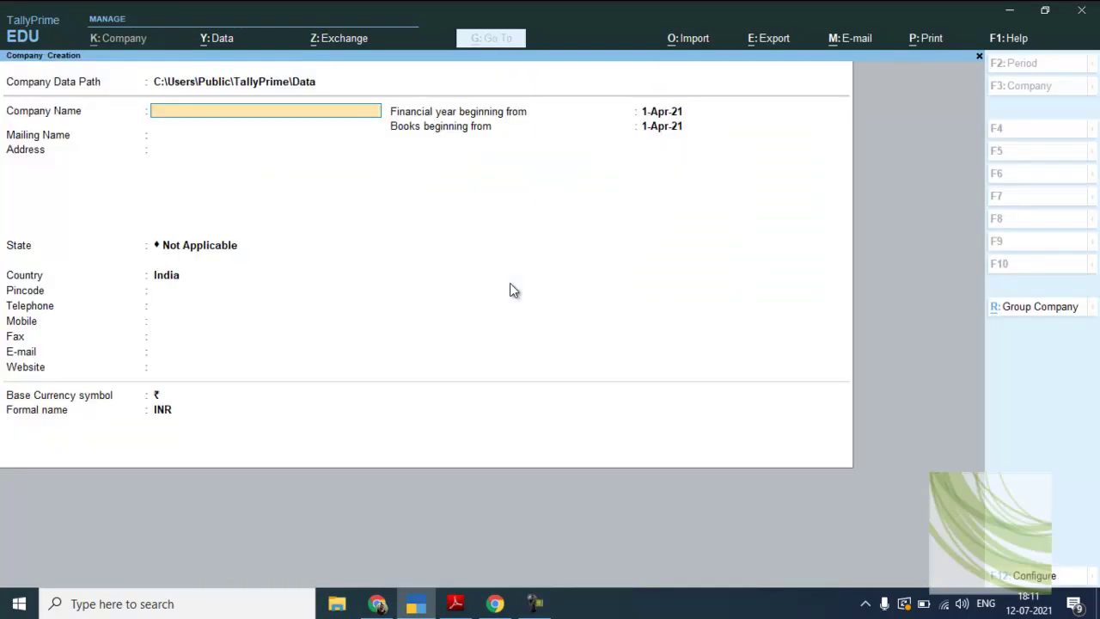
{"action": "type", "text": "Honour Pharmacy"}
{"action": "key", "text": "Return"}
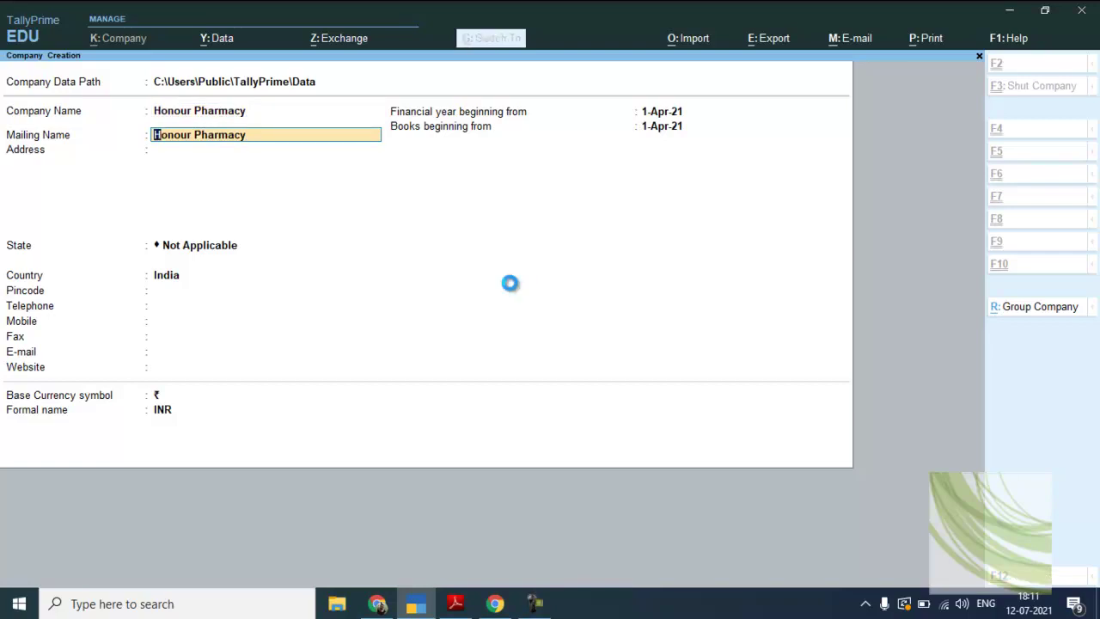
Step: Switch to Adobe Reader and examine the company features figure, marking the Enable Batches and Maintain Expiry Date for Batches rows
{"action": "key", "text": "alt+Tab"}
{"action": "scroll", "coordinate": [509, 283], "scroll_direction": "down", "scroll_amount": 1}
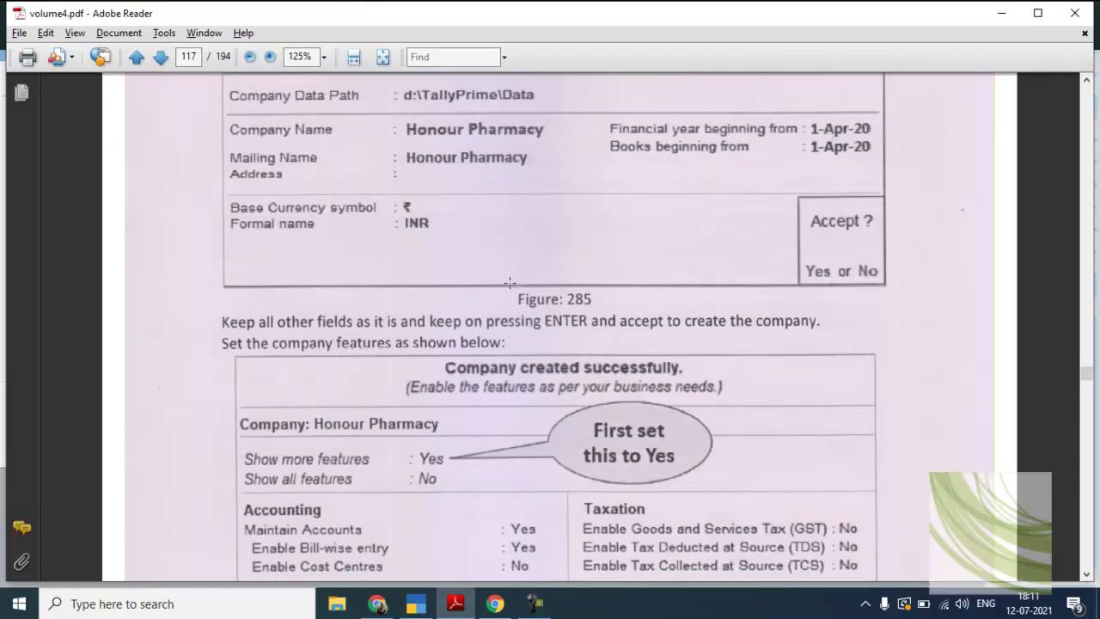
{"action": "scroll", "coordinate": [509, 283], "scroll_direction": "down", "scroll_amount": 5}
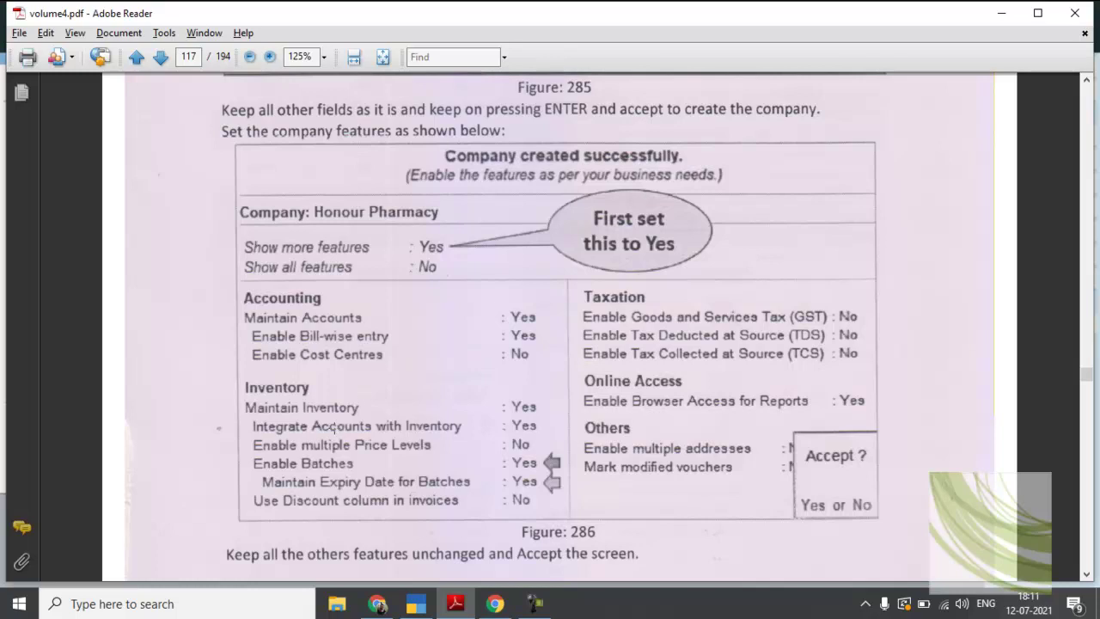
{"action": "left_click_drag", "start_coordinate": [236, 455], "coordinate": [591, 493]}
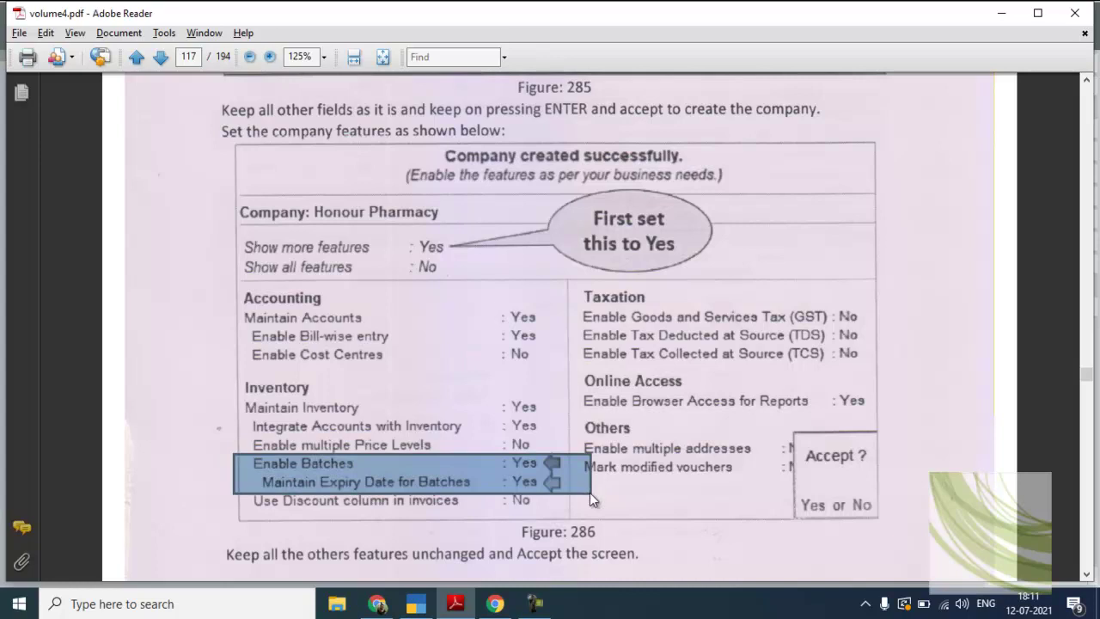
Step: Switch to TallyPrime and set Show more features to Yes for Honour Pharmacy
{"action": "key", "text": "alt+Tab"}
{"action": "key", "text": "Up"}
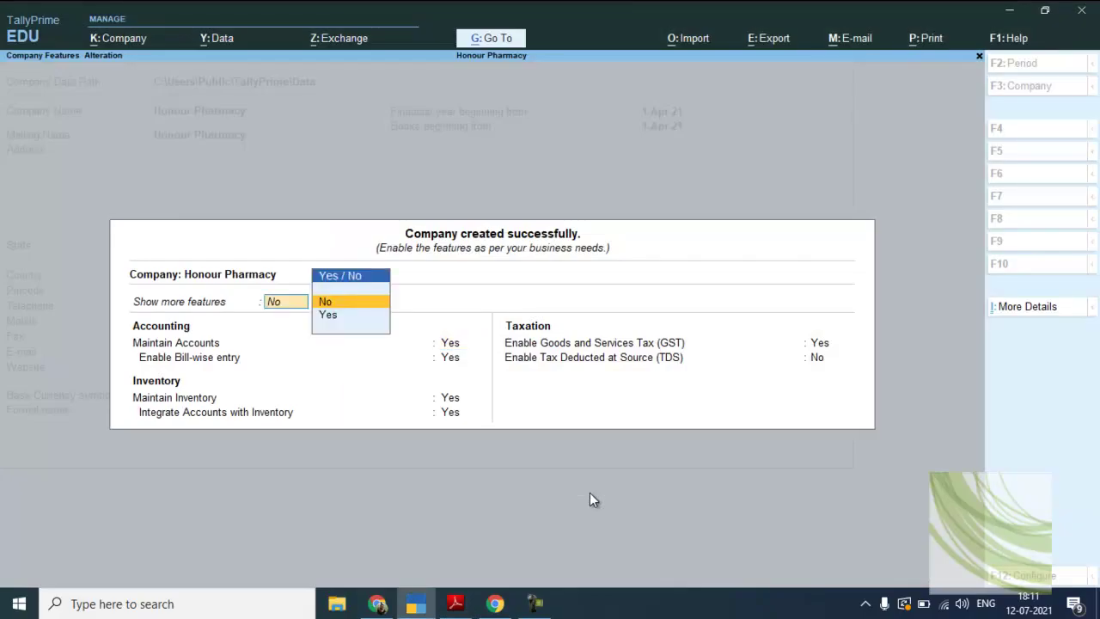
{"action": "key", "text": "Down"}
{"action": "key", "text": "Return"}
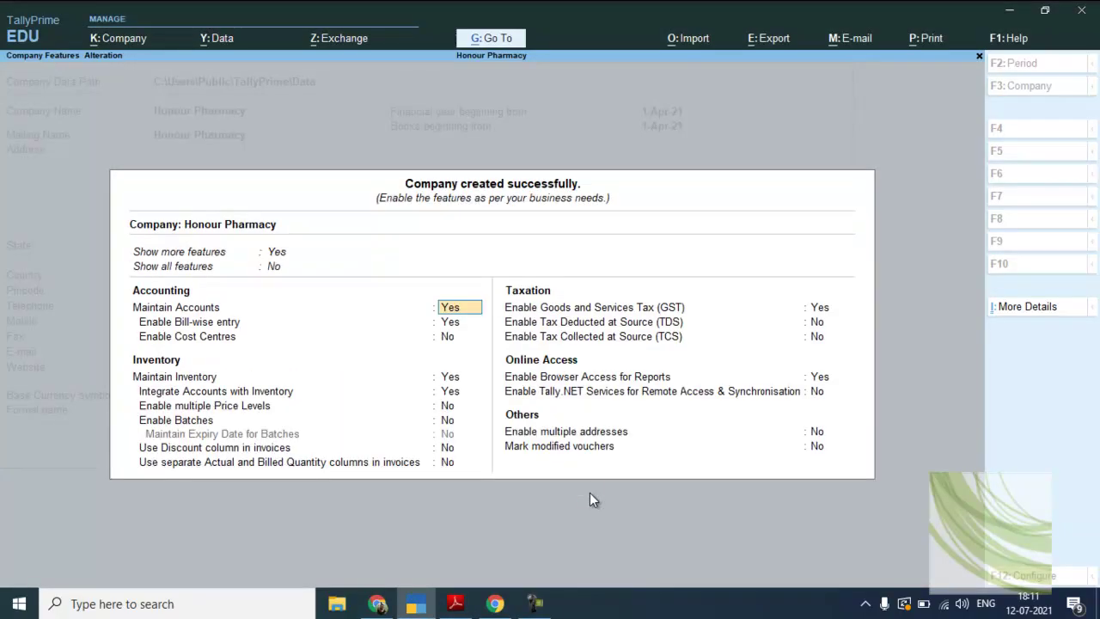
Step: Set Enable Batches and Maintain Expiry Date for Batches to Yes, check them against the manual, and save the company features
{"action": "key", "text": "Return"}
{"action": "key", "text": "Return"}
{"action": "key", "text": "Return"}
{"action": "key", "text": "Return"}
{"action": "key", "text": "Return"}
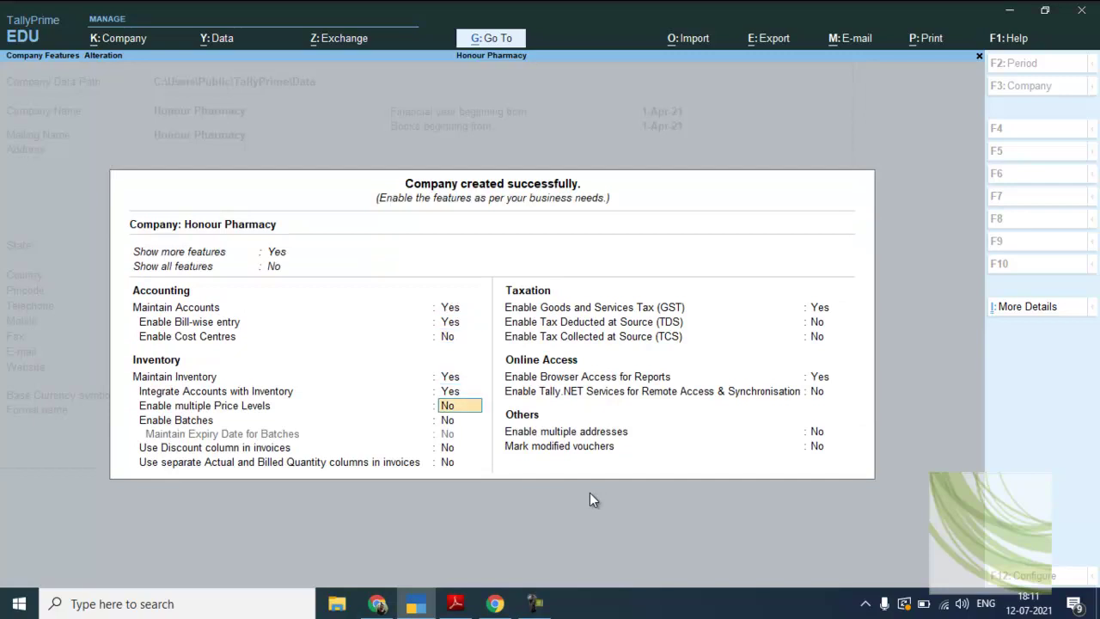
{"action": "key", "text": "Return"}
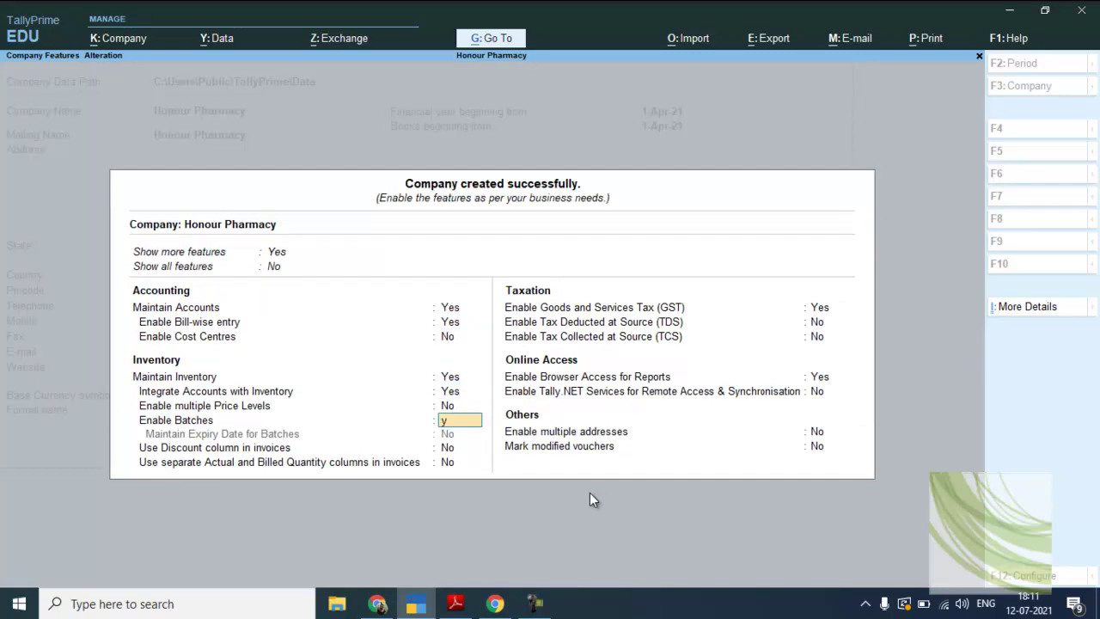
{"action": "type", "text": "yy"}
{"action": "key", "text": "Return"}
{"action": "key", "text": "alt+Tab"}
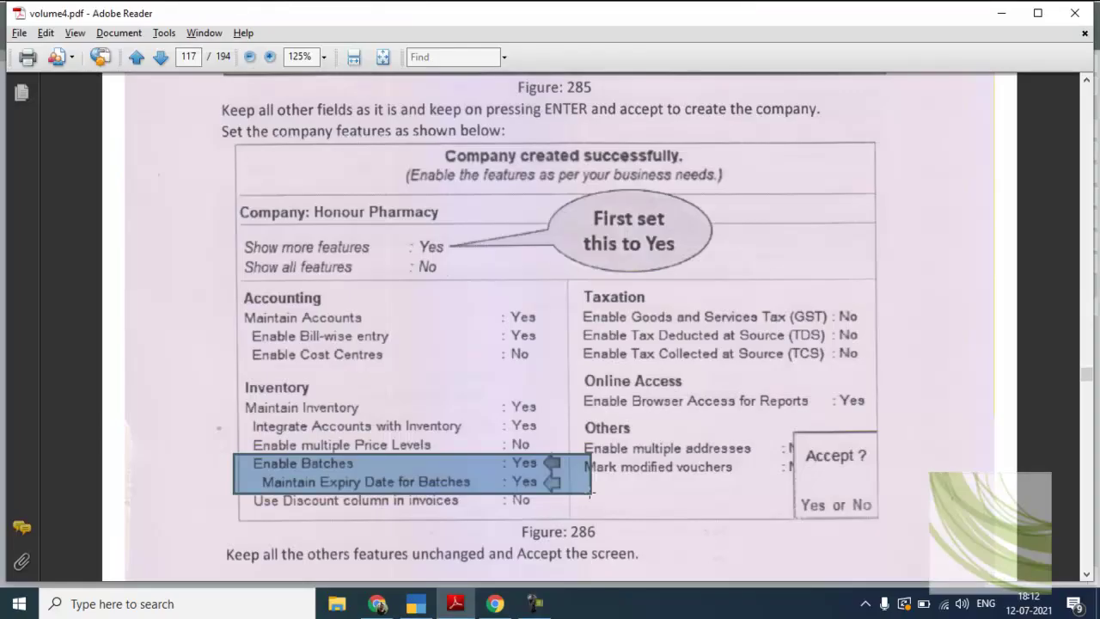
{"action": "key", "text": "alt+Tab"}
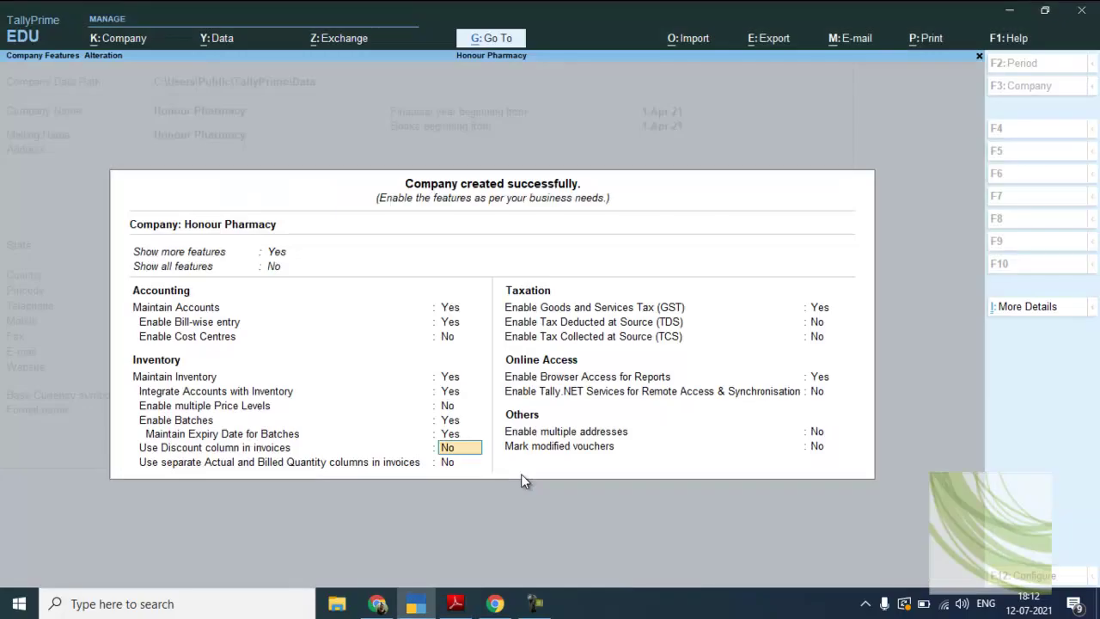
{"action": "key", "text": "Return"}
{"action": "key", "text": "ctrl"}
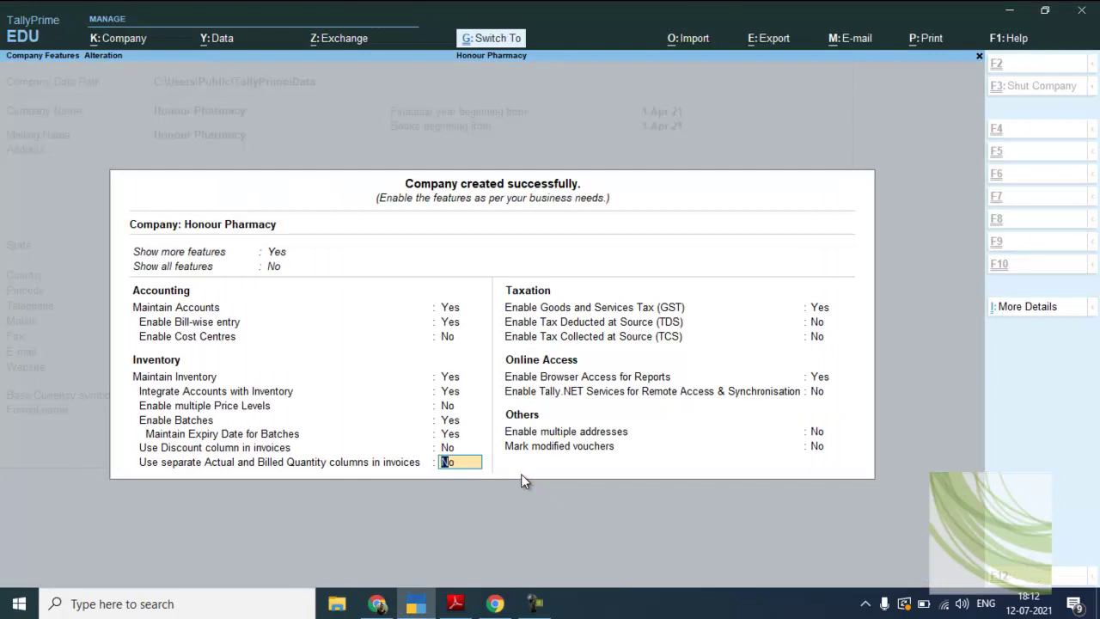
{"action": "key", "text": "ctrl+a"}
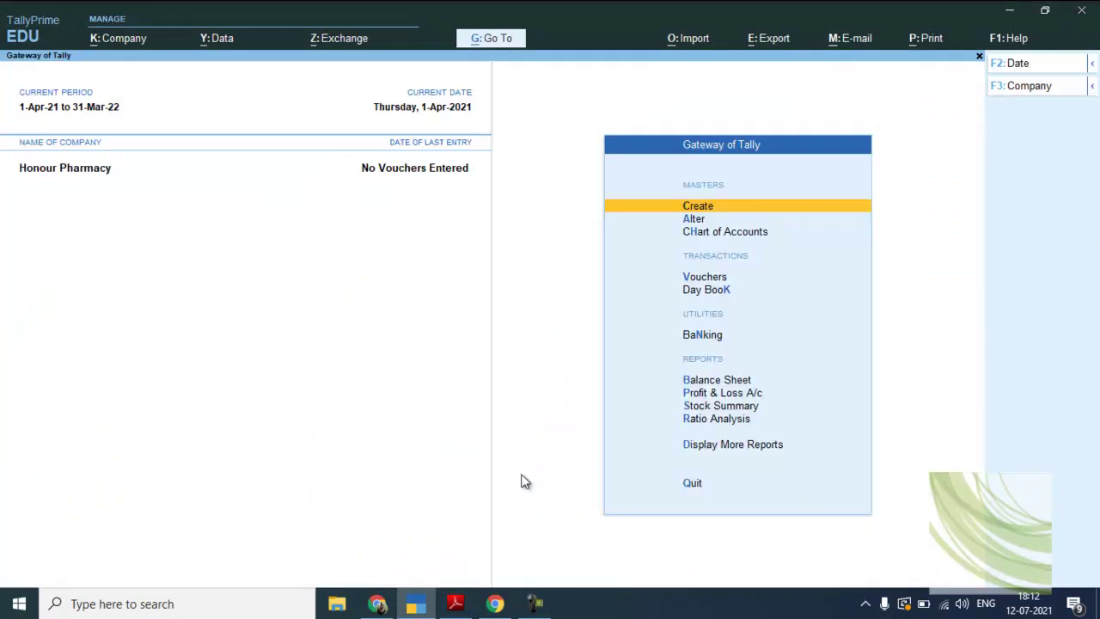
Step: Reopen the company features, set Enable Goods and Services Tax (GST) to No, and save them
{"action": "key", "text": "F11"}
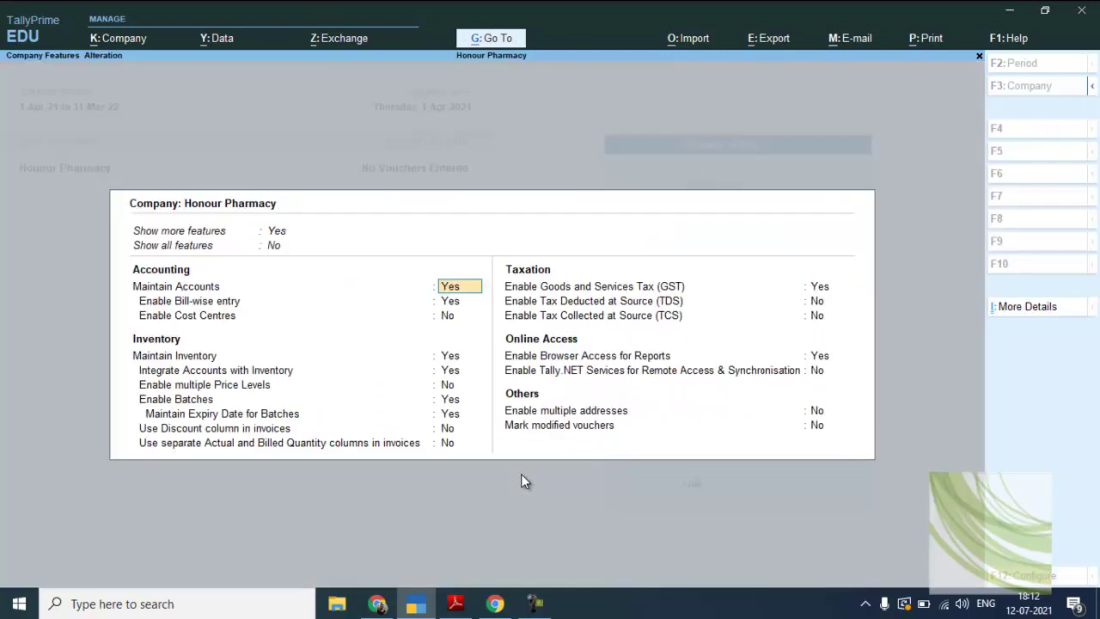
{"action": "key", "text": "Return"}
{"action": "key", "text": "Return"}
{"action": "key", "text": "Return"}
{"action": "key", "text": "Return"}
{"action": "key", "text": "Return"}
{"action": "key", "text": "Return"}
{"action": "key", "text": "Return"}
{"action": "key", "text": "Return"}
{"action": "key", "text": "Return"}
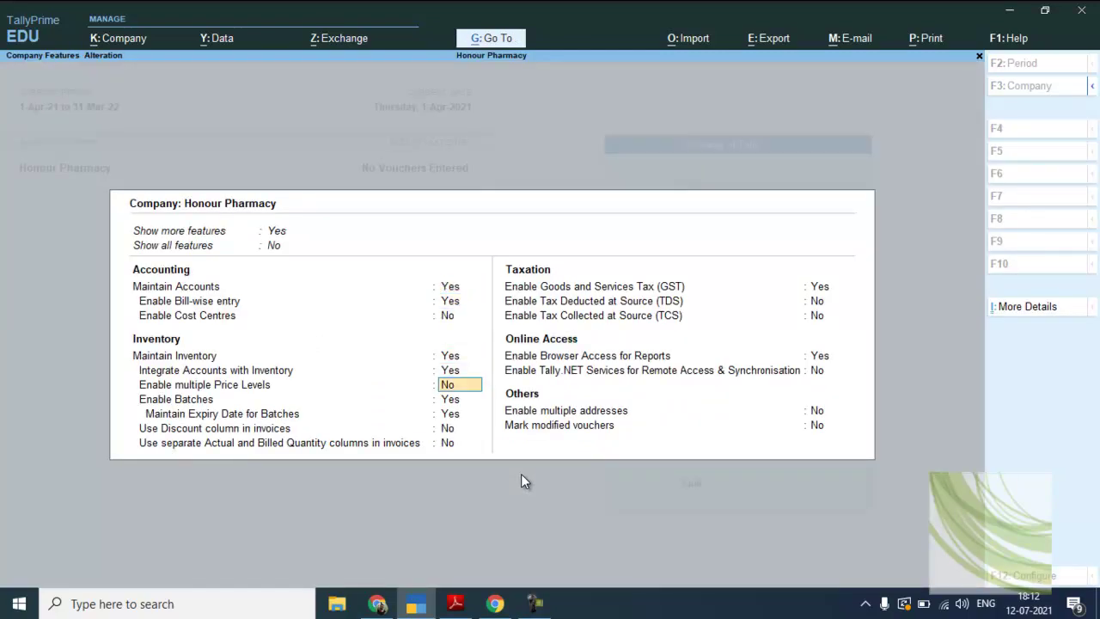
{"action": "key", "text": "Return"}
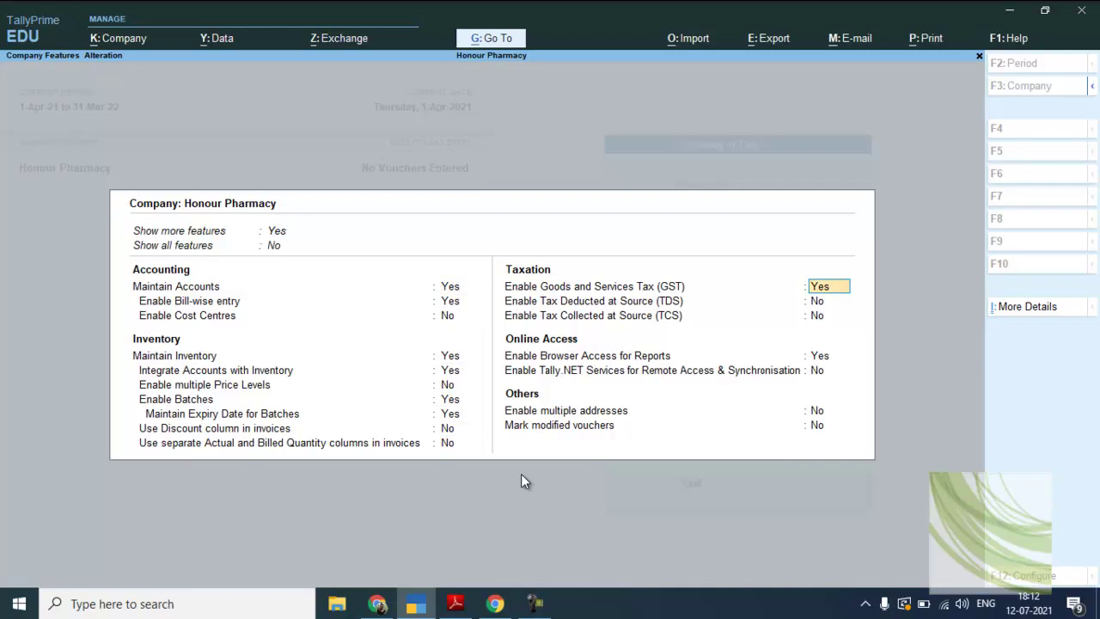
{"action": "type", "text": "n"}
{"action": "key", "text": "Return"}
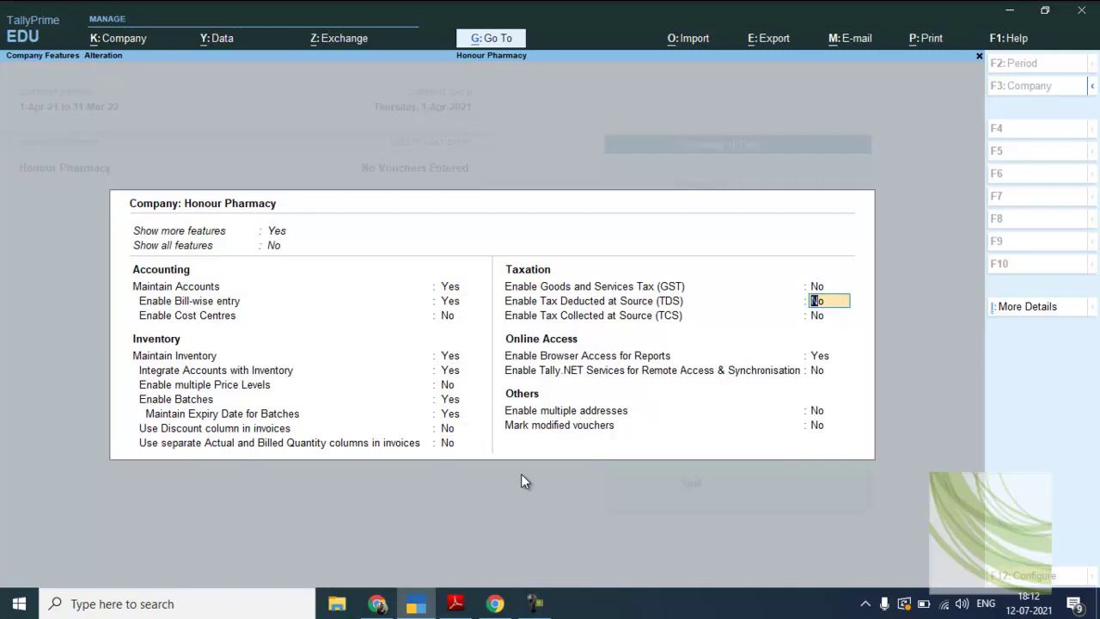
{"action": "key", "text": "ctrl"}
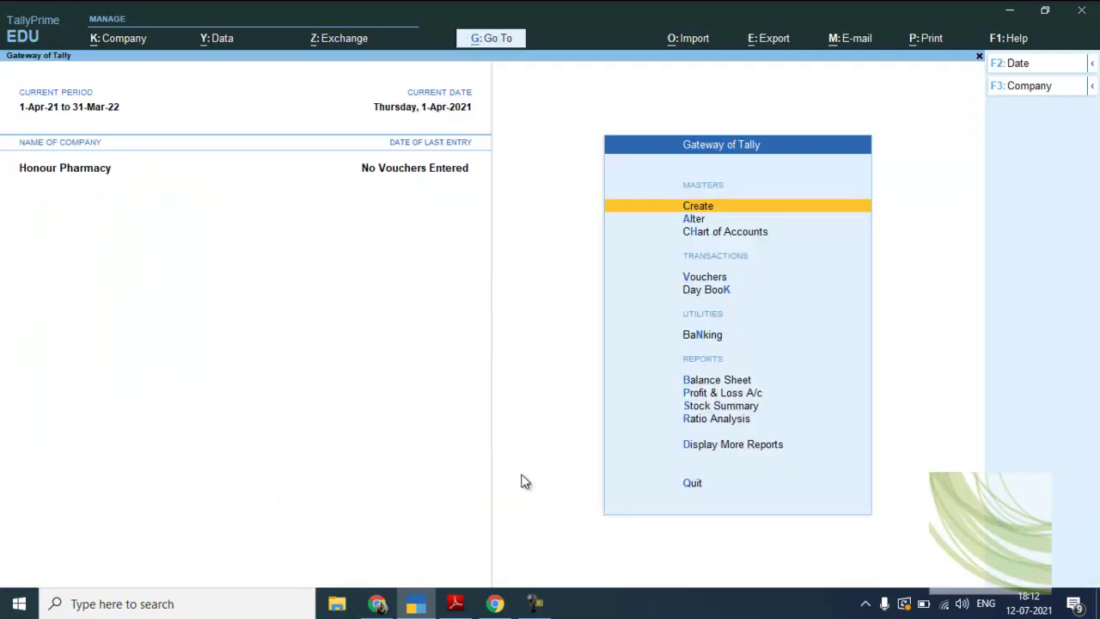
Step: Switch to Adobe Reader and read the list of ledgers to create with their parent groups
{"action": "key", "text": "alt+Tab"}
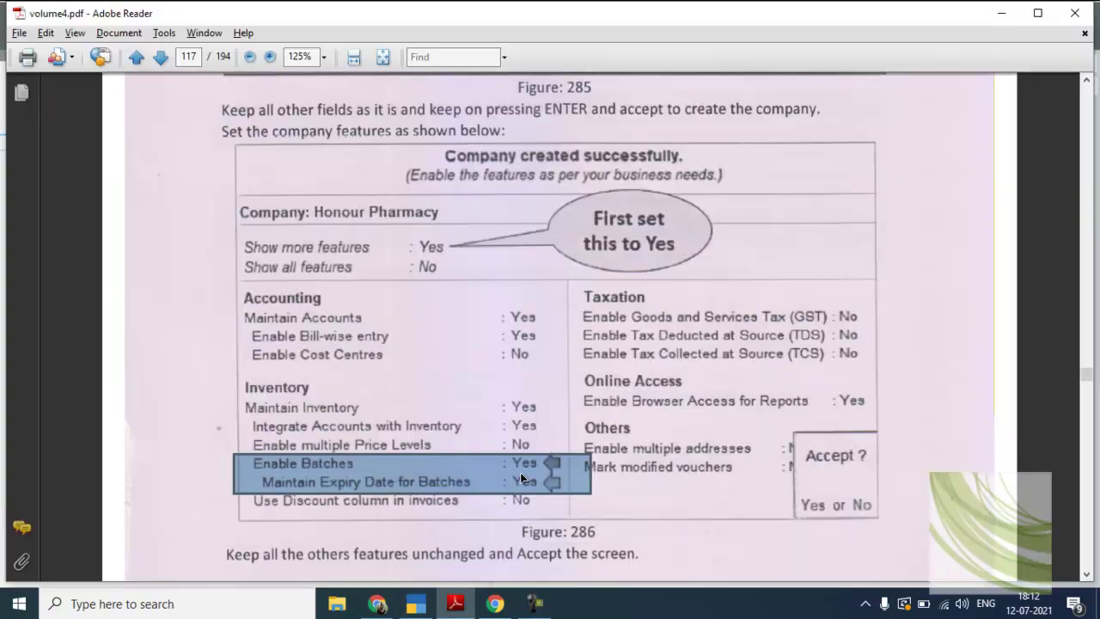
{"action": "scroll", "coordinate": [520, 472], "scroll_direction": "down", "scroll_amount": 10}
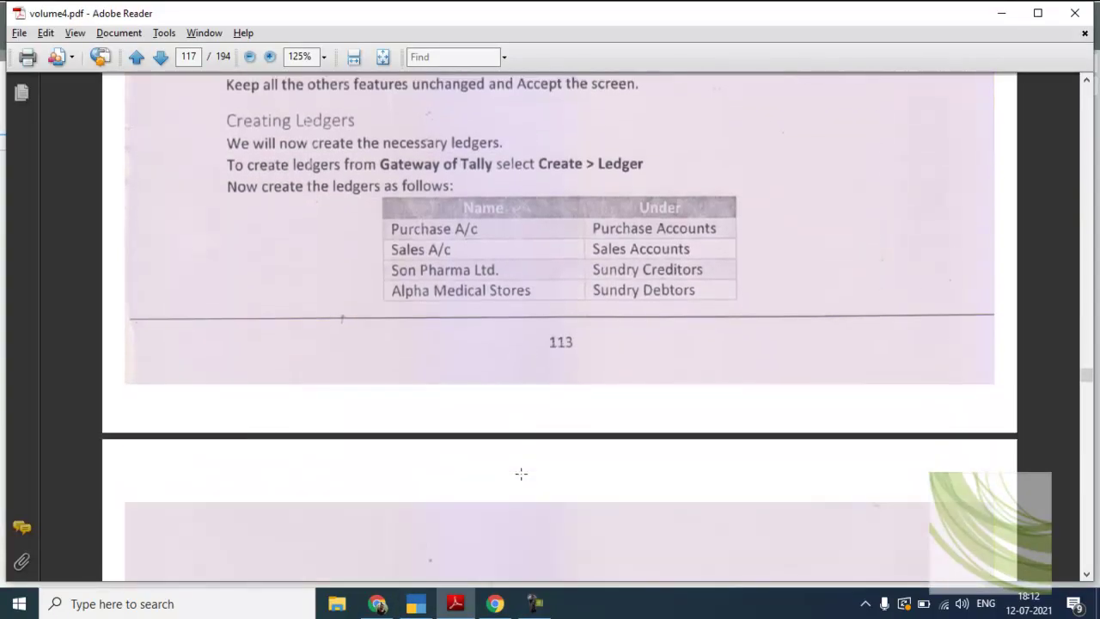
{"action": "scroll", "coordinate": [521, 474], "scroll_direction": "down", "scroll_amount": 2}
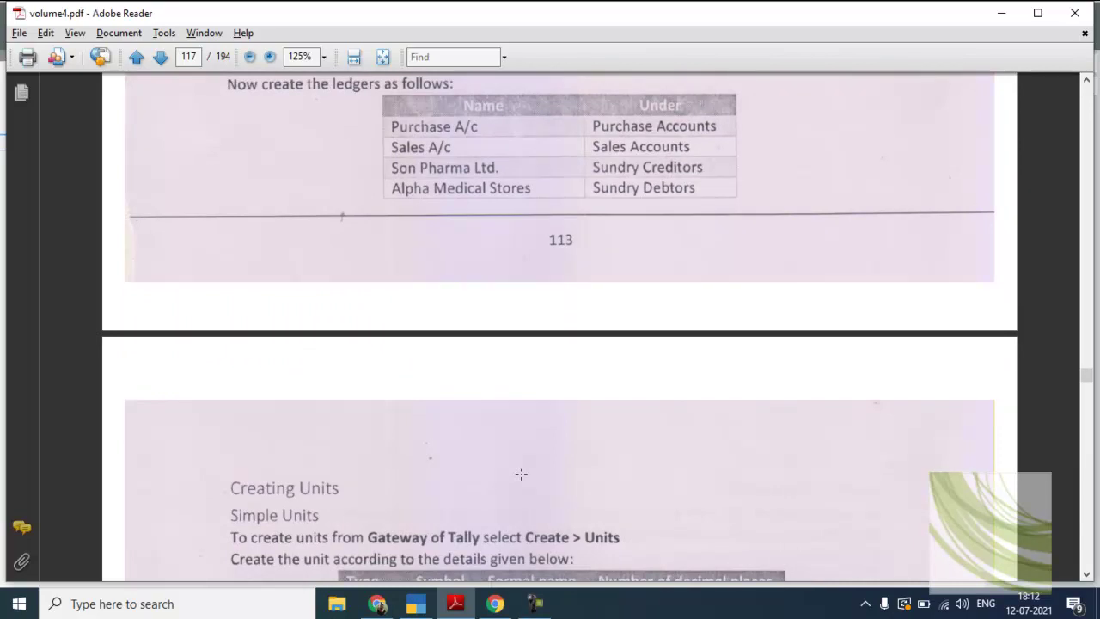
Step: Switch to TallyPrime and create a ledger named Purchase A/c under Purchase Accounts
{"action": "key", "text": "alt+Tab"}
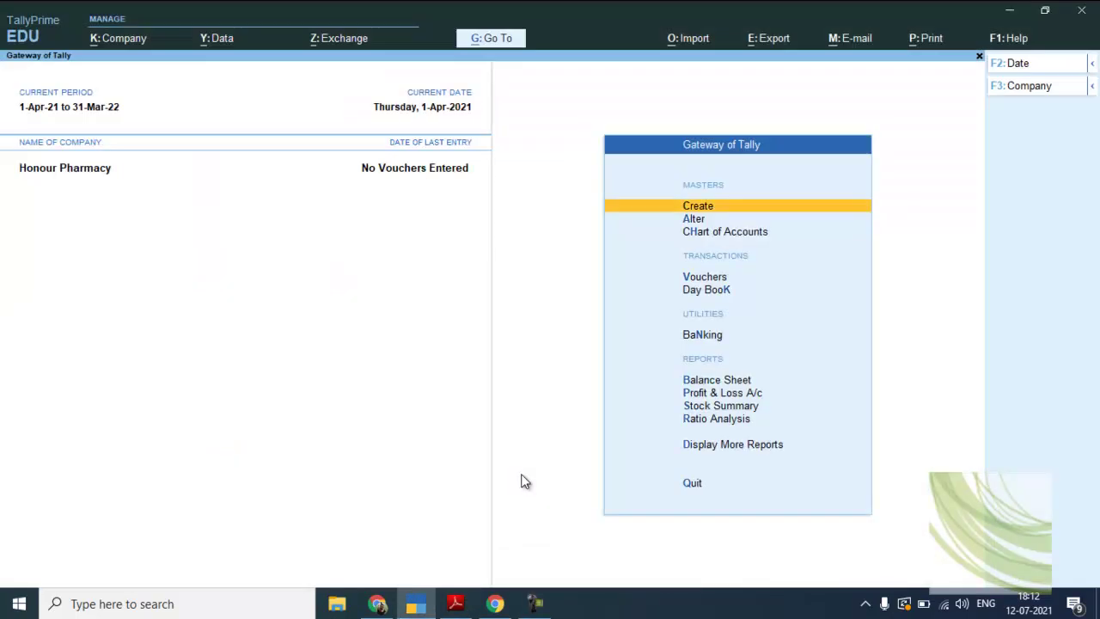
{"action": "key", "text": "Return"}
{"action": "key", "text": "Down"}
{"action": "key", "text": "Down"}
{"action": "key", "text": "Up"}
{"action": "key", "text": "Return"}
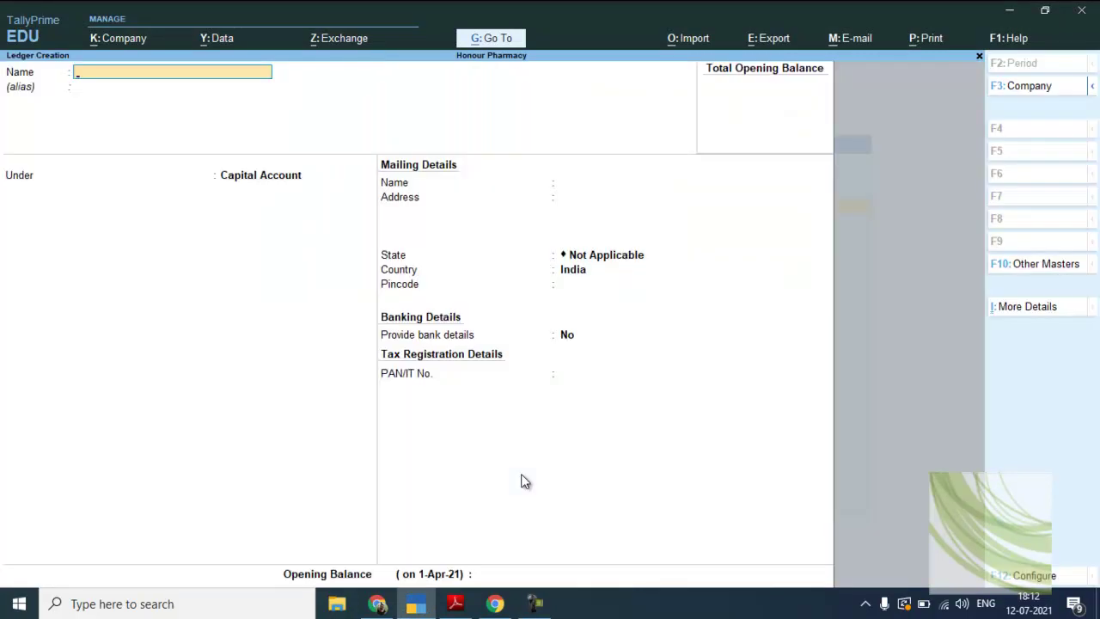
{"action": "type", "text": "Purchase a/c"}
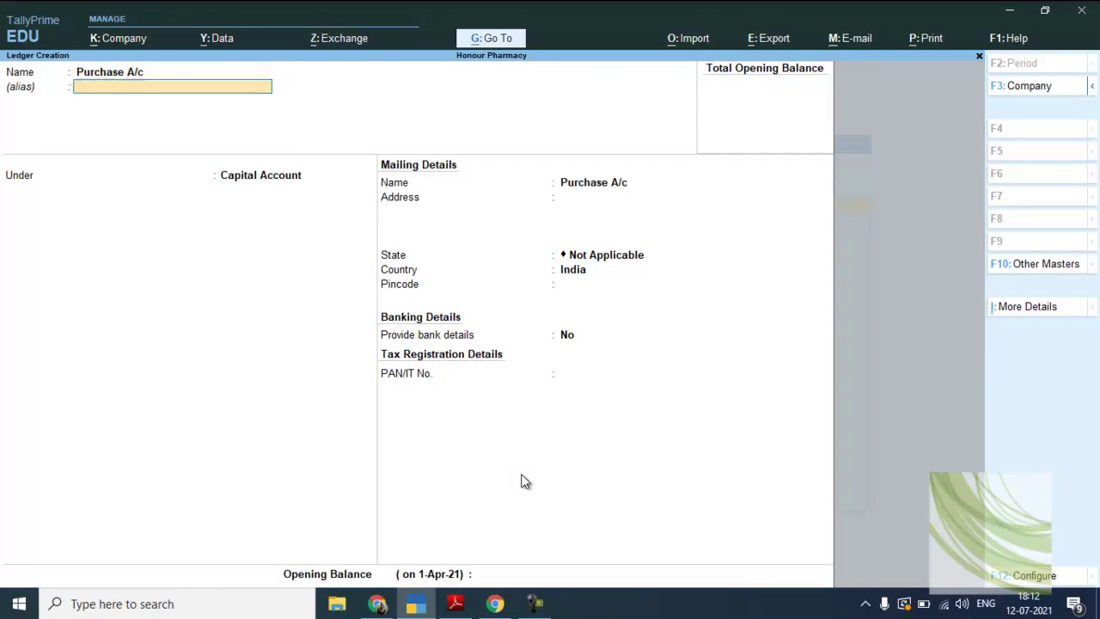
{"action": "key", "text": "Return"}
{"action": "type", "text": "Purchase"}
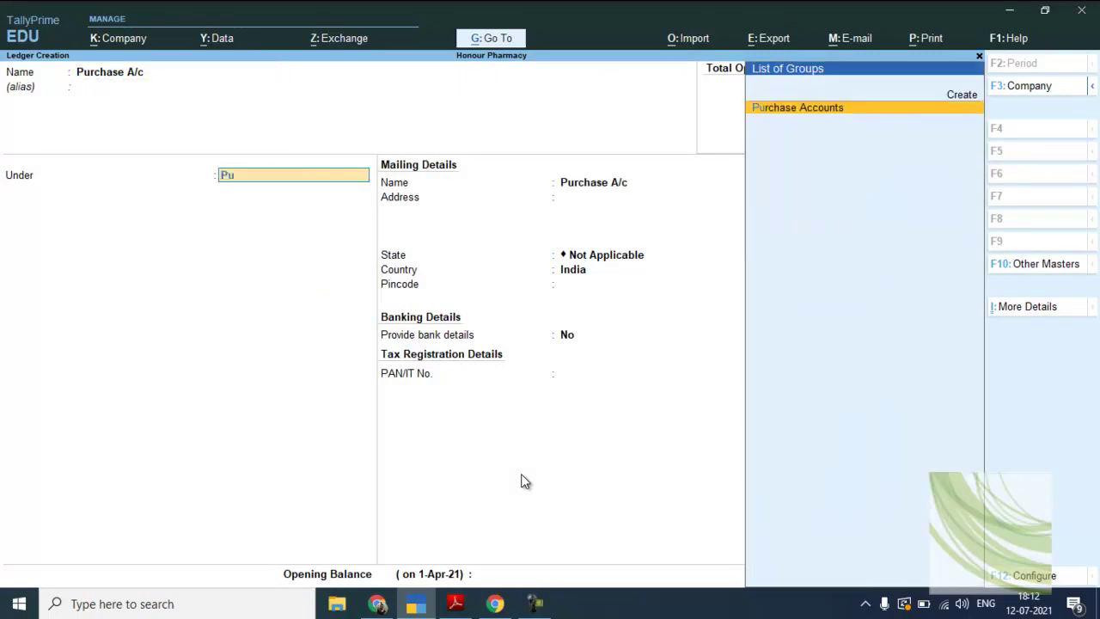
{"action": "key", "text": "Return"}
{"action": "key", "text": "ctrl+a"}
Step: Create a ledger named Sales A/c under Sales Accounts and save it
{"action": "type", "text": "Sales A/c"}
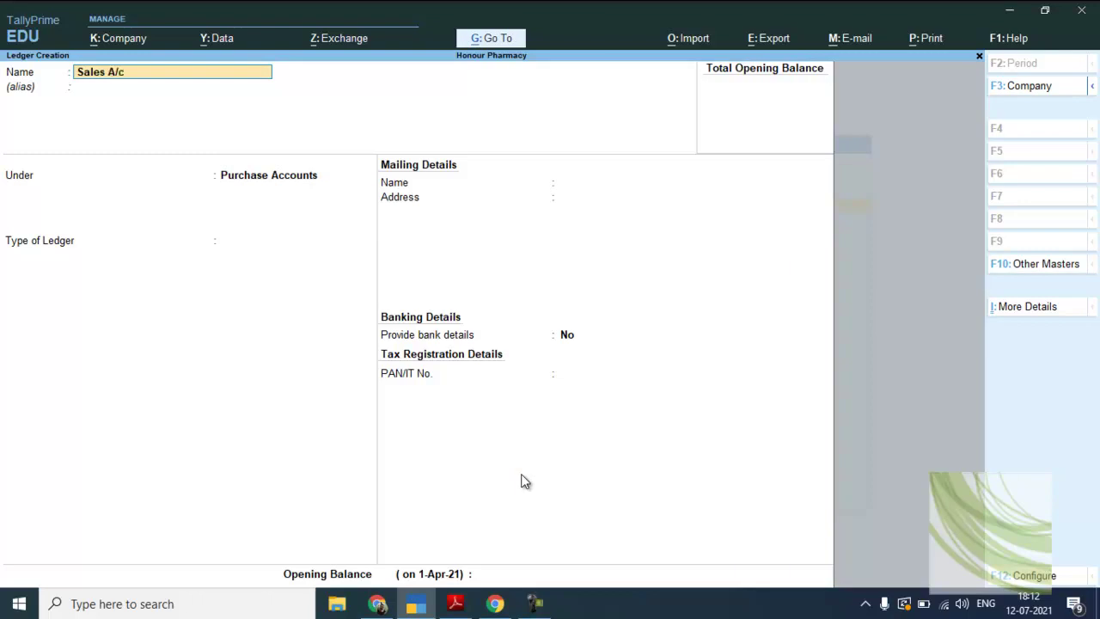
{"action": "key", "text": "Return"}
{"action": "type", "text": "Sa"}
{"action": "key", "text": "Return"}
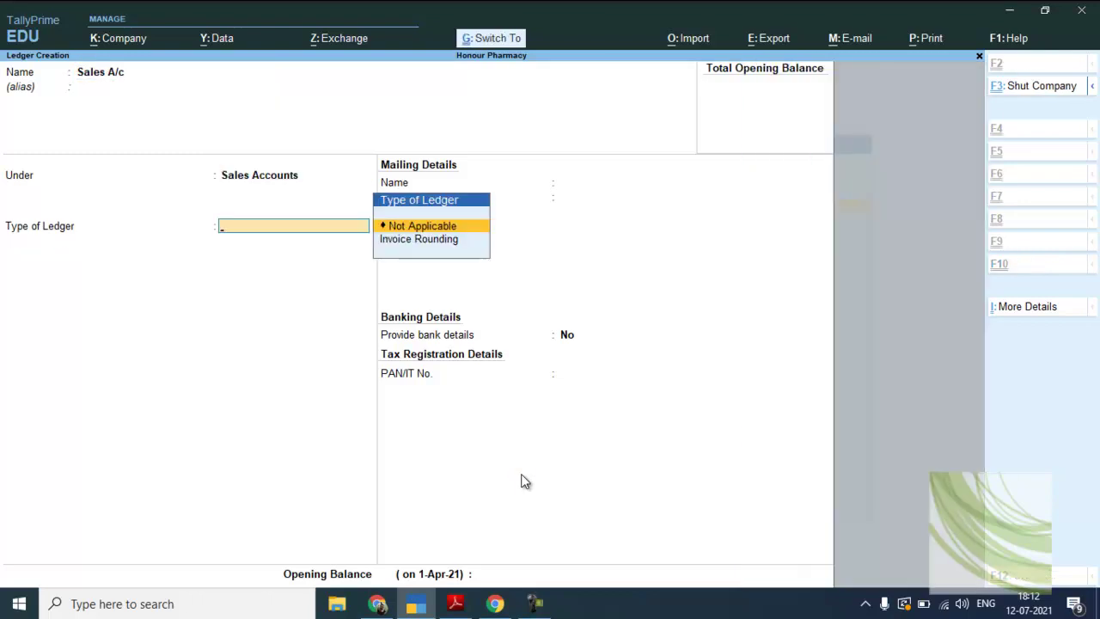
{"action": "key", "text": "ctrl+a"}
Step: Check the manual's ledger list, then create a ledger named Son Pharma Ltd under Sundry Creditors
{"action": "key", "text": "alt+Tab"}
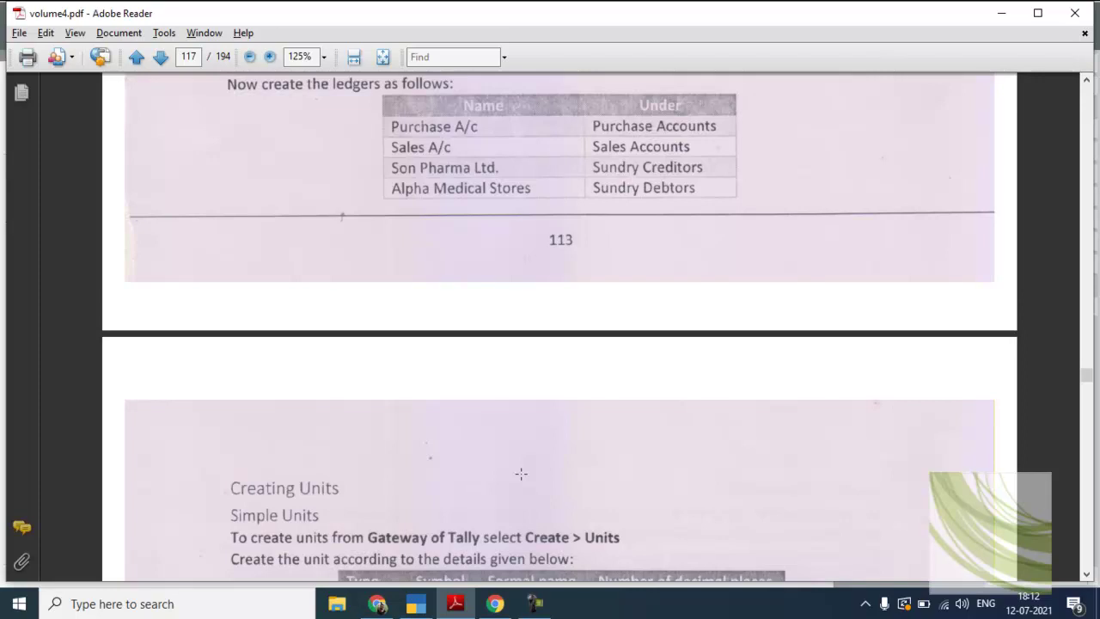
{"action": "key", "text": "alt+Tab"}
{"action": "type", "text": "So"}
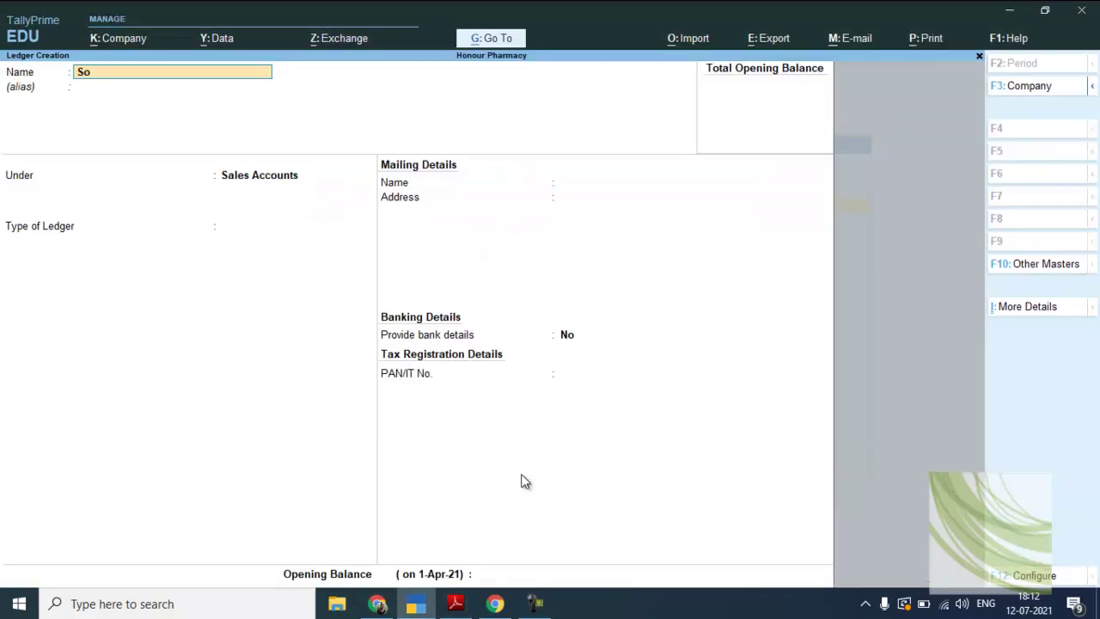
{"action": "type", "text": "n Pharma Ltd"}
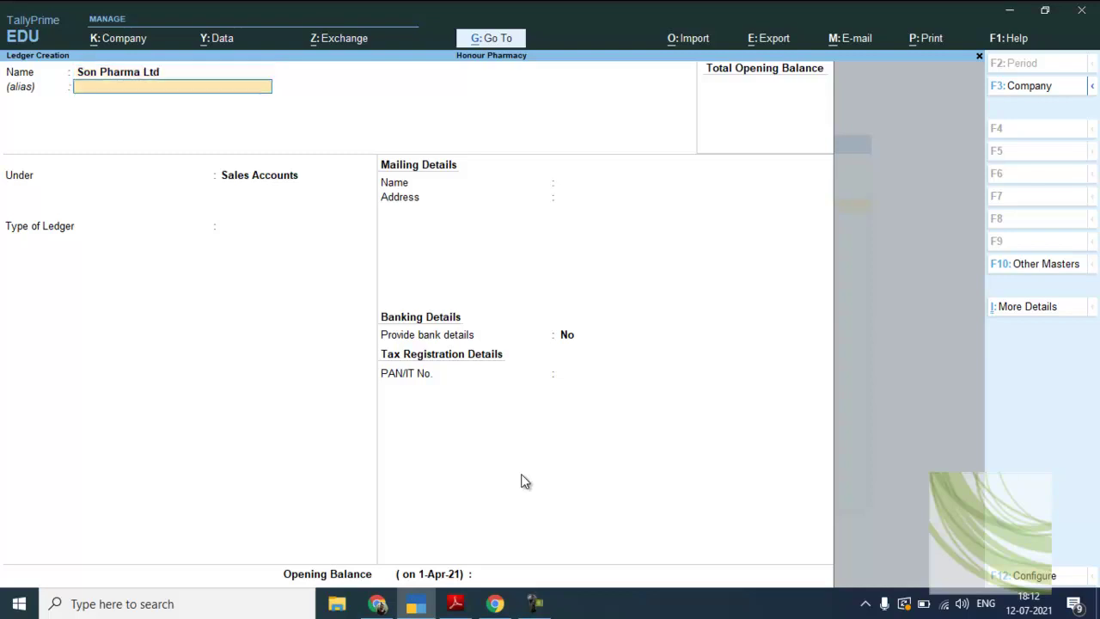
{"action": "key", "text": "Return"}
{"action": "type", "text": "Sun"}
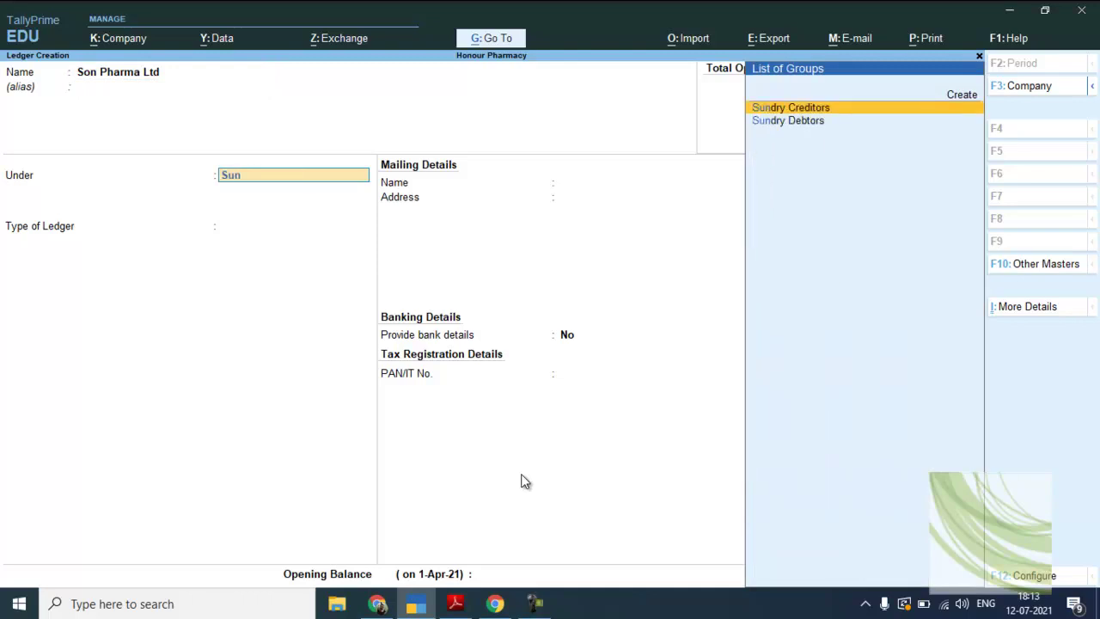
{"action": "key", "text": "Return"}
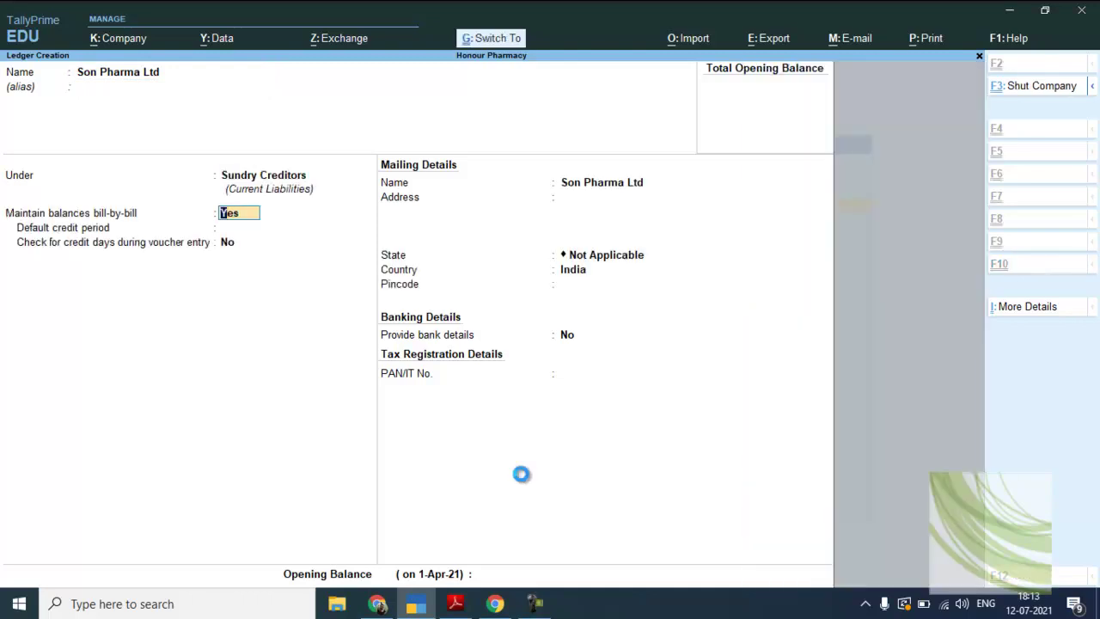
{"action": "key", "text": "ctrl+a"}
Step: Consult the manual's ledger list again and create a ledger named Aplha Medical Store under Sundry Debtors
{"action": "key", "text": "alt+Tab"}
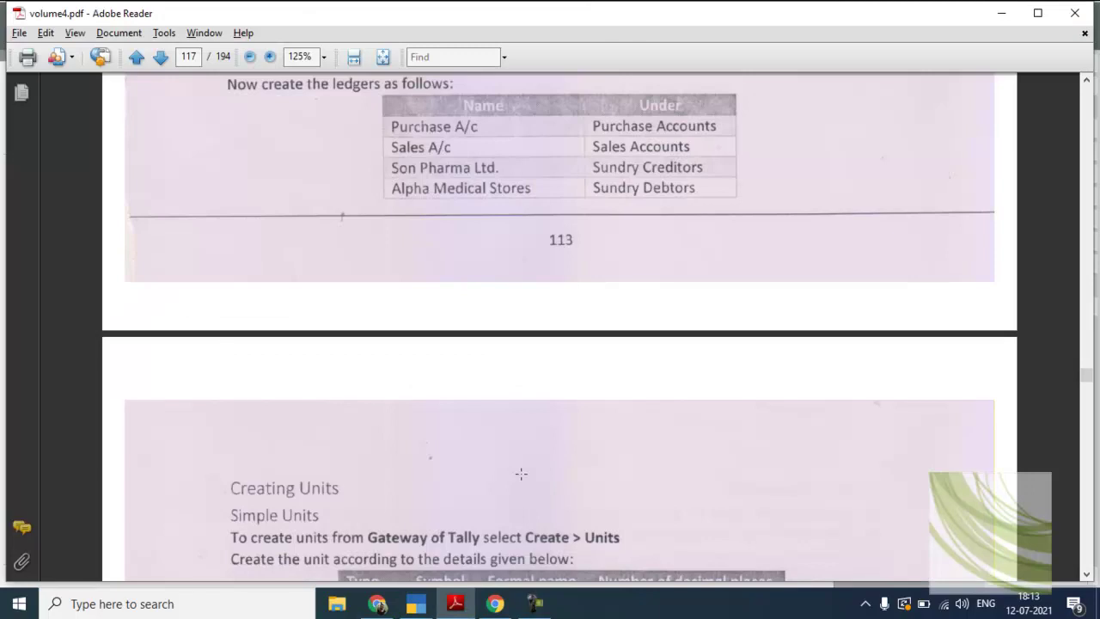
{"action": "key", "text": "alt+Tab"}
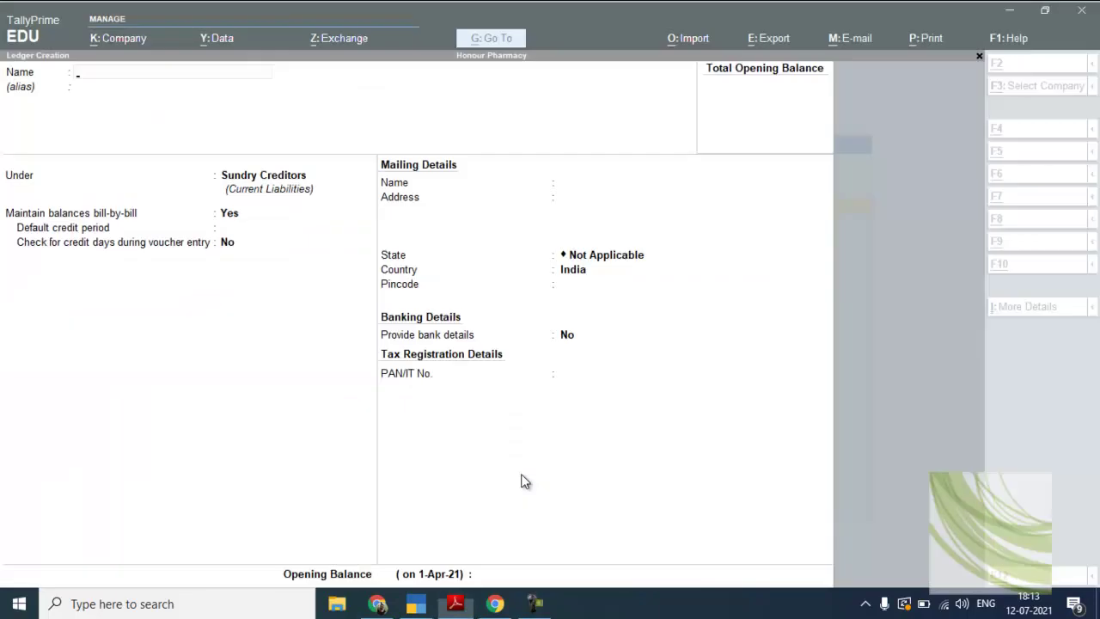
{"action": "type", "text": "Aplha Medi"}
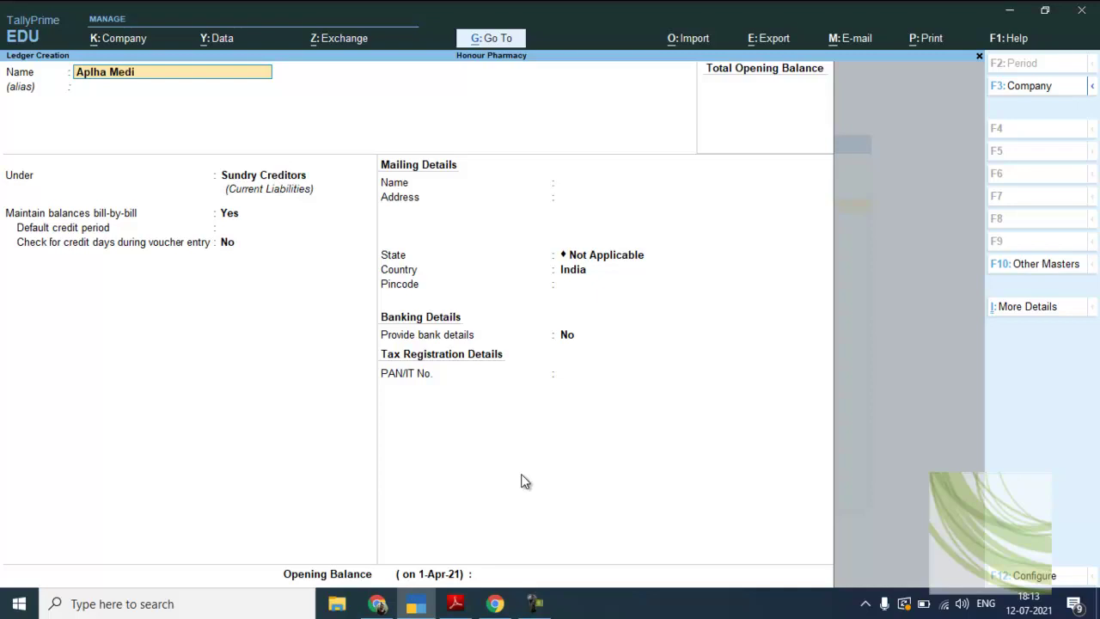
{"action": "type", "text": "cal Store"}
{"action": "key", "text": "Return"}
{"action": "key", "text": "Return"}
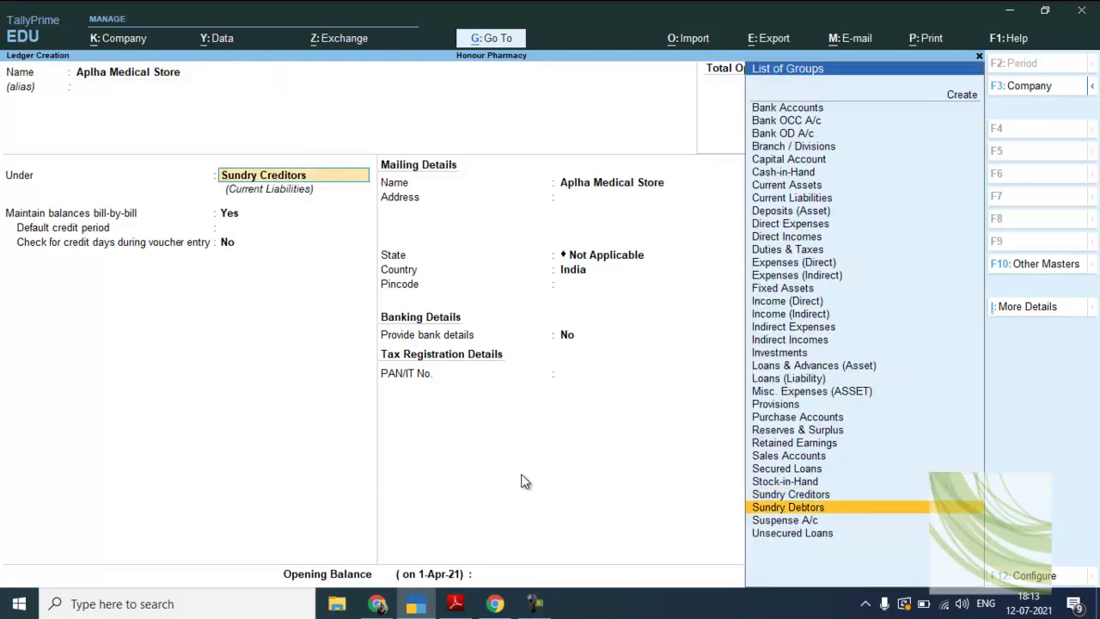
{"action": "key", "text": "Down"}
{"action": "key", "text": "Return"}
{"action": "key", "text": "ctrl+a"}
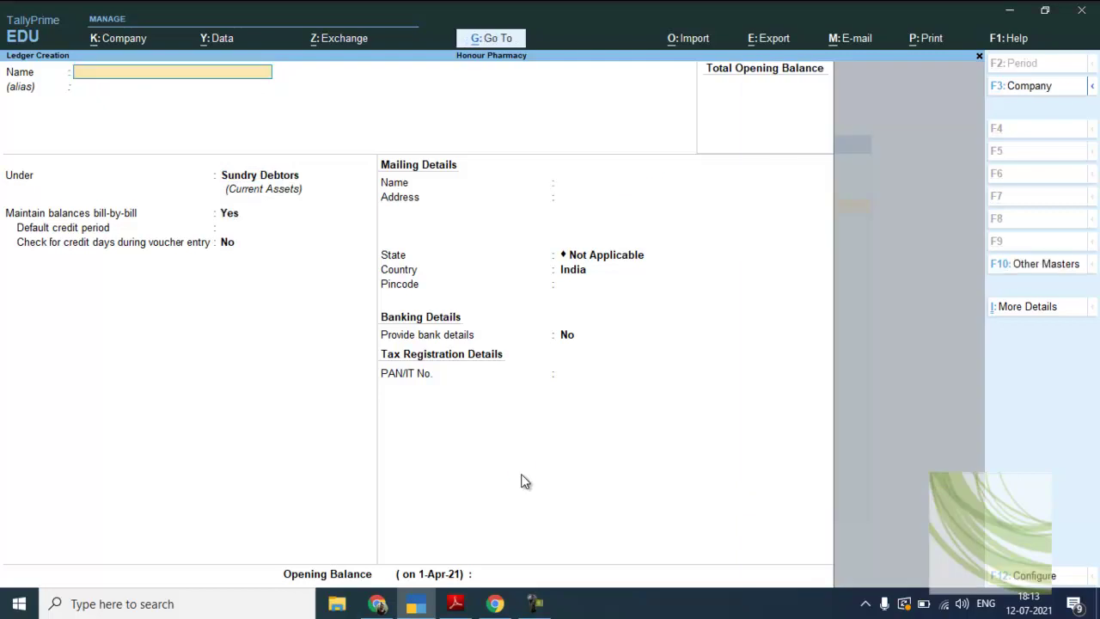
Step: Switch to Adobe Reader and read the manual's Creating Units section for the unit's details
{"action": "key", "text": "alt+Tab"}
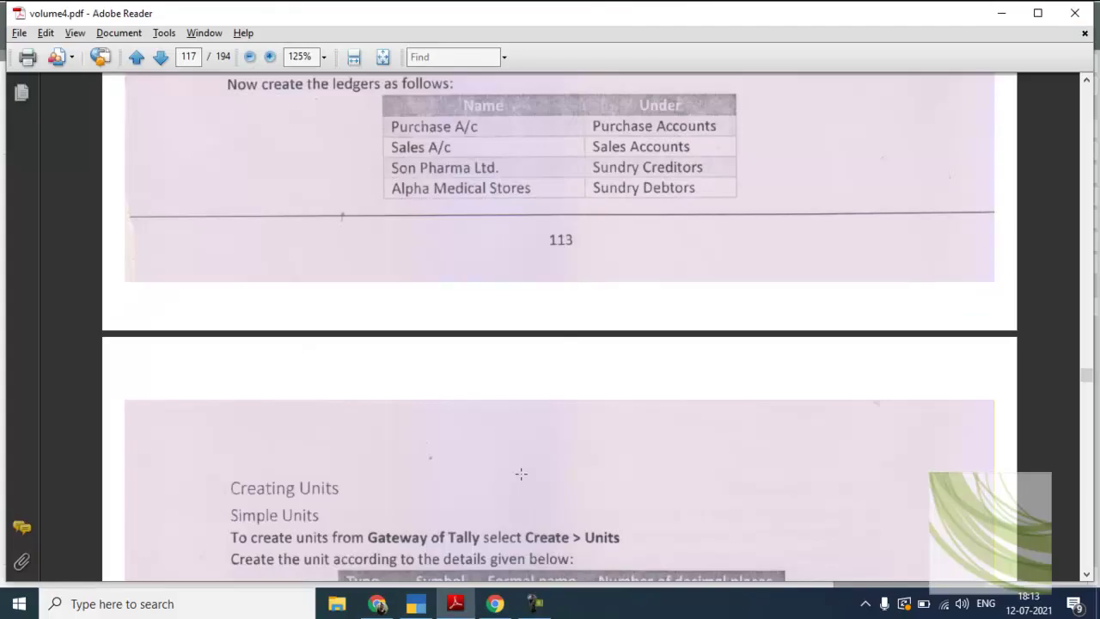
{"action": "scroll", "coordinate": [522, 476], "scroll_direction": "down", "scroll_amount": 8}
{"action": "scroll", "coordinate": [522, 476], "scroll_direction": "down", "scroll_amount": 3}
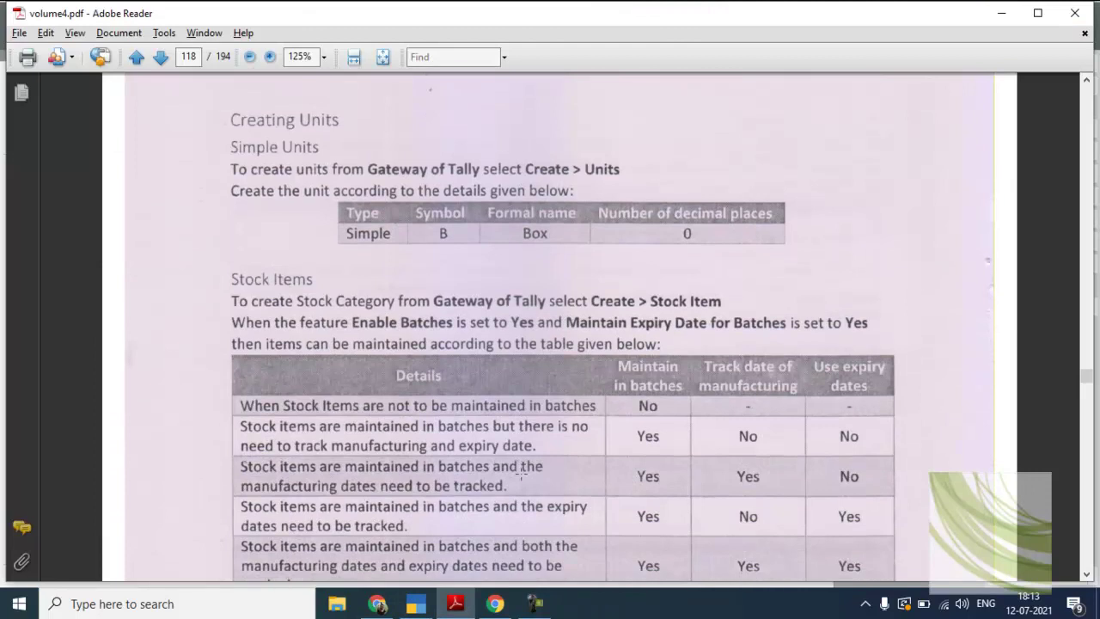
{"action": "scroll", "coordinate": [523, 475], "scroll_direction": "down", "scroll_amount": 1}
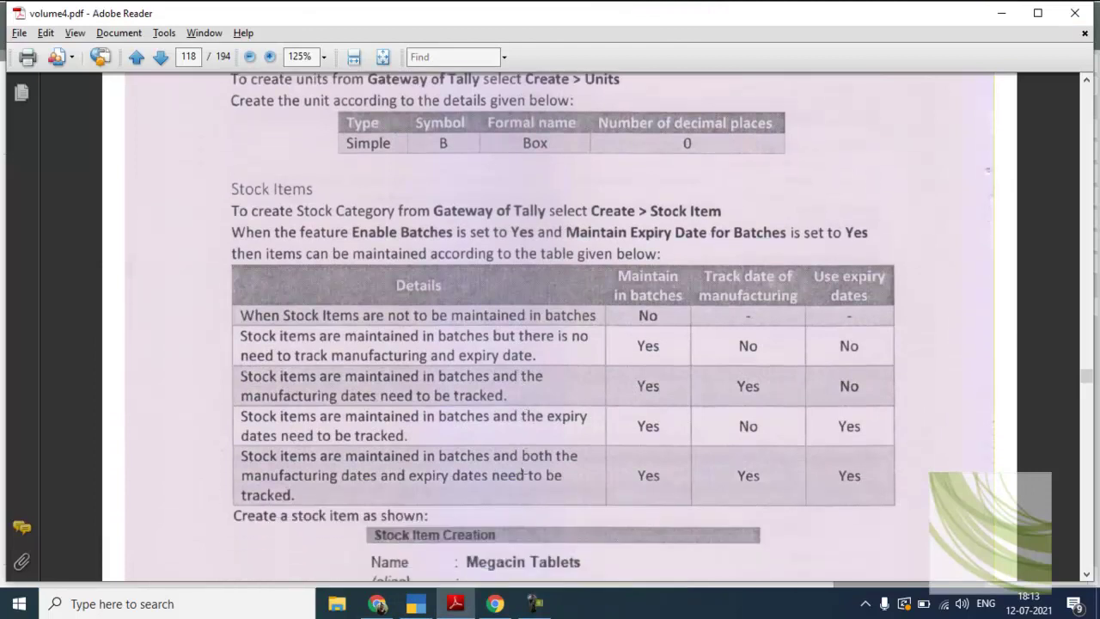
Step: Switch to TallyPrime, leave ledger creation, and create a simple unit with symbol B, formal name Box and 0 decimal places
{"action": "key", "text": "alt+Tab"}
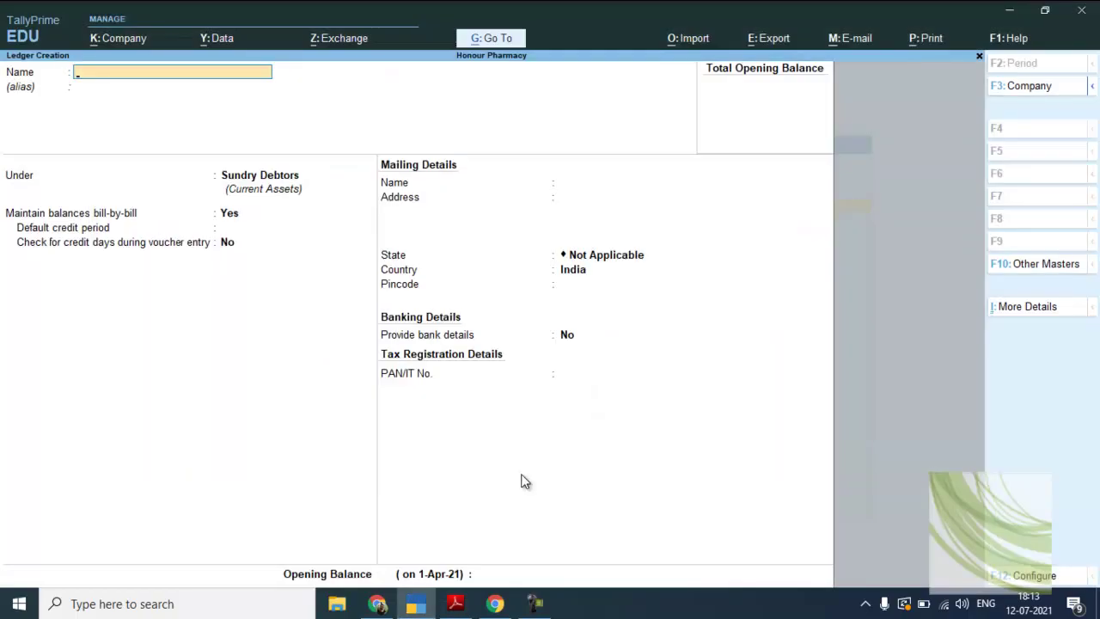
{"action": "key", "text": "Escape"}
{"action": "key", "text": "Down"}
{"action": "key", "text": "Down"}
{"action": "key", "text": "Down"}
{"action": "key", "text": "Down"}
{"action": "key", "text": "Down"}
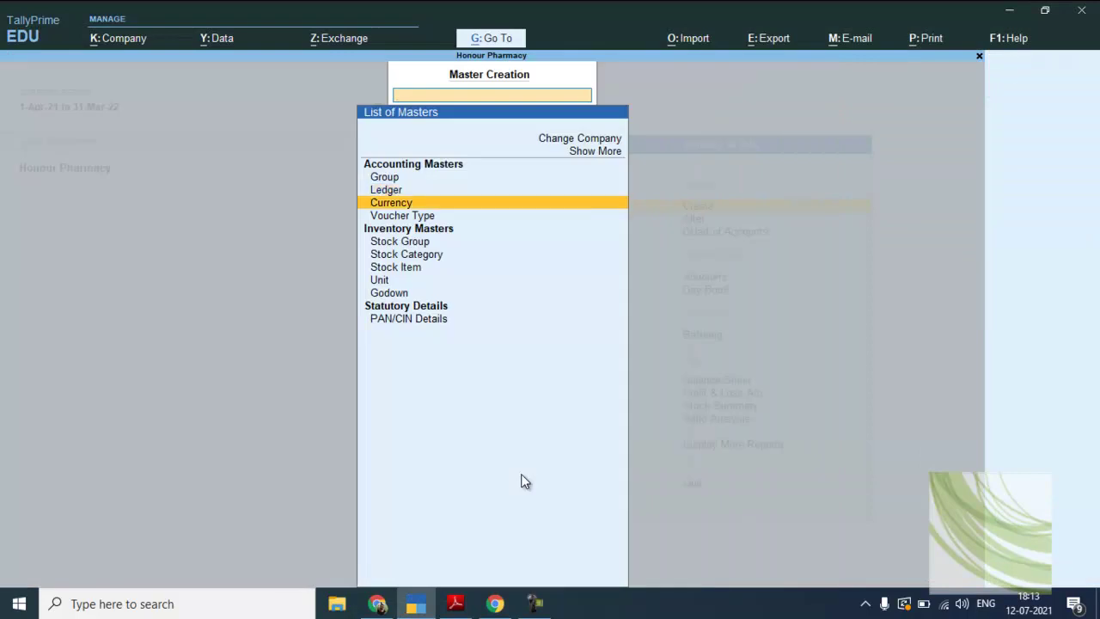
{"action": "key", "text": "Down"}
{"action": "key", "text": "Return"}
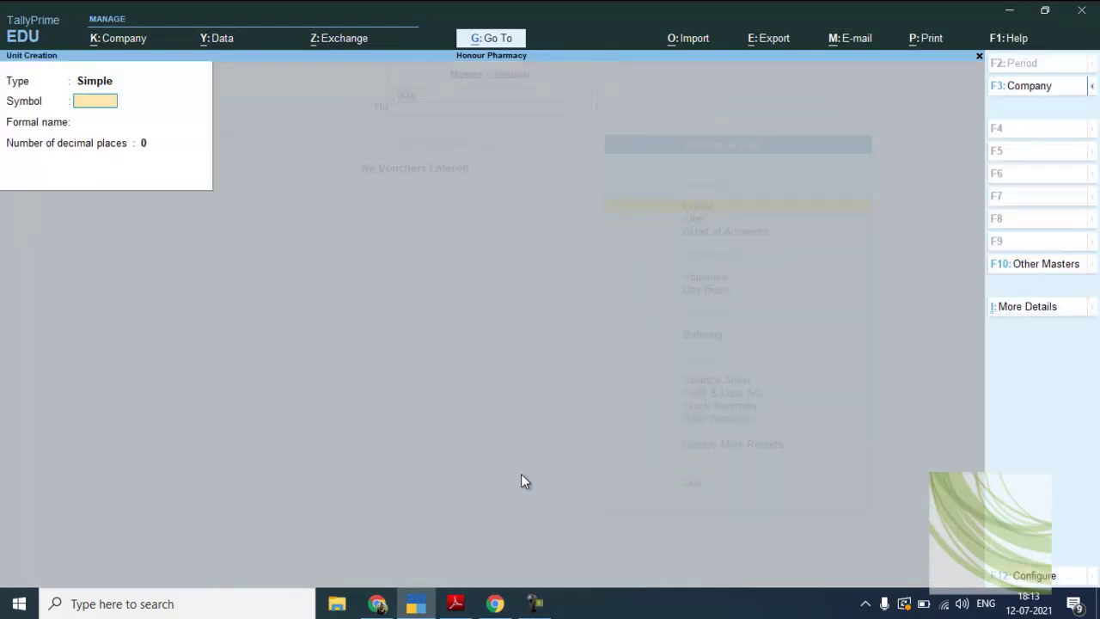
{"action": "type", "text": "B"}
{"action": "key", "text": "Return"}
{"action": "type", "text": "B"}
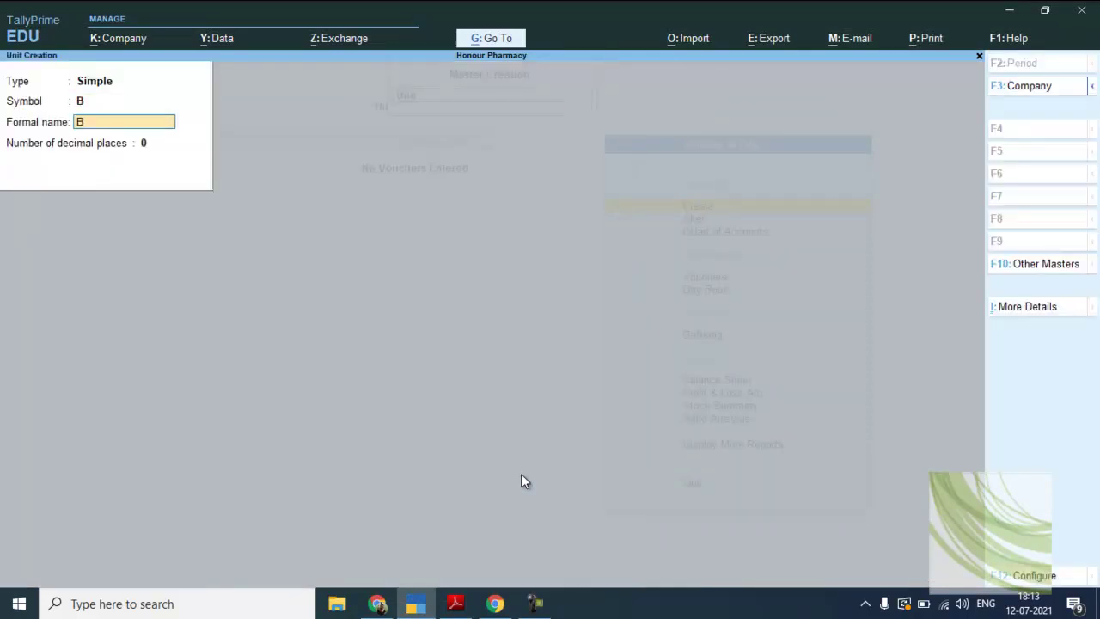
{"action": "type", "text": "ox"}
{"action": "key", "text": "Return"}
{"action": "key", "text": "ctrl+a"}
Step: Switch to Adobe Reader and read the batch tracking options table and the settings of the example stock item
{"action": "key", "text": "alt+Tab"}
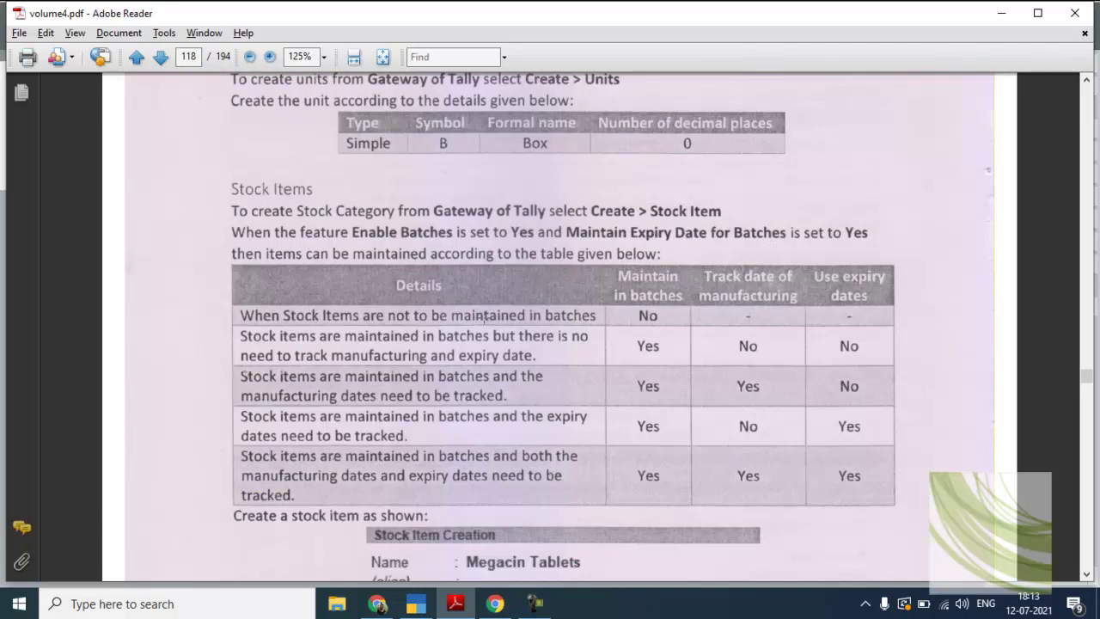
{"action": "scroll", "coordinate": [484, 318], "scroll_direction": "down", "scroll_amount": 2}
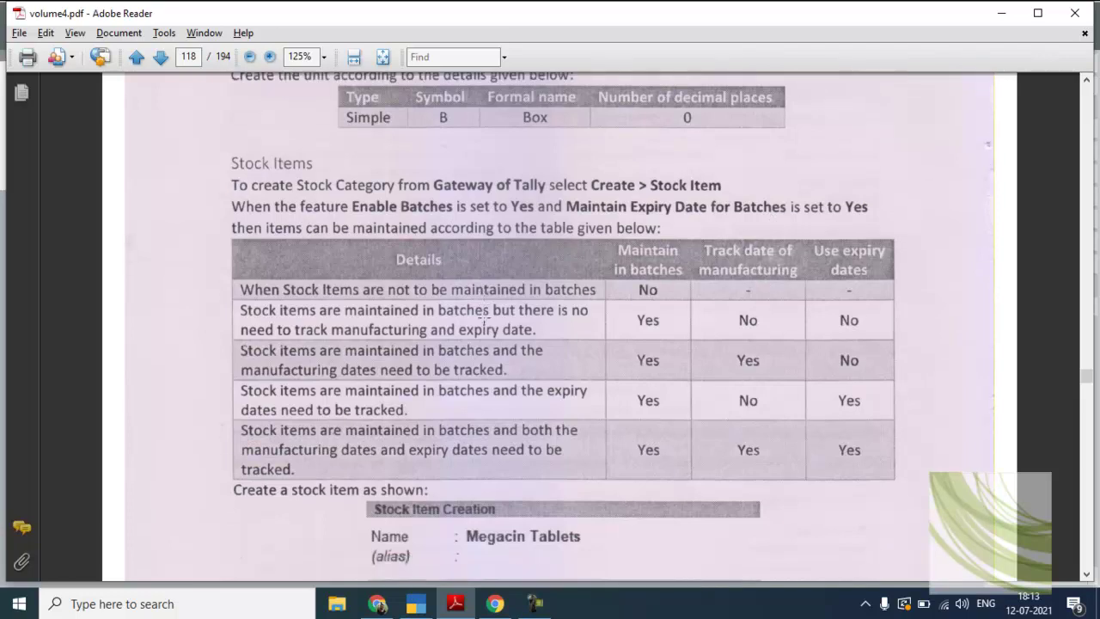
{"action": "scroll", "coordinate": [485, 316], "scroll_direction": "down", "scroll_amount": 2}
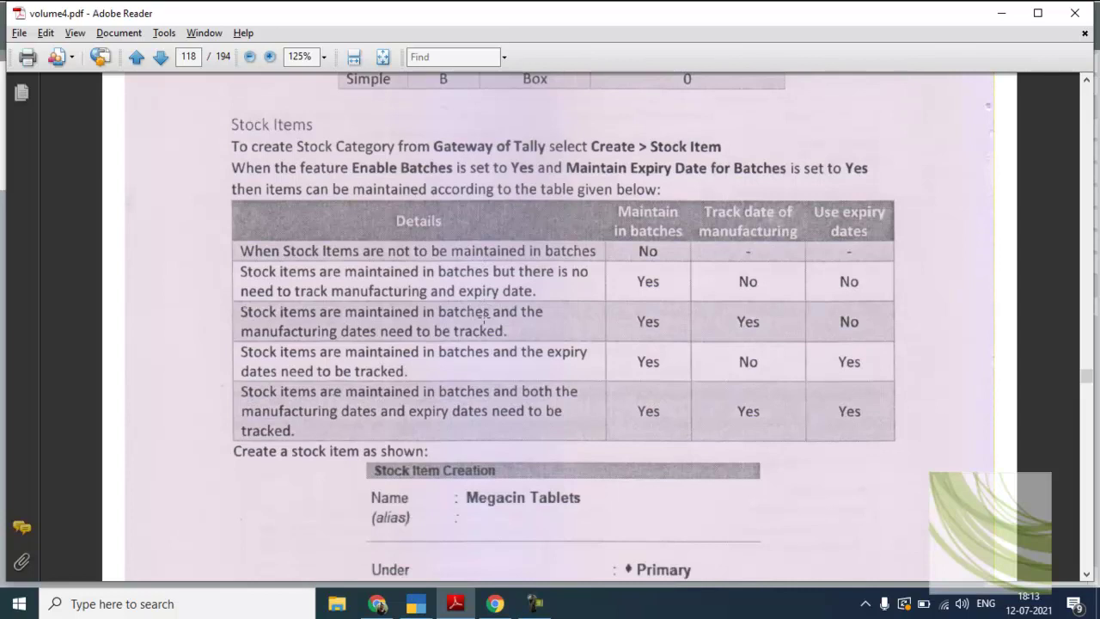
{"action": "scroll", "coordinate": [485, 318], "scroll_direction": "down", "scroll_amount": 2}
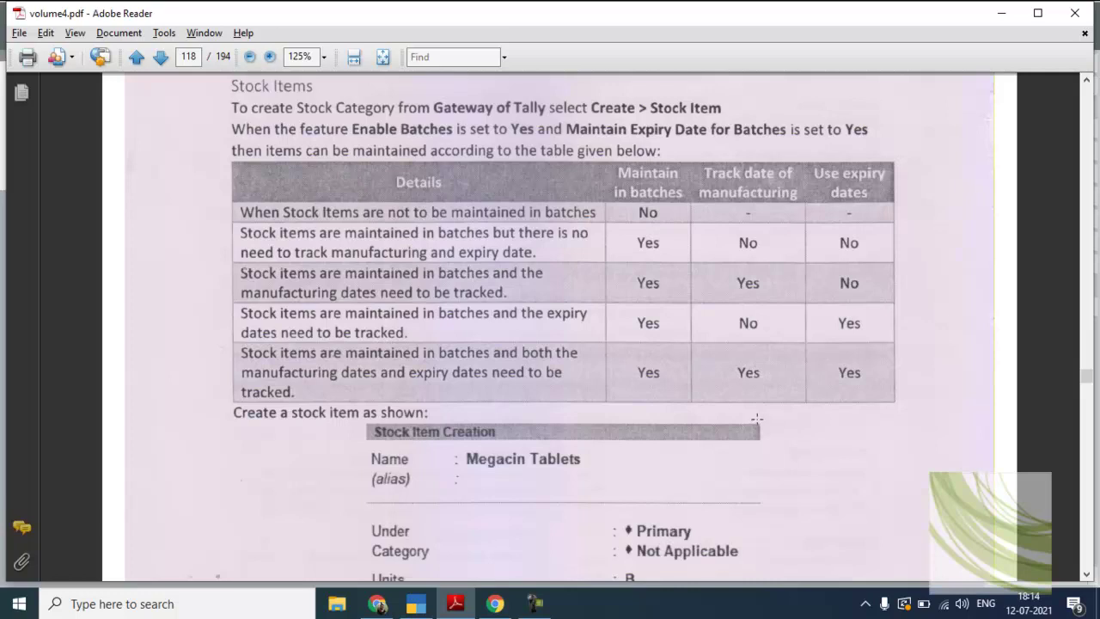
{"action": "scroll", "coordinate": [756, 419], "scroll_direction": "down", "scroll_amount": 5}
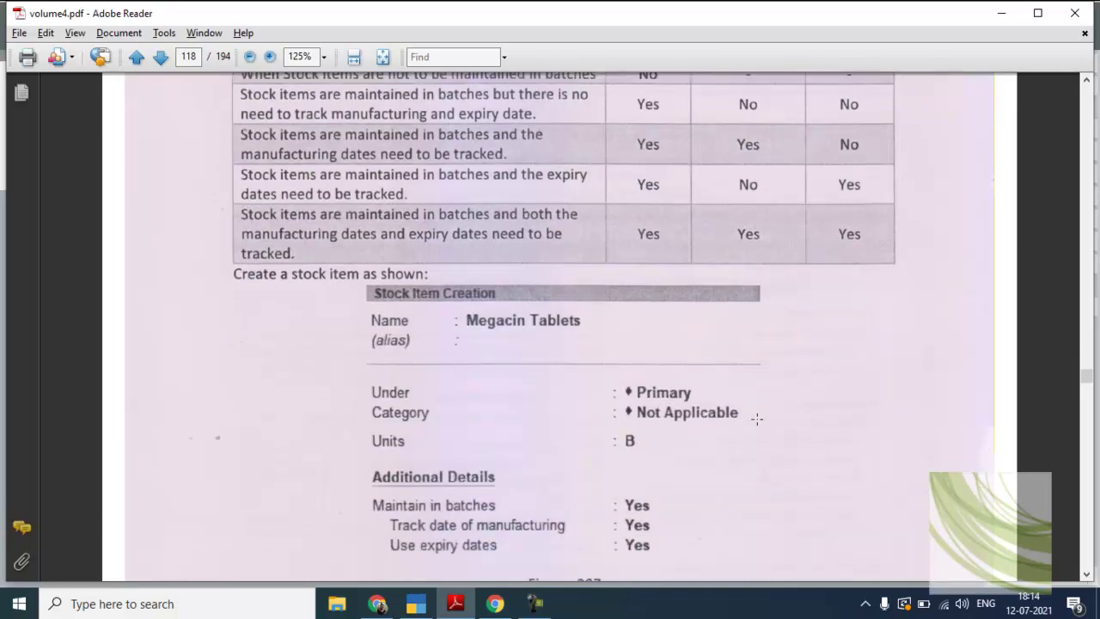
{"action": "scroll", "coordinate": [756, 419], "scroll_direction": "down", "scroll_amount": 1}
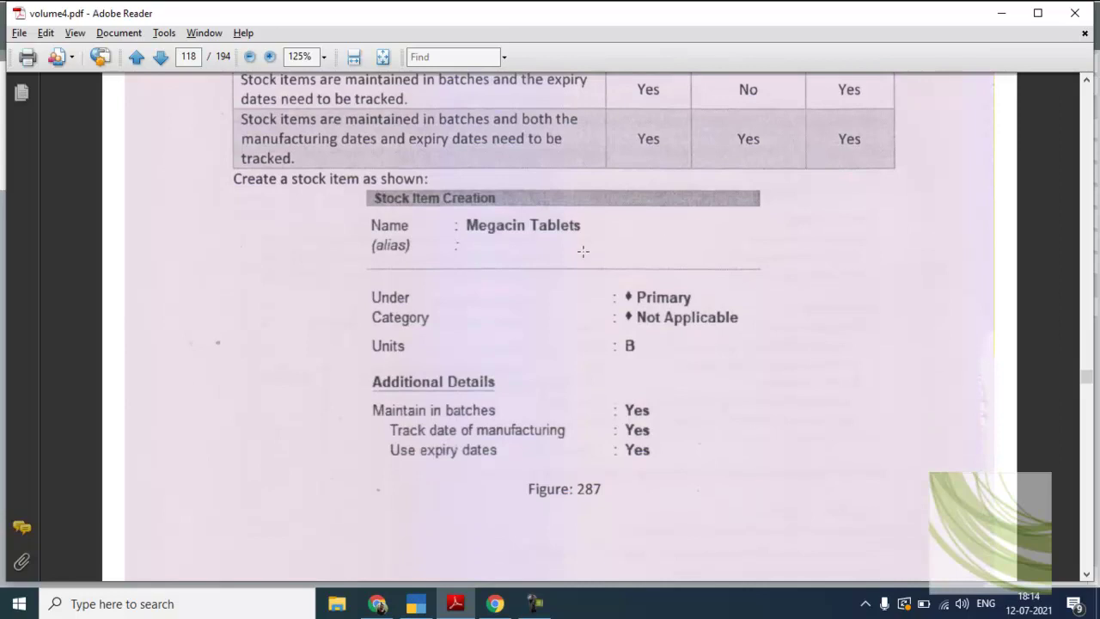
{"action": "scroll", "coordinate": [583, 250], "scroll_direction": "up", "scroll_amount": 5}
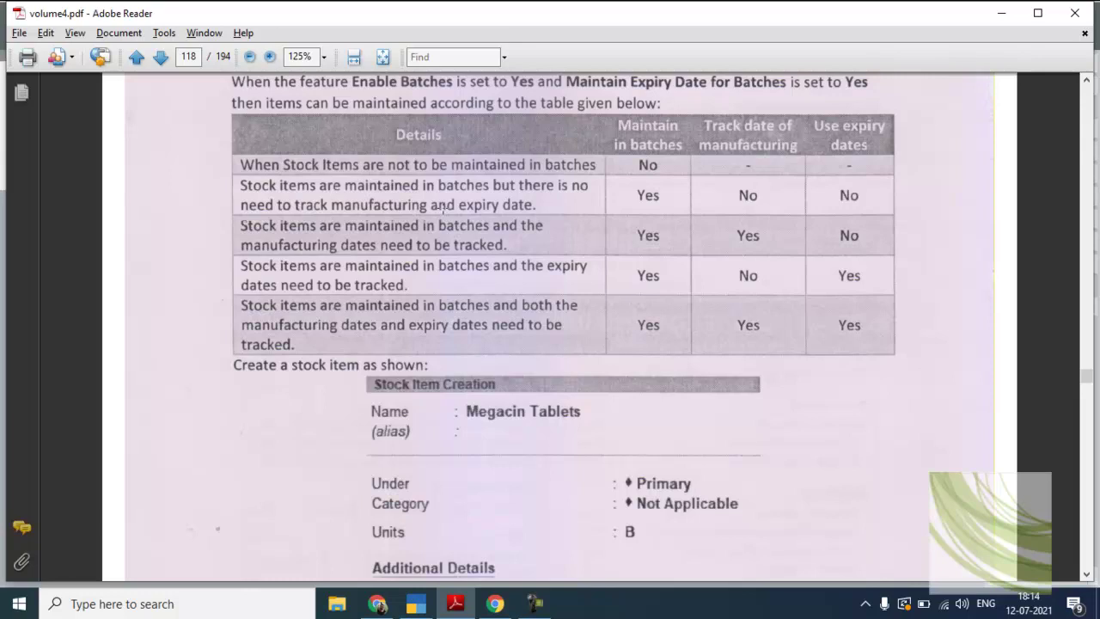
{"action": "scroll", "coordinate": [477, 133], "scroll_direction": "down", "scroll_amount": 3}
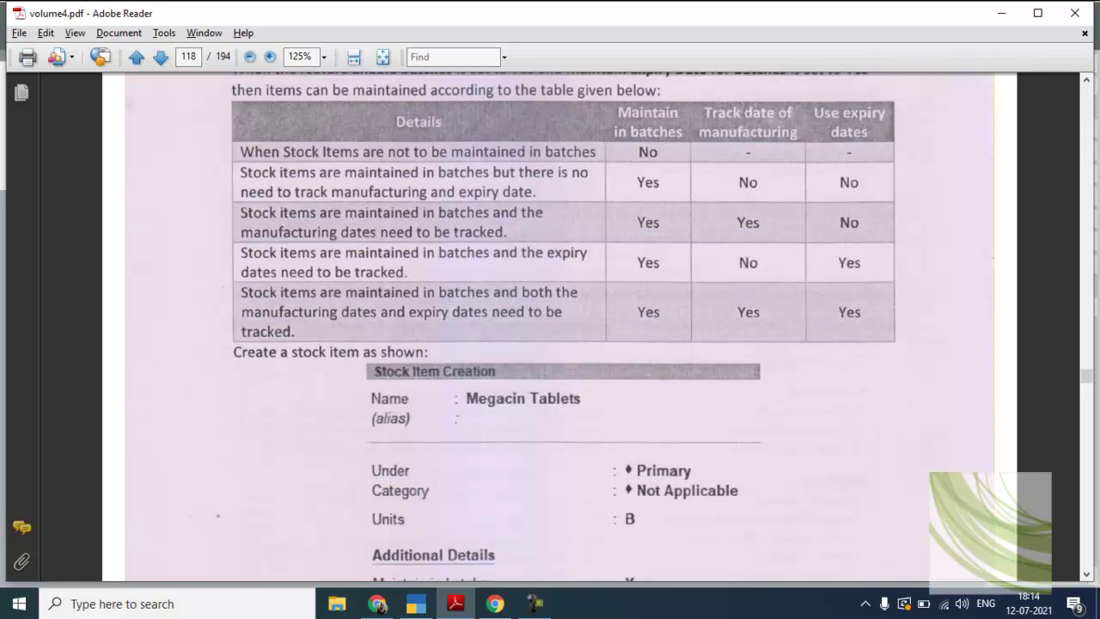
{"action": "scroll", "coordinate": [475, 133], "scroll_direction": "down", "scroll_amount": 2}
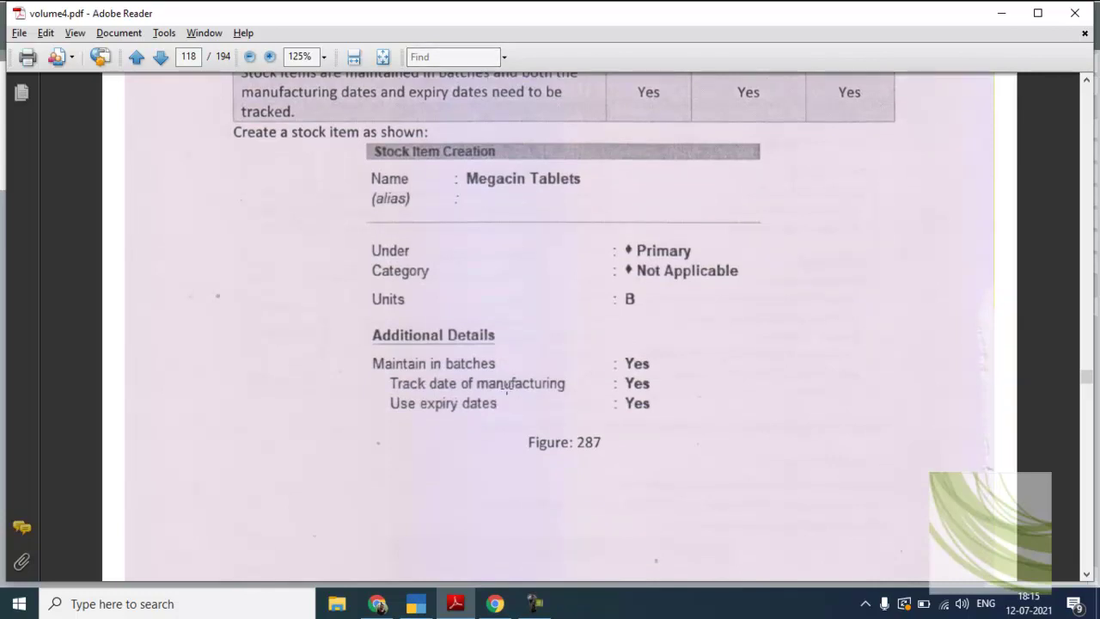
Step: Switch to TallyPrime, quit unit creation, and start a new stock item named Megacin Tablets
{"action": "key", "text": "alt+Tab"}
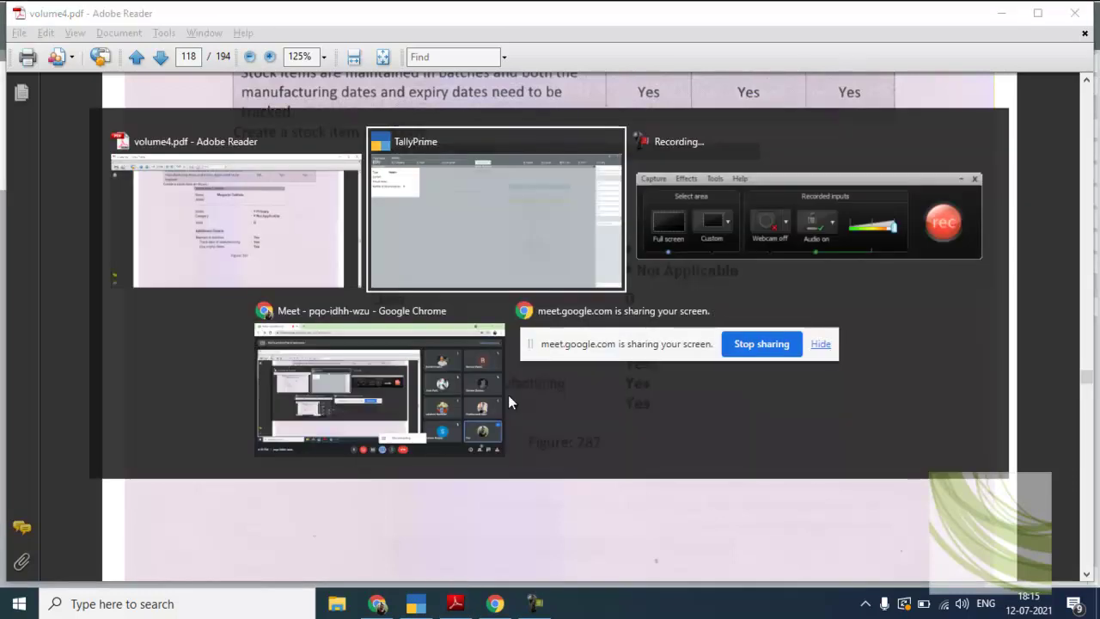
{"action": "key", "text": "Escape"}
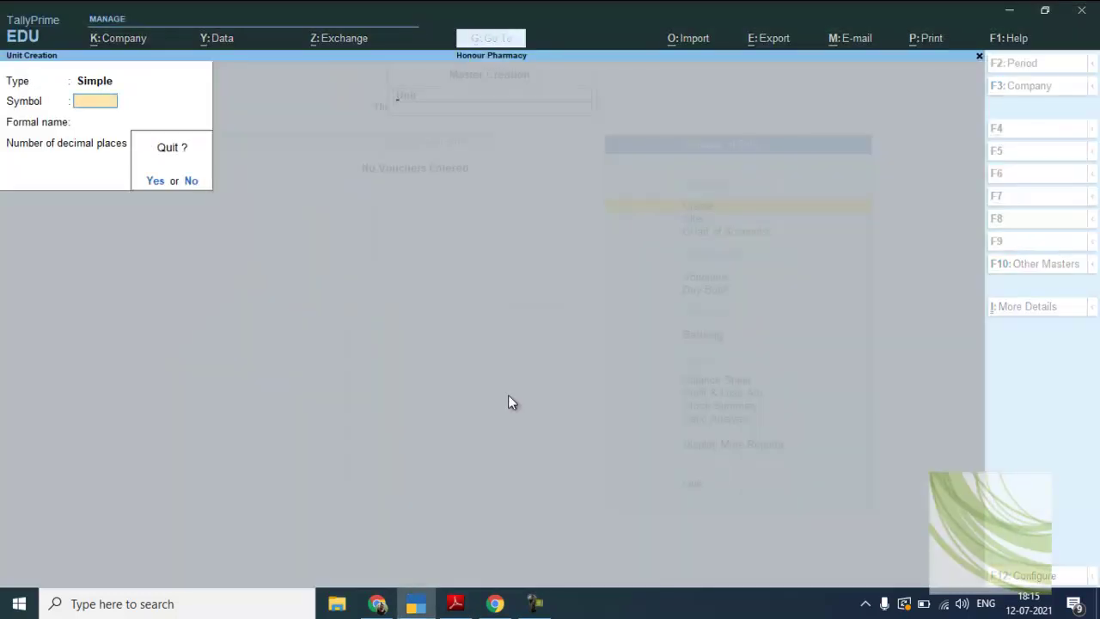
{"action": "key", "text": "Return"}
{"action": "key", "text": "Down"}
{"action": "key", "text": "Up"}
{"action": "key", "text": "Up"}
{"action": "key", "text": "Return"}
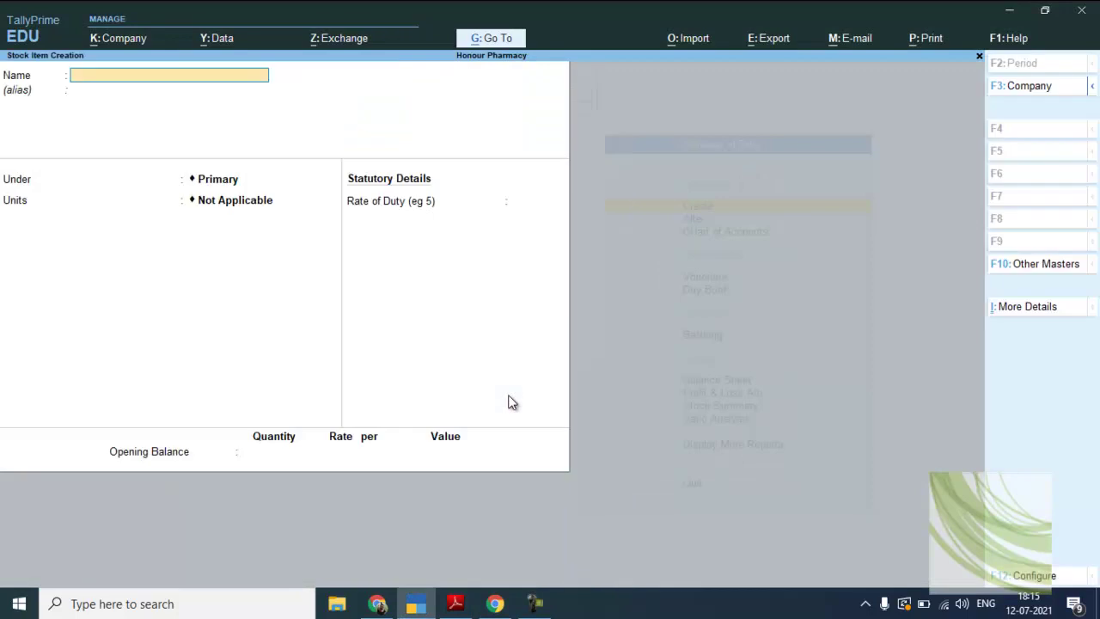
{"action": "type", "text": "Megacin Tablets"}
{"action": "key", "text": "Return"}
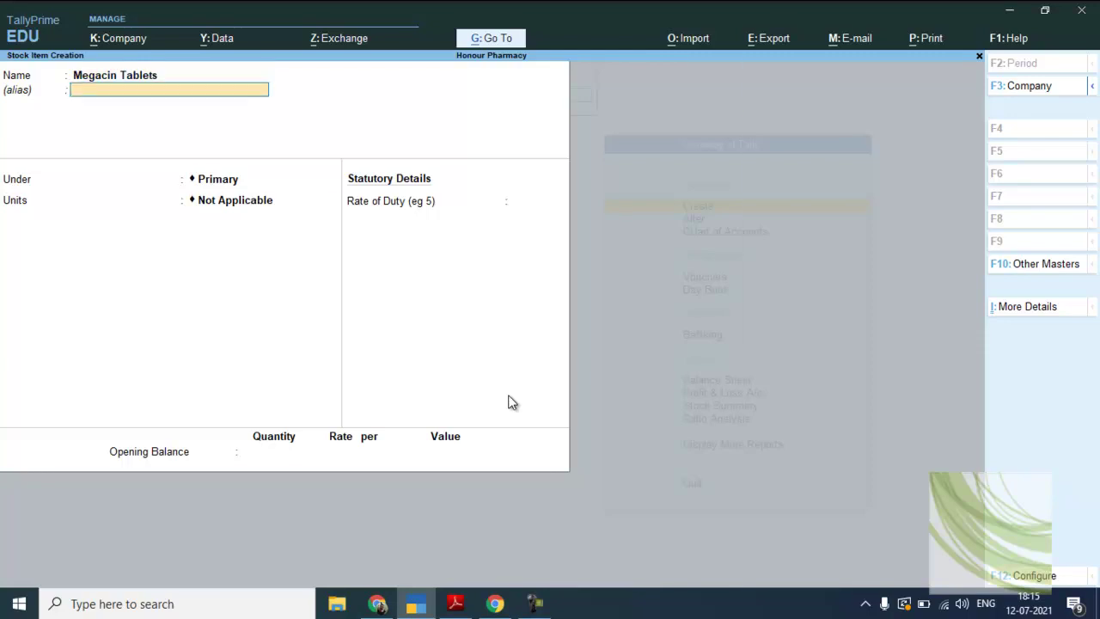
Step: Assign unit B to Megacin Tablets, enable batches, manufacturing date tracking and expiry dates, and save the stock item
{"action": "key", "text": "Return"}
{"action": "key", "text": "Return"}
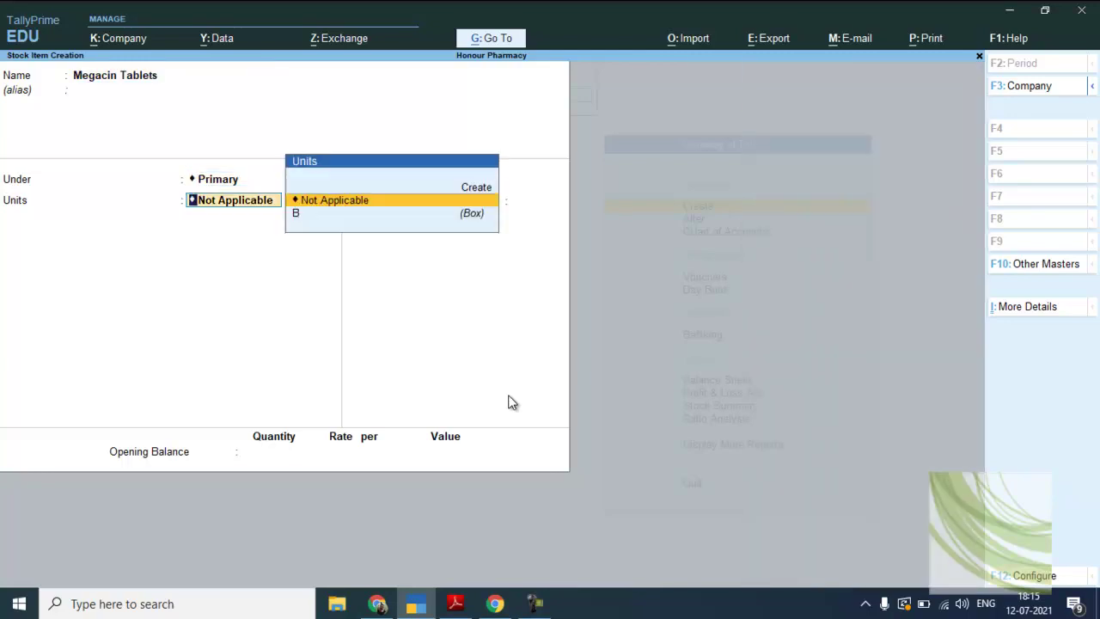
{"action": "key", "text": "Down"}
{"action": "key", "text": "Return"}
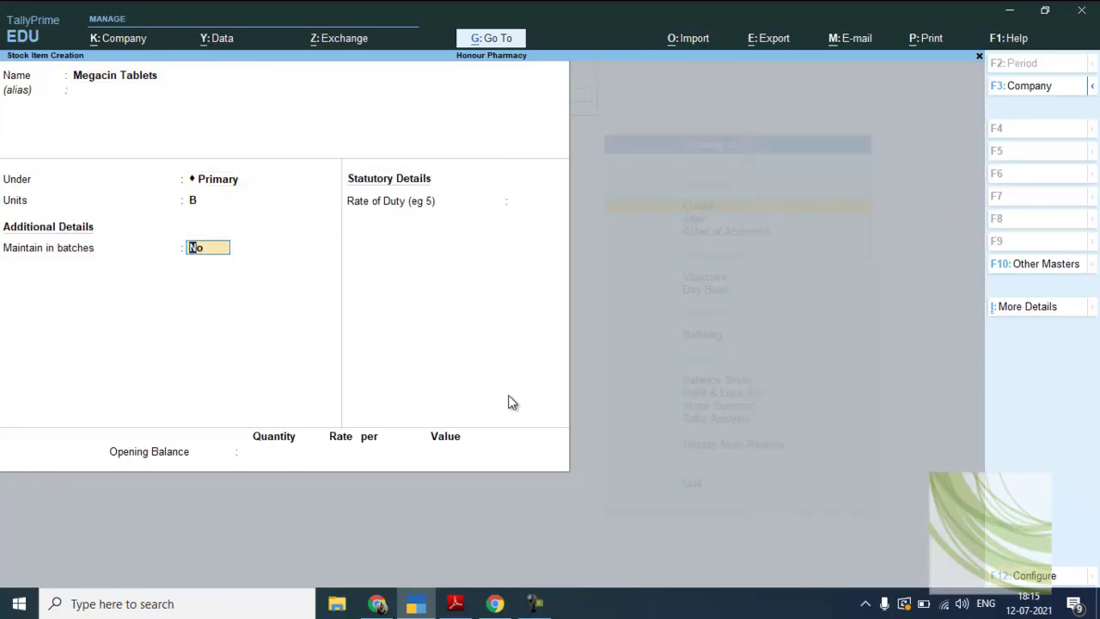
{"action": "key", "text": "y"}
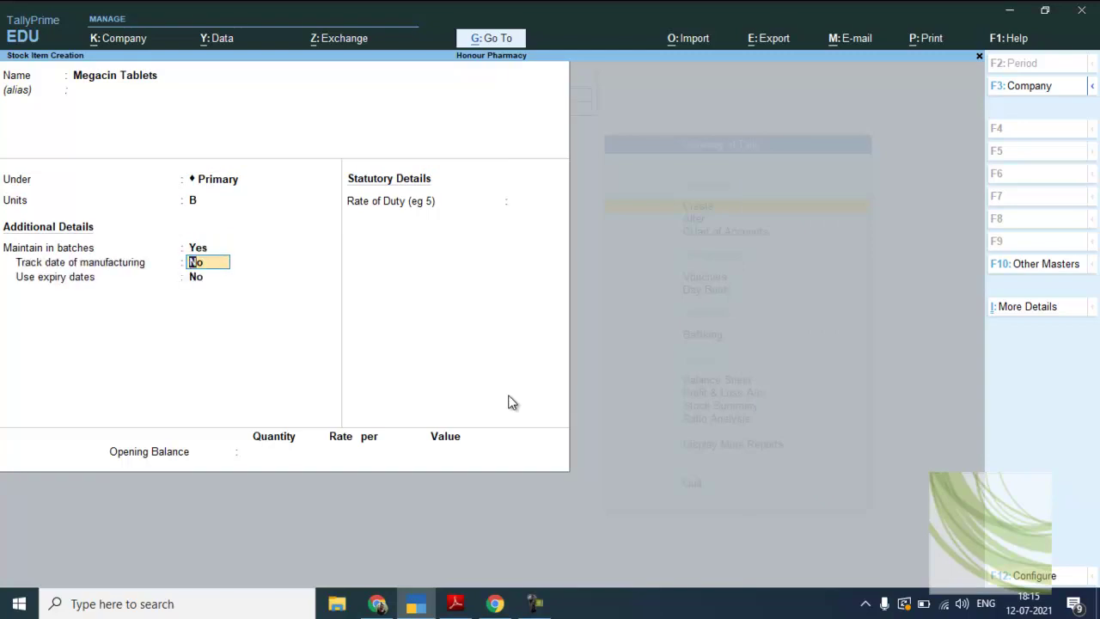
{"action": "key", "text": "y"}
{"action": "key", "text": "y"}
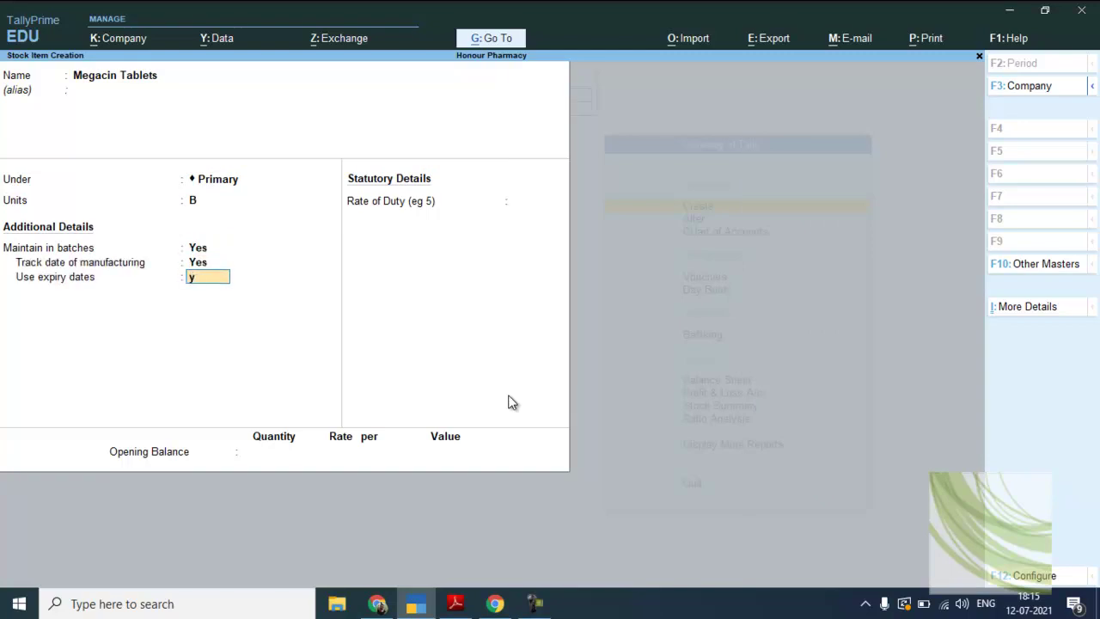
{"action": "key", "text": "ctrl+a"}
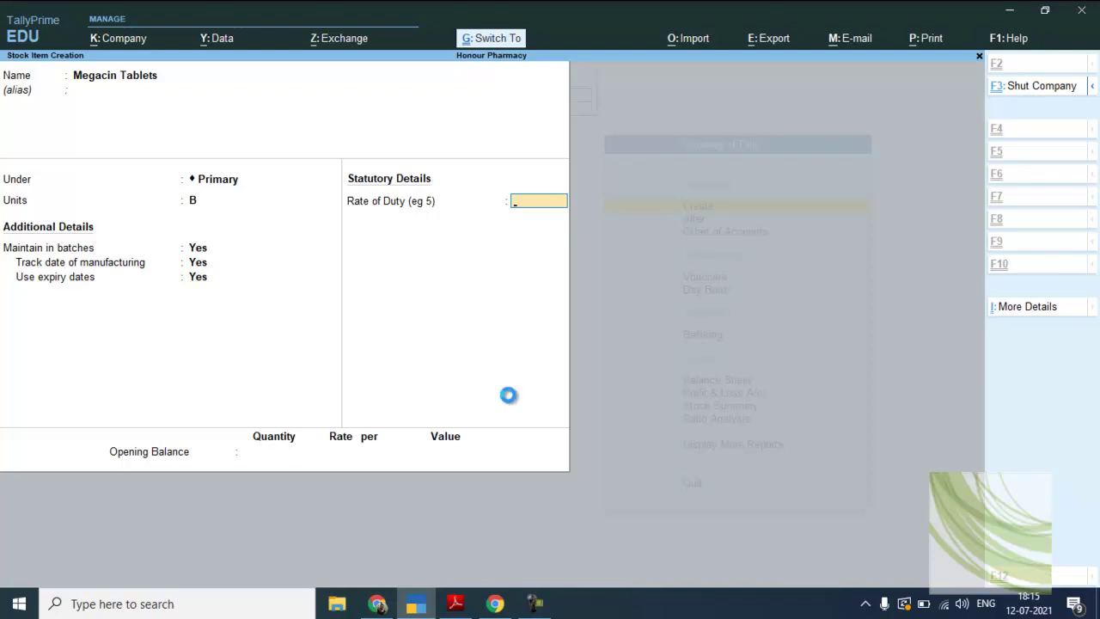
Step: Switch to Adobe Reader and read the manual's Entry No. 1 purchase transaction and its example voucher
{"action": "key", "text": "alt+Tab"}
{"action": "scroll", "coordinate": [508, 395], "scroll_direction": "down", "scroll_amount": 8}
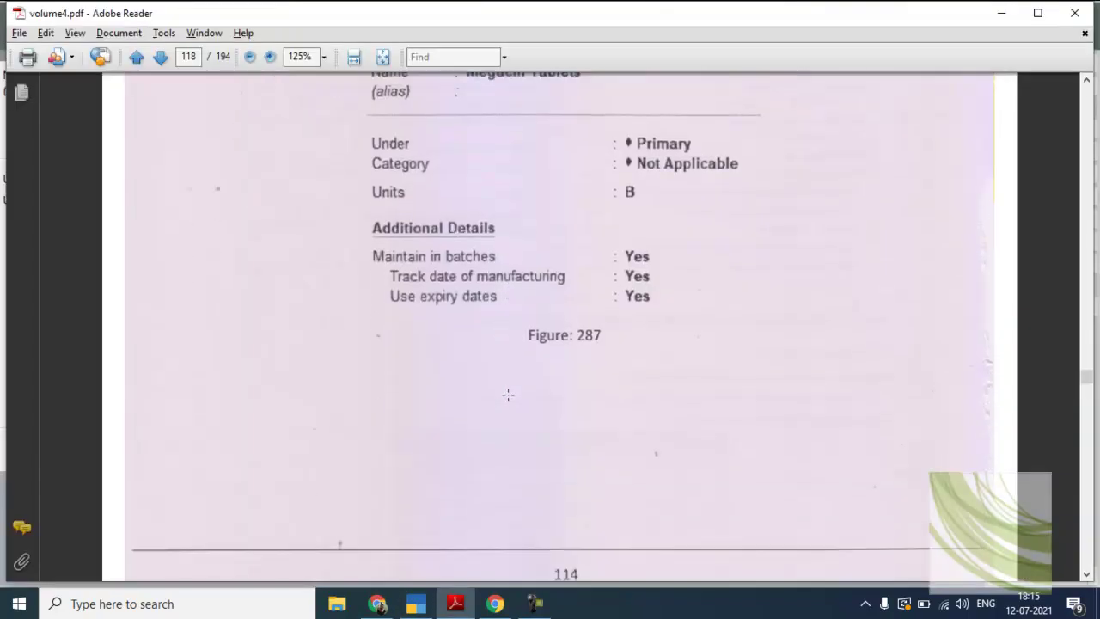
{"action": "scroll", "coordinate": [508, 394], "scroll_direction": "down", "scroll_amount": 9}
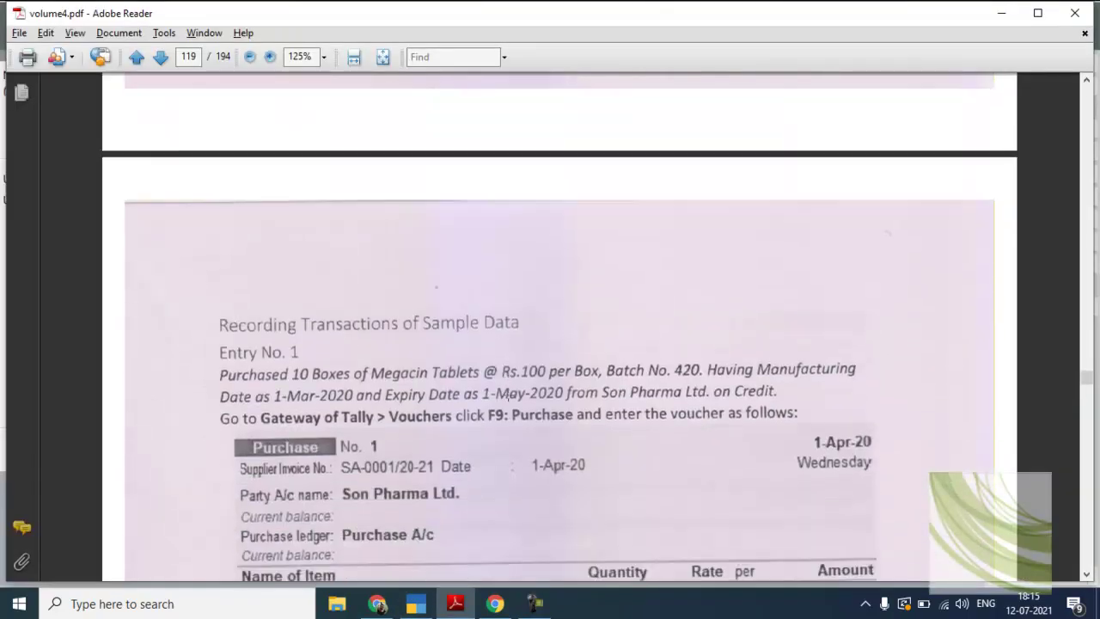
{"action": "scroll", "coordinate": [508, 395], "scroll_direction": "down", "scroll_amount": 2}
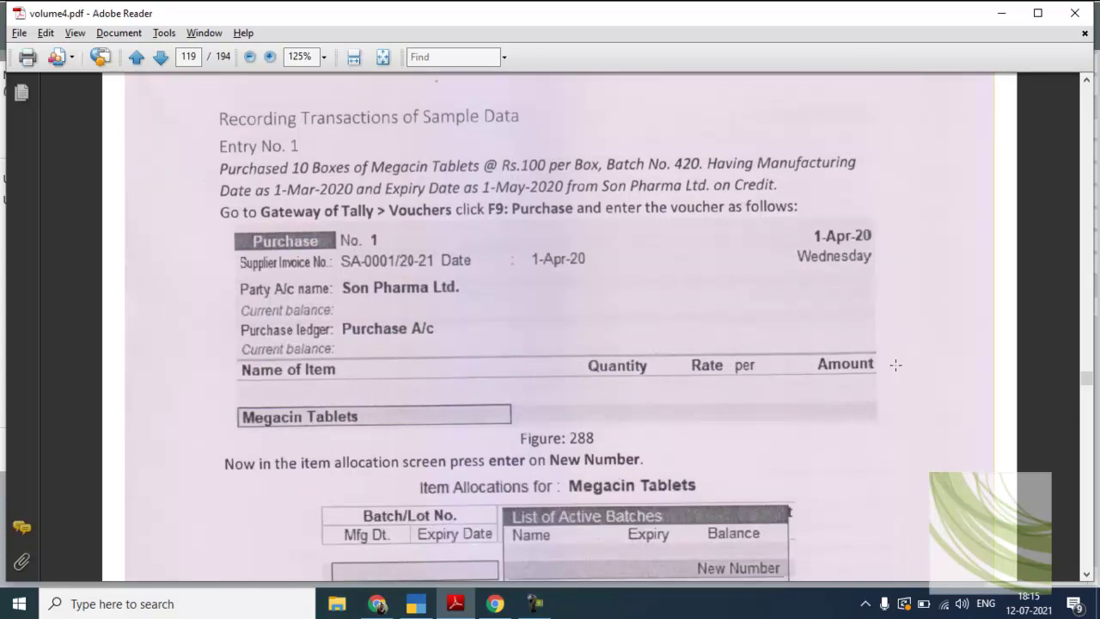
{"action": "double_click", "coordinate": [829, 232]}
{"action": "left_click", "coordinate": [877, 245]}
{"action": "left_click", "coordinate": [879, 241]}
Step: Switch to TallyPrime, quit stock item and master creation, and open a new purchase voucher
{"action": "key", "text": "alt+Tab"}
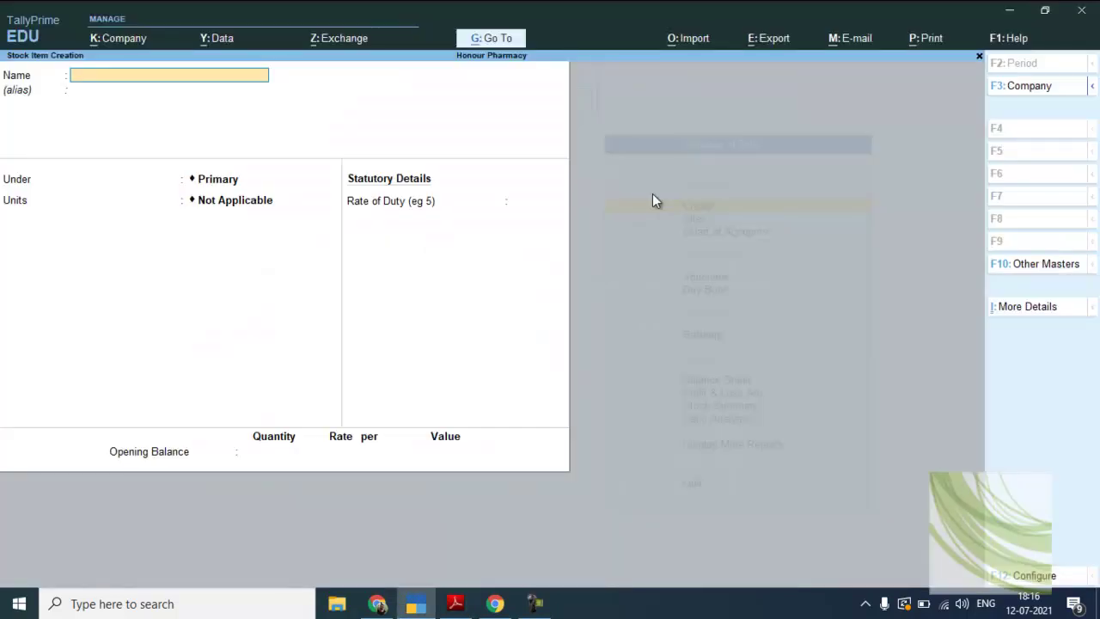
{"action": "key", "text": "Escape"}
{"action": "key", "text": "y"}
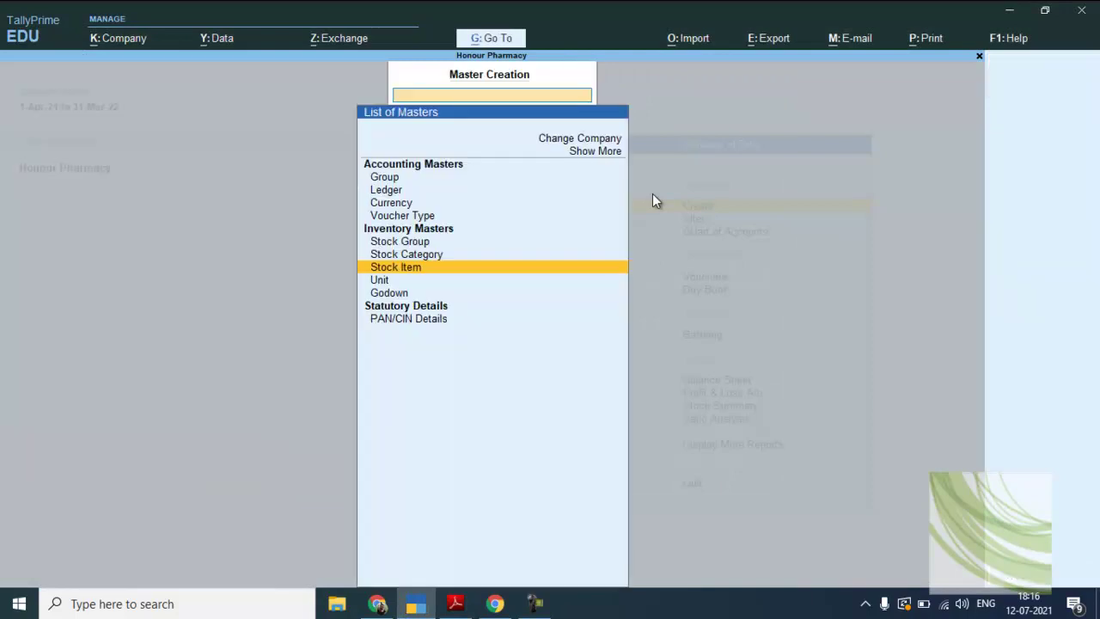
{"action": "key", "text": "Escape"}
{"action": "key", "text": "Down"}
{"action": "key", "text": "Down"}
{"action": "key", "text": "Down"}
{"action": "key", "text": "Return"}
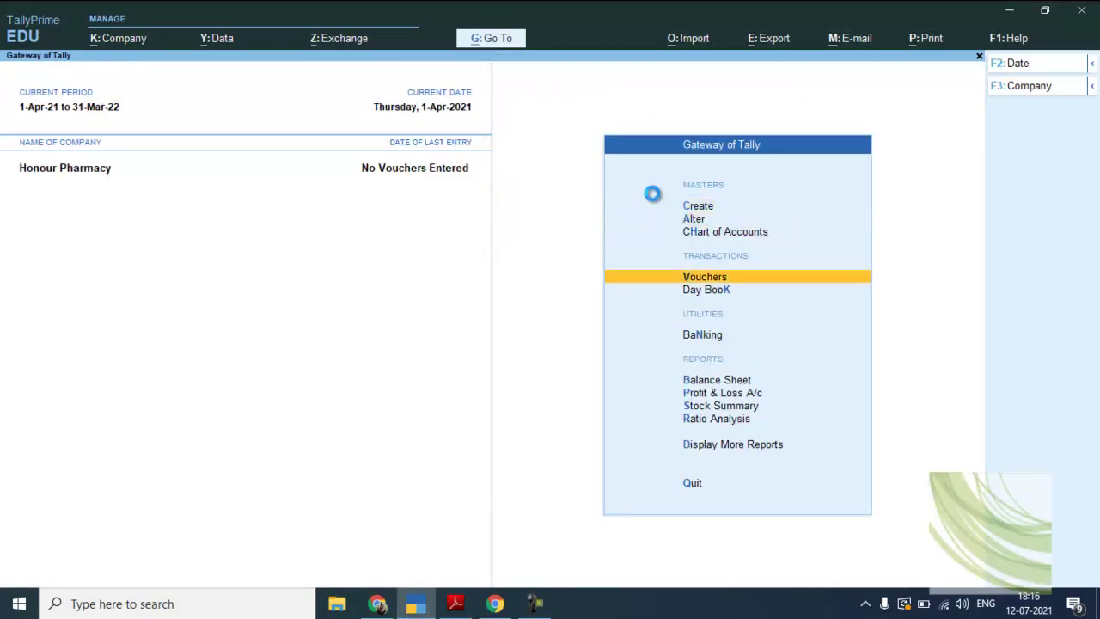
{"action": "key", "text": "alt+Tab"}
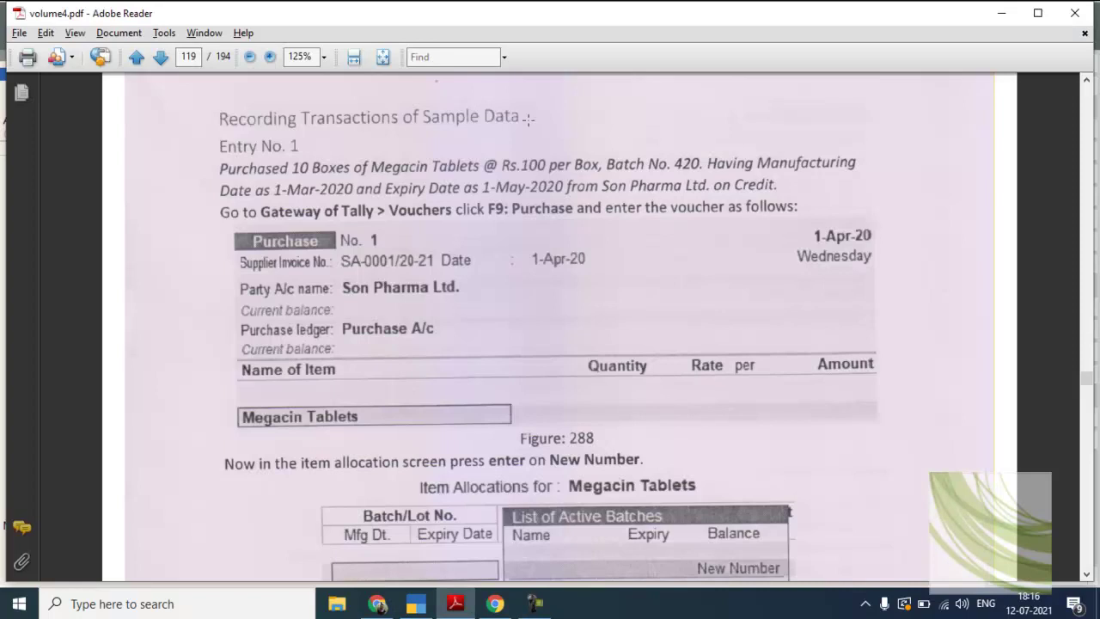
{"action": "key", "text": "alt+Tab"}
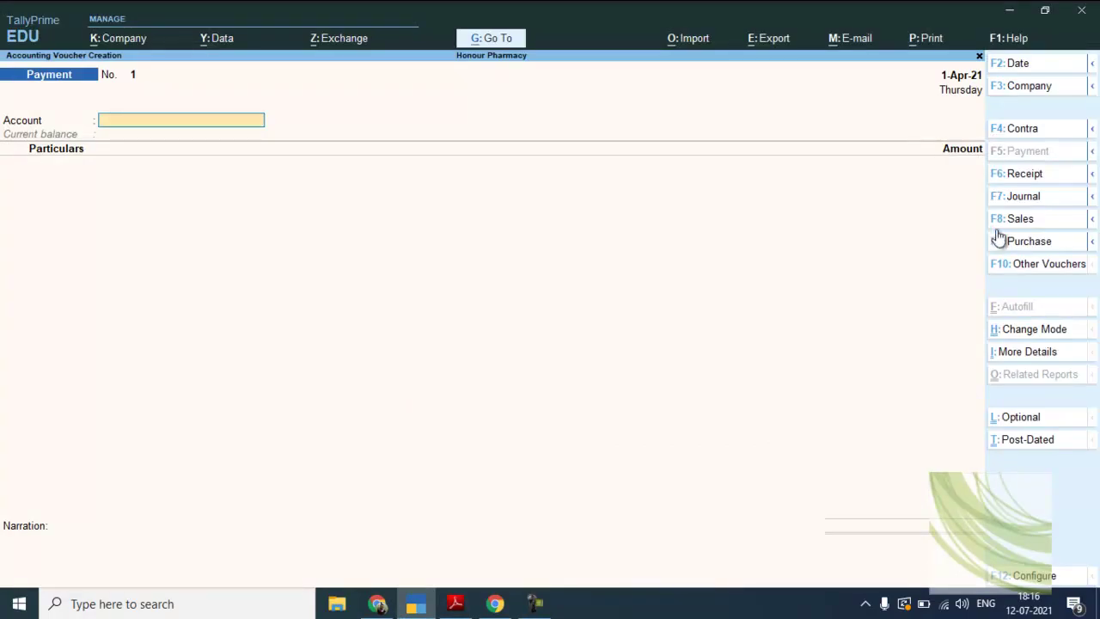
{"action": "left_click", "coordinate": [1011, 244]}
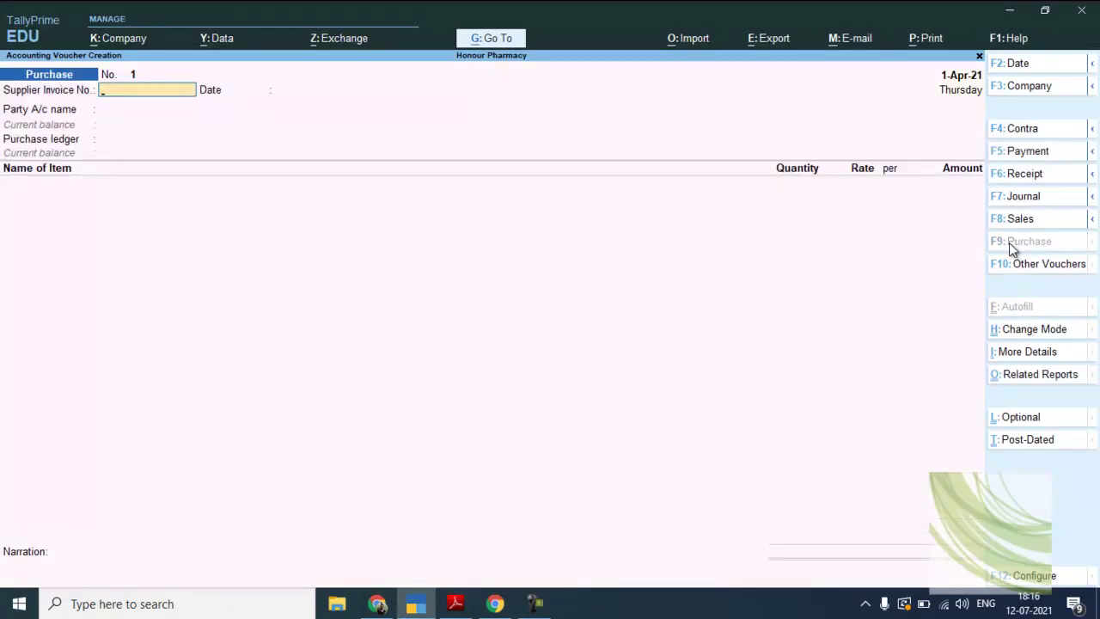
Step: Check the invoice number format in the manual, and enter supplier invoice number SA-0001/21-22 dated 1-Apr-21 in the purchase voucher
{"action": "key", "text": "alt+Tab"}
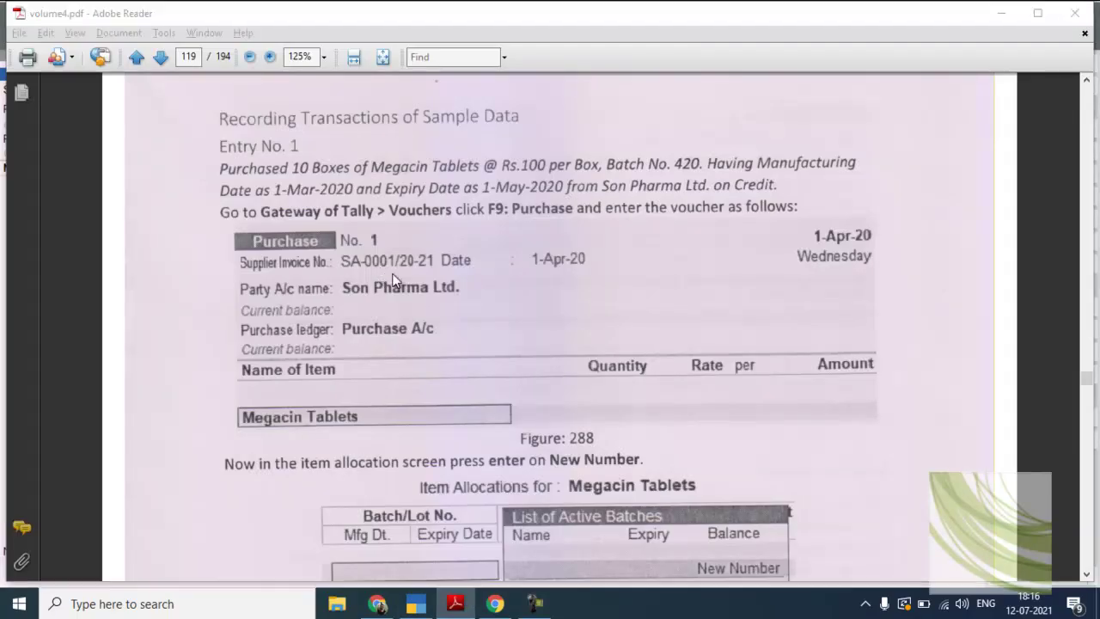
{"action": "key", "text": "alt+Tab"}
{"action": "type", "text": "SA"}
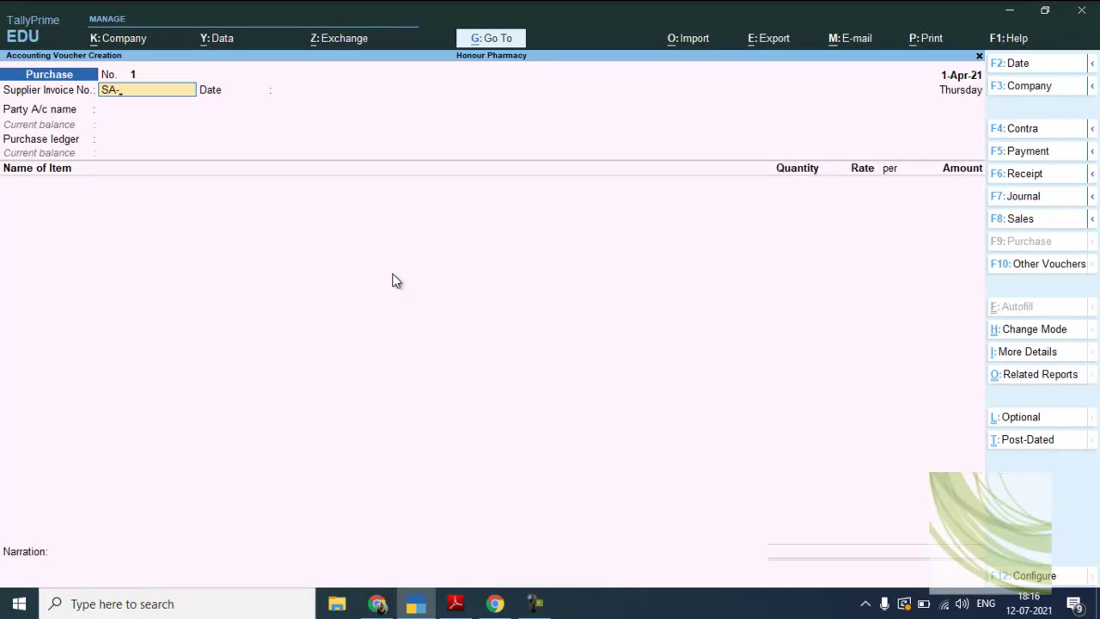
{"action": "type", "text": "-00014"}
{"action": "key", "text": "BackSpace"}
{"action": "type", "text": "/21-22"}
{"action": "key", "text": "Return"}
{"action": "key", "text": "Return"}
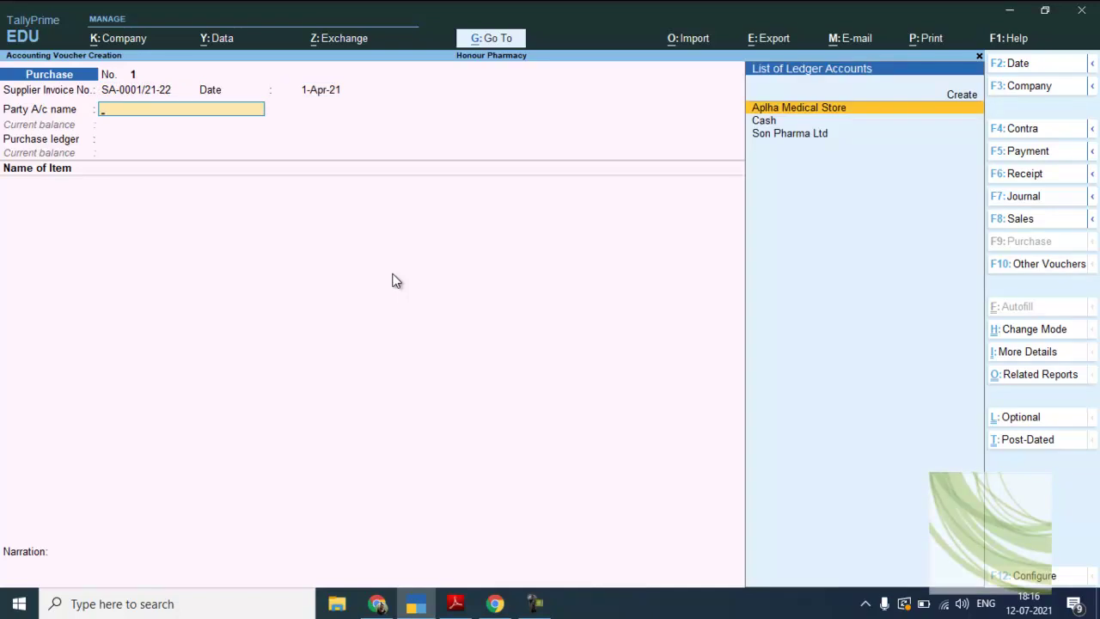
Step: Choose Son Pharma Ltd as the party, accept its receipt and party details, and select Purchase A/c as the purchase ledger
{"action": "key", "text": "alt+Tab"}
{"action": "key", "text": "alt+Tab"}
{"action": "key", "text": "Down"}
{"action": "key", "text": "Down"}
{"action": "key", "text": "Return"}
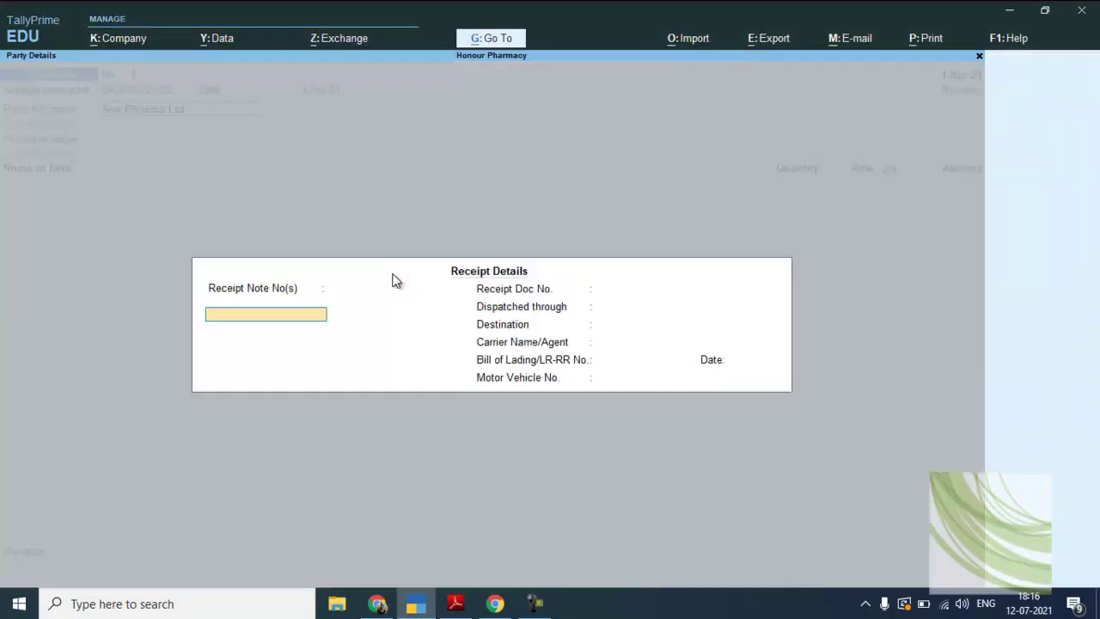
{"action": "key", "text": "Return"}
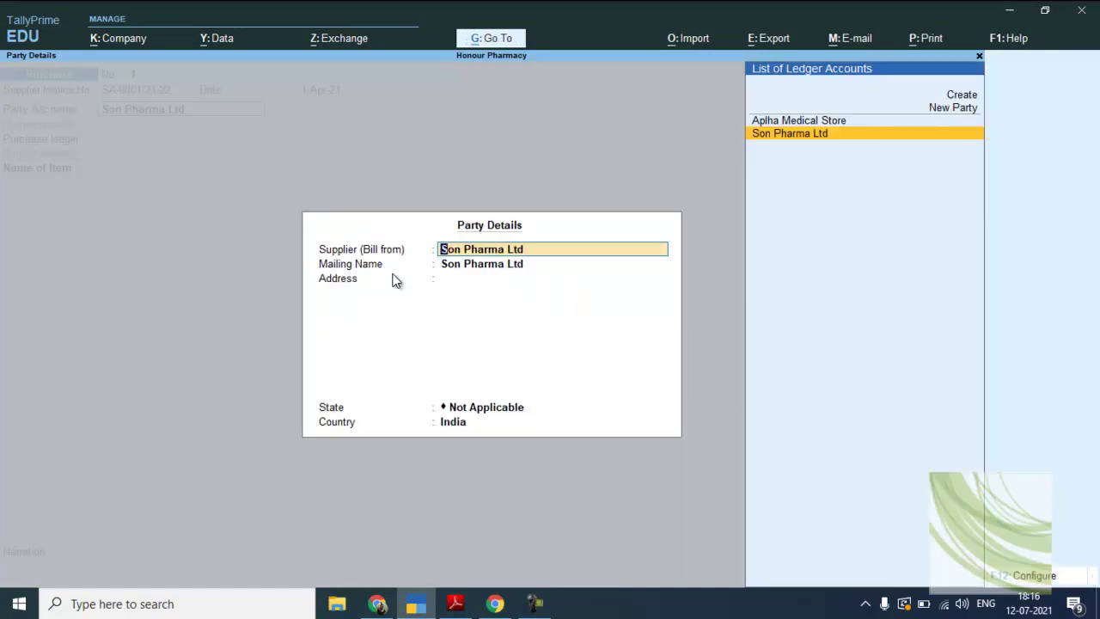
{"action": "key", "text": "ctrl+a"}
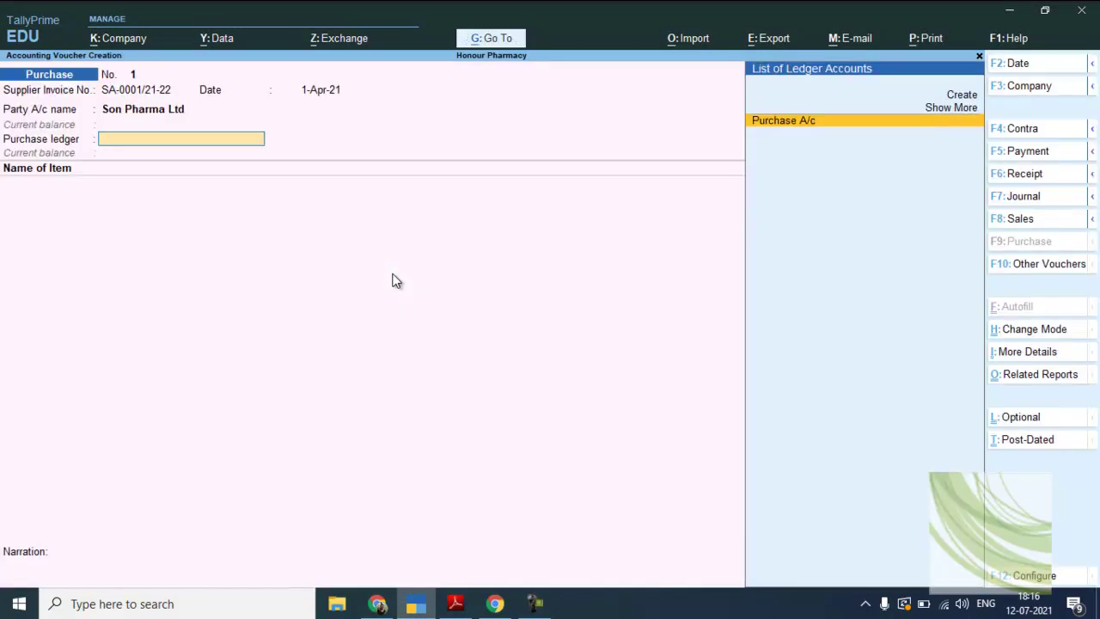
{"action": "key", "text": "Return"}
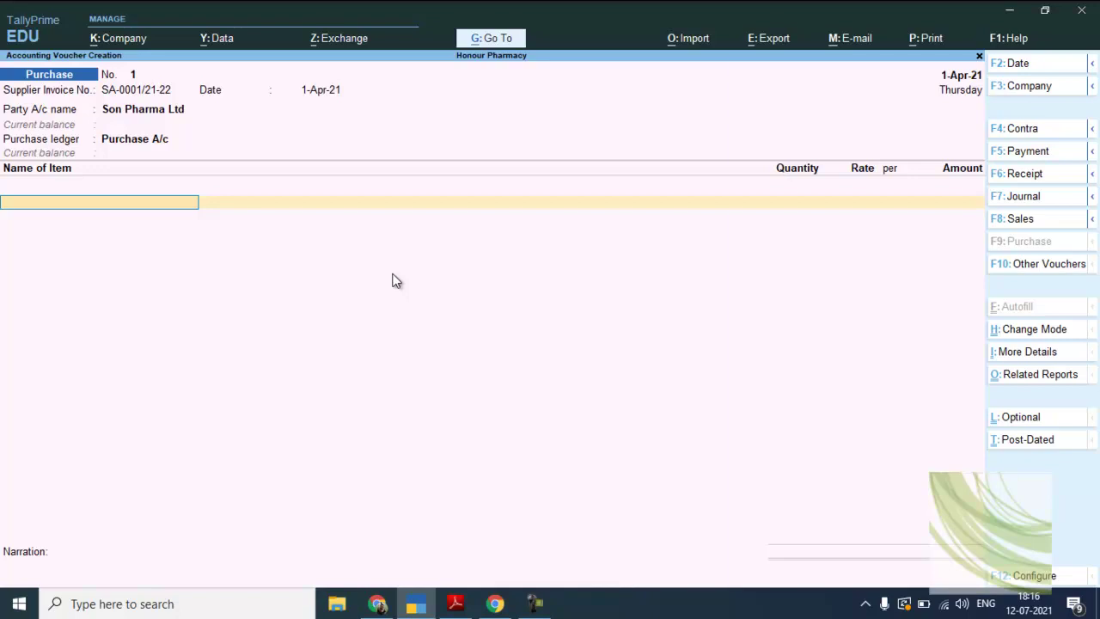
Step: Consult the manual's item allocation instructions in Adobe Reader, and add Megacin Tablets as the item in the TallyPrime purchase voucher
{"action": "key", "text": "alt+Tab"}
{"action": "key", "text": "Page_Down"}
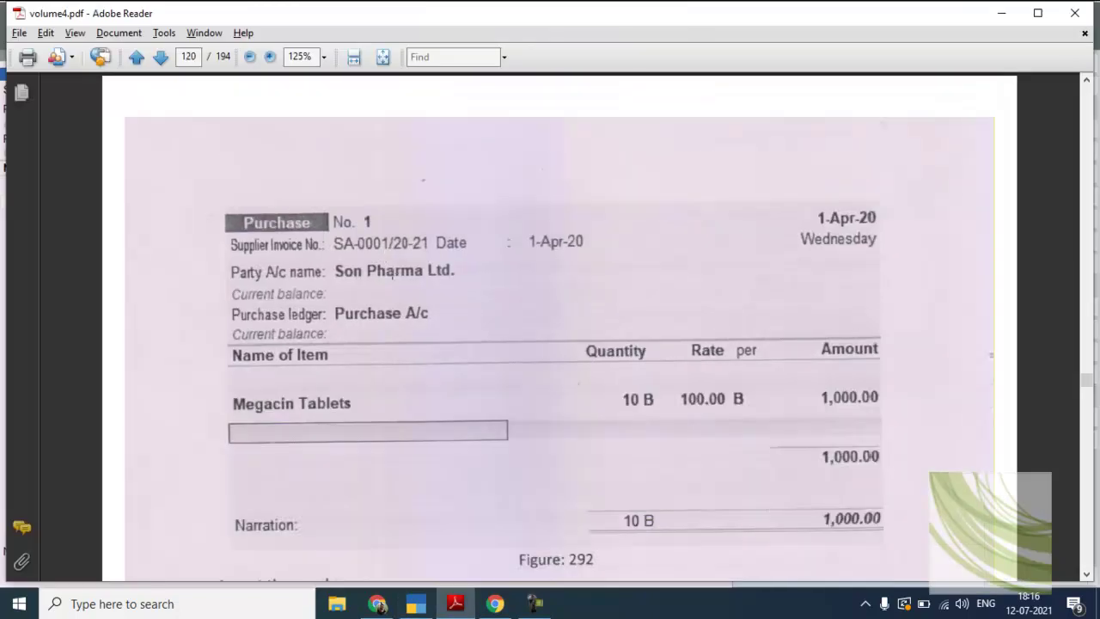
{"action": "key", "text": "Page_Up"}
{"action": "scroll", "coordinate": [392, 275], "scroll_direction": "down", "scroll_amount": 8}
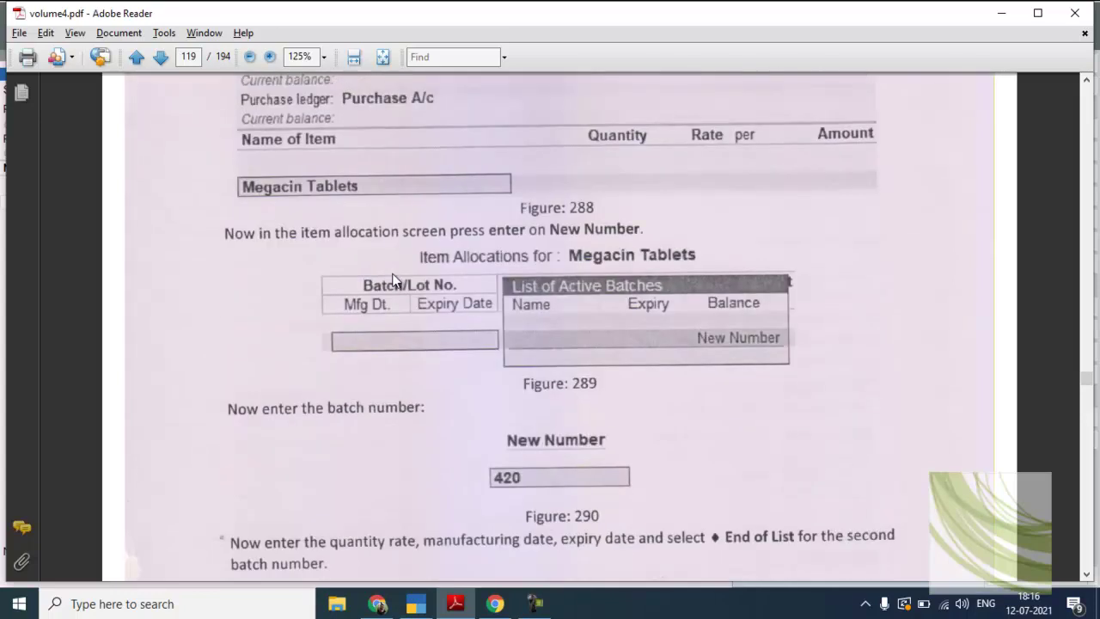
{"action": "key", "text": "alt+Tab"}
{"action": "key", "text": "Down"}
{"action": "key", "text": "Down"}
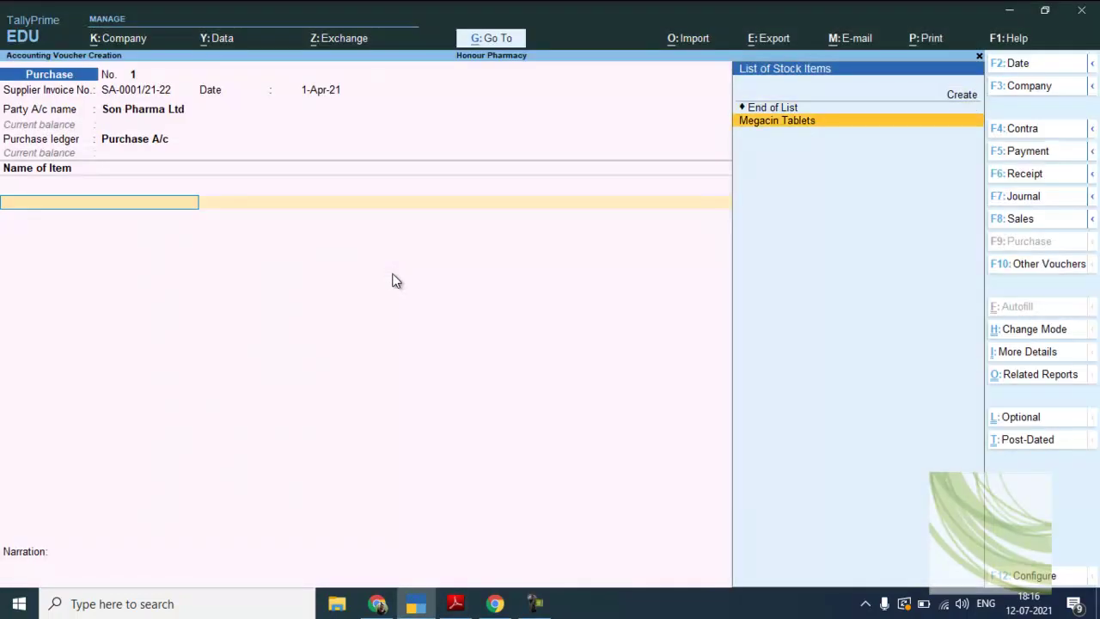
{"action": "key", "text": "Return"}
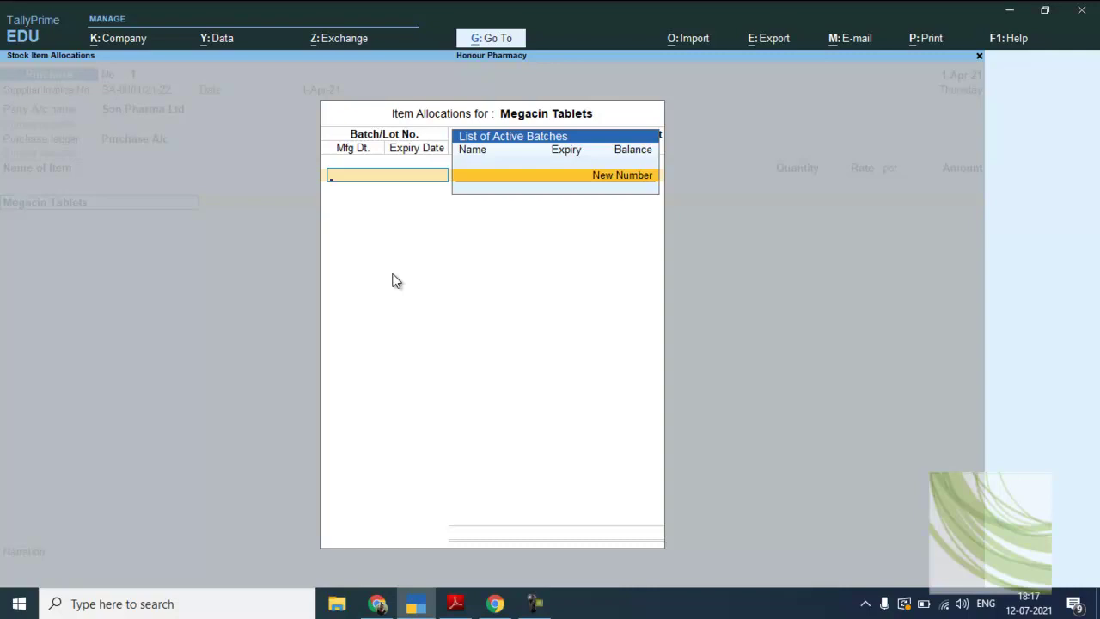
Step: Create a new batch for Megacin Tablets, checking its number in the manual and entering 420
{"action": "key", "text": "Return"}
{"action": "key", "text": "alt+Tab"}
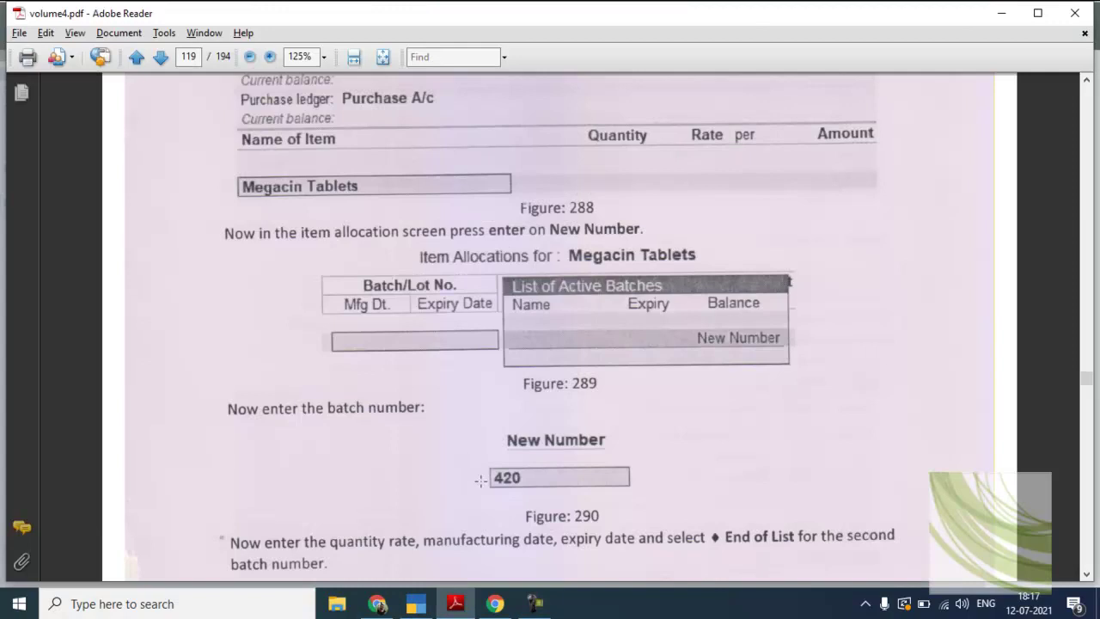
{"action": "key", "text": "alt+Tab"}
{"action": "type", "text": "420"}
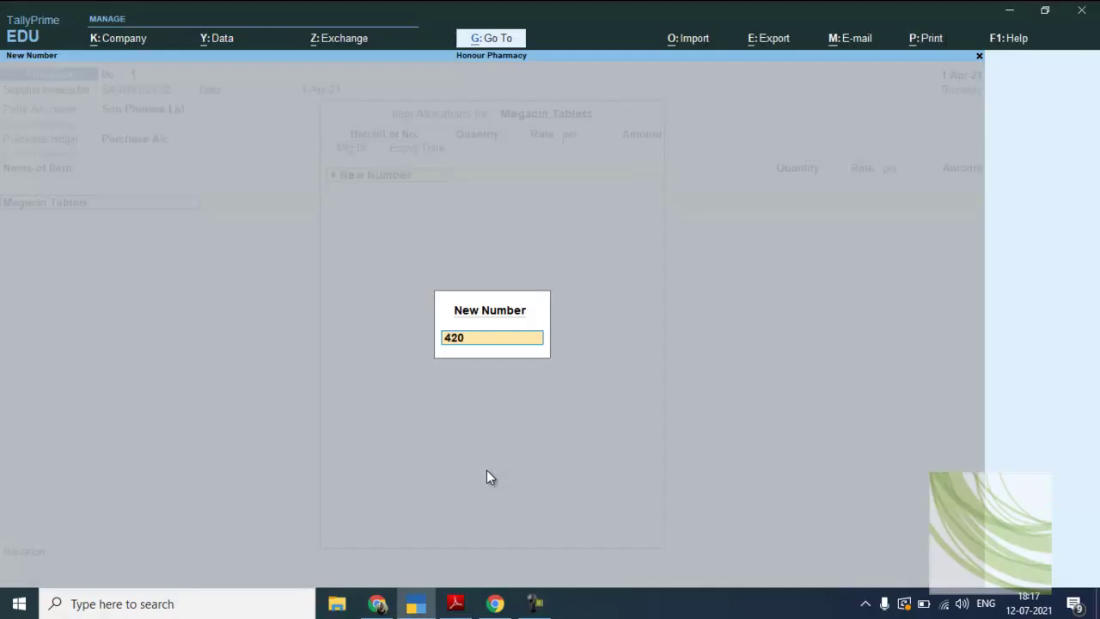
{"action": "key", "text": "Return"}
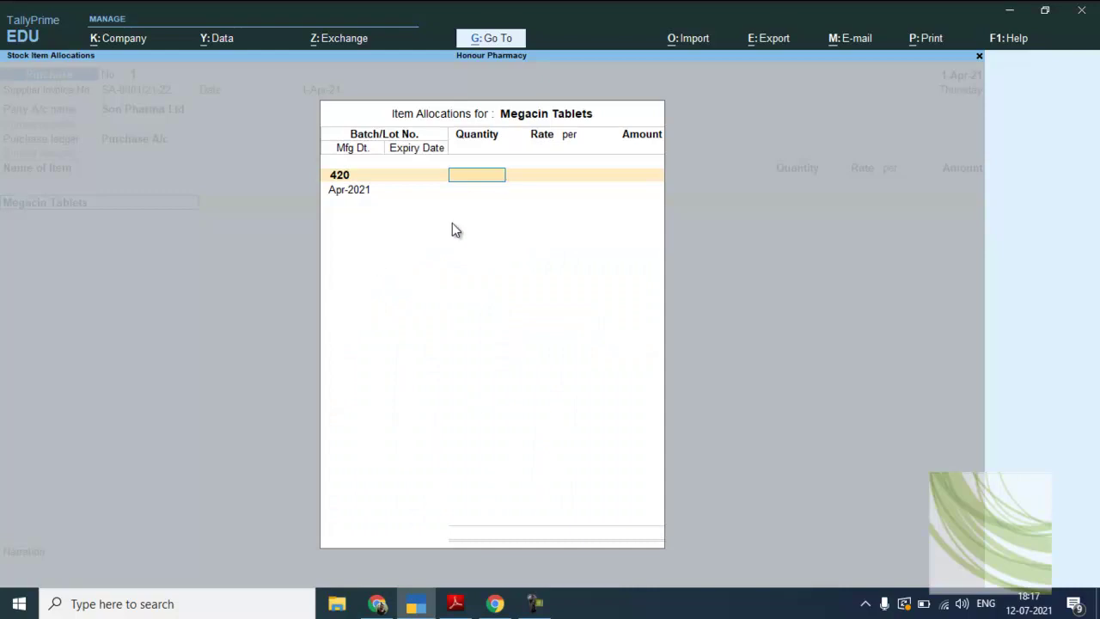
Step: Consult the manual's allocation example, and allocate batch 420 a quantity of 10 B at a rate of 100 per B
{"action": "key", "text": "BackSpace"}
{"action": "key", "text": "Return"}
{"action": "key", "text": "alt+Tab"}
{"action": "scroll", "coordinate": [452, 224], "scroll_direction": "down", "scroll_amount": 10}
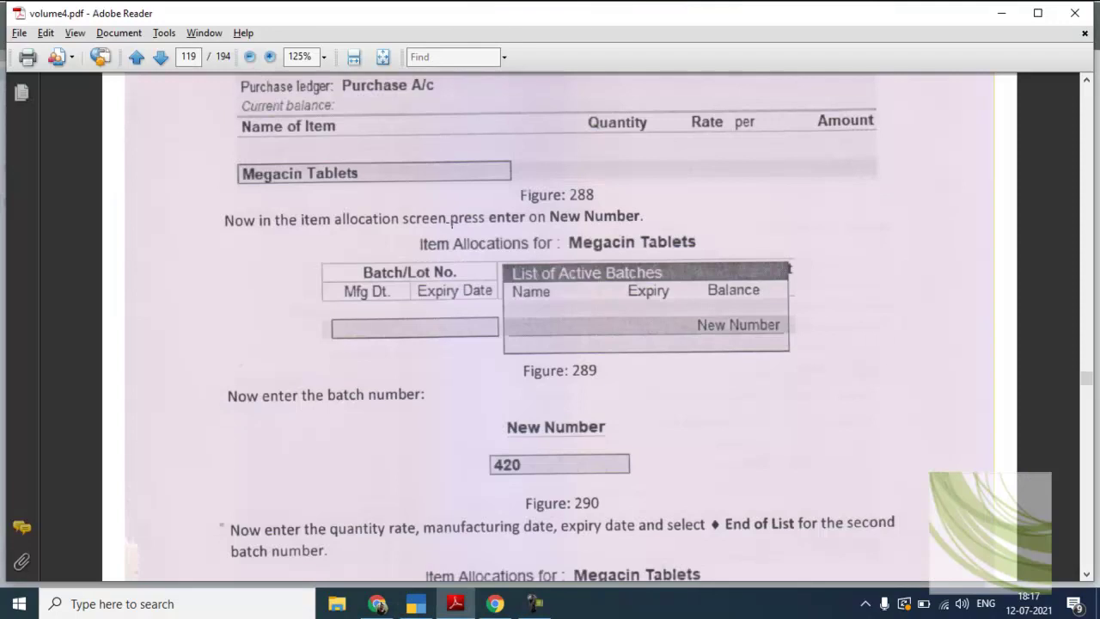
{"action": "scroll", "coordinate": [452, 223], "scroll_direction": "down", "scroll_amount": 1}
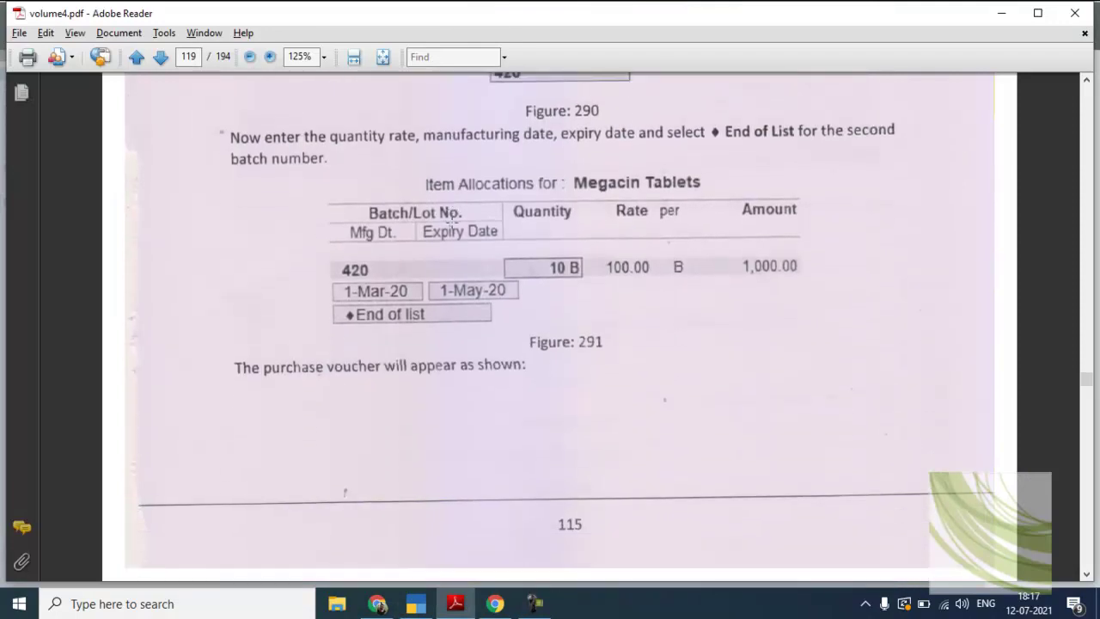
{"action": "key", "text": "alt+Tab"}
{"action": "key", "text": "Return"}
{"action": "type", "text": "100"}
{"action": "key", "text": "Return"}
{"action": "key", "text": "Return"}
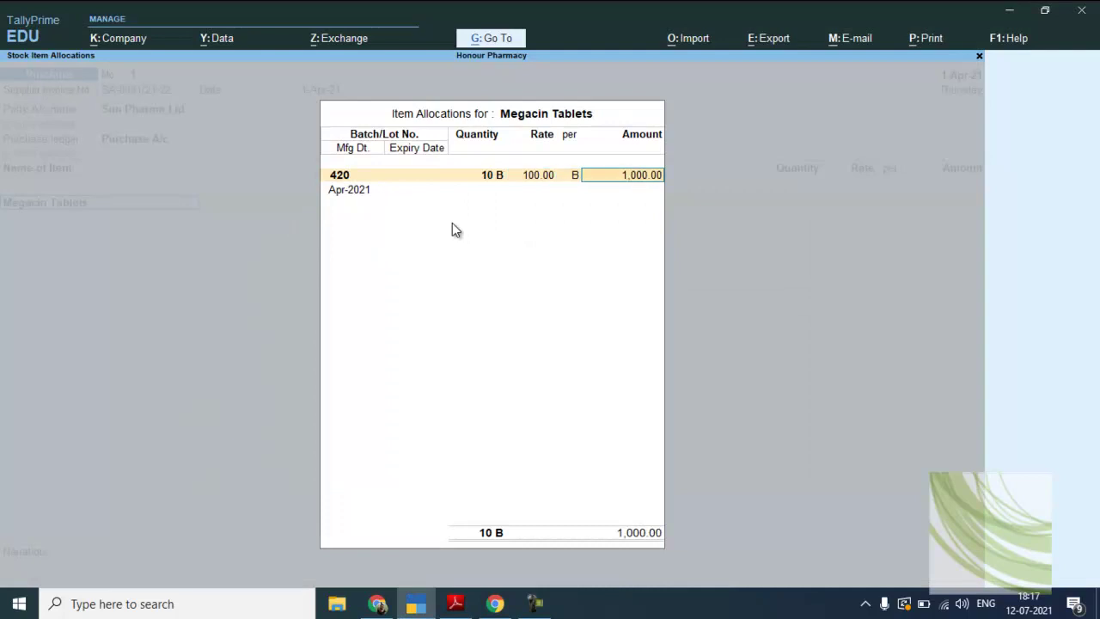
{"action": "key", "text": "Return"}
Step: Check the batch dates in the manual, and set batch 420's manufacturing date to Mar-2021 and its expiry date to 1-May-21
{"action": "key", "text": "alt+Tab"}
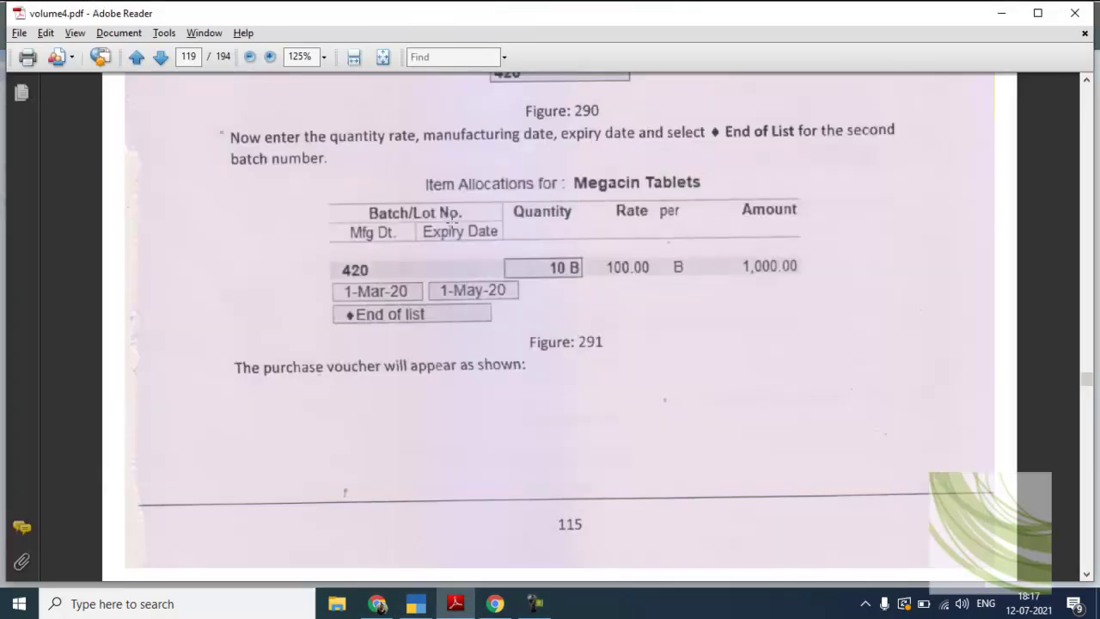
{"action": "key", "text": "alt+Tab"}
{"action": "type", "text": "1/"}
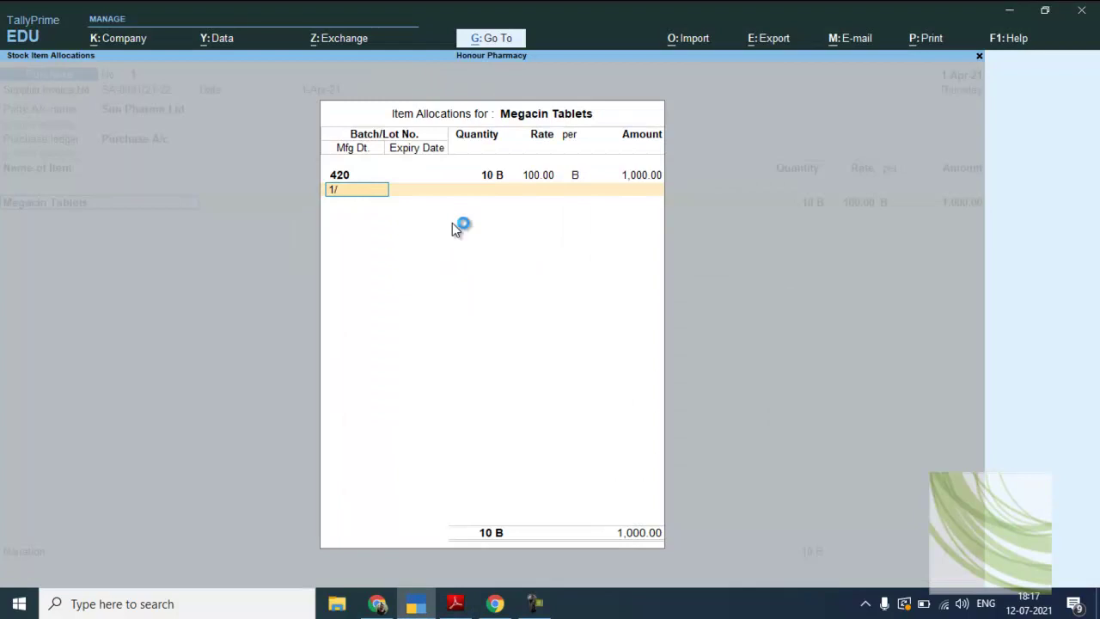
{"action": "type", "text": "3"}
{"action": "key", "text": "Return"}
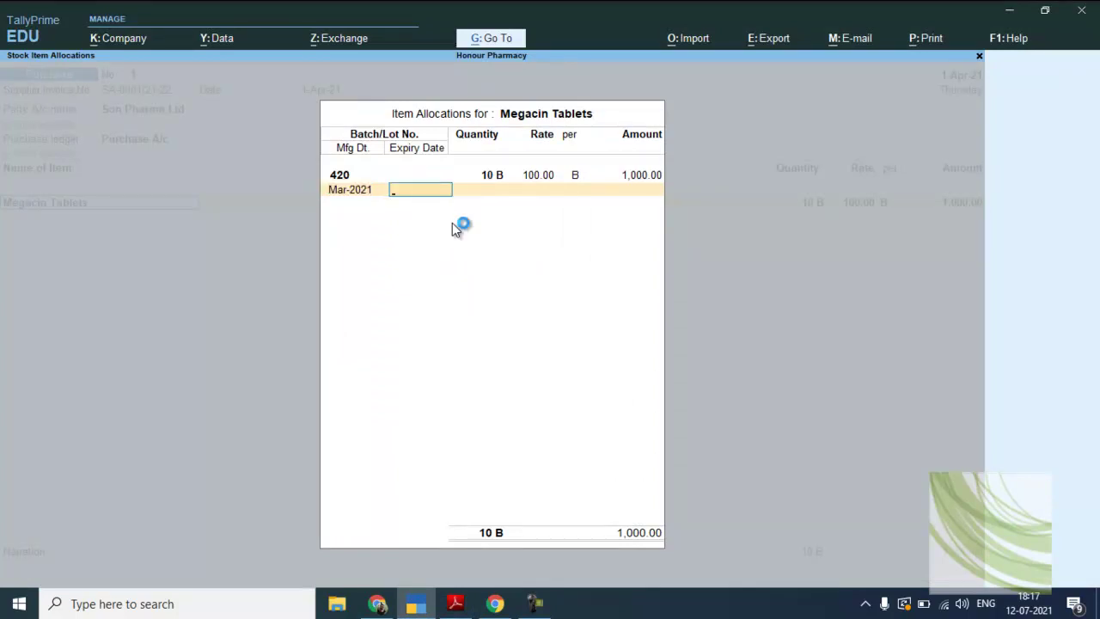
{"action": "key", "text": "alt+Tab"}
{"action": "key", "text": "alt+Tab"}
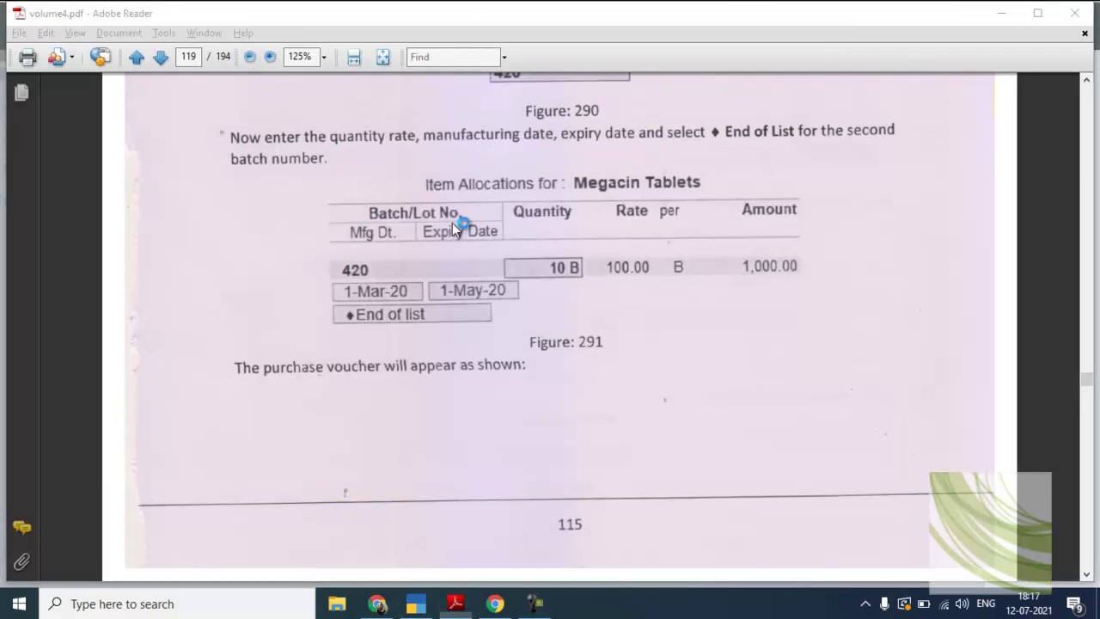
{"action": "type", "text": "1/5"}
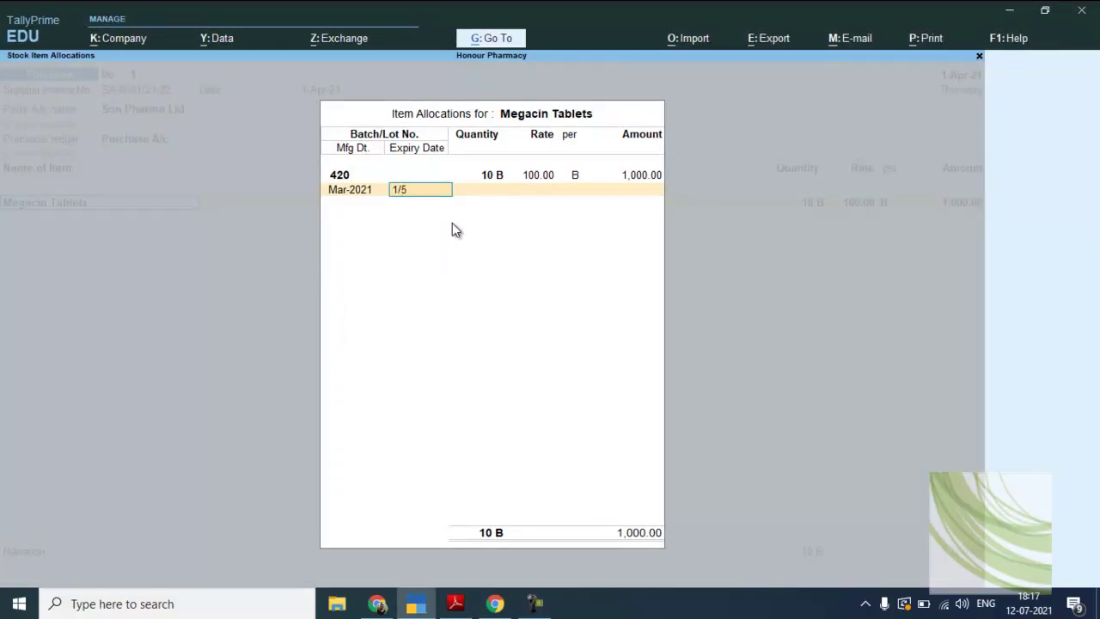
{"action": "key", "text": "Return"}
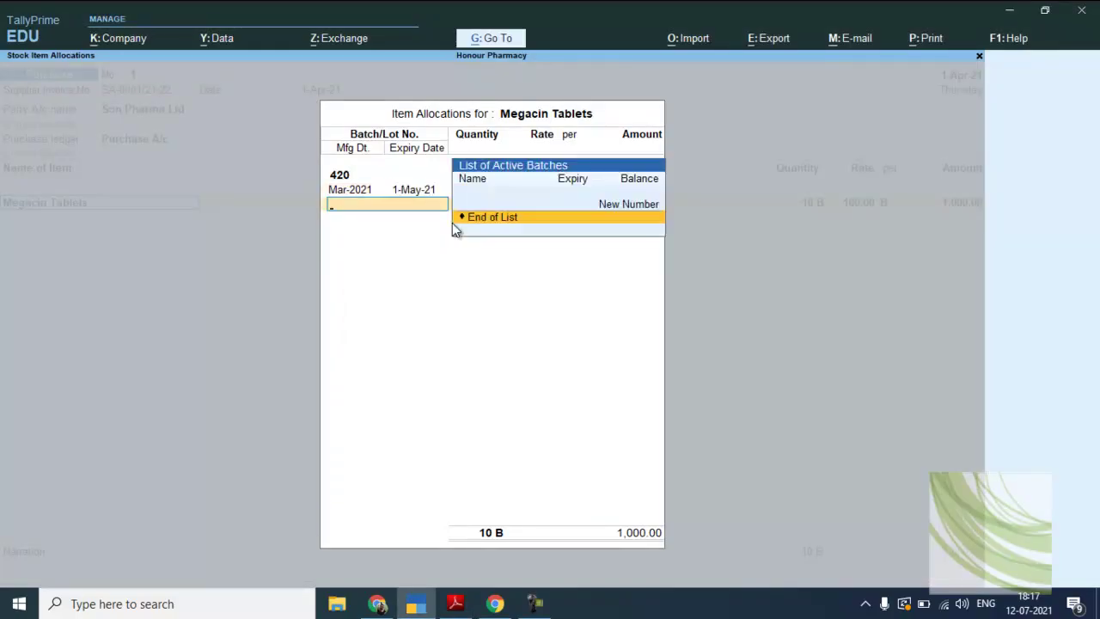
Step: End the batch list and complete the item allocation for Megacin Tablets
{"action": "key", "text": "Return"}
{"action": "key", "text": "Return"}
{"action": "key", "text": "Return"}
{"action": "left_click", "coordinate": [453, 226]}
Step: Compare the purchase voucher with the manual's example in Adobe Reader, then end the item list and accept the voucher in TallyPrime
{"action": "key", "text": "alt+Tab"}
{"action": "scroll", "coordinate": [452, 221], "scroll_direction": "down", "scroll_amount": 1}
{"action": "scroll", "coordinate": [451, 221], "scroll_direction": "down", "scroll_amount": 5}
{"action": "scroll", "coordinate": [454, 227], "scroll_direction": "down", "scroll_amount": 8}
{"action": "scroll", "coordinate": [452, 222], "scroll_direction": "up", "scroll_amount": 2}
{"action": "key", "text": "alt+Tab"}
{"action": "key", "text": "Return"}
{"action": "key", "text": "Return"}
{"action": "key", "text": "Return"}
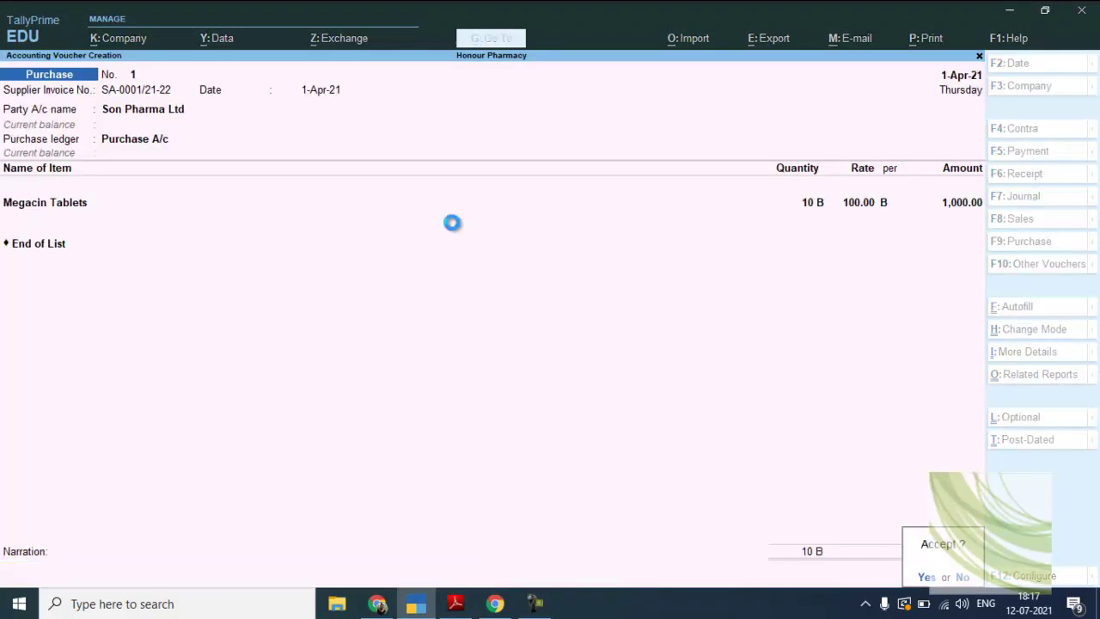
{"action": "key", "text": "y"}
Step: Read the manual's Entry No. 2 purchase details in Adobe Reader, and return to the blank purchase voucher in TallyPrime
{"action": "key", "text": "alt+Tab"}
{"action": "scroll", "coordinate": [452, 222], "scroll_direction": "down", "scroll_amount": 2}
{"action": "scroll", "coordinate": [452, 223], "scroll_direction": "down", "scroll_amount": 4}
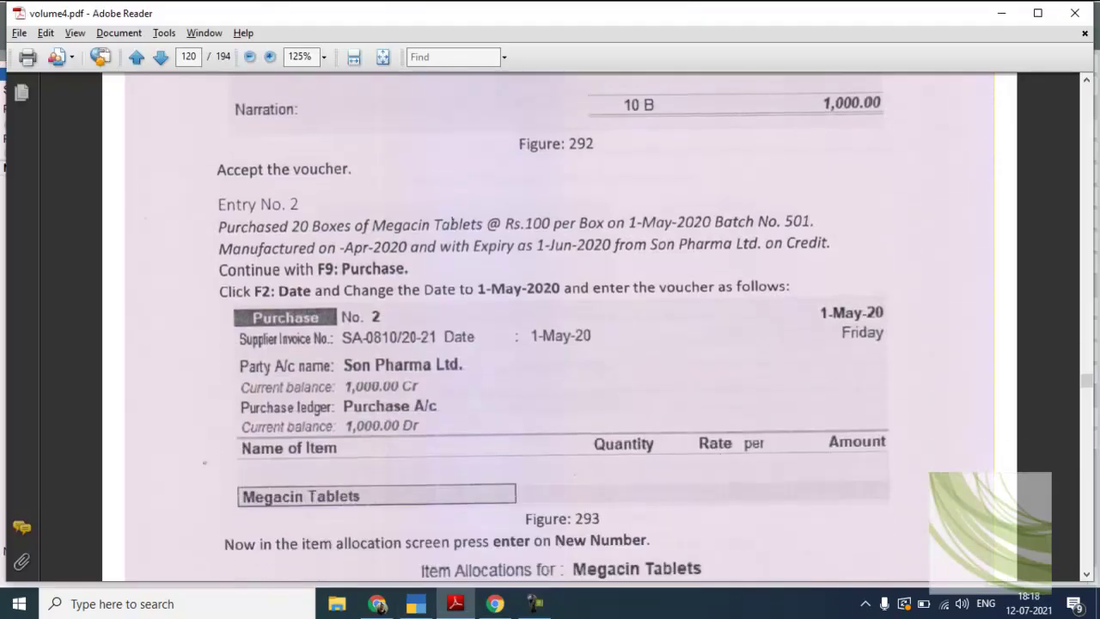
{"action": "scroll", "coordinate": [452, 222], "scroll_direction": "down", "scroll_amount": 1}
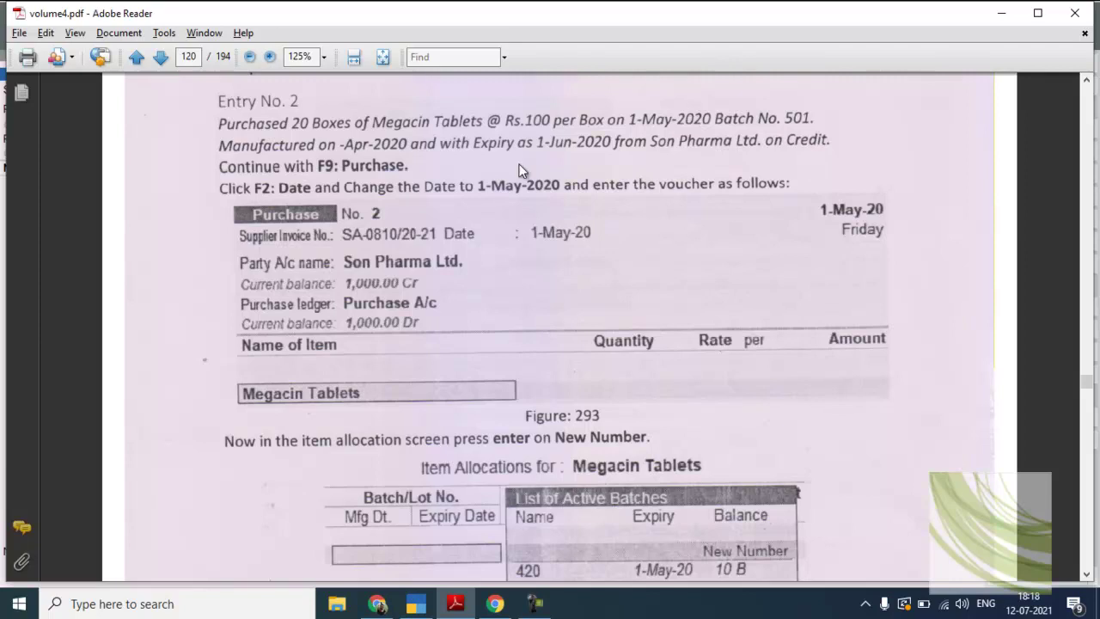
{"action": "key", "text": "alt+Tab"}
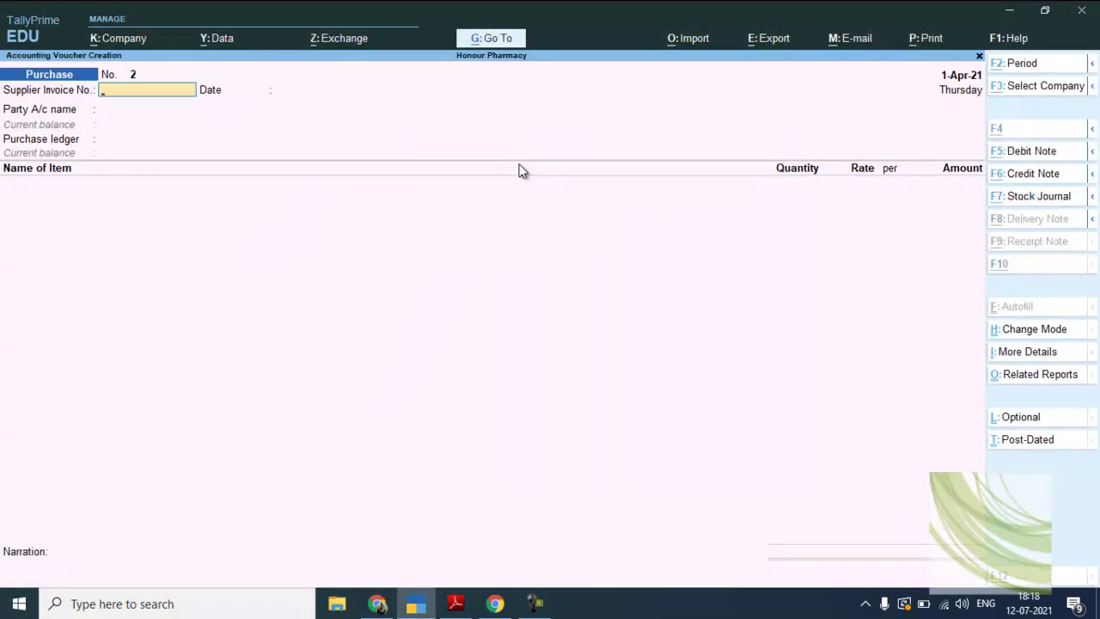
{"action": "key", "text": "alt+Tab"}
{"action": "key", "text": "alt+Tab"}
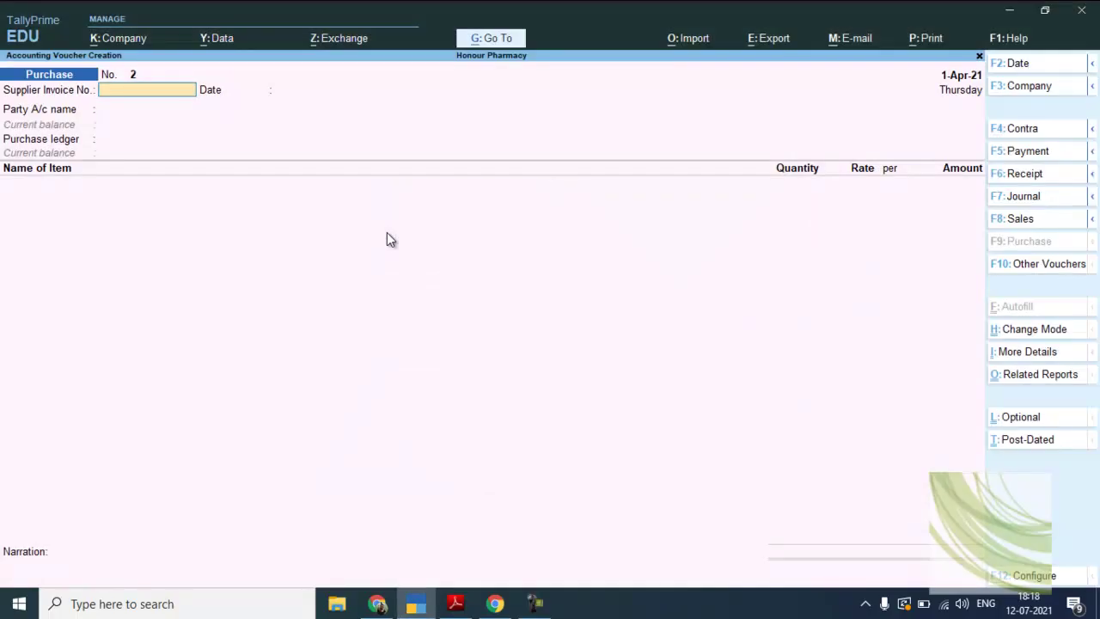
Step: Enter SA-0810/21-22 as the second purchase voucher's supplier invoice number, checking the number in the manual
{"action": "type", "text": "SA"}
{"action": "type", "text": "-081"}
{"action": "key", "text": "alt+Tab"}
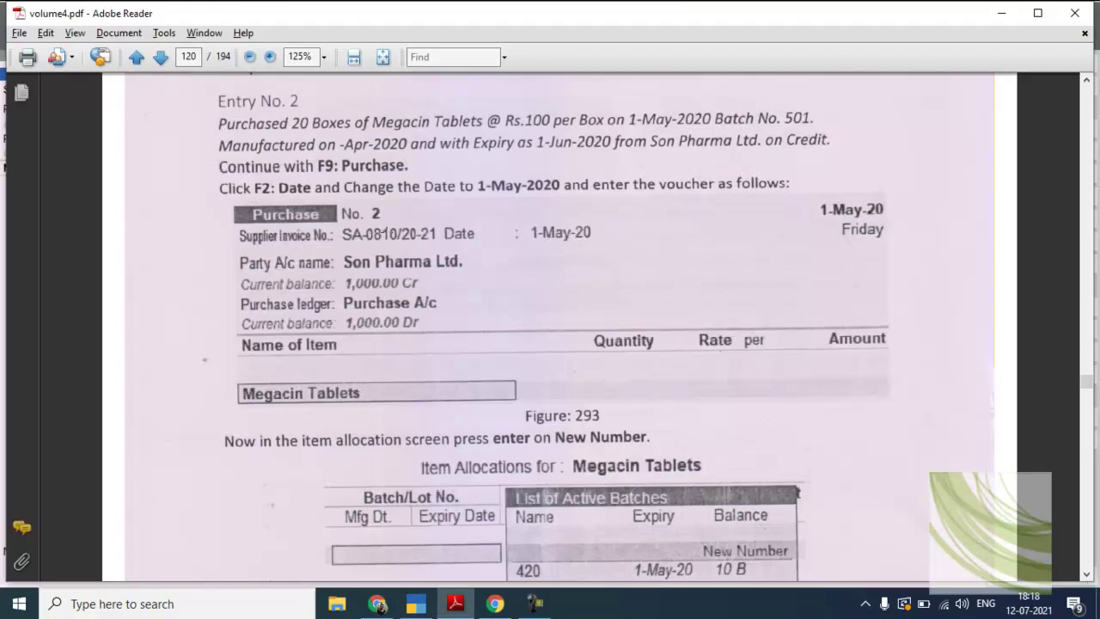
{"action": "key", "text": "alt+Tab"}
{"action": "key", "text": "BackSpace"}
{"action": "key", "text": "BackSpace"}
{"action": "key", "text": "BackSpace"}
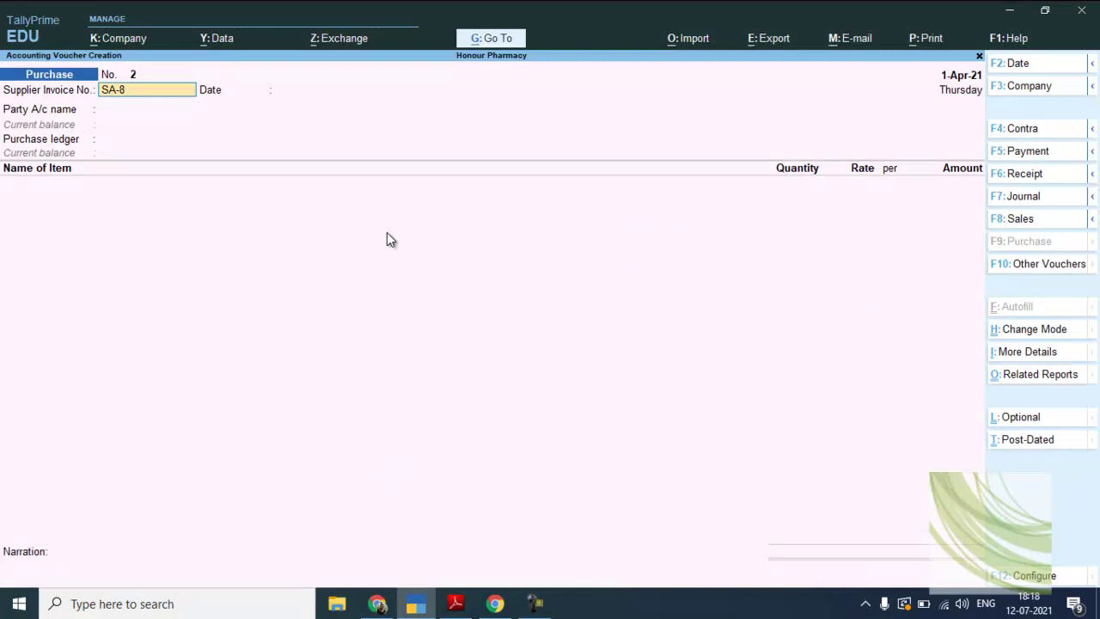
{"action": "type", "text": "09"}
{"action": "key", "text": "BackSpace"}
{"action": "type", "text": "810/21-22"}
{"action": "key", "text": "Return"}
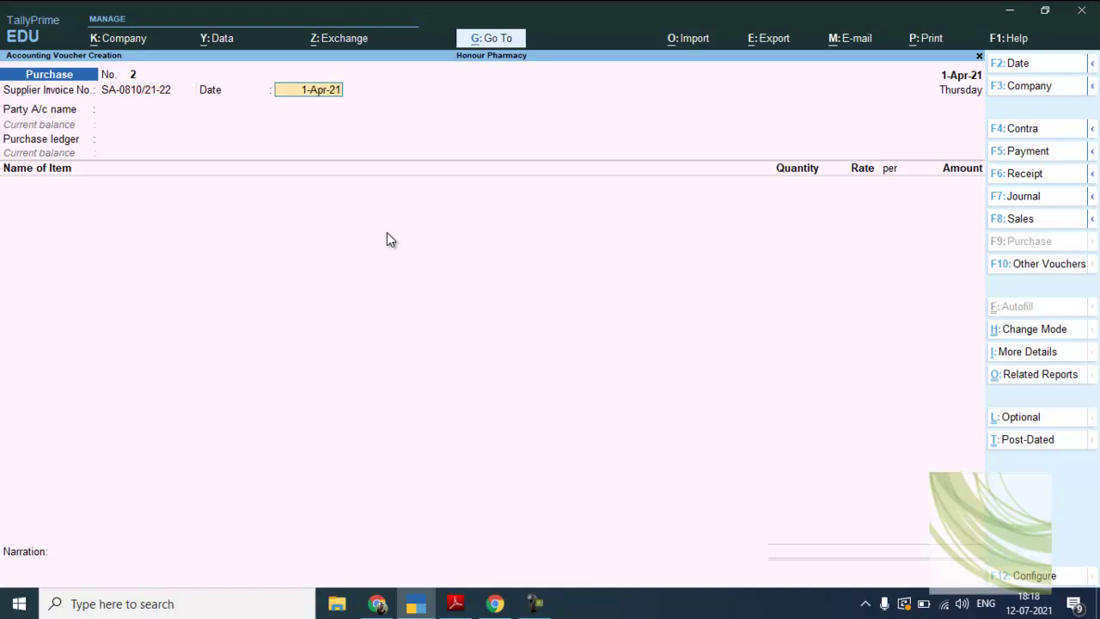
Step: Choose Son Pharma Ltd as the party, accept its receipt and party details, and select Purchase A/c as the purchase ledger
{"action": "key", "text": "Return"}
{"action": "key", "text": "Down"}
{"action": "key", "text": "Down"}
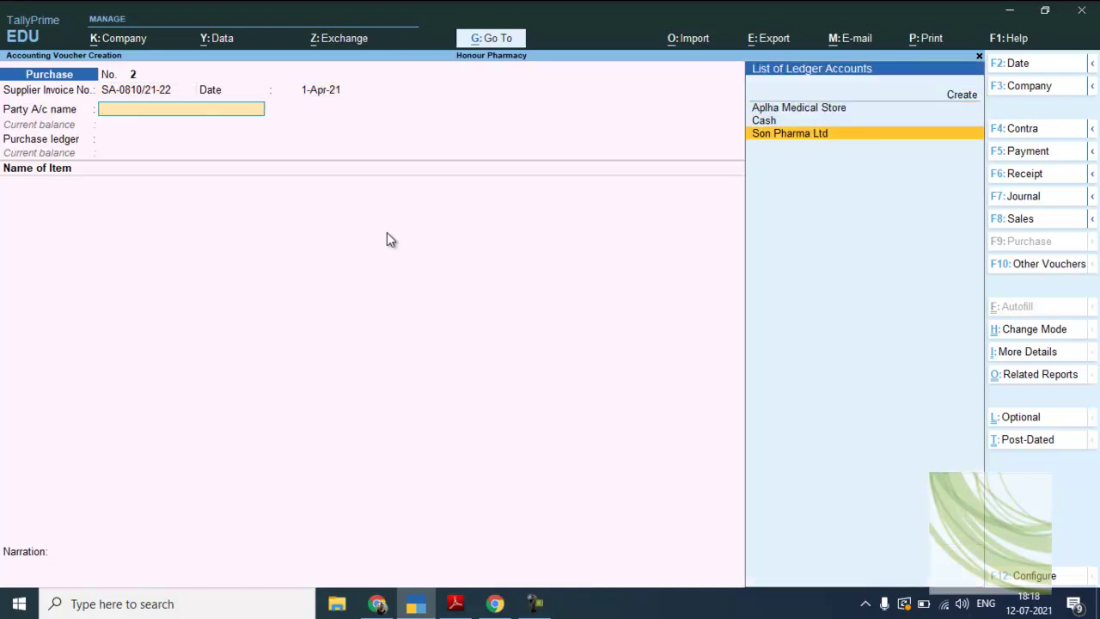
{"action": "key", "text": "Return"}
{"action": "key", "text": "ctrl+a"}
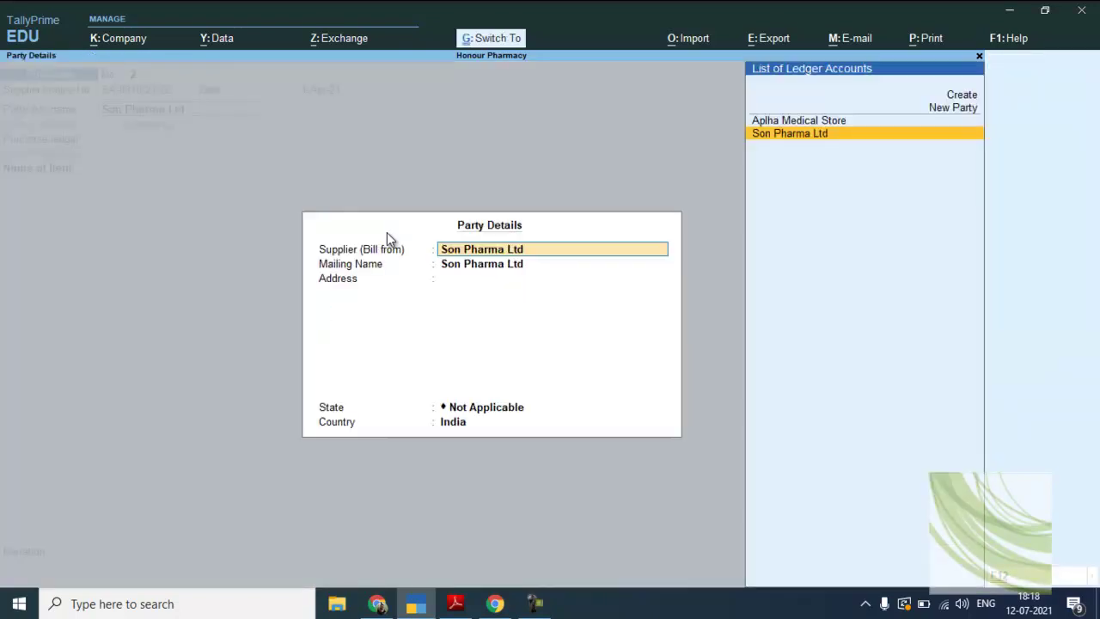
{"action": "key", "text": "ctrl+a"}
{"action": "key", "text": "Return"}
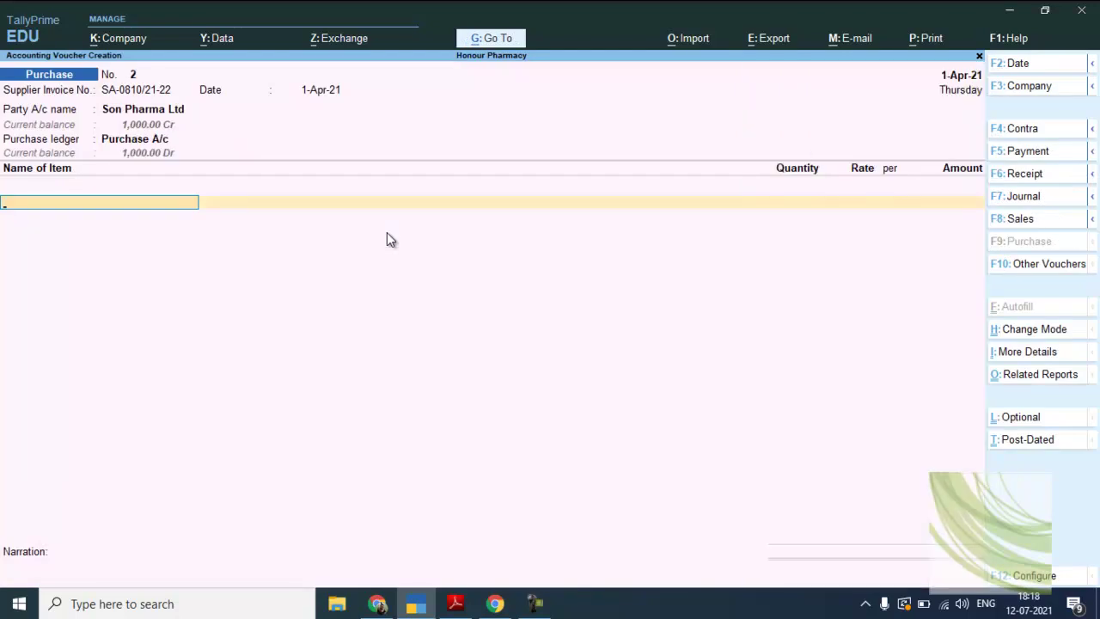
Step: Choose Megacin Tablets as the item, and change the voucher date to 1-May-21
{"action": "type", "text": "Me"}
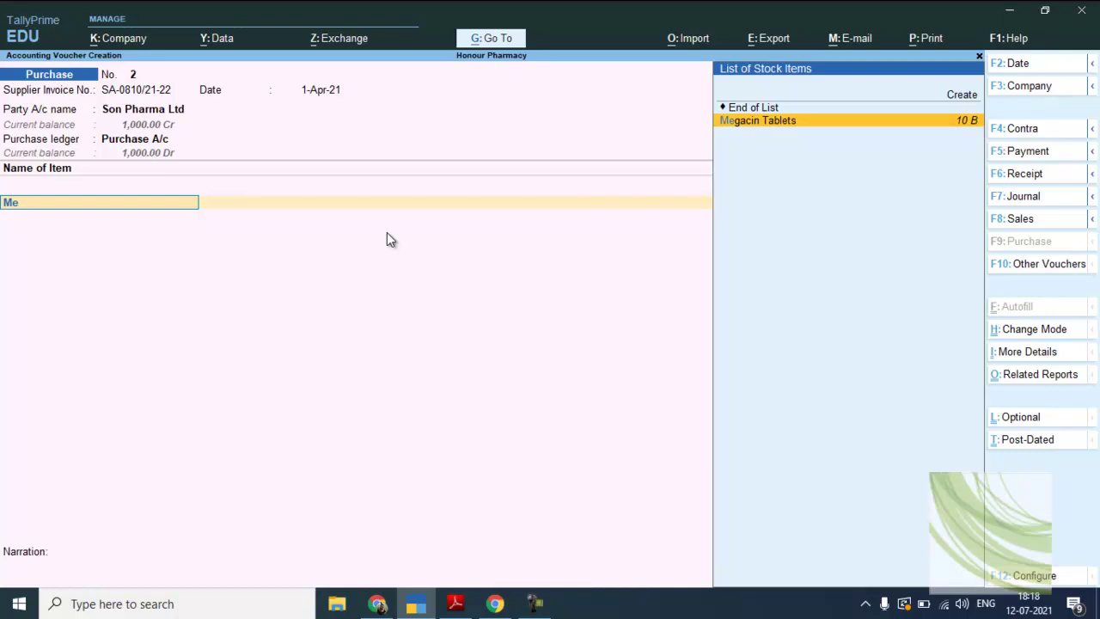
{"action": "key", "text": "F2"}
{"action": "type", "text": "1-4"}
{"action": "key", "text": "Return"}
{"action": "key", "text": "Return"}
Step: Go back to the supplier invoice date, set it to 1-May-21, and accept the following fields up to the Megacin Tablets allocation
{"action": "key", "text": "BackSpace"}
{"action": "key", "text": "BackSpace"}
{"action": "key", "text": "BackSpace"}
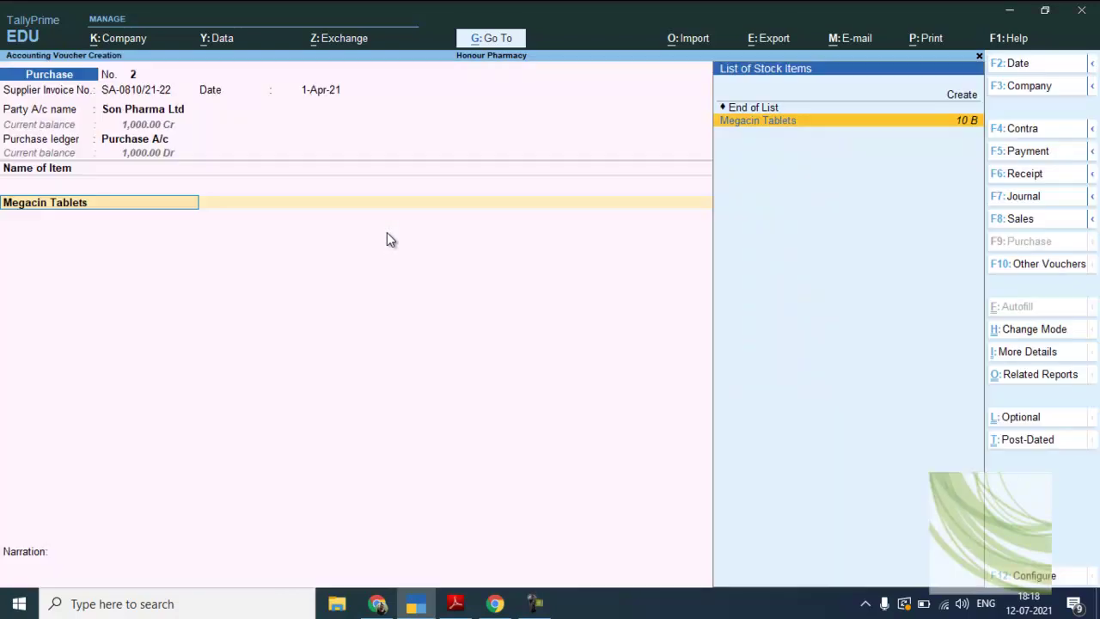
{"action": "key", "text": "BackSpace"}
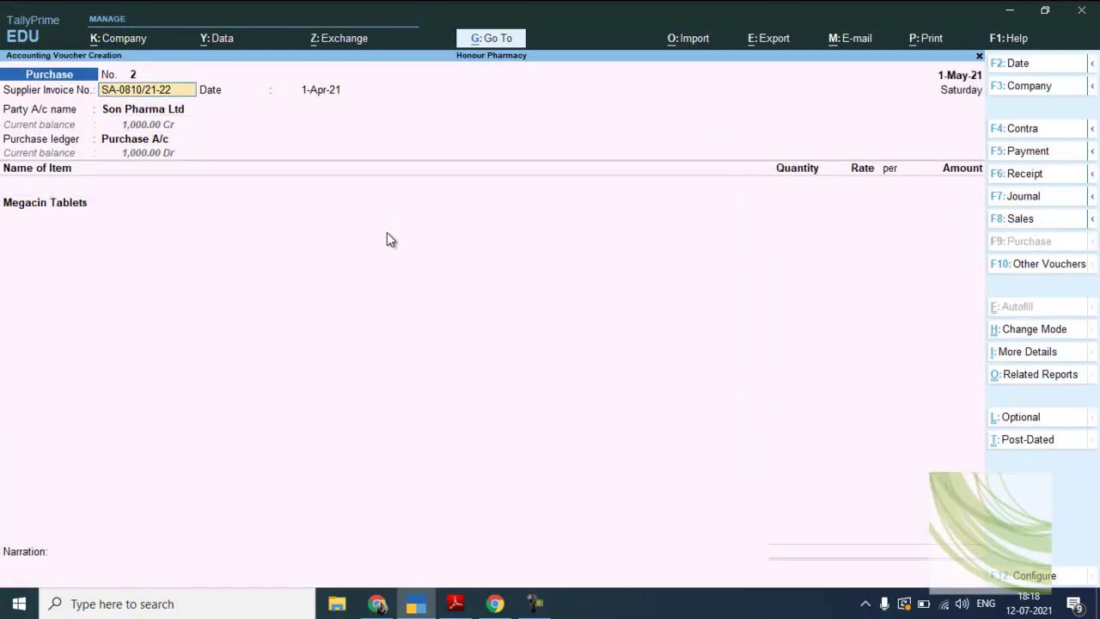
{"action": "key", "text": "Return"}
{"action": "type", "text": "1/"}
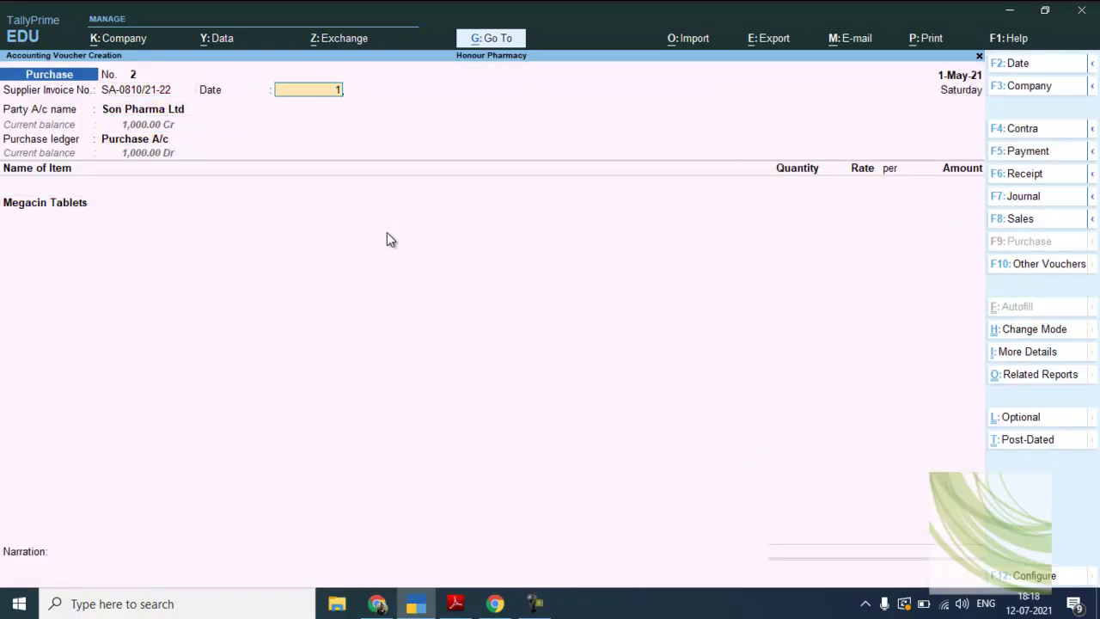
{"action": "type", "text": "5"}
{"action": "key", "text": "Return"}
{"action": "key", "text": "Return"}
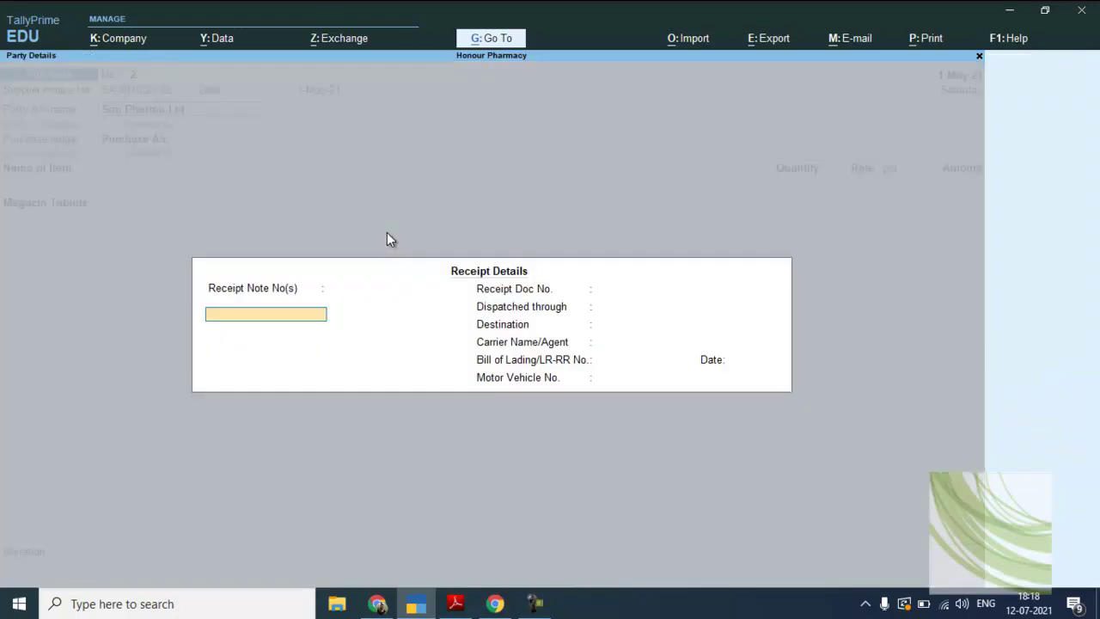
{"action": "key", "text": "Return"}
{"action": "key", "text": "Return"}
{"action": "key", "text": "Return"}
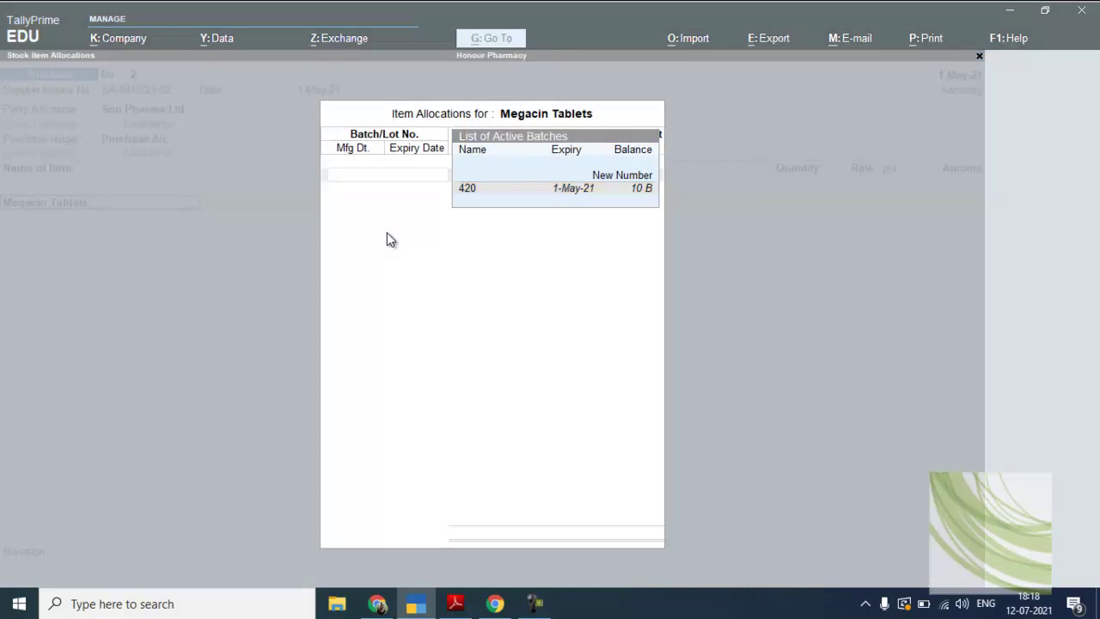
Step: Check the manual's allocation instructions for the second purchase, and start a new batch number for Megacin Tablets
{"action": "key", "text": "alt+Tab"}
{"action": "scroll", "coordinate": [384, 233], "scroll_direction": "down", "scroll_amount": 3}
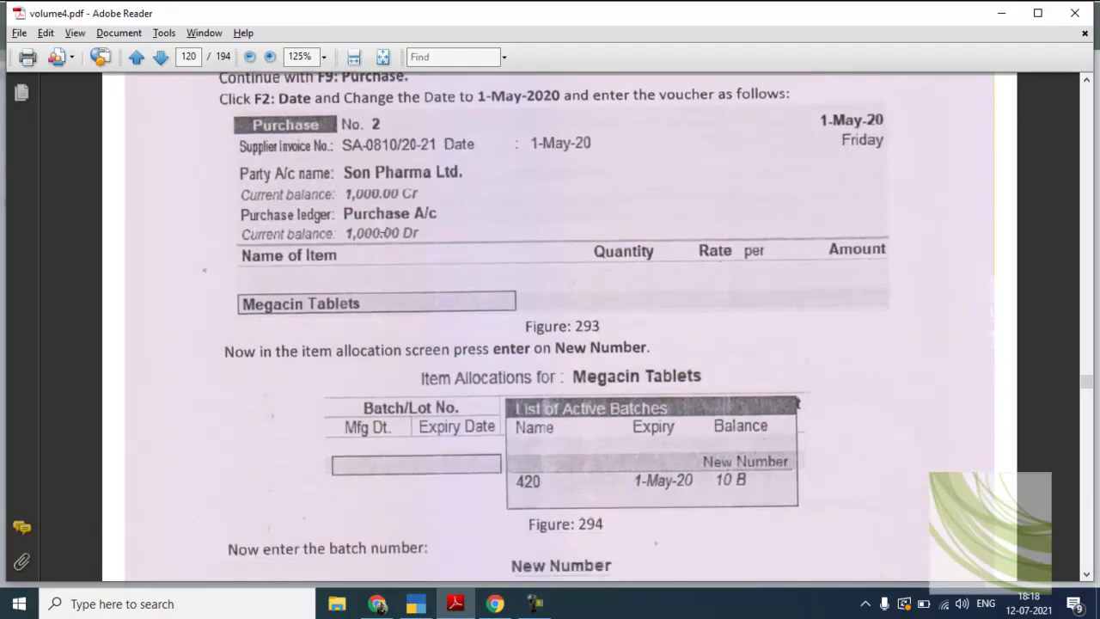
{"action": "key", "text": "alt+Tab"}
{"action": "key", "text": "Up"}
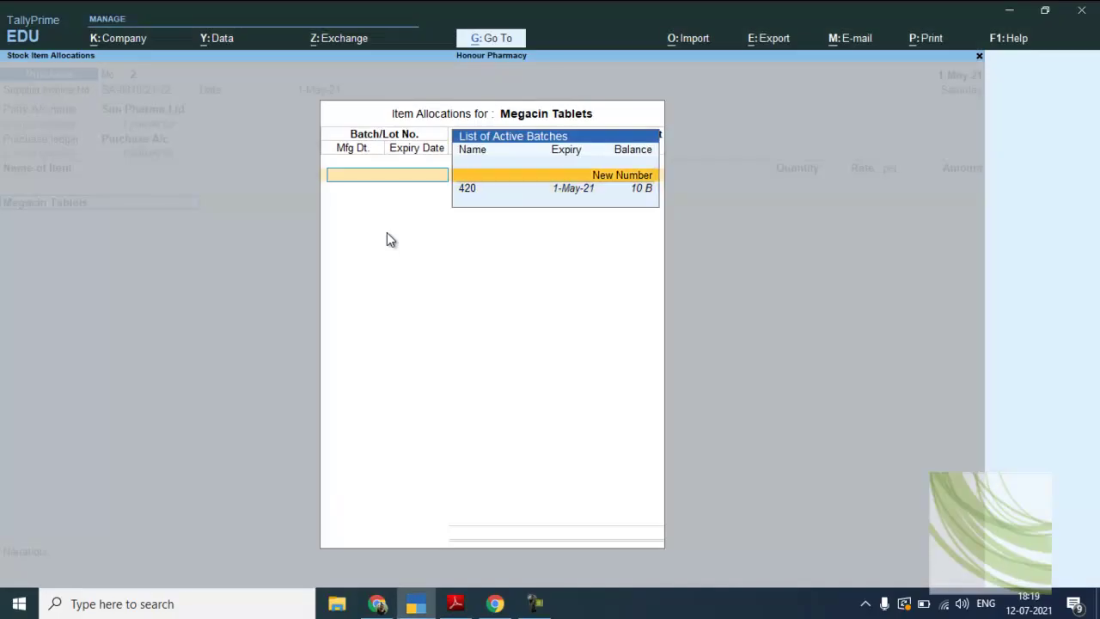
{"action": "key", "text": "Return"}
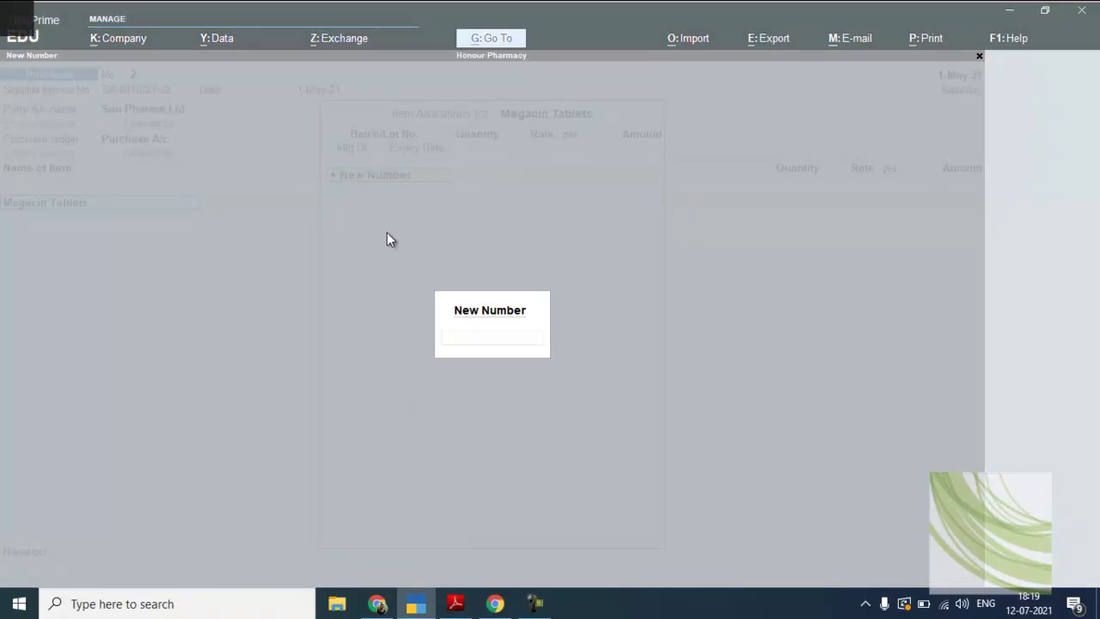
Step: Look up the batch number, quantity, rate and dates for Entry No. 2 in the manual
{"action": "key", "text": "alt+Tab"}
{"action": "scroll", "coordinate": [387, 232], "scroll_direction": "down", "scroll_amount": 1}
{"action": "scroll", "coordinate": [386, 232], "scroll_direction": "up", "scroll_amount": 5}
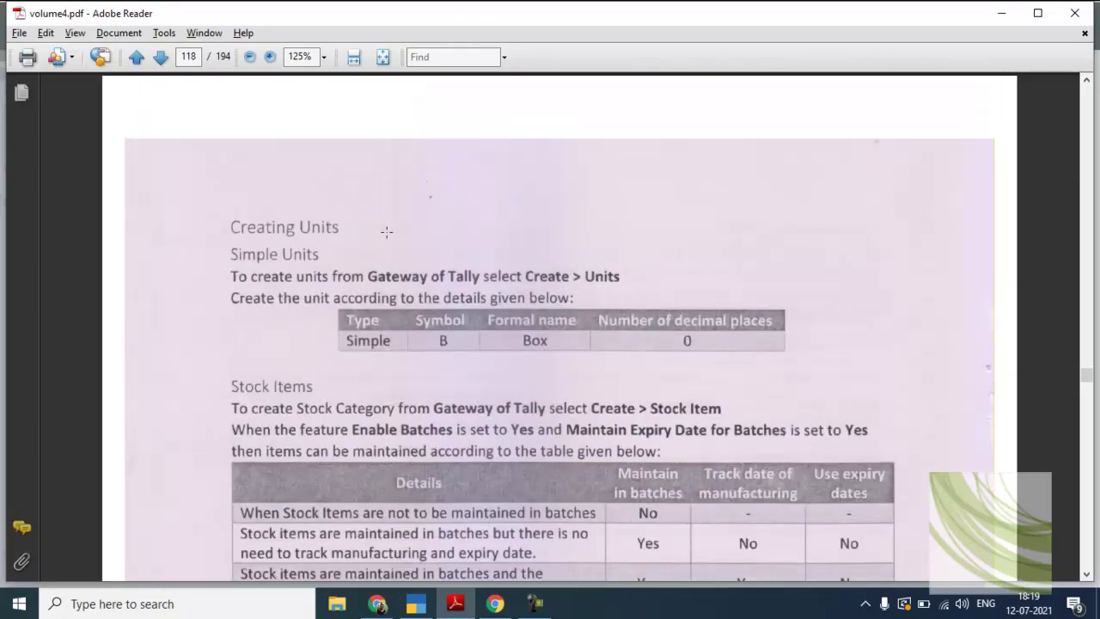
{"action": "scroll", "coordinate": [387, 232], "scroll_direction": "down", "scroll_amount": 3}
{"action": "scroll", "coordinate": [387, 230], "scroll_direction": "down", "scroll_amount": 5}
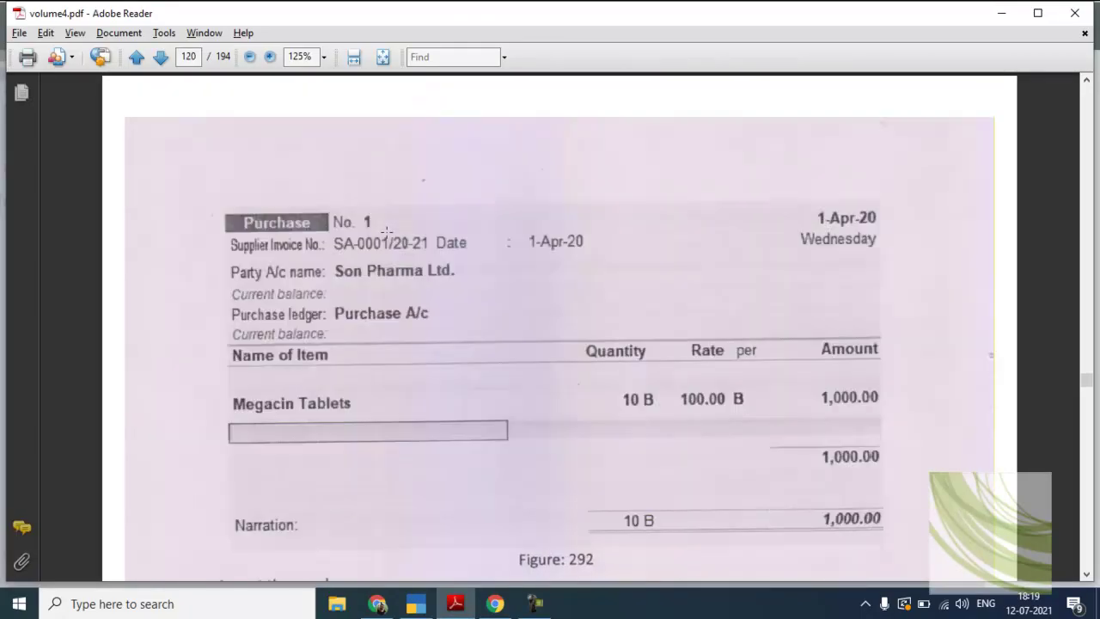
{"action": "scroll", "coordinate": [387, 230], "scroll_direction": "down", "scroll_amount": 5}
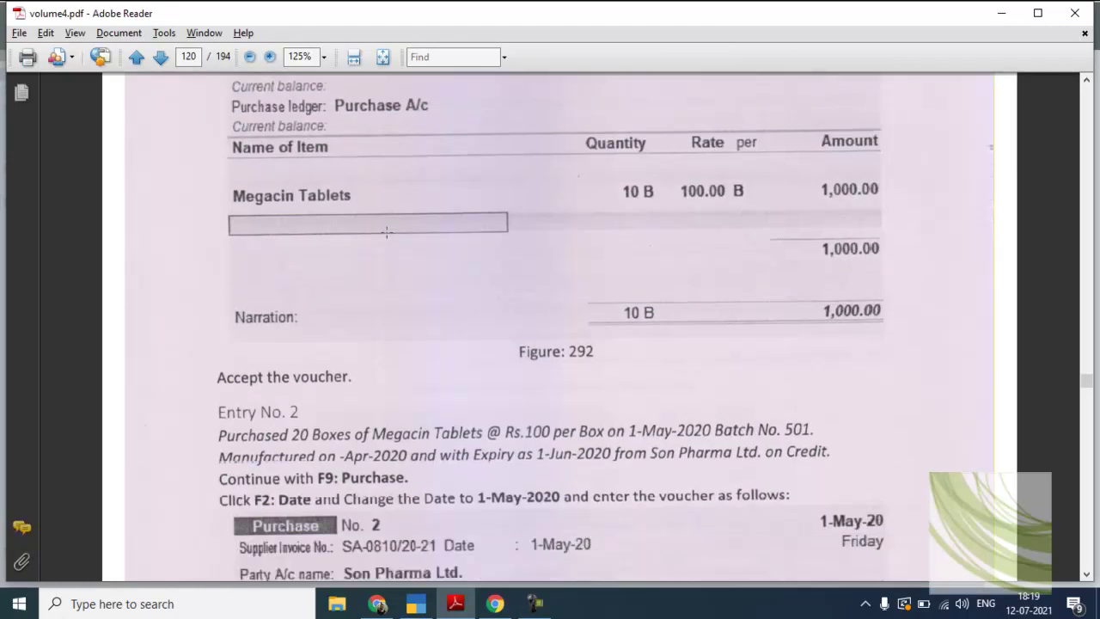
{"action": "scroll", "coordinate": [387, 232], "scroll_direction": "down", "scroll_amount": 15}
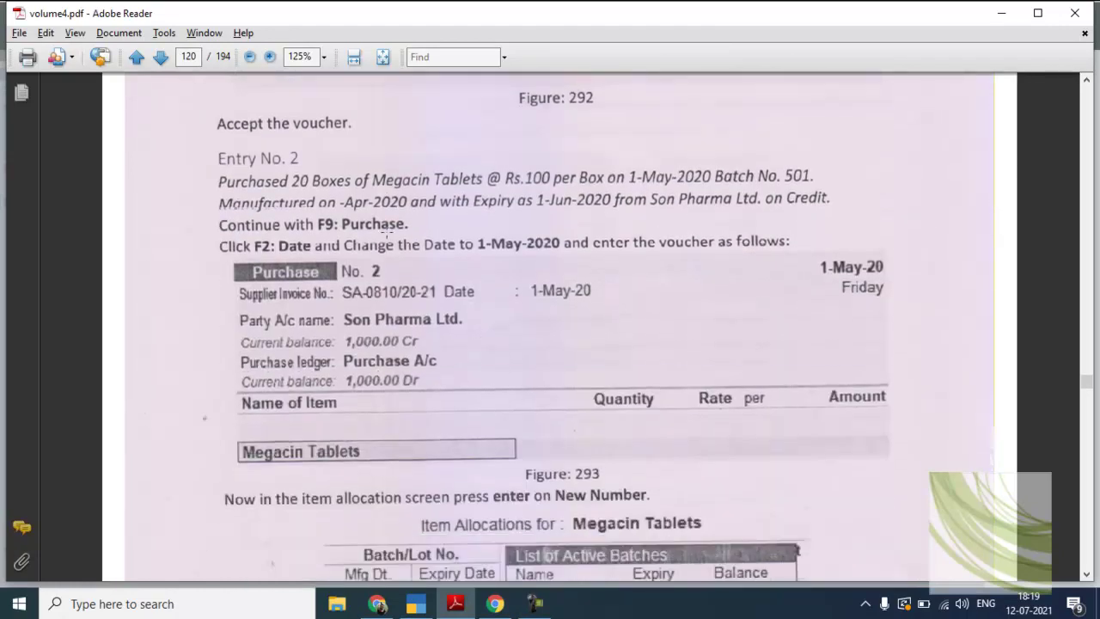
{"action": "scroll", "coordinate": [387, 232], "scroll_direction": "down", "scroll_amount": 9}
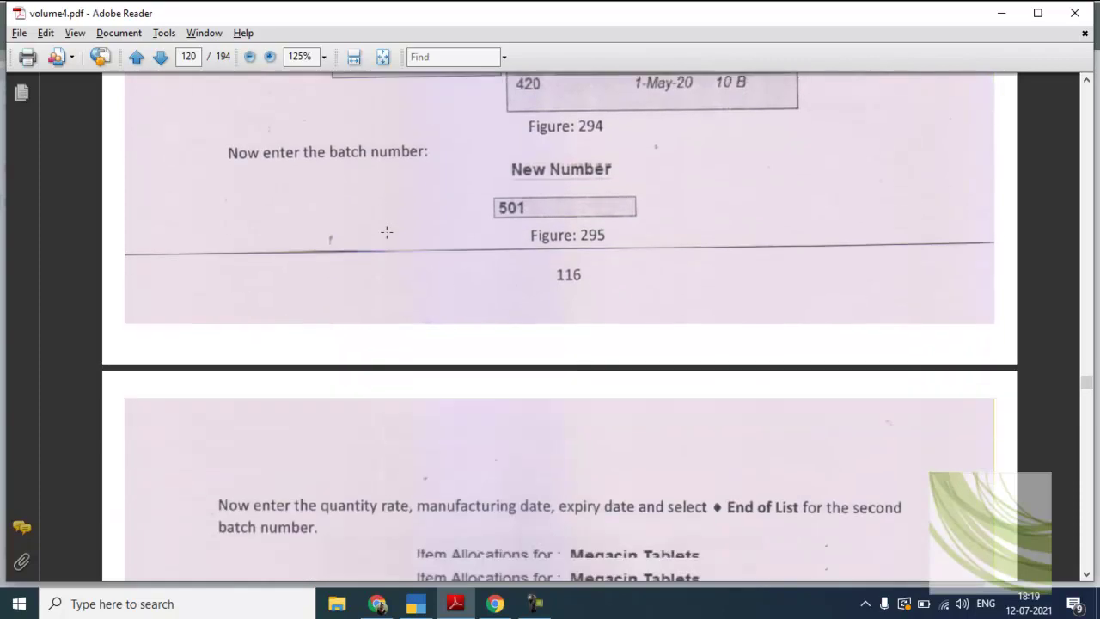
{"action": "scroll", "coordinate": [387, 239], "scroll_direction": "down", "scroll_amount": 4}
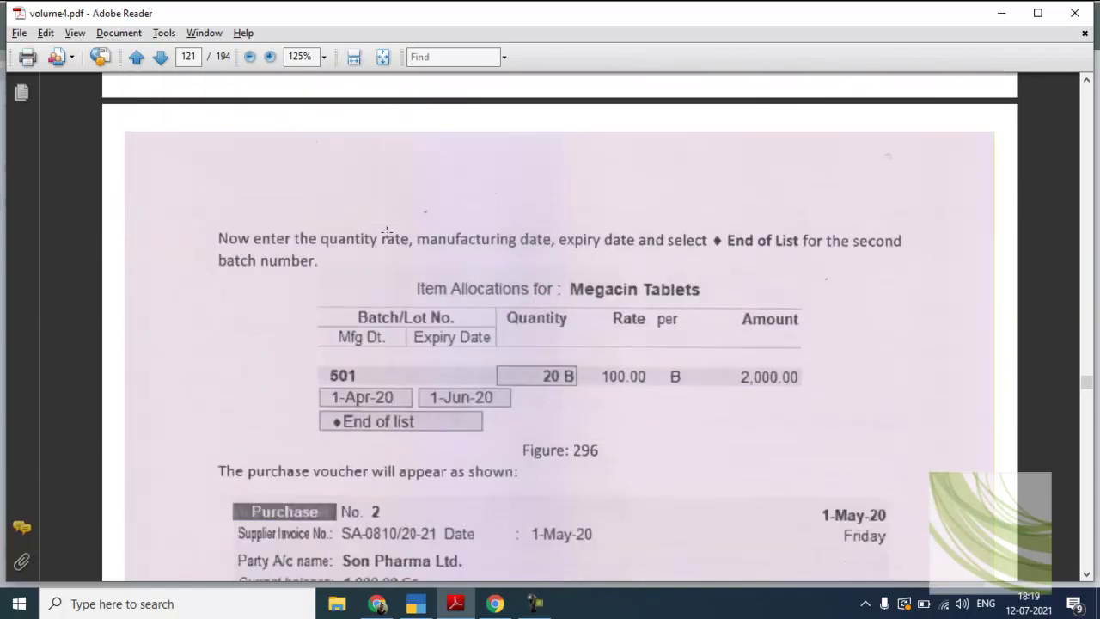
Step: Return to TallyPrime, number the new batch 501, and allocate it a quantity of 20 B
{"action": "key", "text": "alt+Tab"}
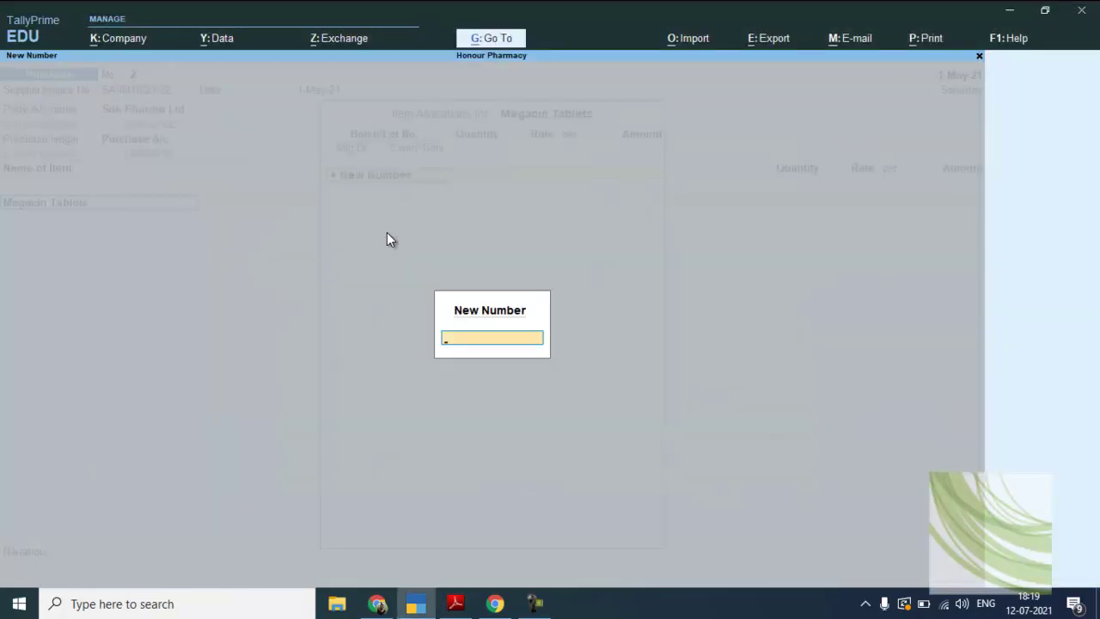
{"action": "type", "text": "501"}
{"action": "key", "text": "Return"}
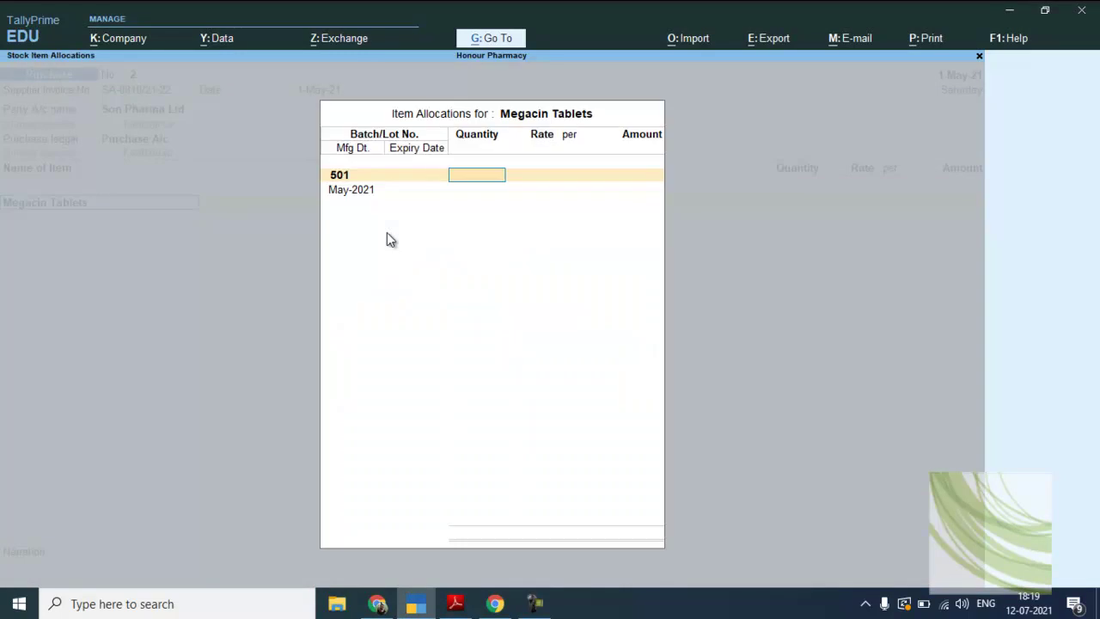
{"action": "type", "text": "20"}
{"action": "key", "text": "Return"}
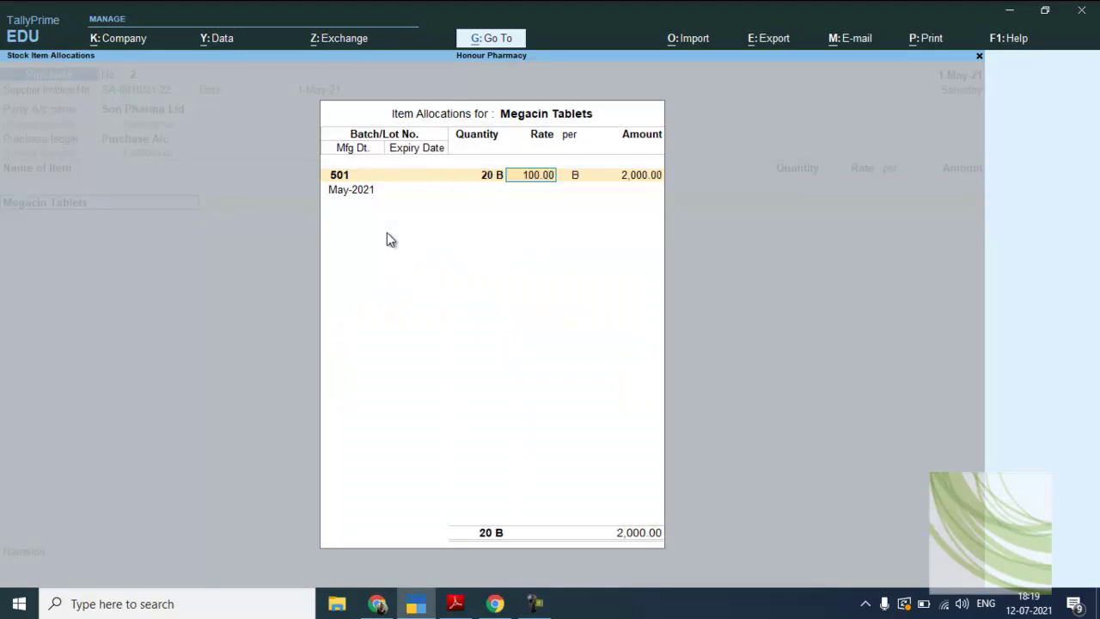
Step: Accept the rate of 100.00 per B for batch 501, and set its manufacturing date to 1/4 and expiry date to 1/6 following the manual
{"action": "key", "text": "Return"}
{"action": "key", "text": "Return"}
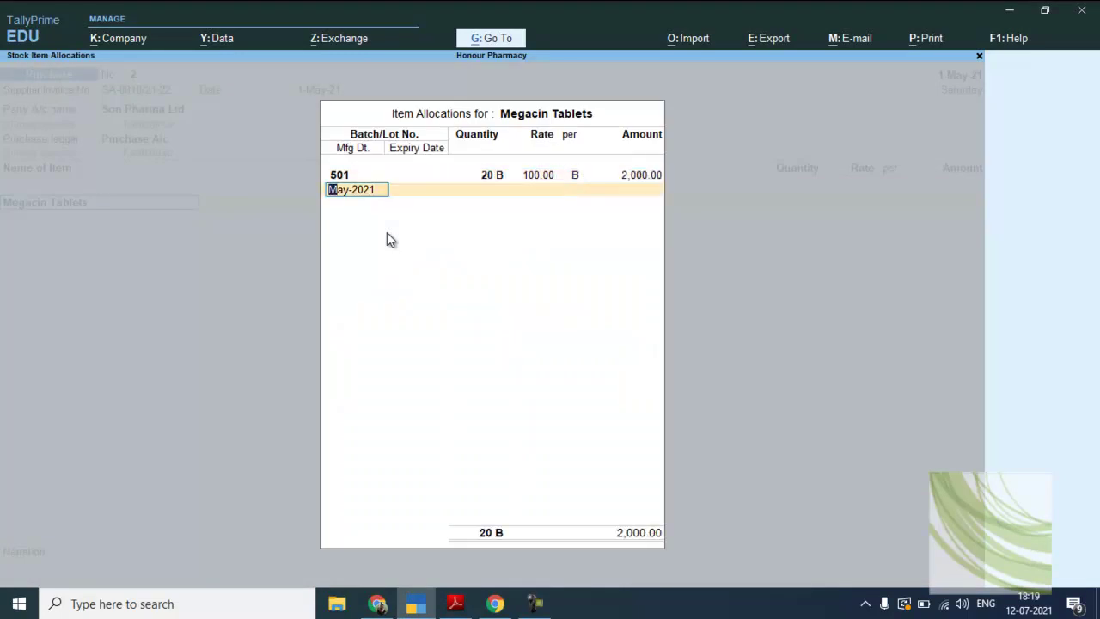
{"action": "key", "text": "alt+Tab"}
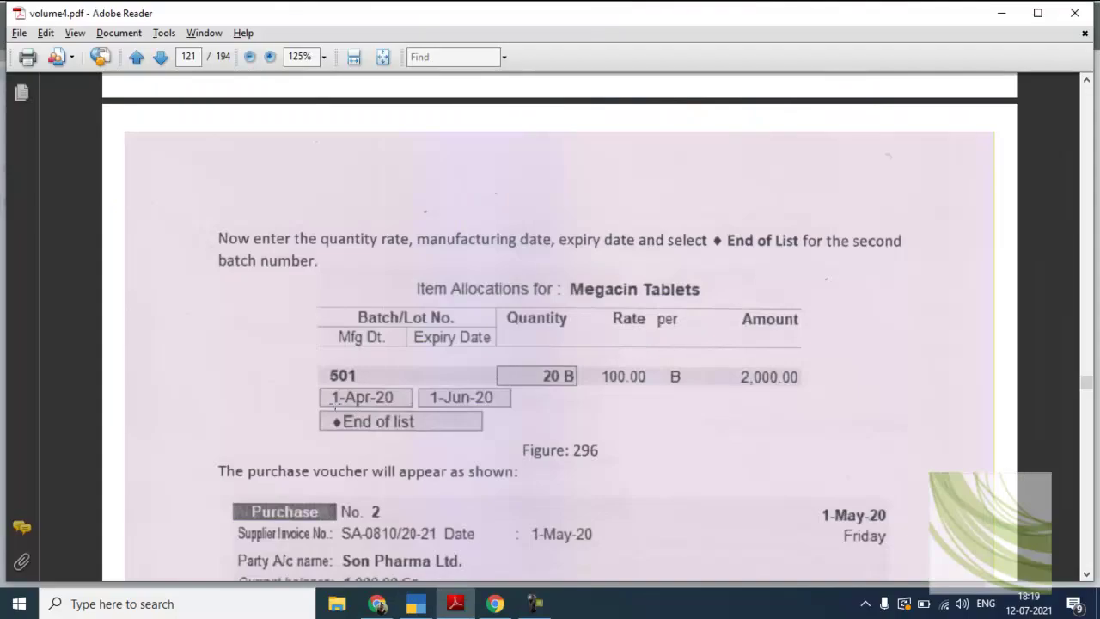
{"action": "key", "text": "alt+Tab"}
{"action": "type", "text": "1/4"}
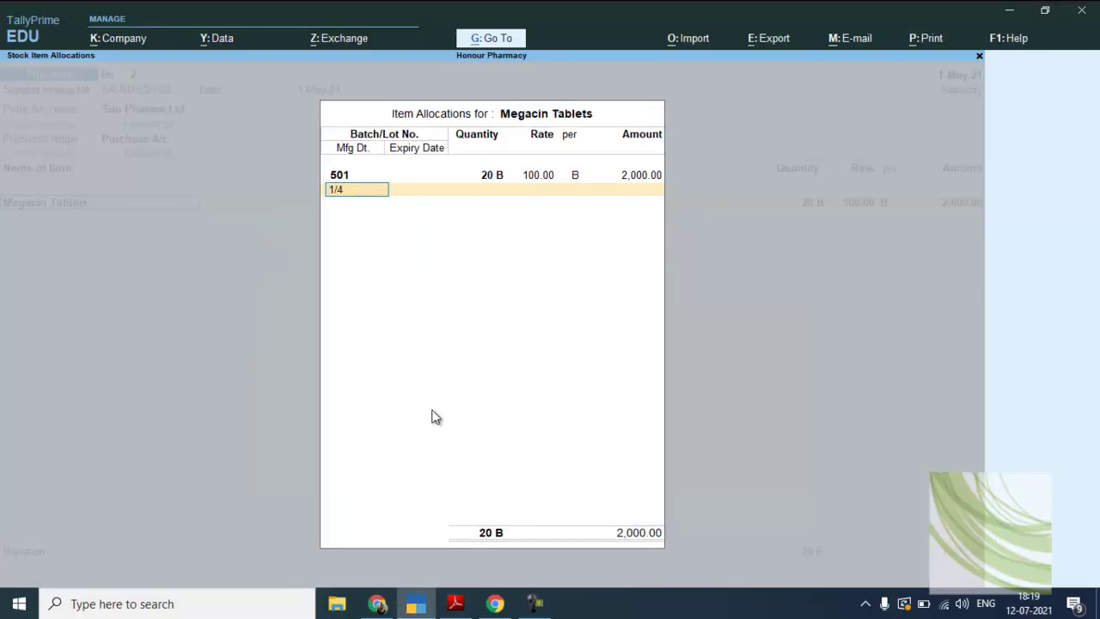
{"action": "key", "text": "Return"}
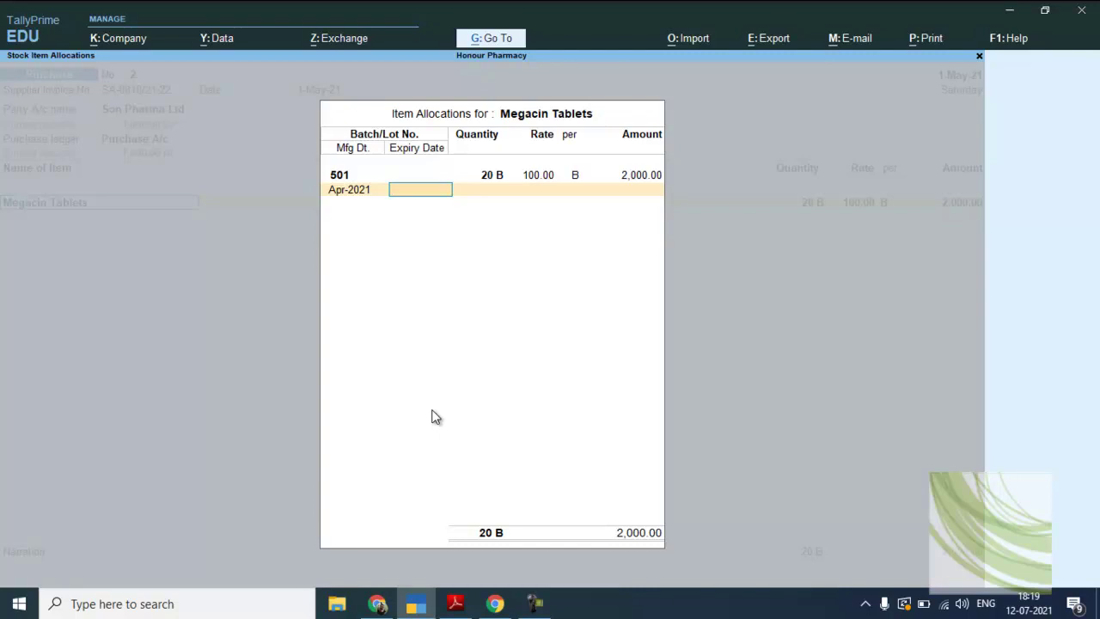
{"action": "type", "text": "1/6"}
{"action": "key", "text": "Return"}
Step: Switch to the manual and review the batch 501 allocation and the completed voucher for the second purchase
{"action": "key", "text": "alt+Tab"}
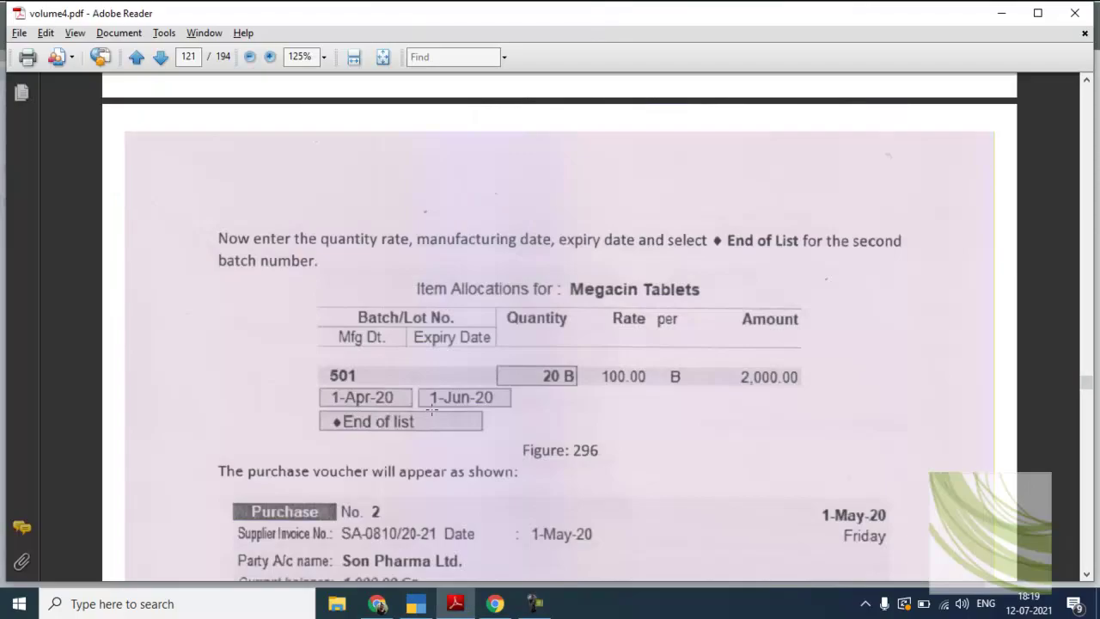
{"action": "scroll", "coordinate": [432, 410], "scroll_direction": "down", "scroll_amount": 1}
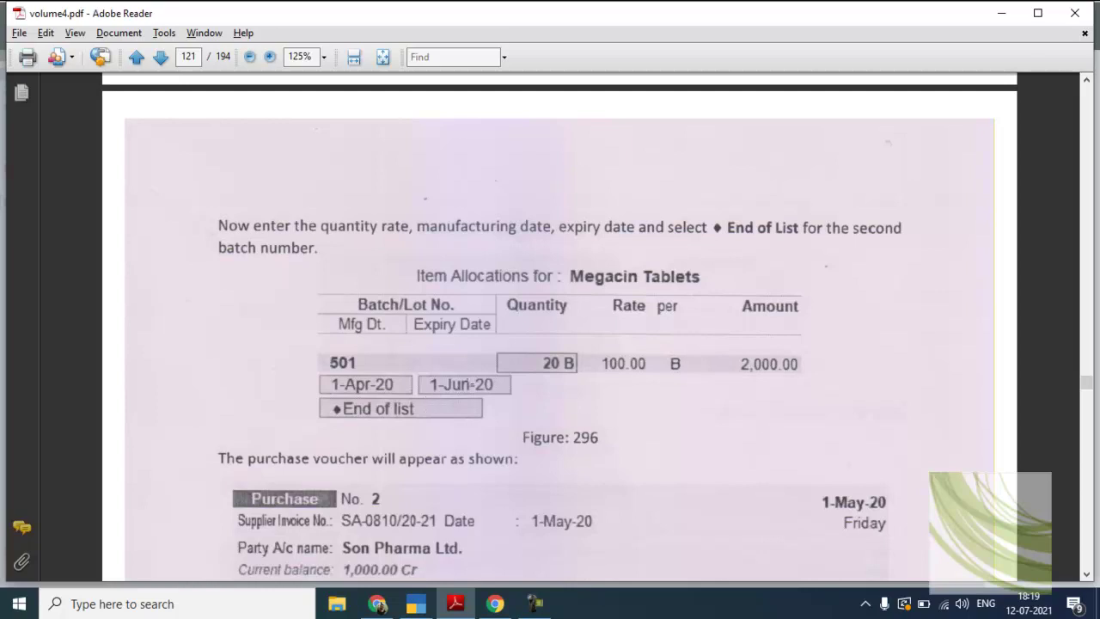
{"action": "scroll", "coordinate": [485, 392], "scroll_direction": "down", "scroll_amount": 6}
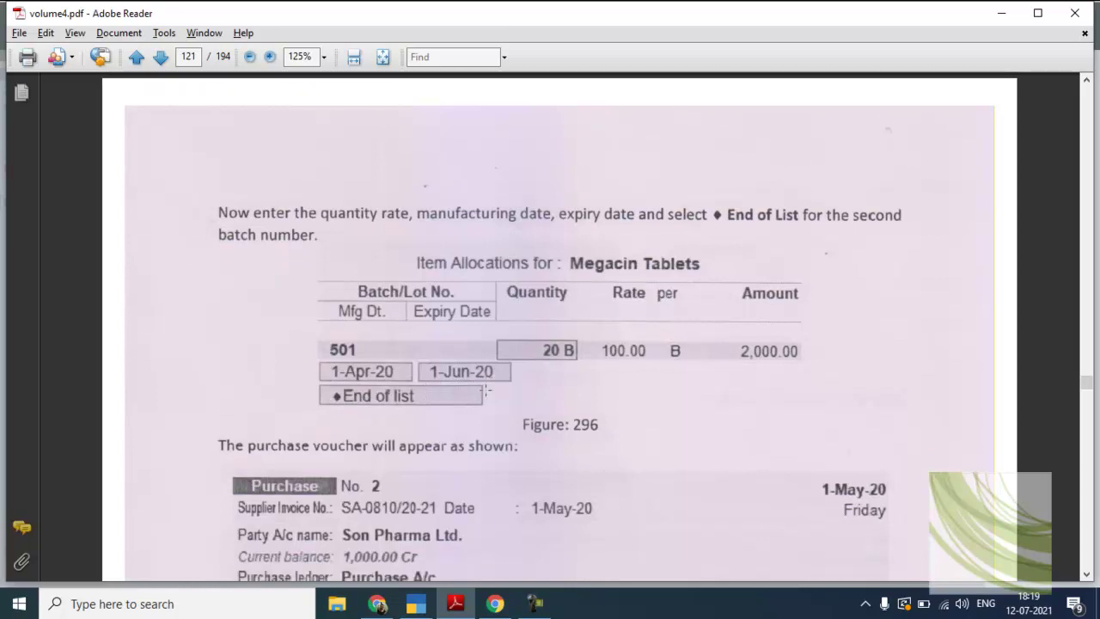
{"action": "scroll", "coordinate": [485, 391], "scroll_direction": "down", "scroll_amount": 3}
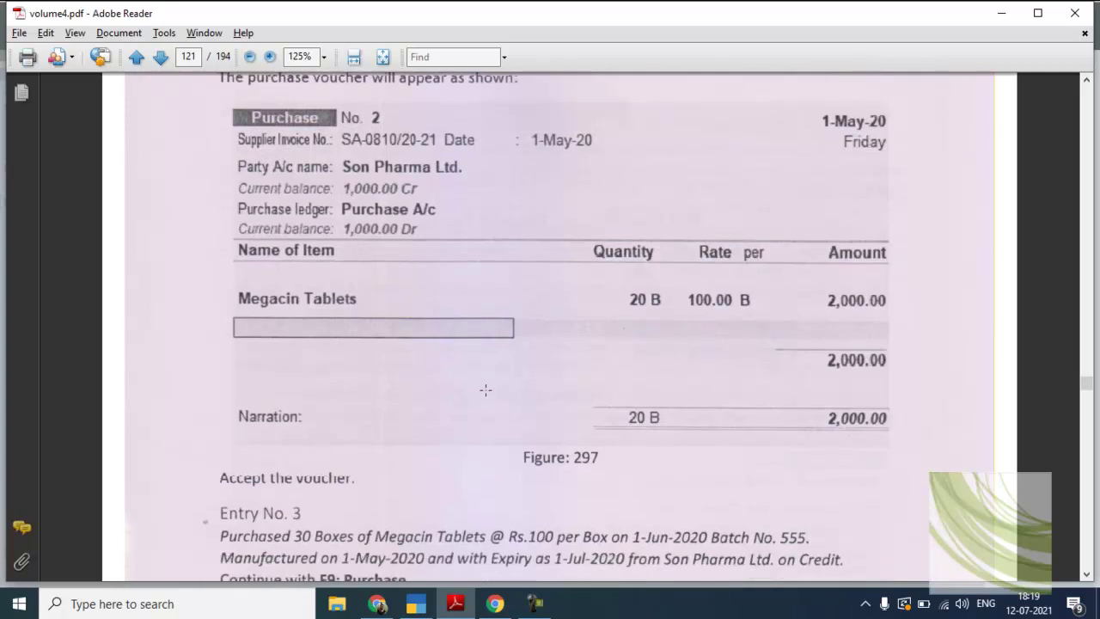
Step: Return to TallyPrime, finish the item list, accept the bill-wise details as New Ref, and save the second purchase voucher without a narration
{"action": "key", "text": "alt+Tab"}
{"action": "key", "text": "Return"}
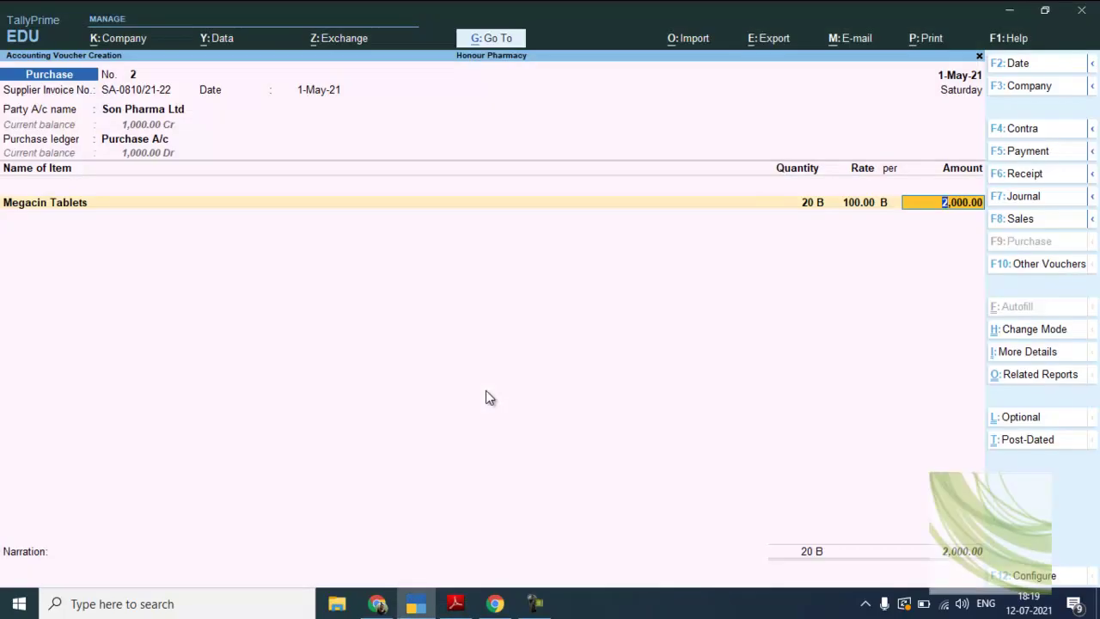
{"action": "key", "text": "Return"}
{"action": "key", "text": "Return"}
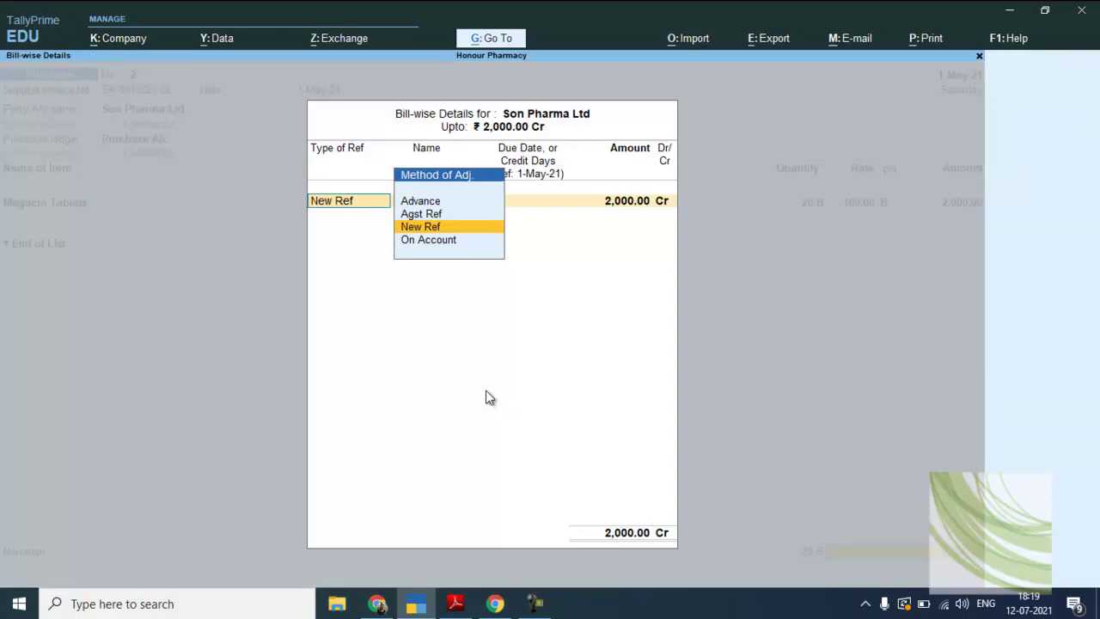
{"action": "key", "text": "Return"}
{"action": "key", "text": "Return"}
{"action": "key", "text": "Return"}
{"action": "key", "text": "Return"}
{"action": "key", "text": "Return"}
{"action": "key", "text": "Return"}
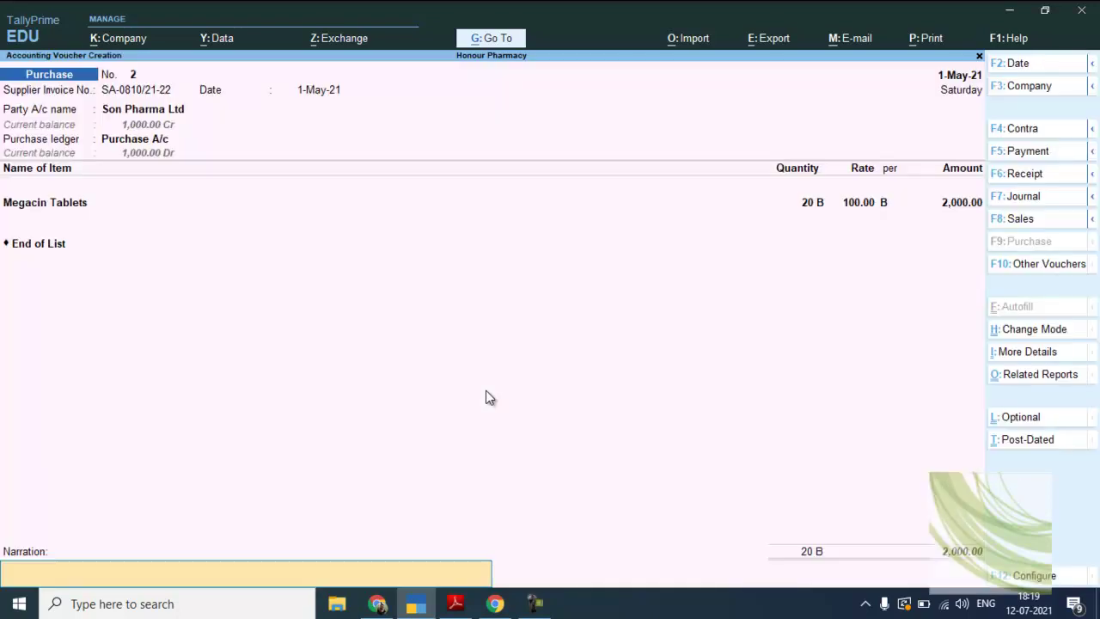
{"action": "key", "text": "Return"}
{"action": "key", "text": "Return"}
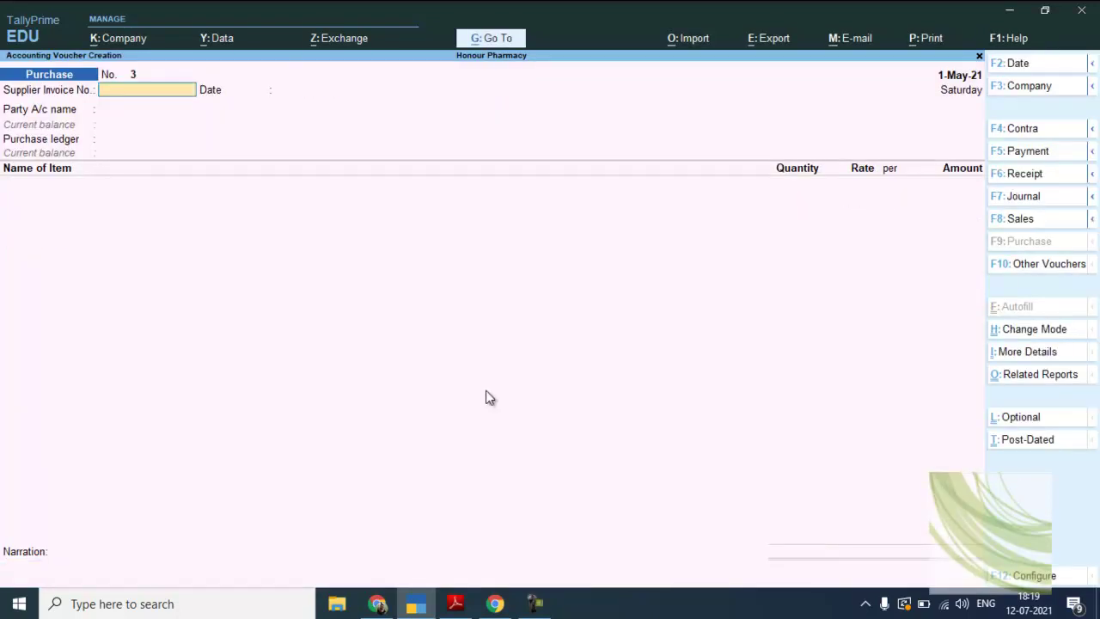
Step: Look up the purchase details and voucher layout for Entry No. 3 in the manual
{"action": "key", "text": "alt+Tab"}
{"action": "scroll", "coordinate": [485, 390], "scroll_direction": "down", "scroll_amount": 1}
{"action": "scroll", "coordinate": [486, 390], "scroll_direction": "down", "scroll_amount": 7}
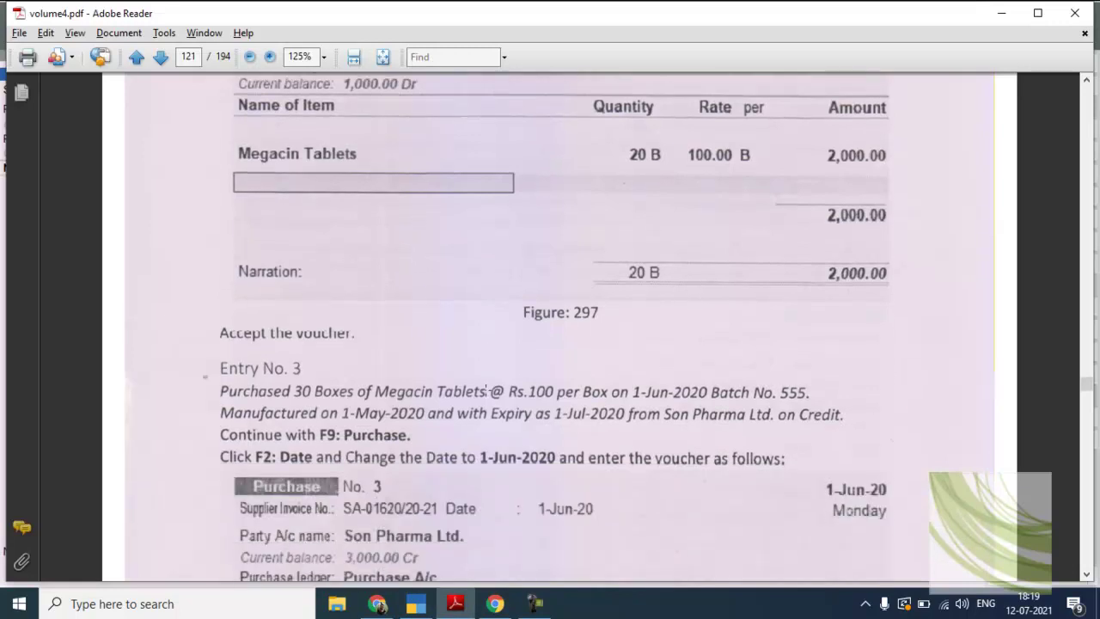
{"action": "scroll", "coordinate": [486, 391], "scroll_direction": "down", "scroll_amount": 1}
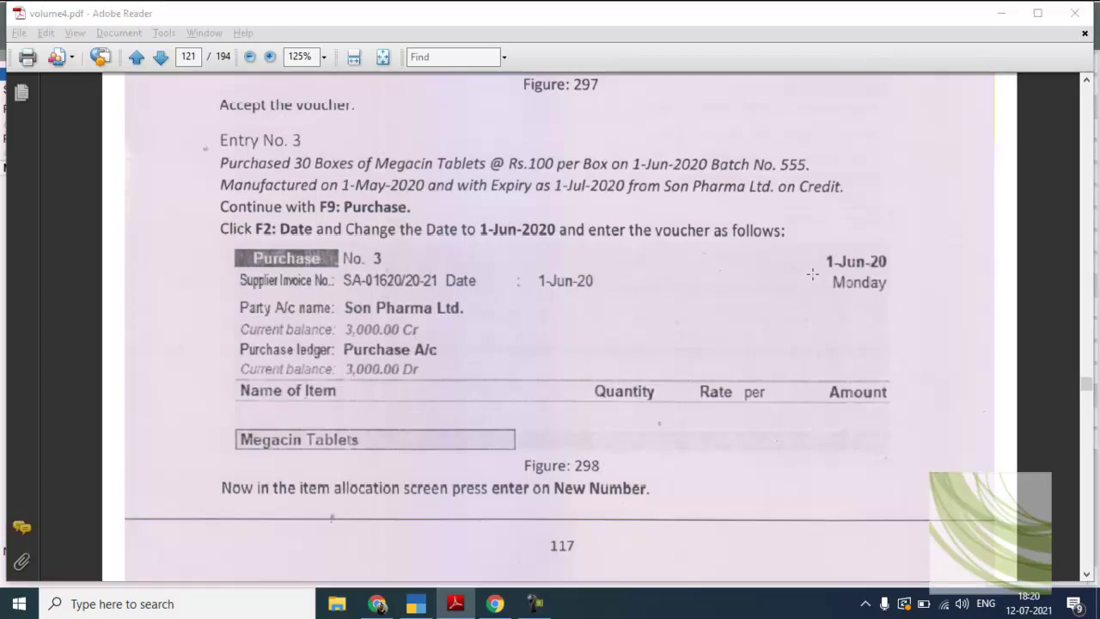
Step: Return to TallyPrime and set the third purchase voucher's date to 1-Jun-21
{"action": "key", "text": "alt+Tab"}
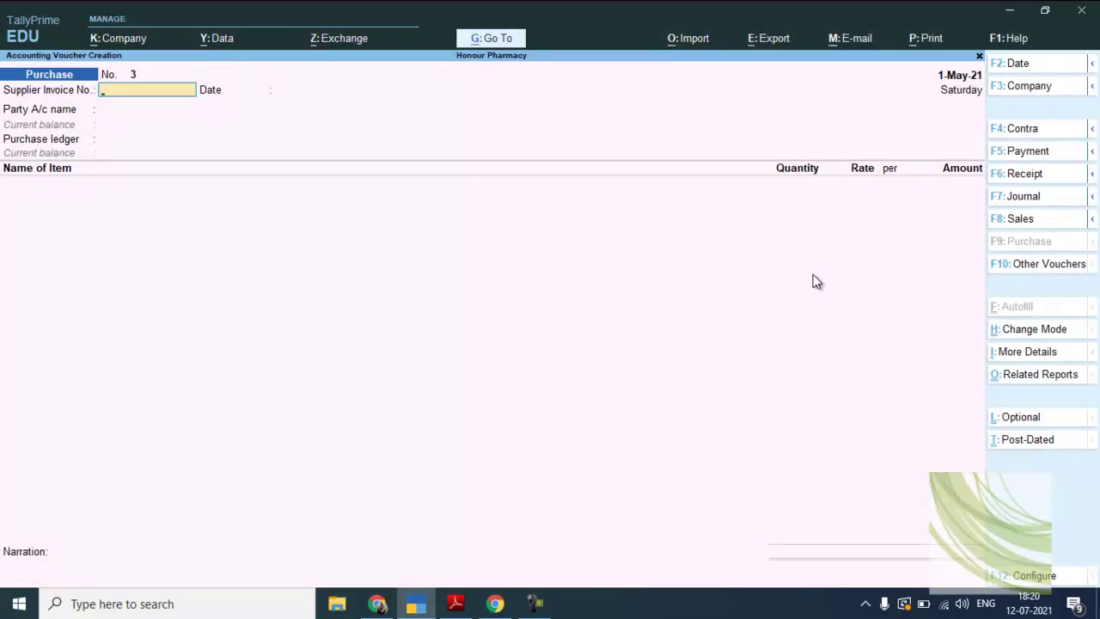
{"action": "key", "text": "F2"}
{"action": "type", "text": "1/6"}
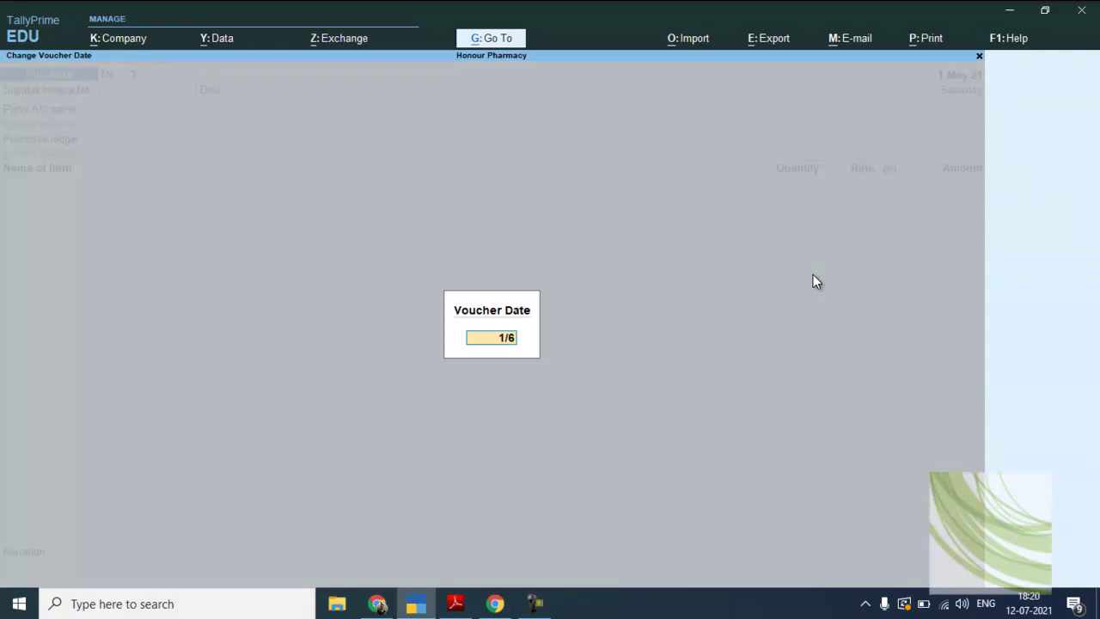
{"action": "key", "text": "Return"}
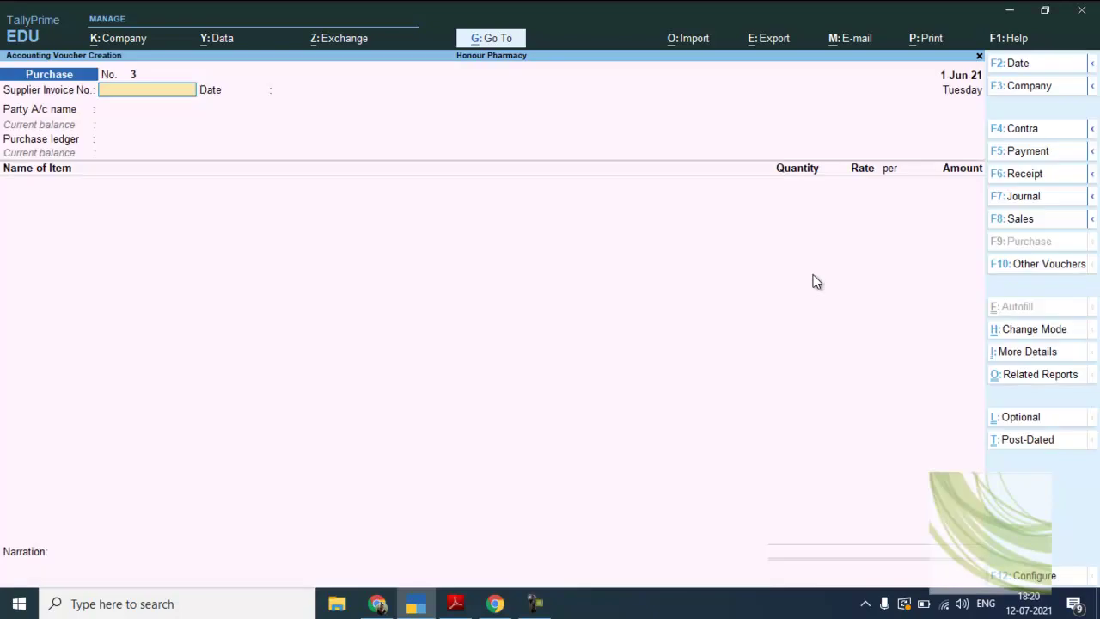
Step: Check the supplier invoice number in the manual, enter it as SA-01620/21-22, and accept 1-Jun-21 as the invoice date
{"action": "key", "text": "alt+Tab"}
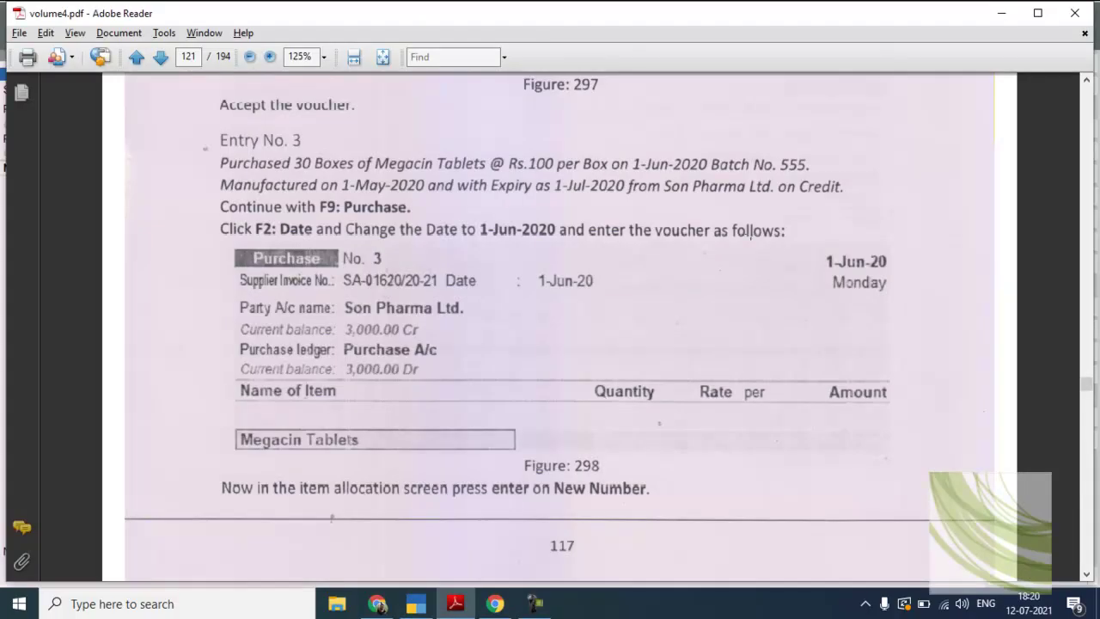
{"action": "key", "text": "alt+Tab"}
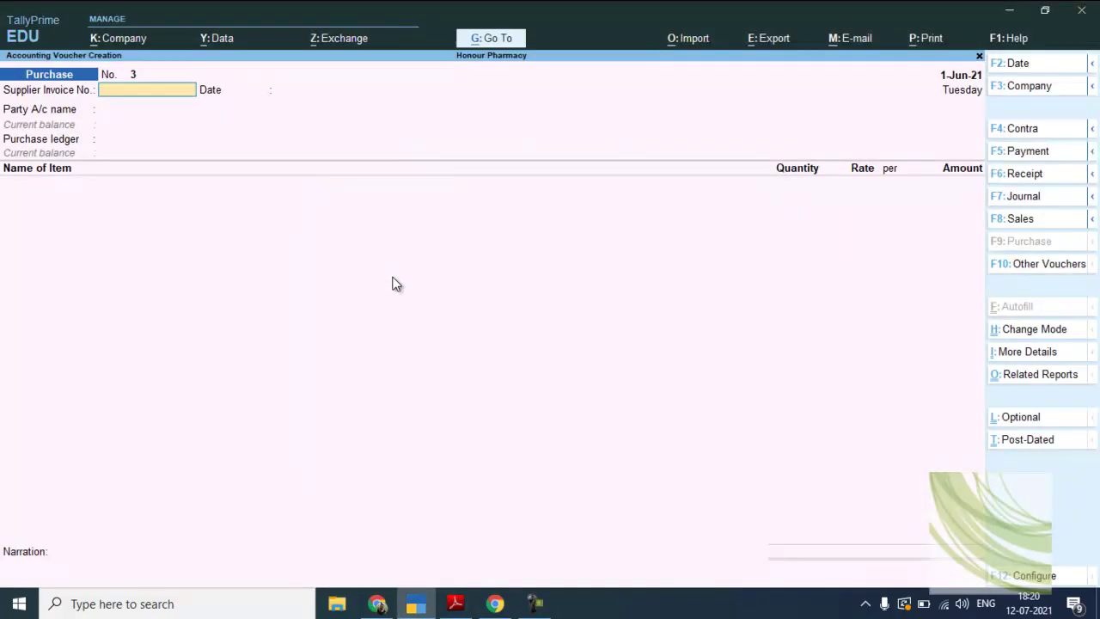
{"action": "type", "text": "SA-01620/21-22"}
{"action": "key", "text": "Return"}
{"action": "key", "text": "Return"}
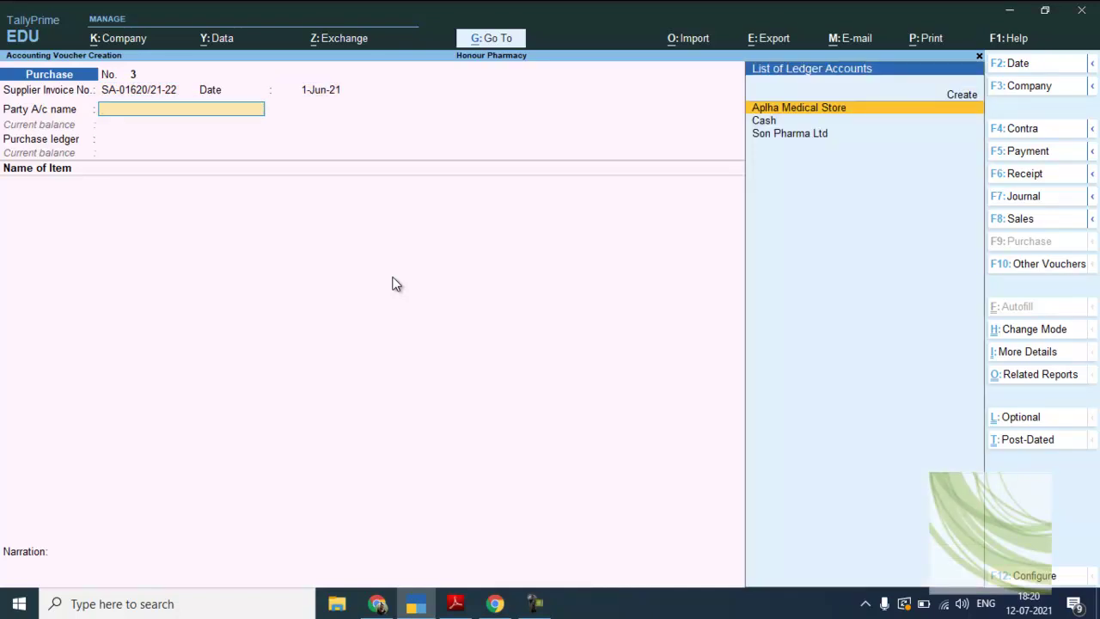
Step: Select Son Pharma Ltd as the party account and accept its receipt and party details unchanged
{"action": "key", "text": "Down"}
{"action": "key", "text": "Down"}
{"action": "key", "text": "Return"}
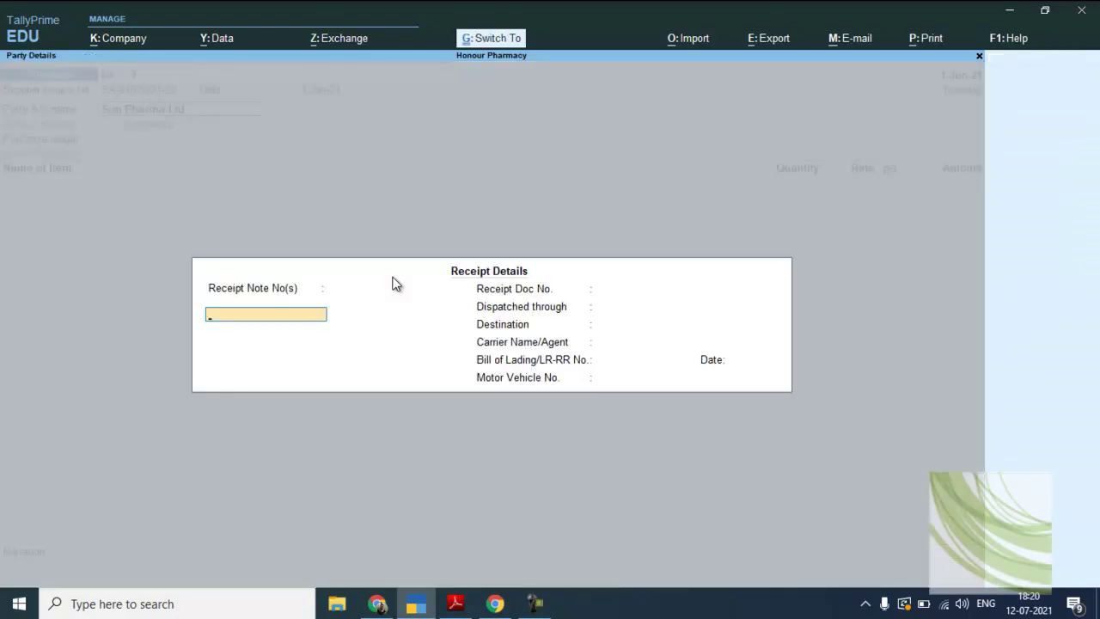
{"action": "key", "text": "ctrl+a"}
{"action": "key", "text": "ctrl+a"}
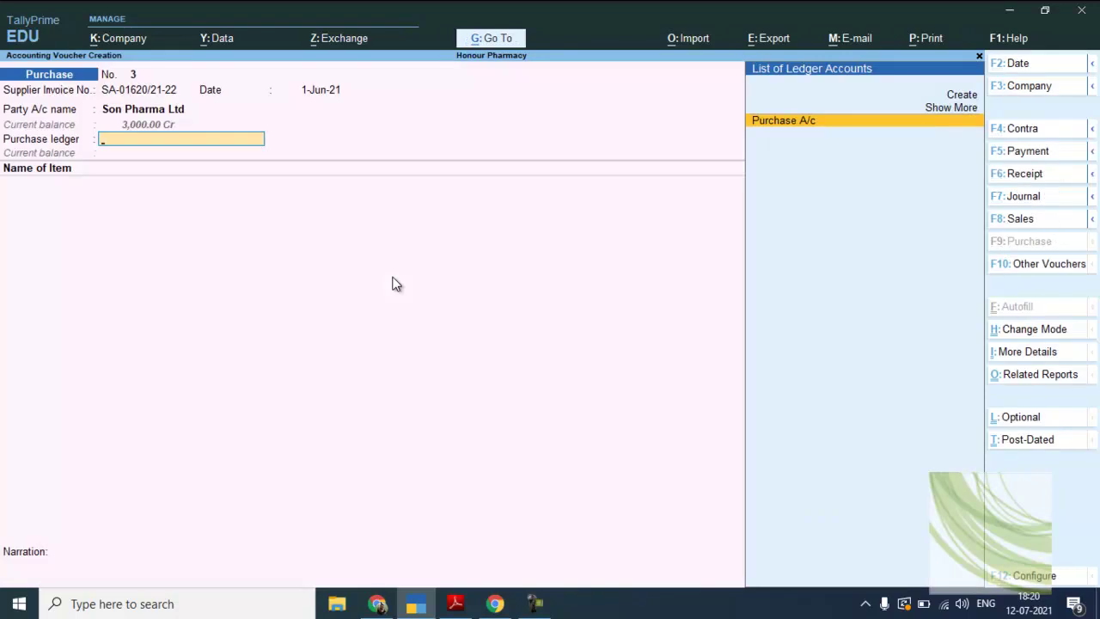
Step: Choose Purchase A/c as the purchase ledger and add Megacin Tablets as the item
{"action": "key", "text": "Return"}
{"action": "type", "text": "M"}
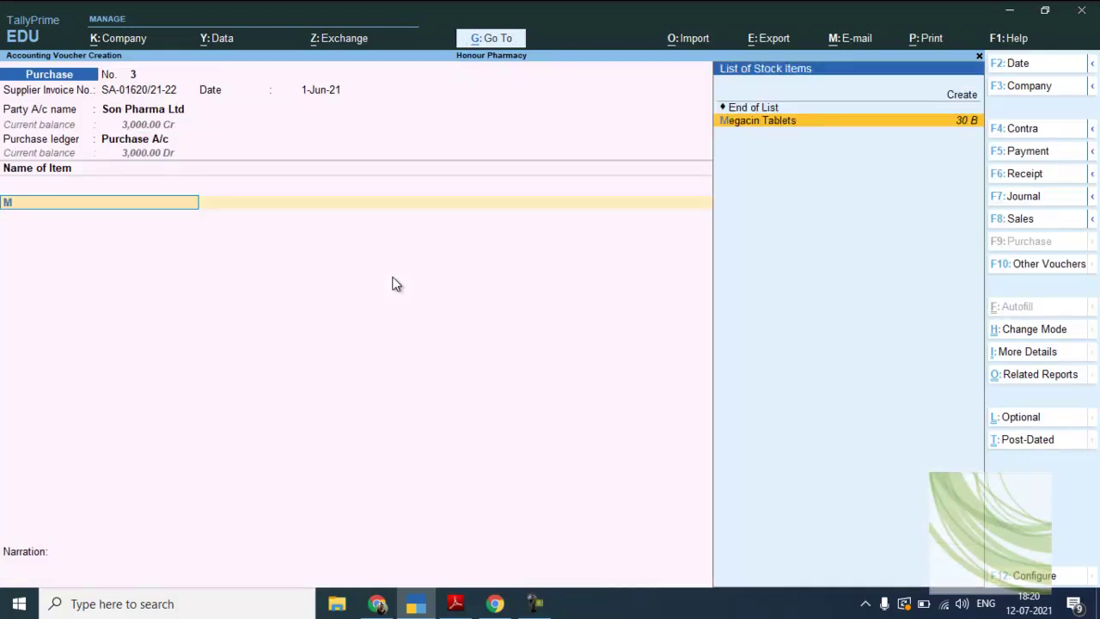
{"action": "key", "text": "Return"}
Step: Check the manual's allocation instructions for the third purchase, and create new batch number 555 for Megacin Tablets
{"action": "key", "text": "alt+Tab"}
{"action": "scroll", "coordinate": [392, 284], "scroll_direction": "down", "scroll_amount": 5}
{"action": "scroll", "coordinate": [392, 284], "scroll_direction": "down", "scroll_amount": 5}
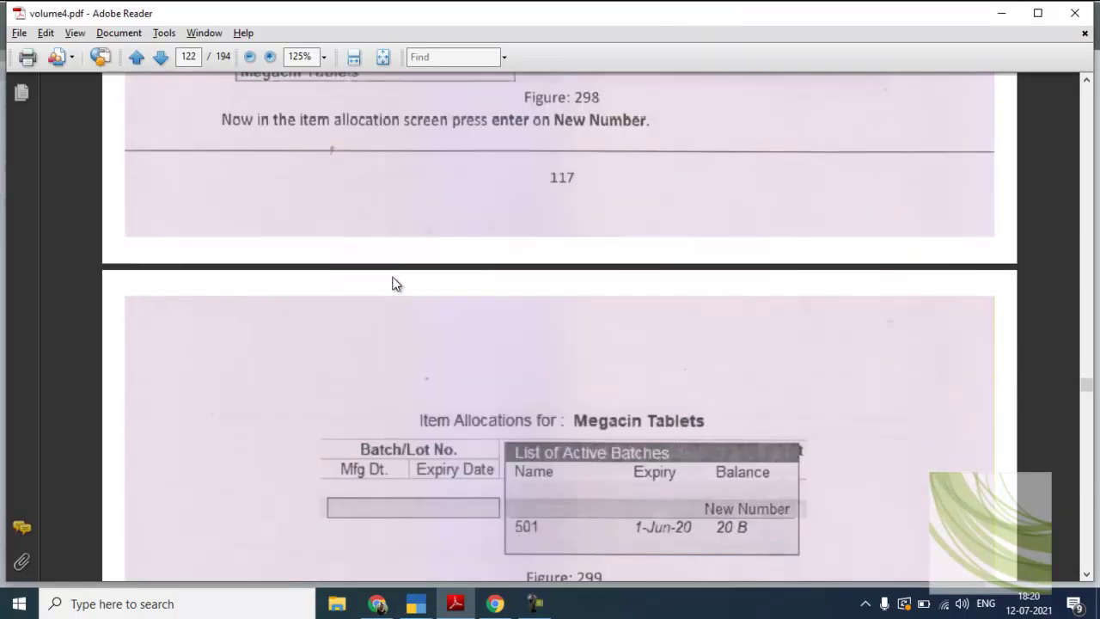
{"action": "key", "text": "alt+Tab"}
{"action": "key", "text": "Up"}
{"action": "key", "text": "Return"}
{"action": "type", "text": "555"}
{"action": "key", "text": "Return"}
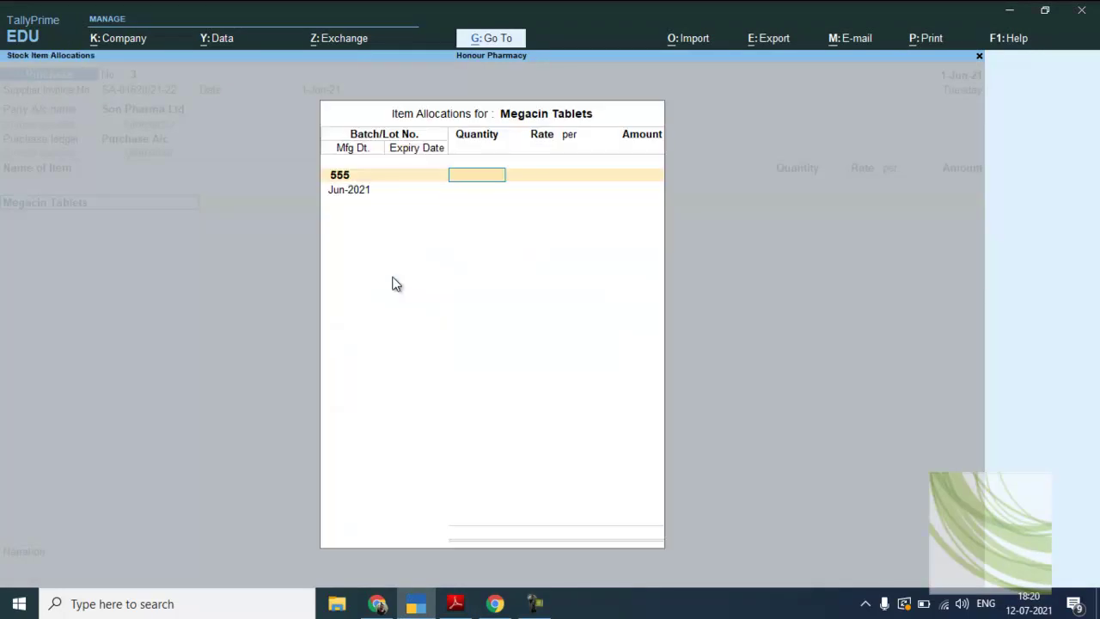
Step: Look up the quantity and rate in the manual, and allocate 30 B at a rate of 100 to batch 555
{"action": "key", "text": "alt+Tab"}
{"action": "scroll", "coordinate": [392, 284], "scroll_direction": "down", "scroll_amount": 3}
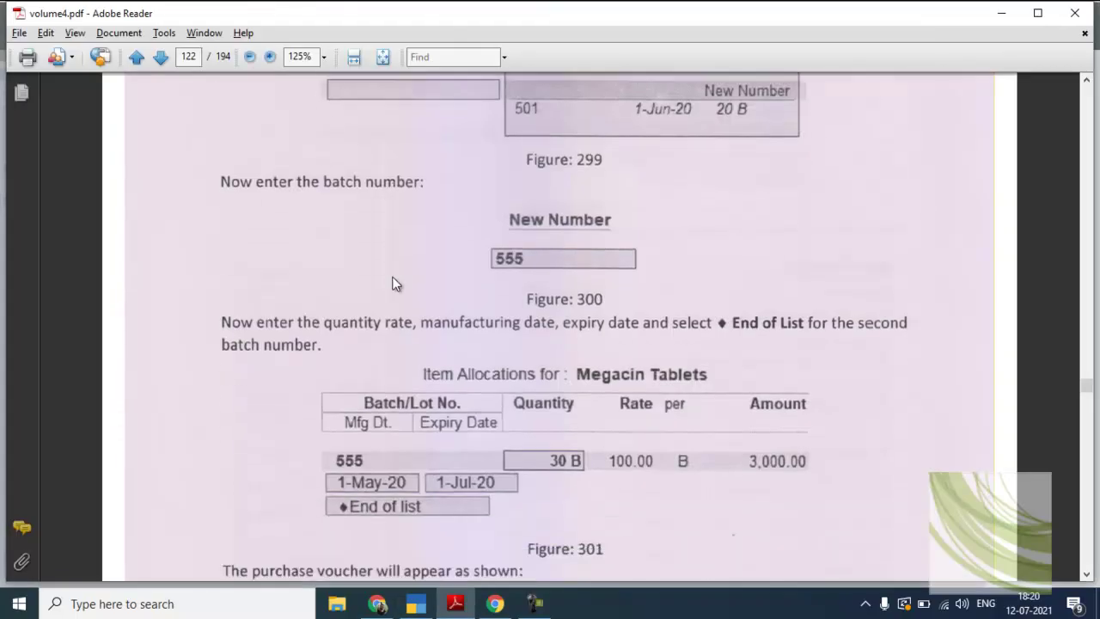
{"action": "key", "text": "alt+Tab"}
{"action": "type", "text": "30"}
{"action": "key", "text": "Return"}
{"action": "type", "text": "100"}
{"action": "key", "text": "Return"}
{"action": "key", "text": "Return"}
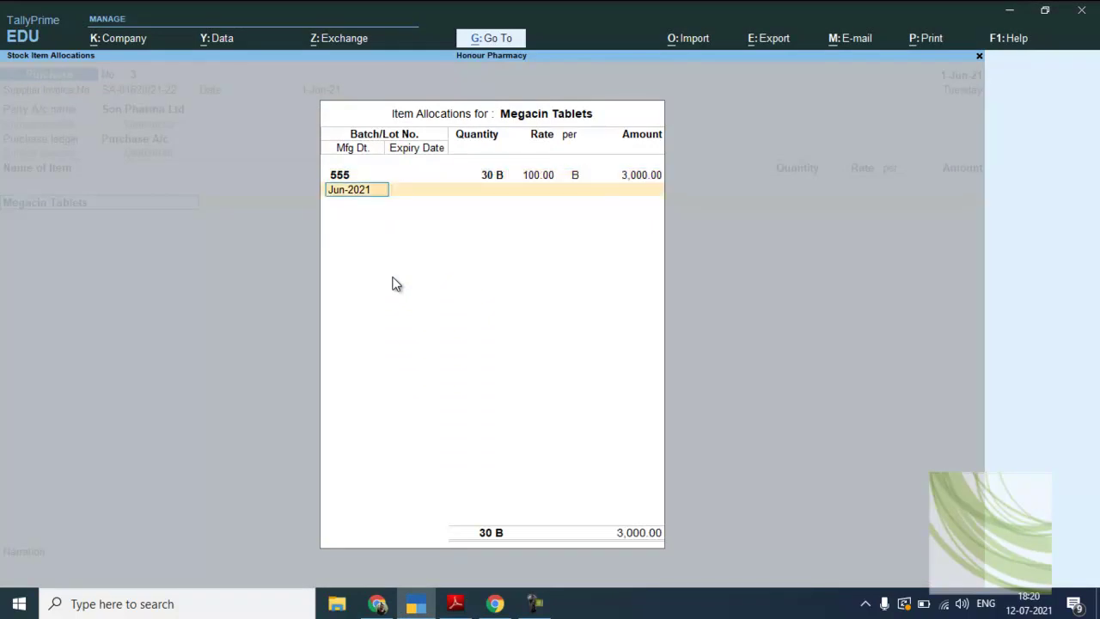
Step: Following the manual, set batch 555's manufacturing date to 1-5 and expiry date to 1-7, and finish the allocation
{"action": "key", "text": "alt+Tab"}
{"action": "scroll", "coordinate": [395, 284], "scroll_direction": "down", "scroll_amount": 1}
{"action": "key", "text": "alt+Tab"}
{"action": "type", "text": "18"}
{"action": "key", "text": "BackSpace"}
{"action": "type", "text": "-5"}
{"action": "key", "text": "Return"}
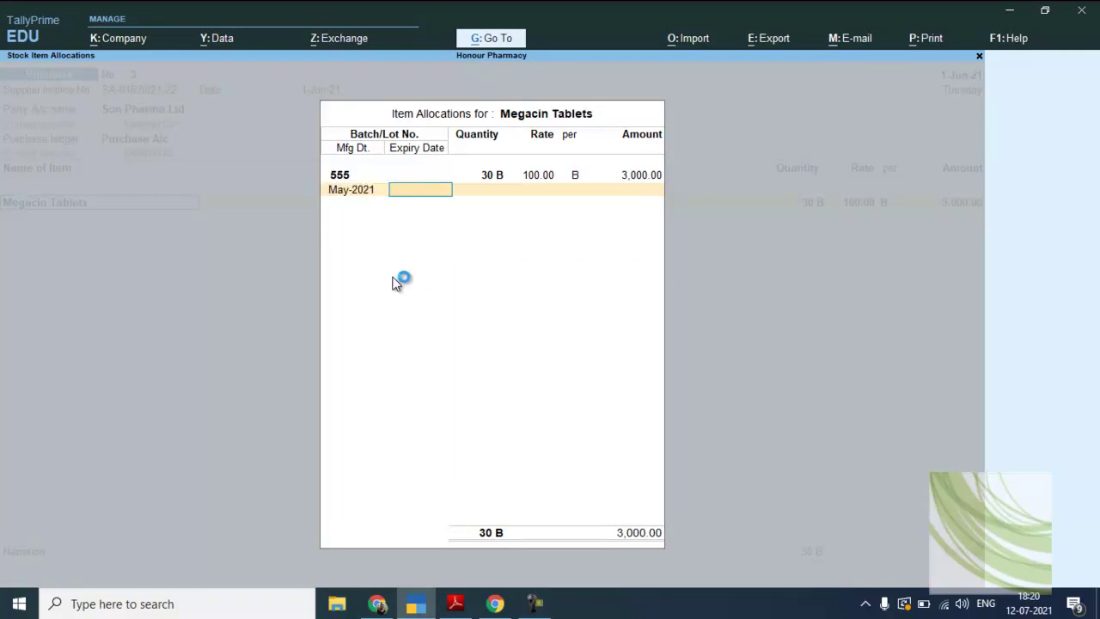
{"action": "key", "text": "alt+Tab"}
{"action": "key", "text": "alt+Tab"}
{"action": "type", "text": "1-7"}
{"action": "key", "text": "Return"}
{"action": "key", "text": "Return"}
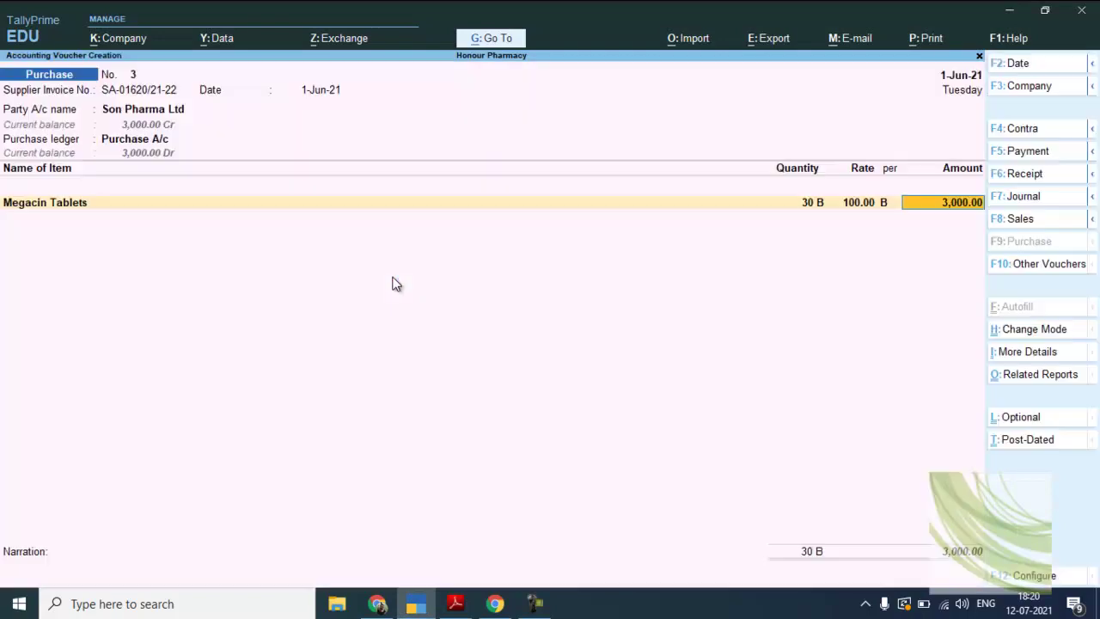
Step: Finish the item list, accept the New Ref bill-wise details for Son Pharma Ltd, and save the third purchase voucher without a narration
{"action": "key", "text": "Return"}
{"action": "key", "text": "Return"}
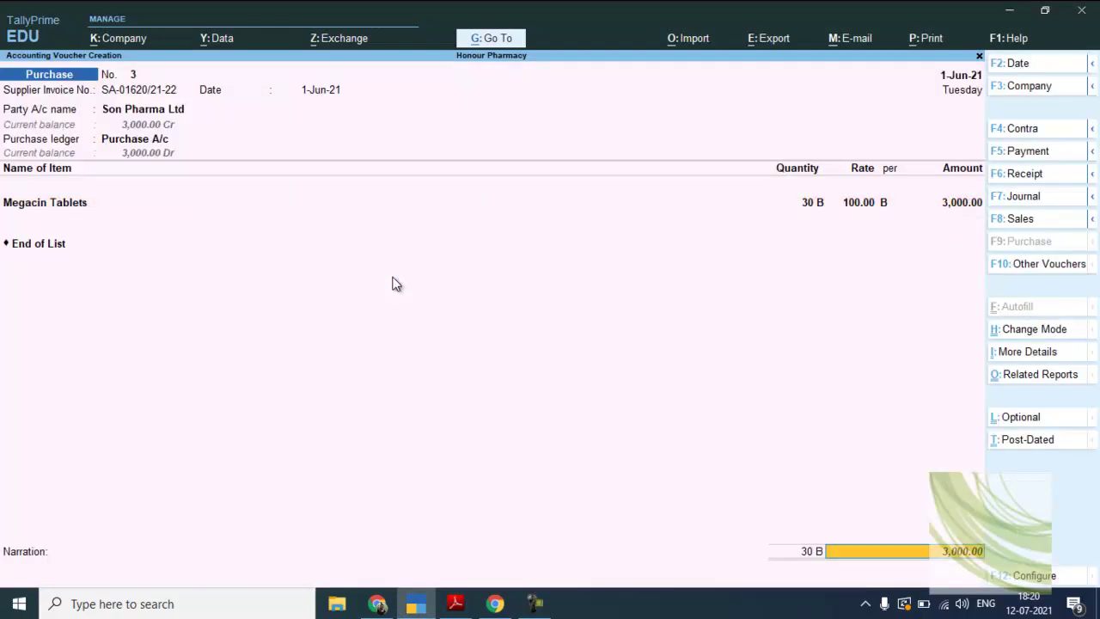
{"action": "key", "text": "Return"}
{"action": "key", "text": "Return"}
{"action": "key", "text": "Return"}
{"action": "key", "text": "Return"}
{"action": "key", "text": "Return"}
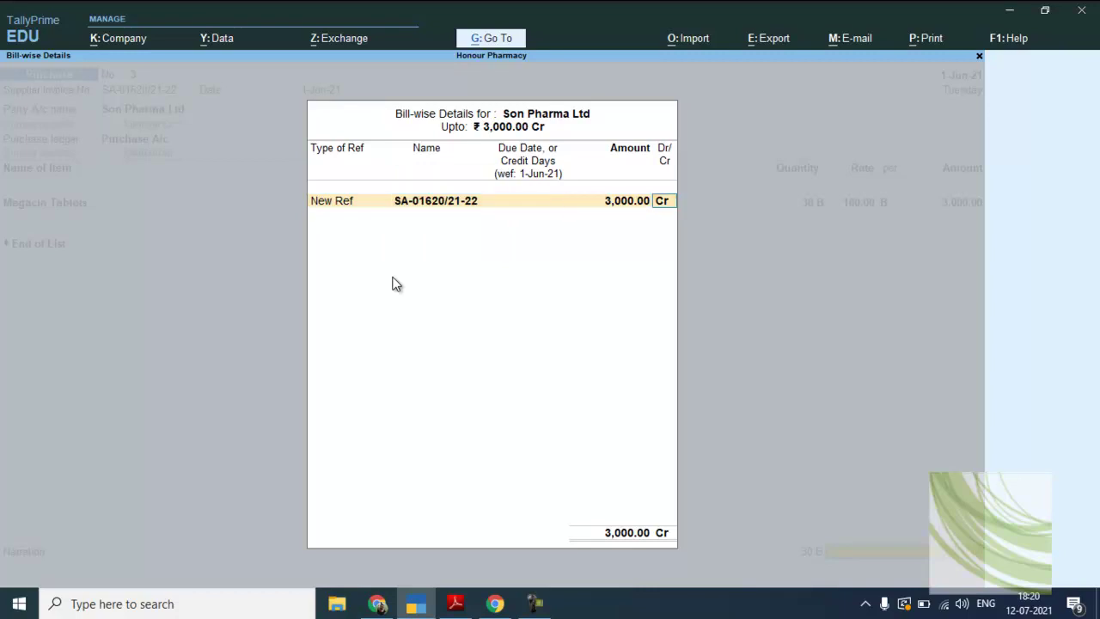
{"action": "key", "text": "Return"}
{"action": "key", "text": "Return"}
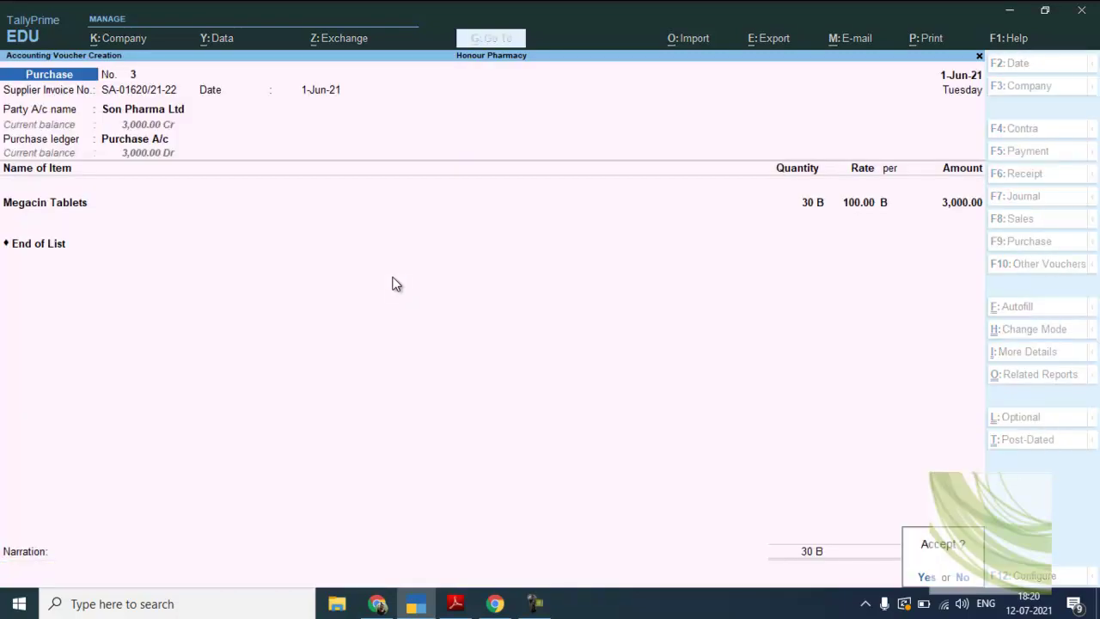
{"action": "key", "text": "Return"}
Step: Look up the manual's sales entry for Megacin Tablets from batch 501, including its voucher layout and batch selection
{"action": "key", "text": "alt+Tab"}
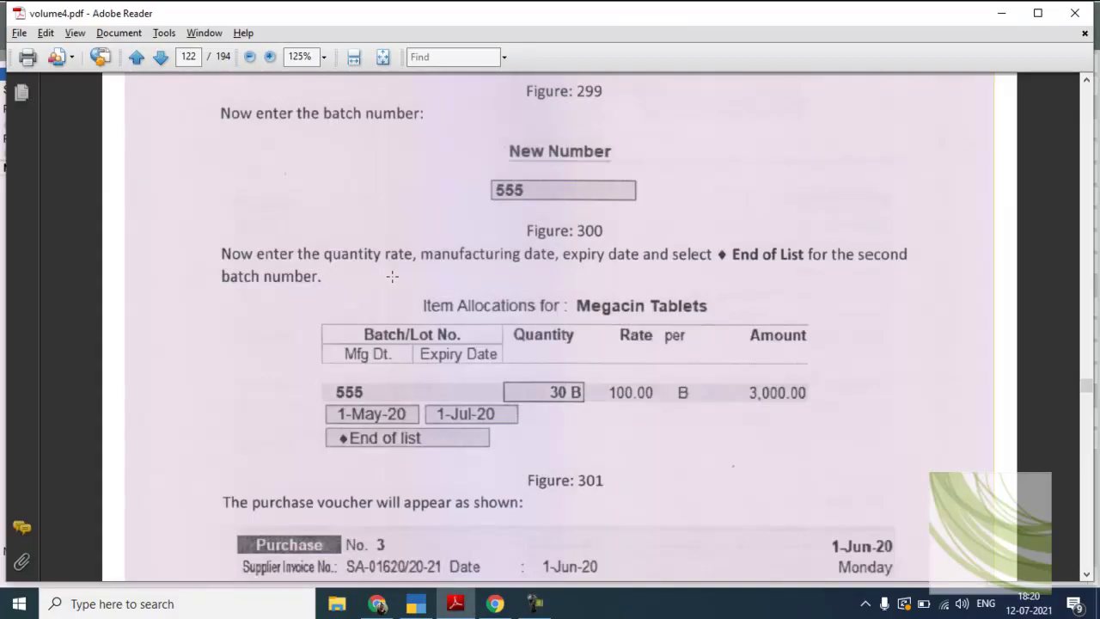
{"action": "scroll", "coordinate": [392, 276], "scroll_direction": "down", "scroll_amount": 2}
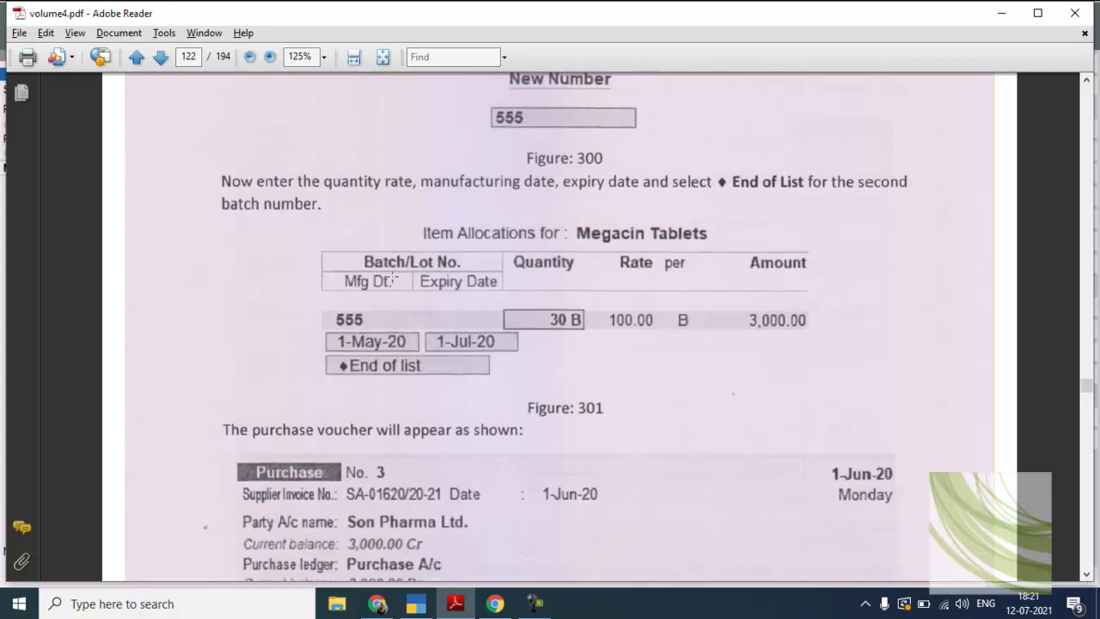
{"action": "scroll", "coordinate": [392, 277], "scroll_direction": "down", "scroll_amount": 12}
{"action": "scroll", "coordinate": [392, 276], "scroll_direction": "down", "scroll_amount": 15}
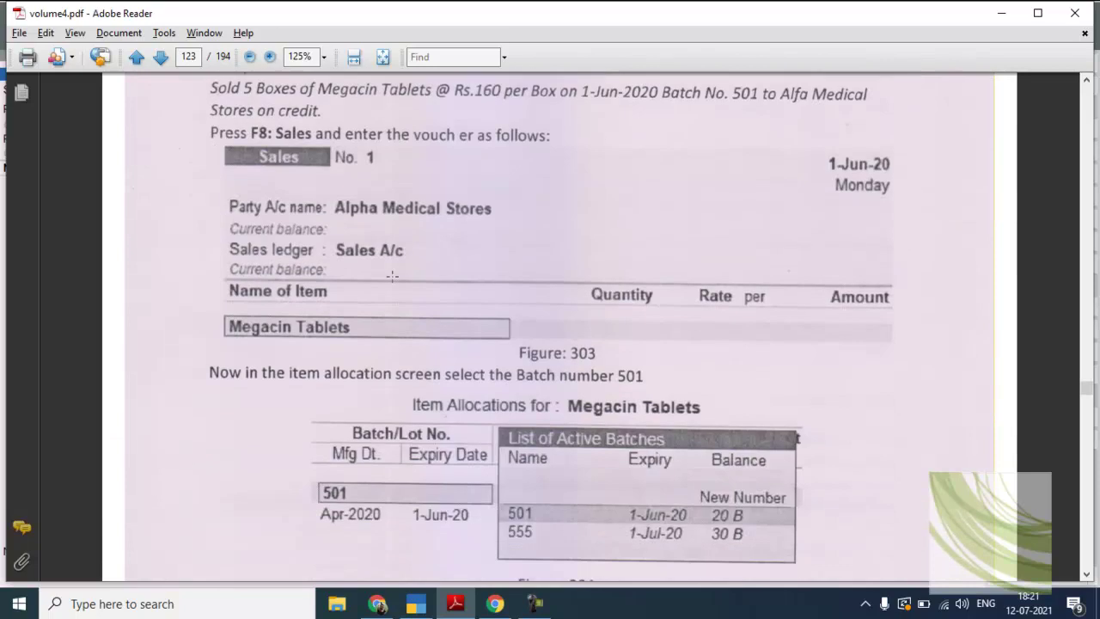
Step: Following the manual's Entry No. 4, start a sales voucher for Aplha Medical Store and accept its dispatch and party details without entries
{"action": "scroll", "coordinate": [392, 276], "scroll_direction": "up", "scroll_amount": 1}
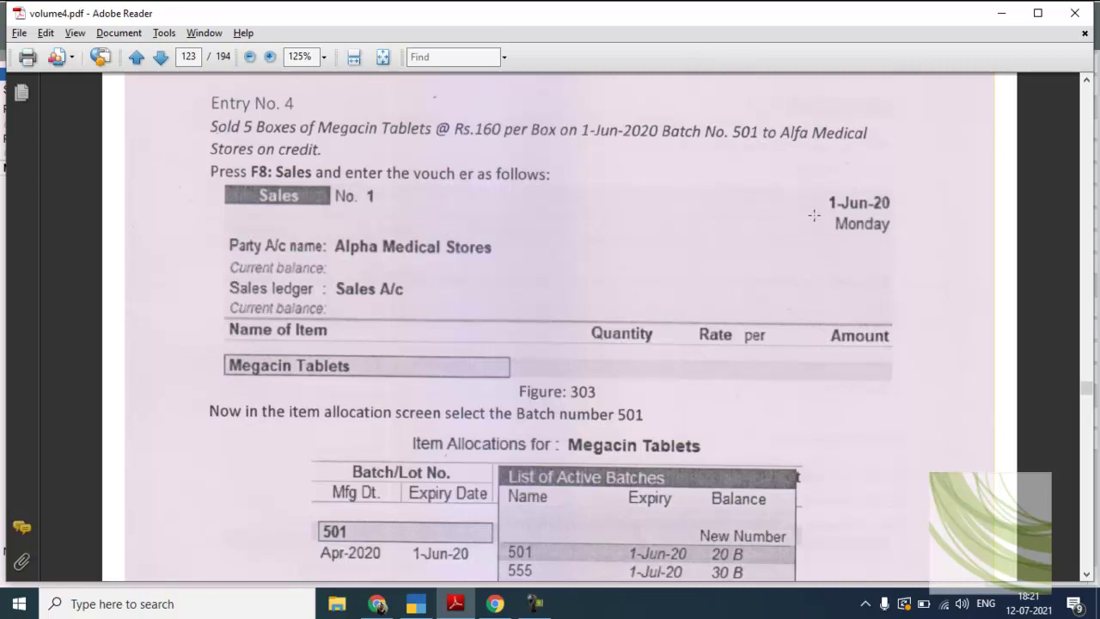
{"action": "key", "text": "alt+Tab"}
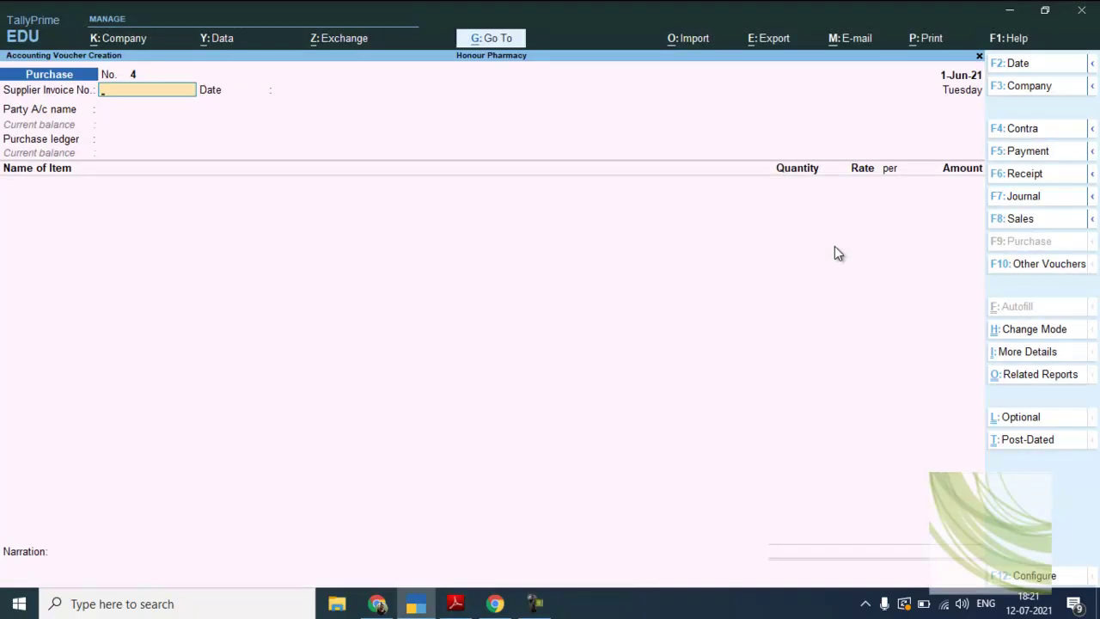
{"action": "left_click", "coordinate": [1010, 221]}
{"action": "key", "text": "alt+Tab"}
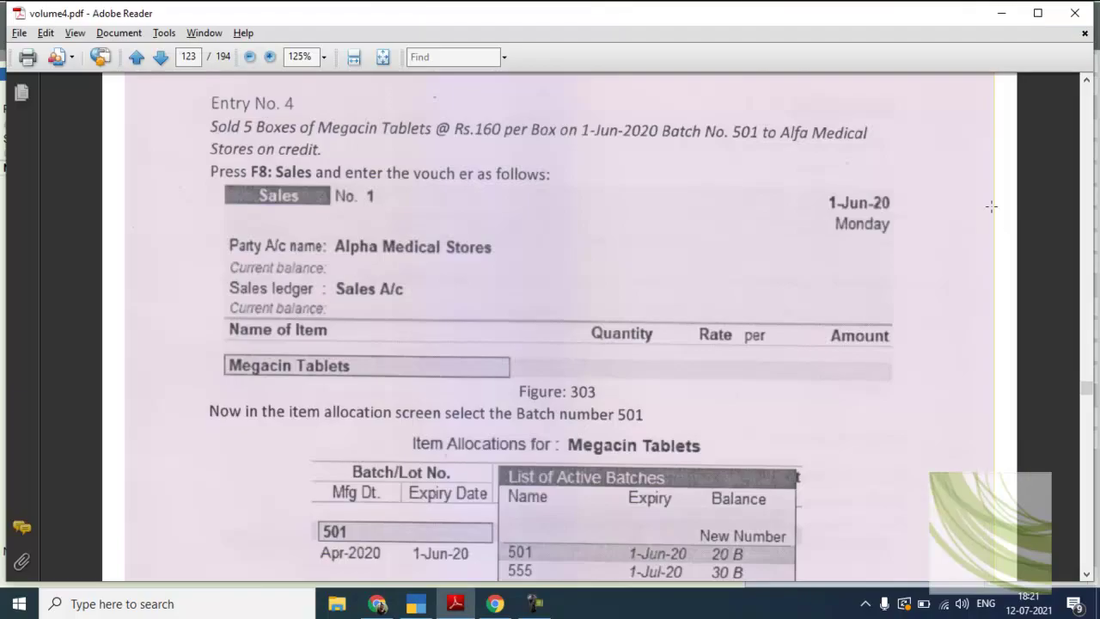
{"action": "key", "text": "alt+Tab"}
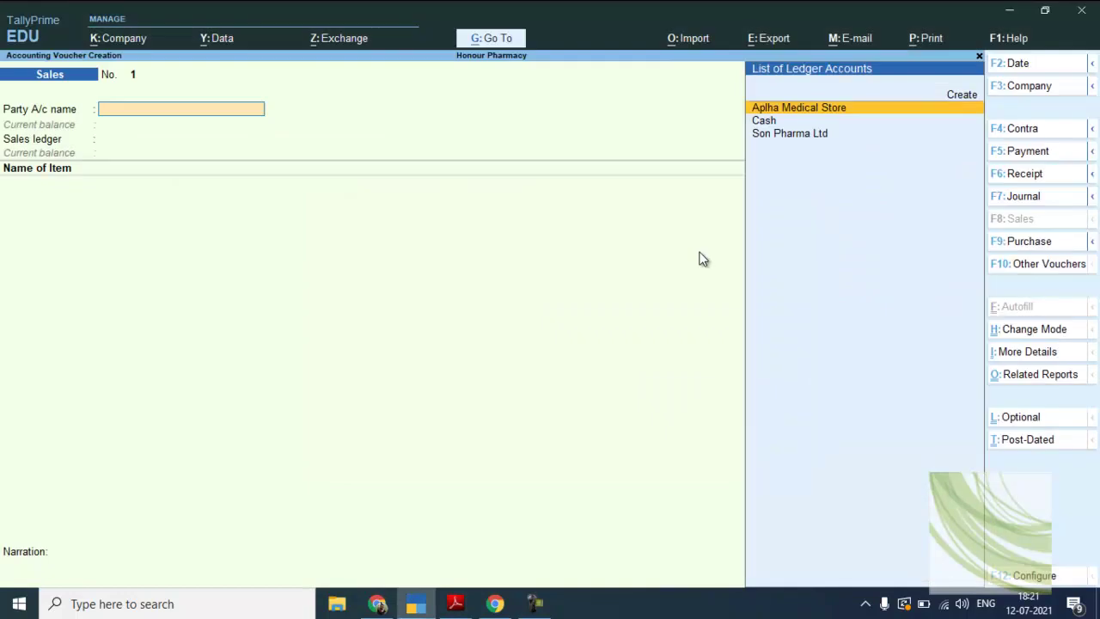
{"action": "key", "text": "Down"}
{"action": "key", "text": "Up"}
{"action": "key", "text": "Return"}
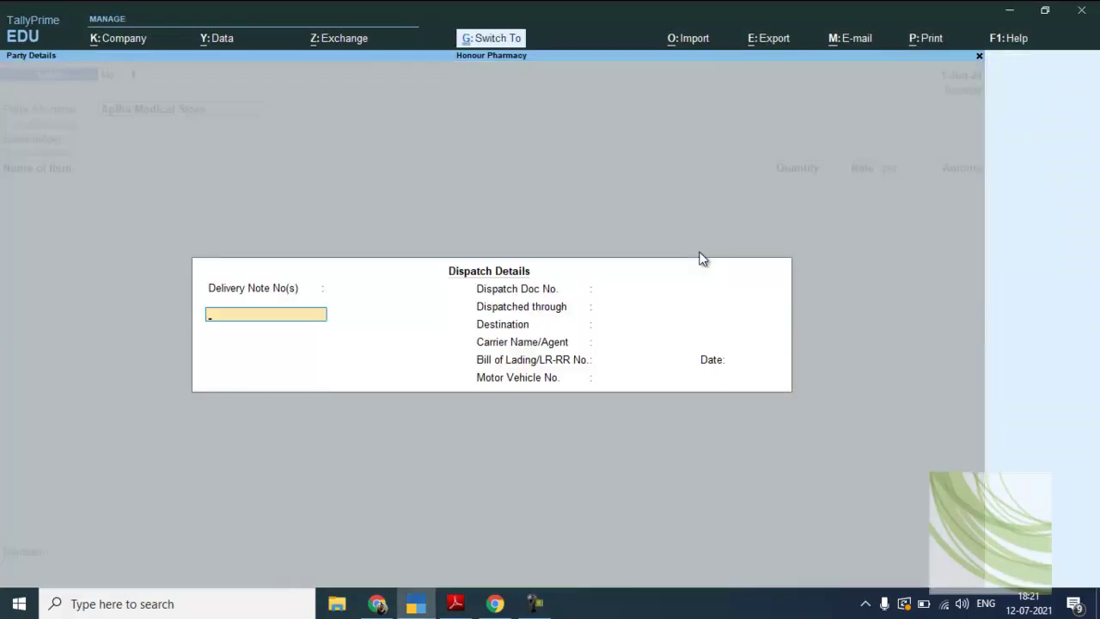
{"action": "key", "text": "ctrl+a"}
{"action": "key", "text": "ctrl+a"}
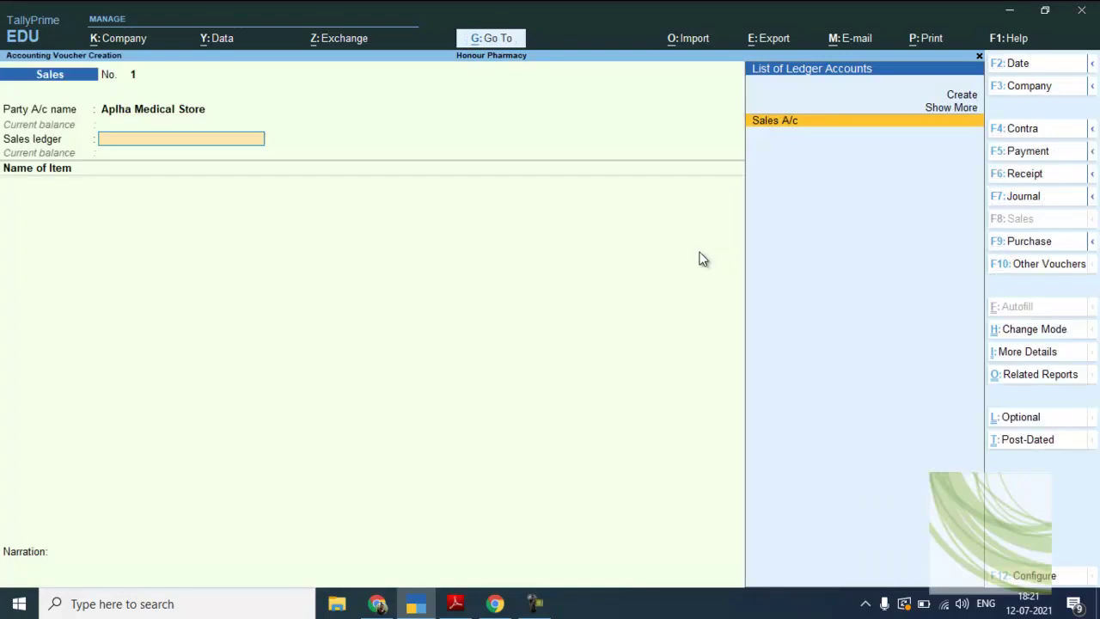
Step: Choose Sales A/c as the sales ledger and add Megacin Tablets as the voucher's item
{"action": "key", "text": "Return"}
{"action": "type", "text": "m"}
{"action": "key", "text": "Return"}
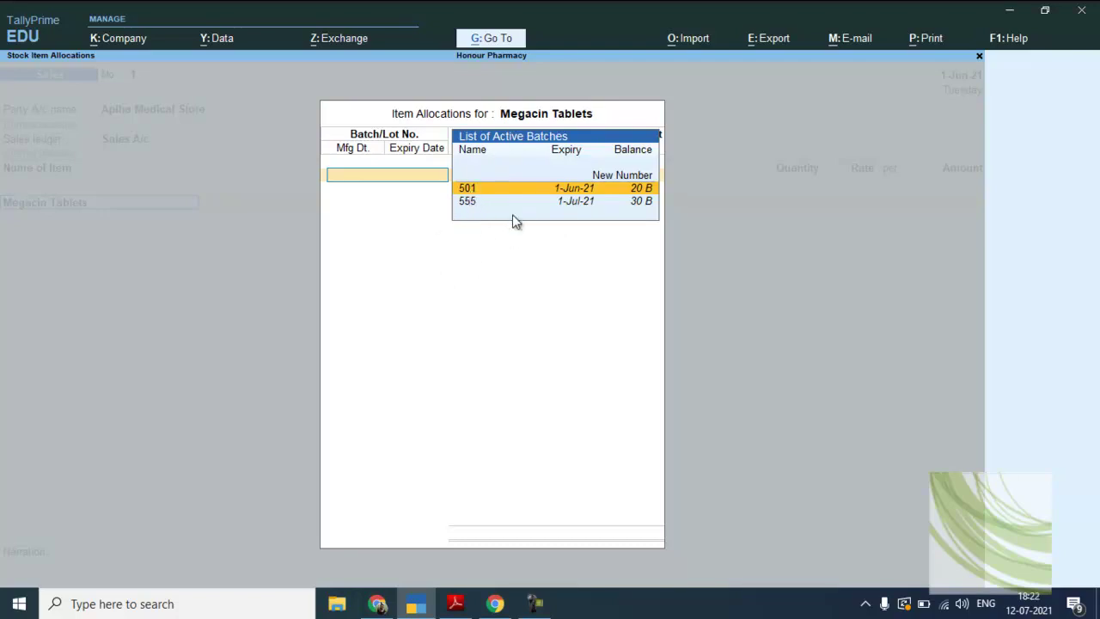
Step: Look up the manual's item allocation for the sale, including the batch, quantity, rate and dates
{"action": "key", "text": "alt+Tab"}
{"action": "scroll", "coordinate": [475, 206], "scroll_direction": "down", "scroll_amount": 5}
{"action": "scroll", "coordinate": [475, 206], "scroll_direction": "down", "scroll_amount": 3}
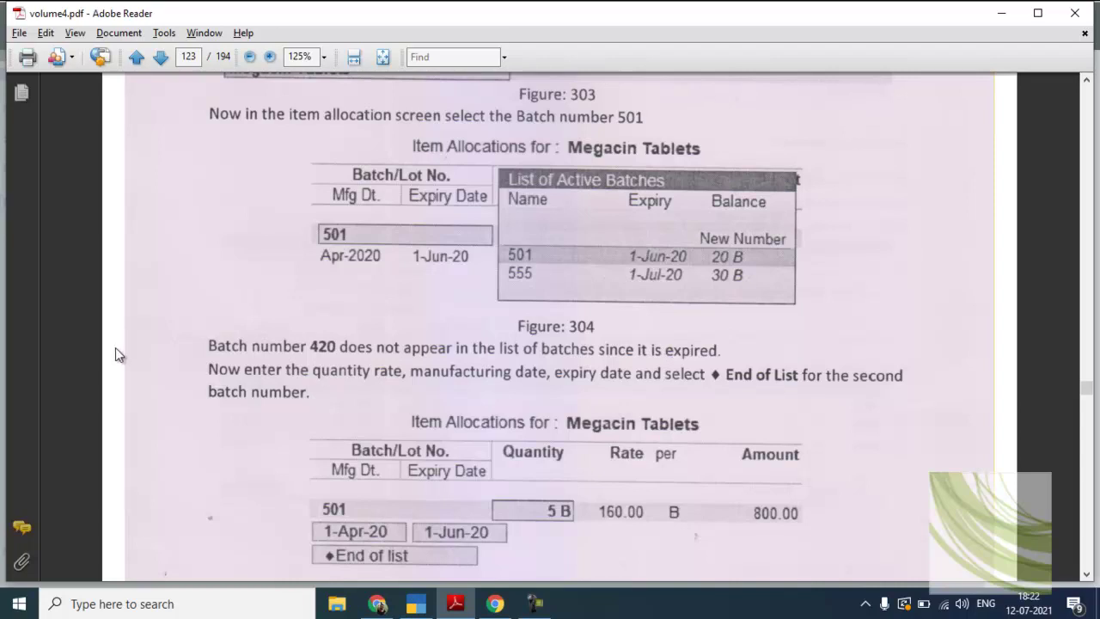
{"action": "scroll", "coordinate": [248, 382], "scroll_direction": "down", "scroll_amount": 4}
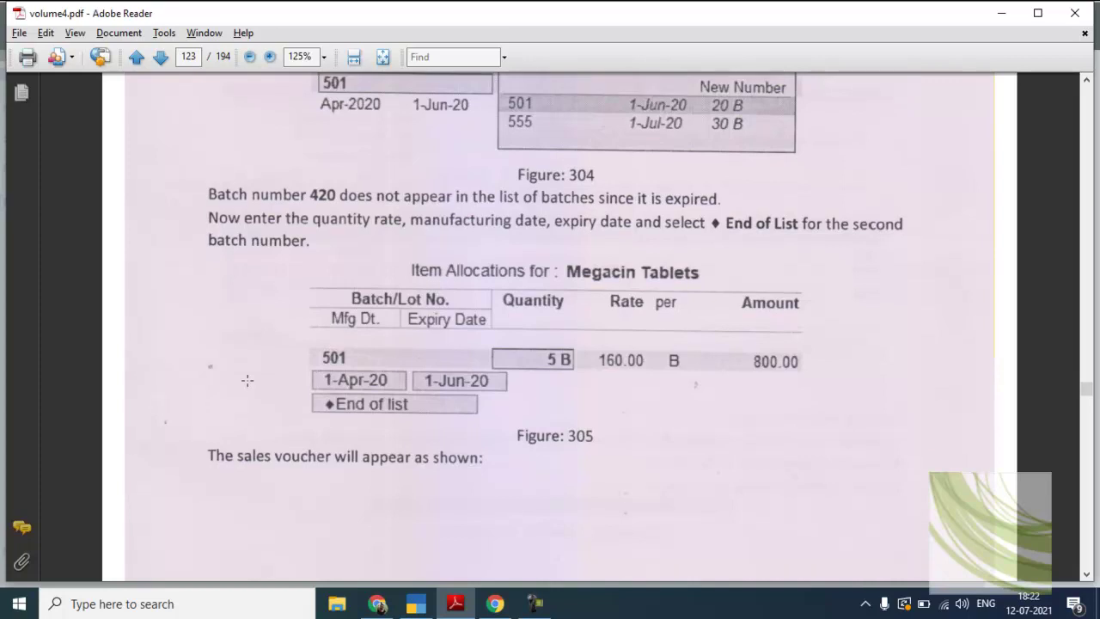
{"action": "scroll", "coordinate": [248, 380], "scroll_direction": "down", "scroll_amount": 2}
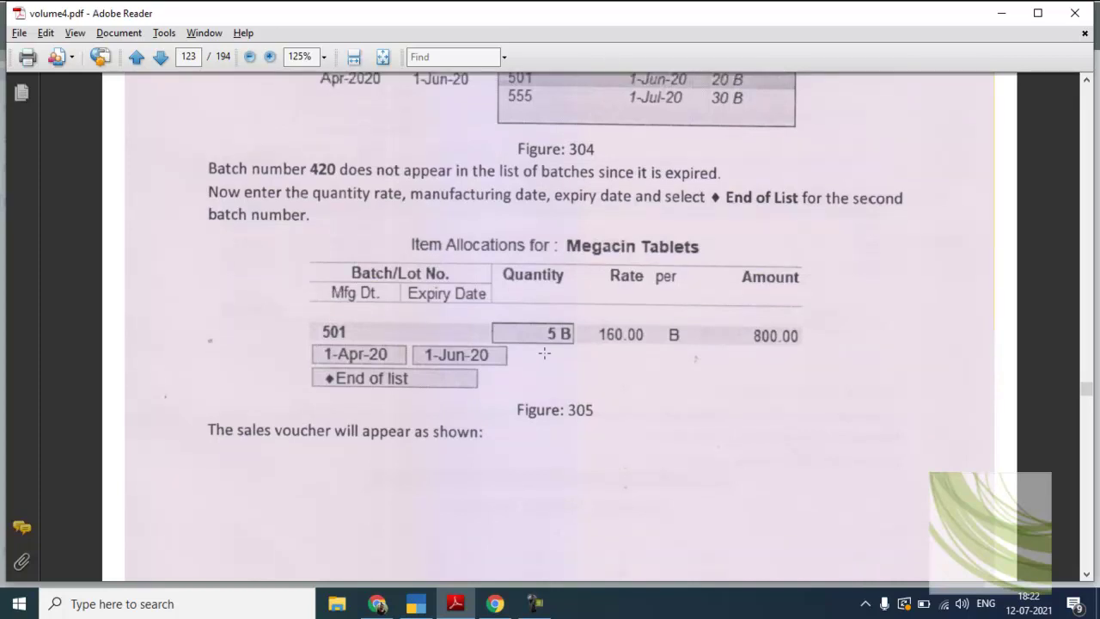
{"action": "key", "text": "alt+Tab"}
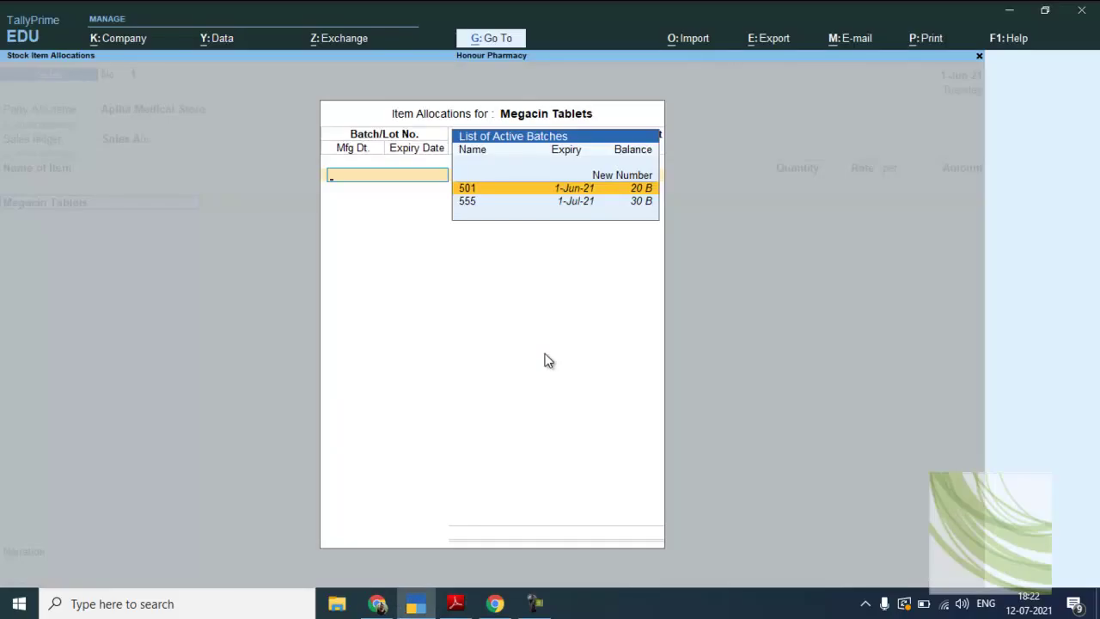
Step: Allocate 5 B of Megacin Tablets from batch 501 at a rate of 160, keep its dates, and end the batch list
{"action": "key", "text": "Return"}
{"action": "key", "text": "Return"}
{"action": "key", "text": "BackSpace"}
{"action": "key", "text": "alt+Tab"}
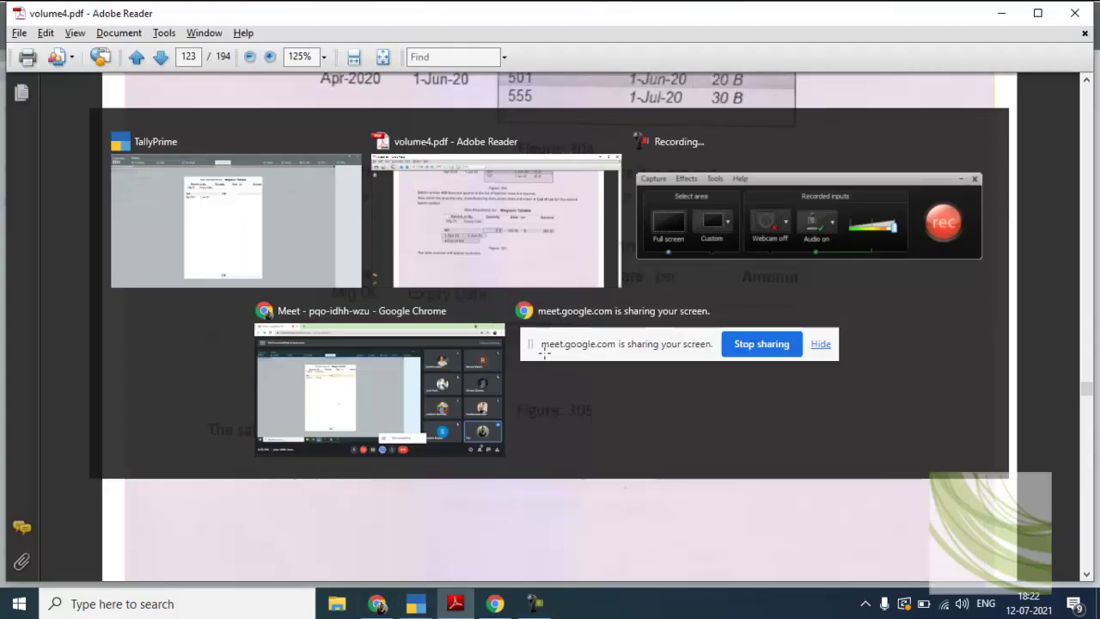
{"action": "key", "text": "alt+Tab"}
{"action": "type", "text": "160"}
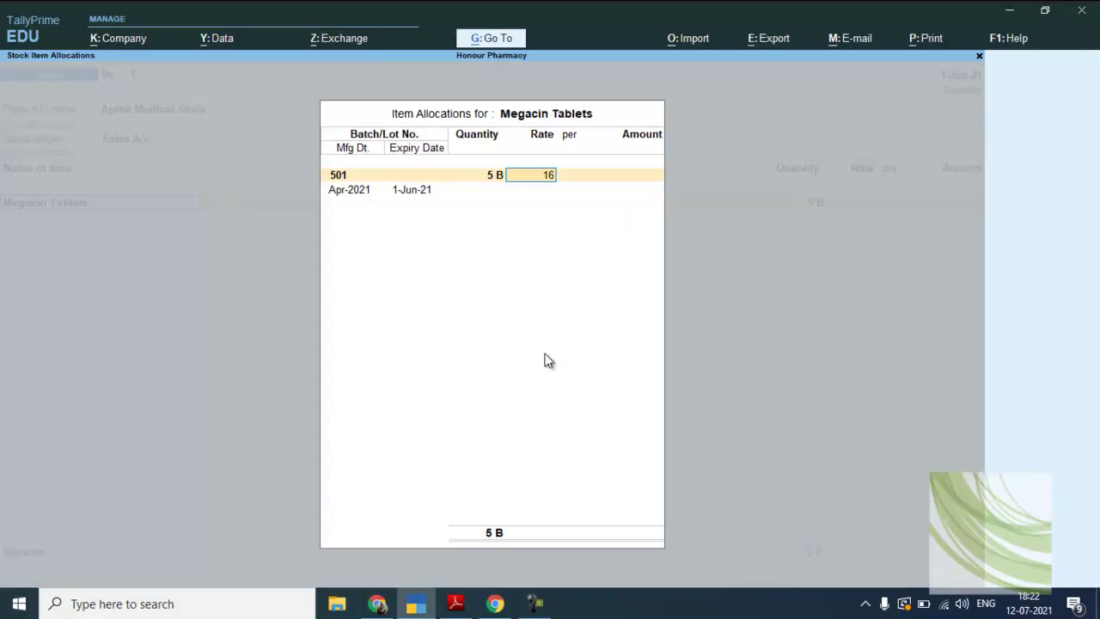
{"action": "key", "text": "Return"}
{"action": "key", "text": "Return"}
{"action": "key", "text": "Return"}
{"action": "key", "text": "Return"}
{"action": "key", "text": "Return"}
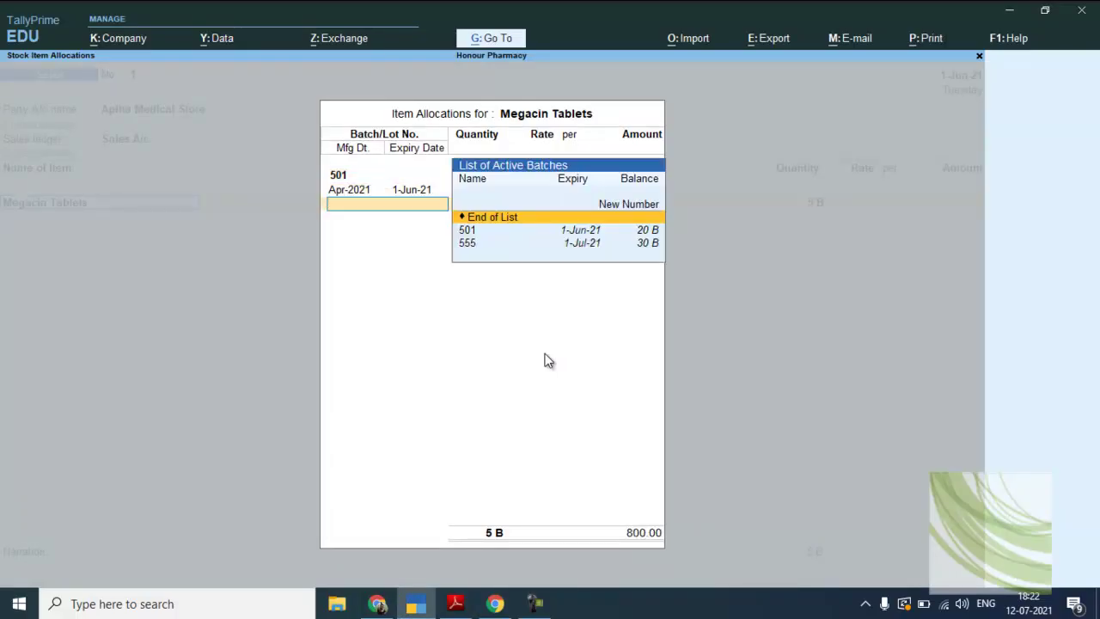
{"action": "key", "text": "Return"}
Step: Compare the sales entry with the manual's completed voucher and save it without a narration
{"action": "key", "text": "alt+Tab"}
{"action": "scroll", "coordinate": [544, 353], "scroll_direction": "down", "scroll_amount": 5}
{"action": "scroll", "coordinate": [544, 352], "scroll_direction": "down", "scroll_amount": 10}
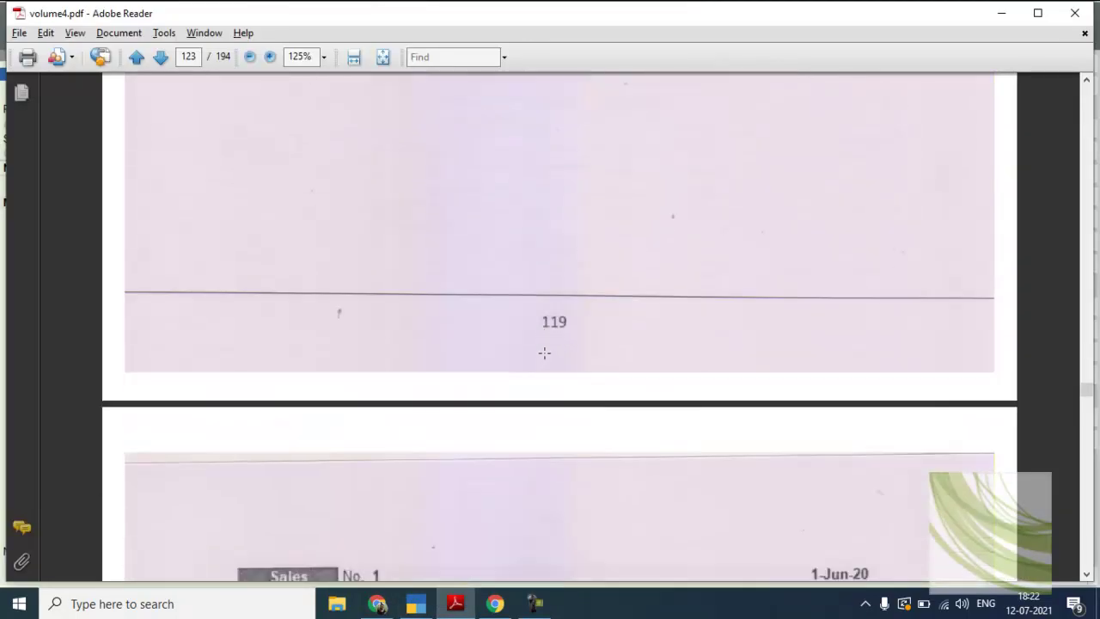
{"action": "scroll", "coordinate": [544, 352], "scroll_direction": "down", "scroll_amount": 3}
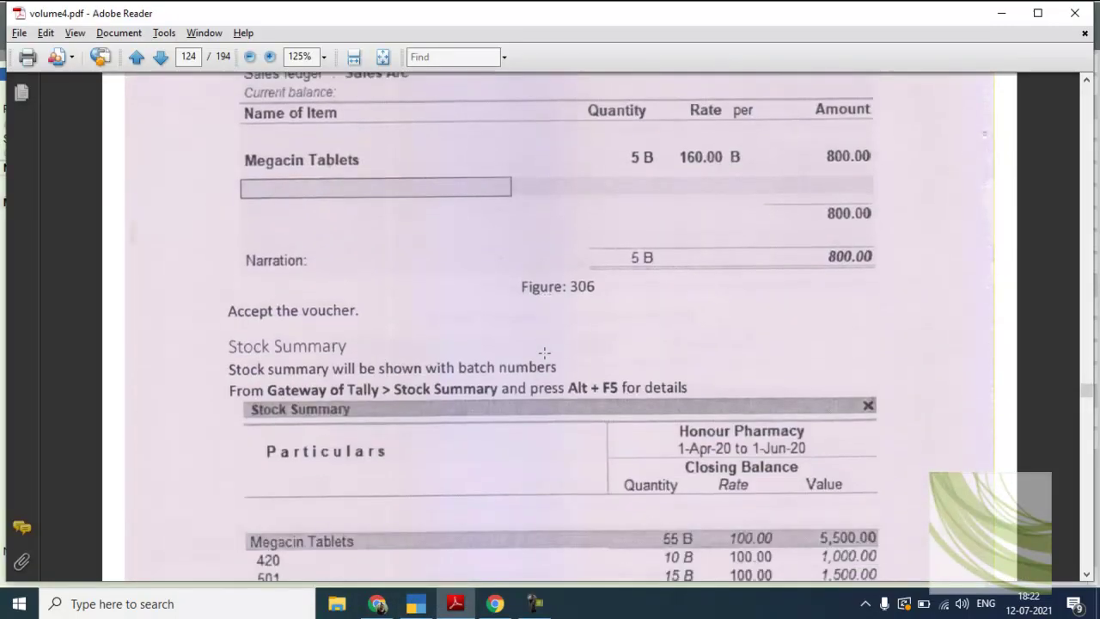
{"action": "key", "text": "alt+Tab"}
{"action": "key", "text": "ctrl+a"}
Step: Read the manual's Stock Summary instructions, leave voucher entry, and open the Stock Summary report for Honour Pharmacy
{"action": "key", "text": "alt+Tab"}
{"action": "scroll", "coordinate": [544, 352], "scroll_direction": "down", "scroll_amount": 3}
{"action": "scroll", "coordinate": [544, 352], "scroll_direction": "down", "scroll_amount": 1}
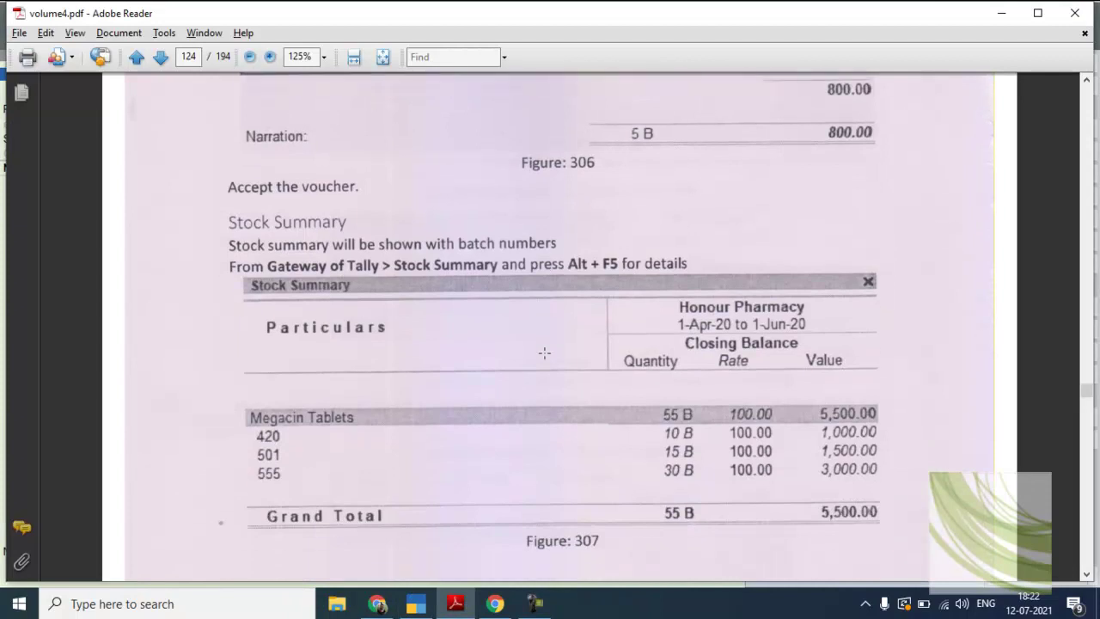
{"action": "key", "text": "alt+Tab"}
{"action": "key", "text": "Escape"}
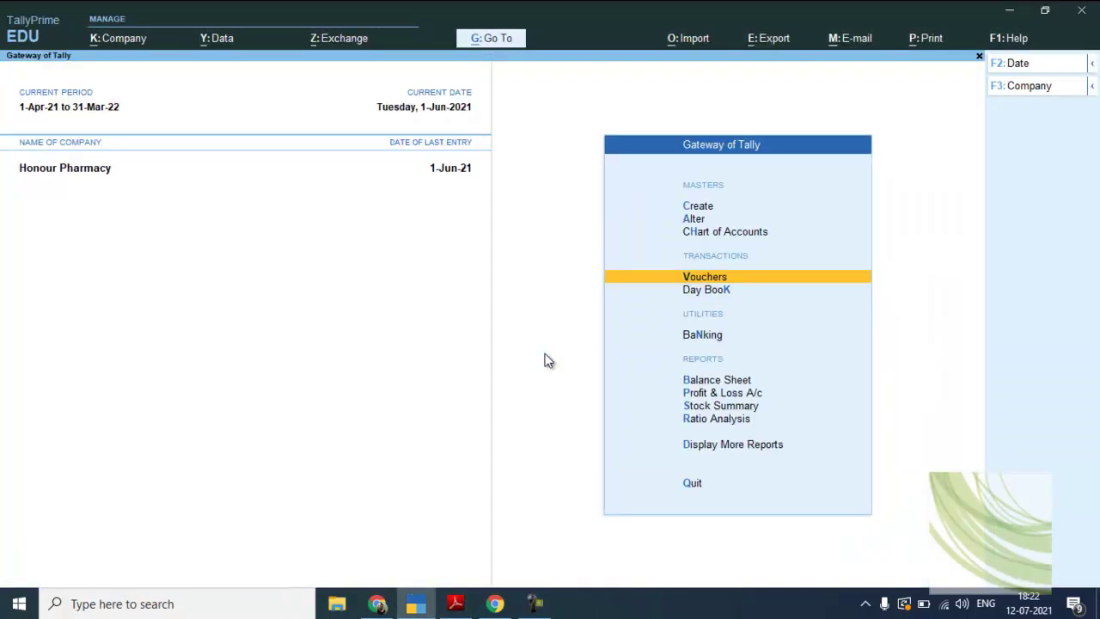
{"action": "key", "text": "Escape"}
{"action": "key", "text": "Escape"}
{"action": "key", "text": "Down"}
{"action": "key", "text": "Down"}
{"action": "key", "text": "Down"}
{"action": "key", "text": "Down"}
{"action": "key", "text": "Down"}
{"action": "key", "text": "Down"}
{"action": "key", "text": "Down"}
{"action": "key", "text": "Down"}
{"action": "key", "text": "Down"}
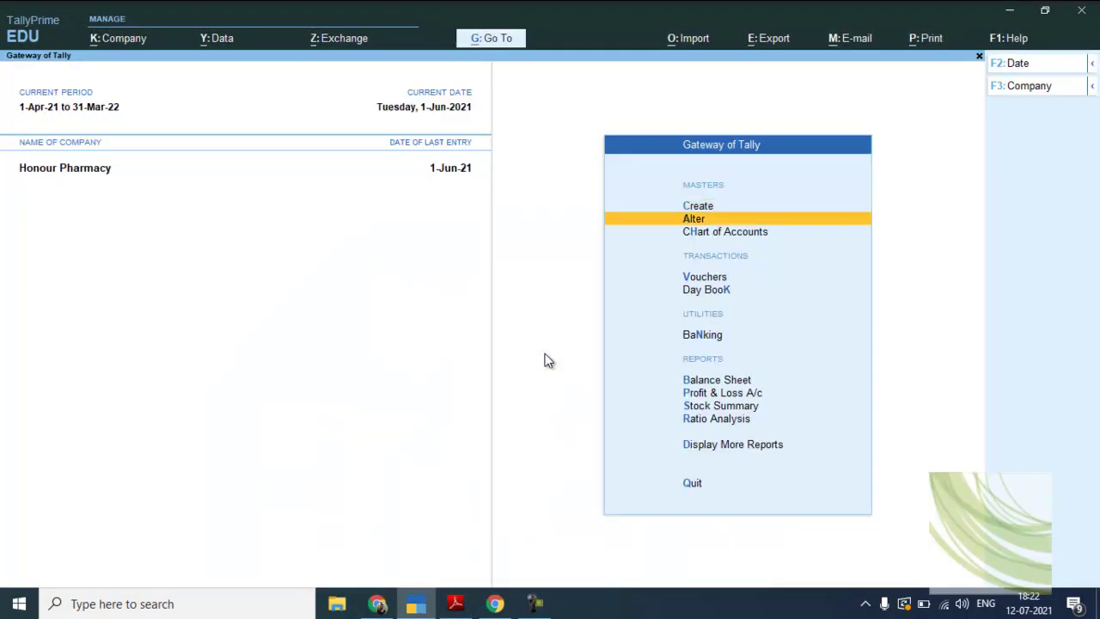
{"action": "key", "text": "Up"}
{"action": "key", "text": "Return"}
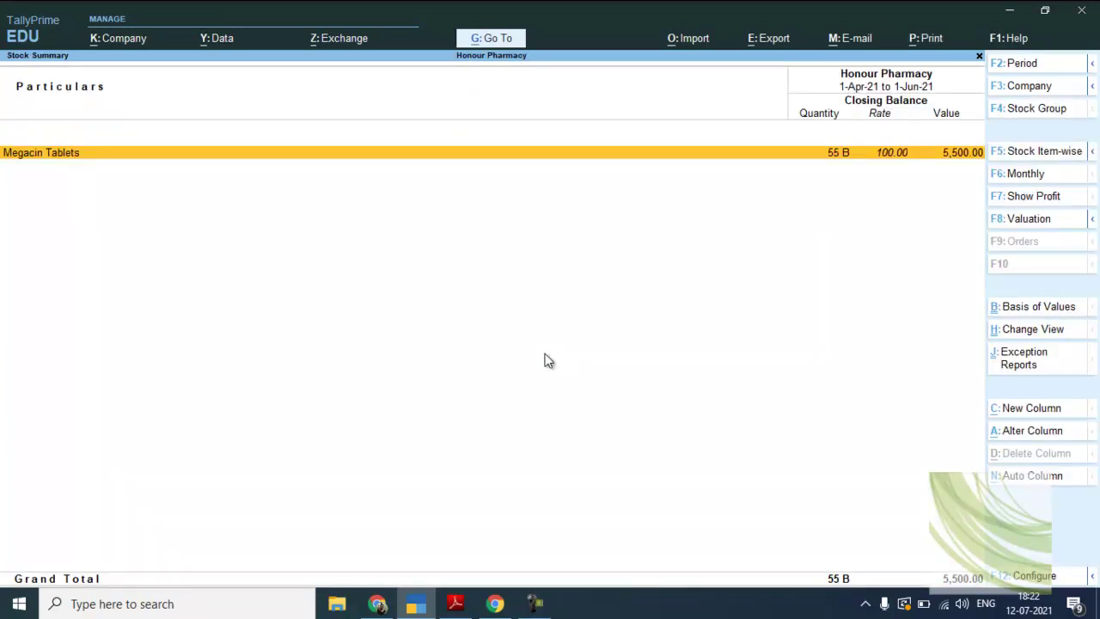
Step: Following the manual, switch the Stock Summary to the detailed view and examine the balances of batches 501 and 555
{"action": "key", "text": "alt+Tab"}
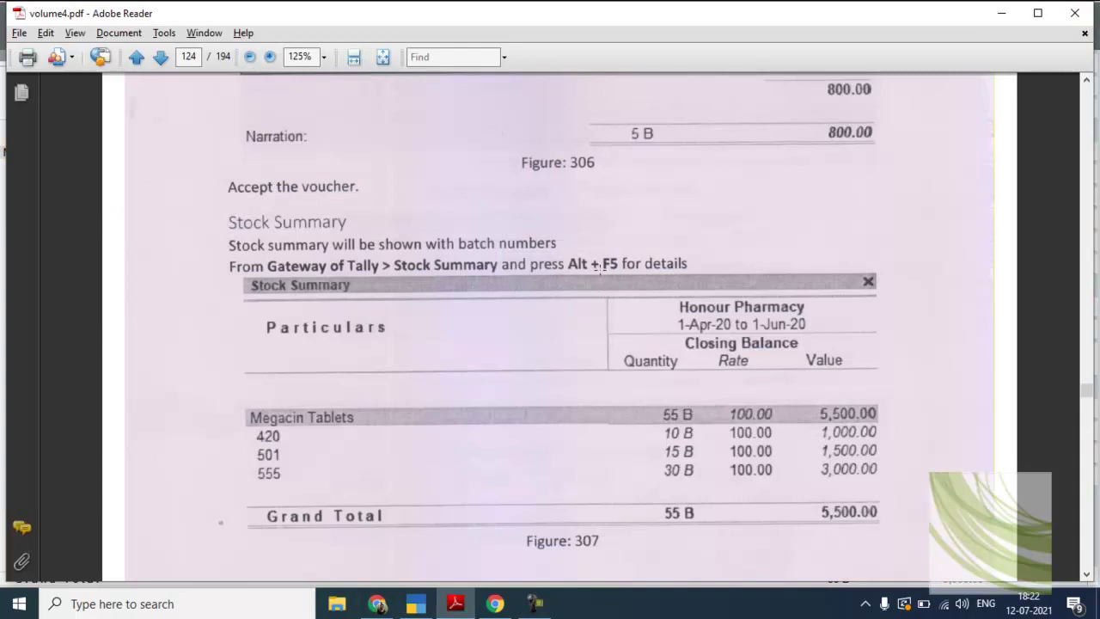
{"action": "key", "text": "alt+Tab"}
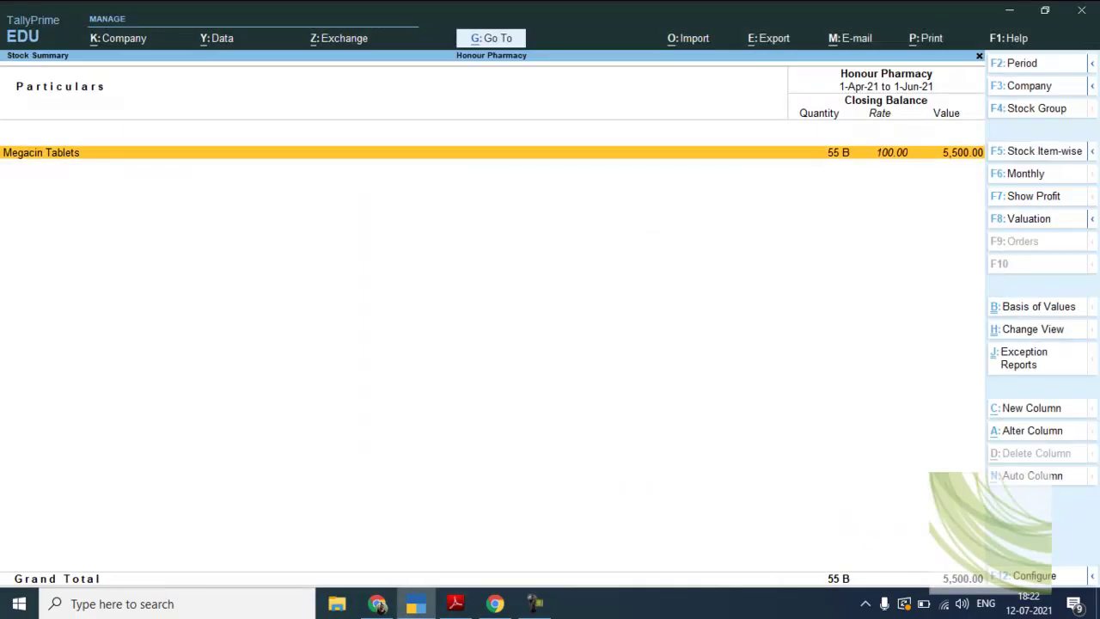
{"action": "left_click", "coordinate": [1093, 152]}
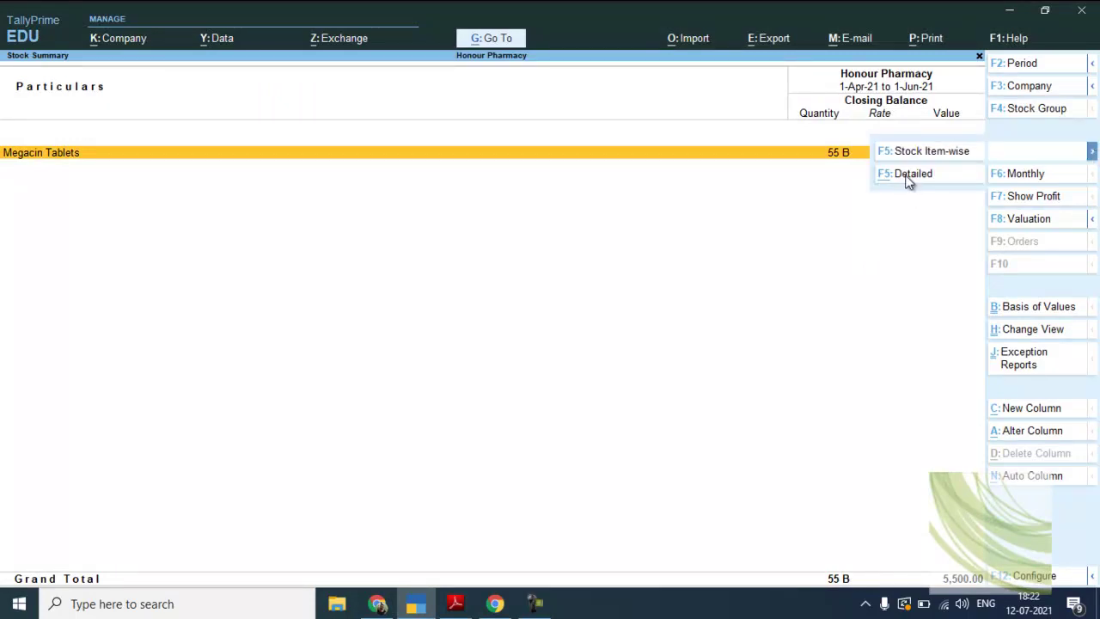
{"action": "left_click", "coordinate": [907, 176]}
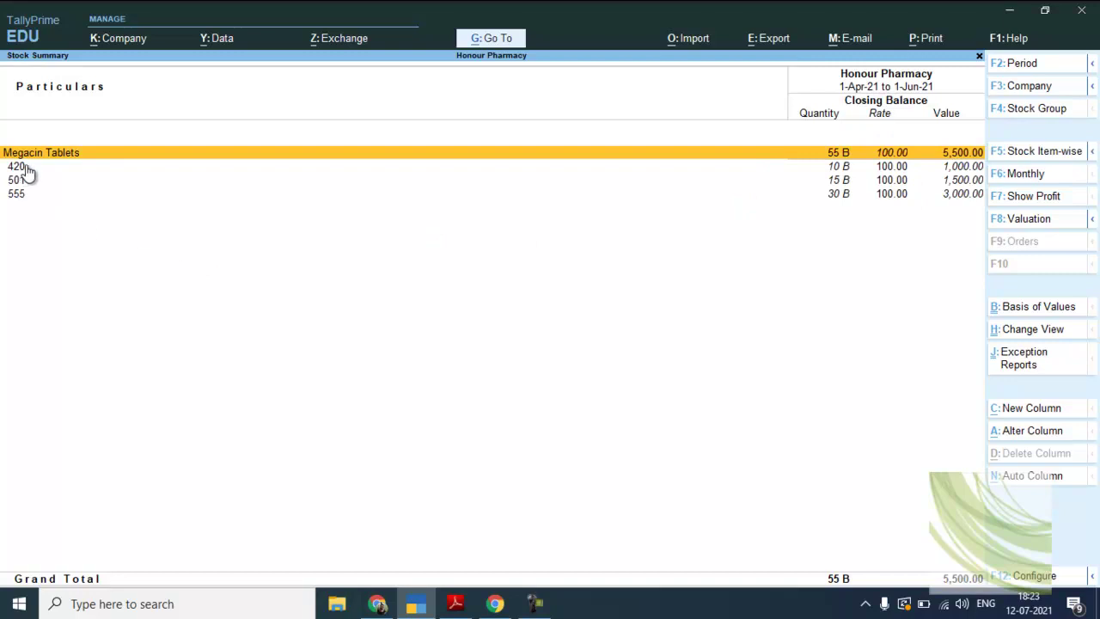
{"action": "left_click", "coordinate": [842, 183]}
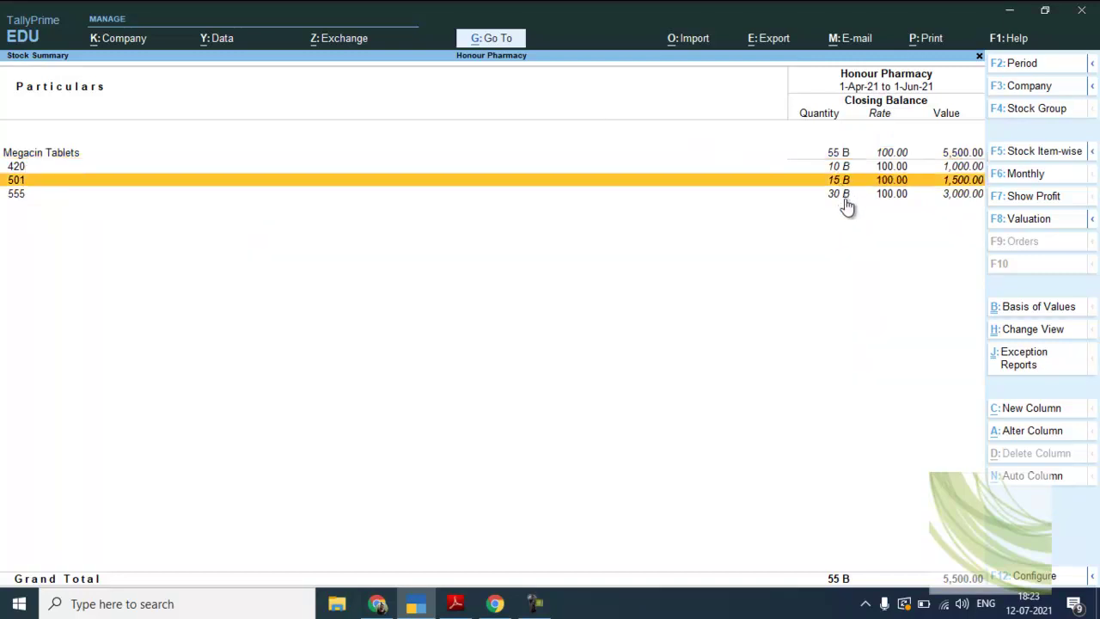
{"action": "left_click", "coordinate": [846, 198]}
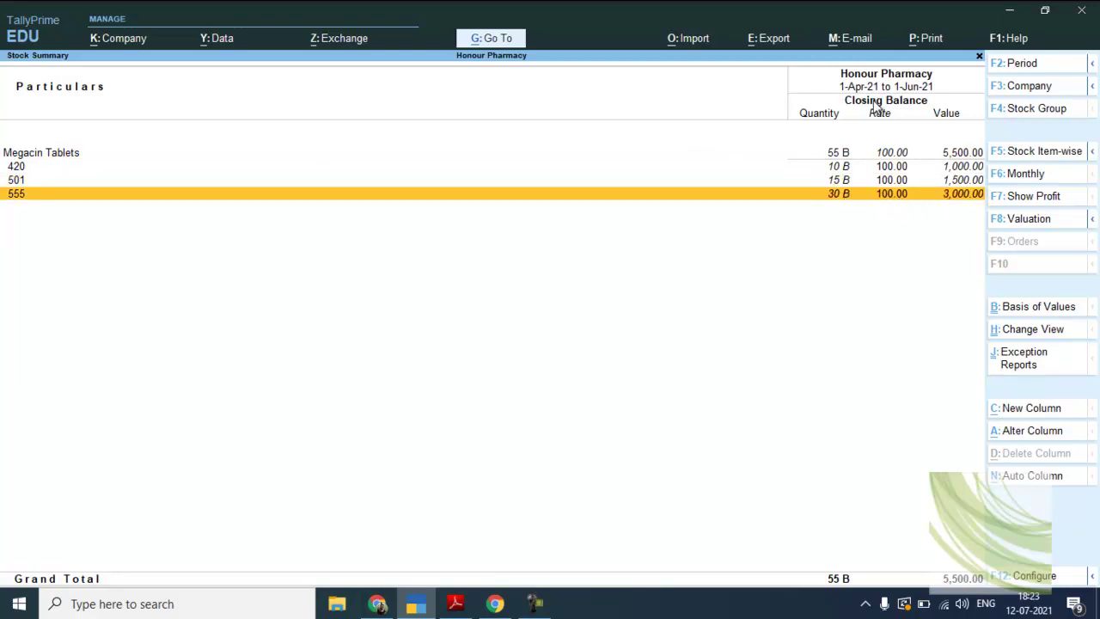
Step: Look up the manual's Ageing Analysis Report section, including the report's location and the ageing periods
{"action": "key", "text": "alt+Tab"}
{"action": "scroll", "coordinate": [872, 100], "scroll_direction": "down", "scroll_amount": 10}
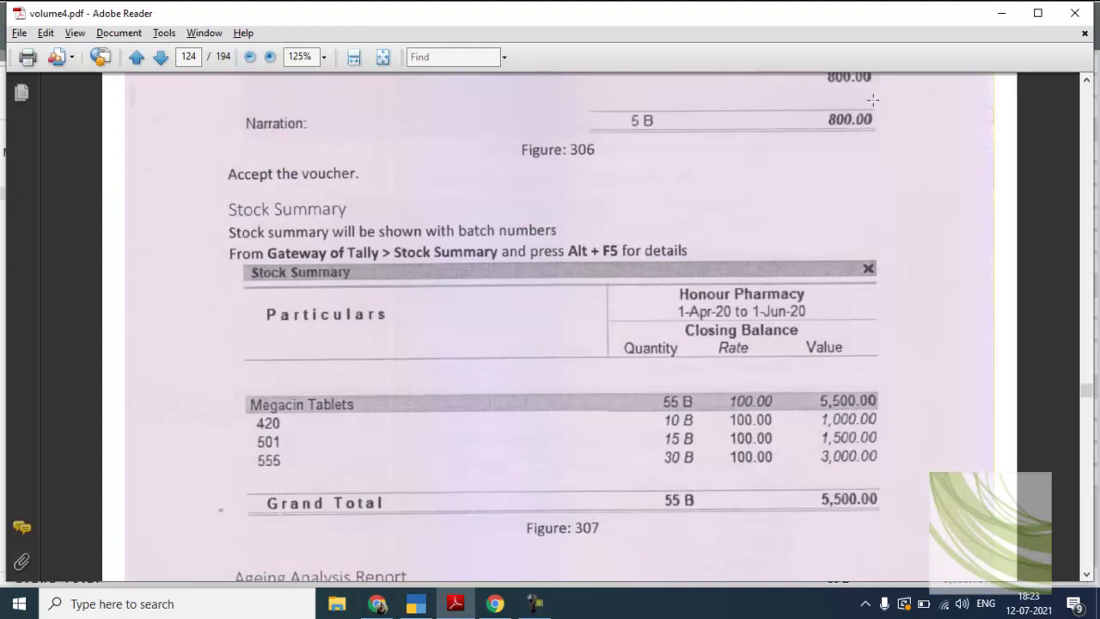
{"action": "scroll", "coordinate": [872, 99], "scroll_direction": "down", "scroll_amount": 3}
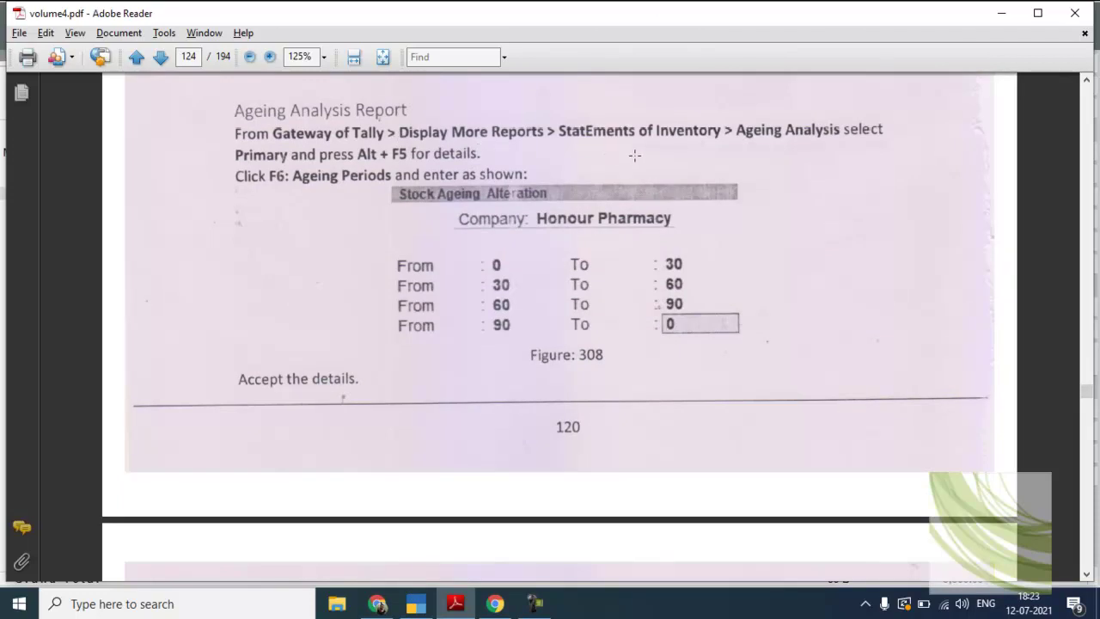
{"action": "scroll", "coordinate": [472, 132], "scroll_direction": "up", "scroll_amount": 6}
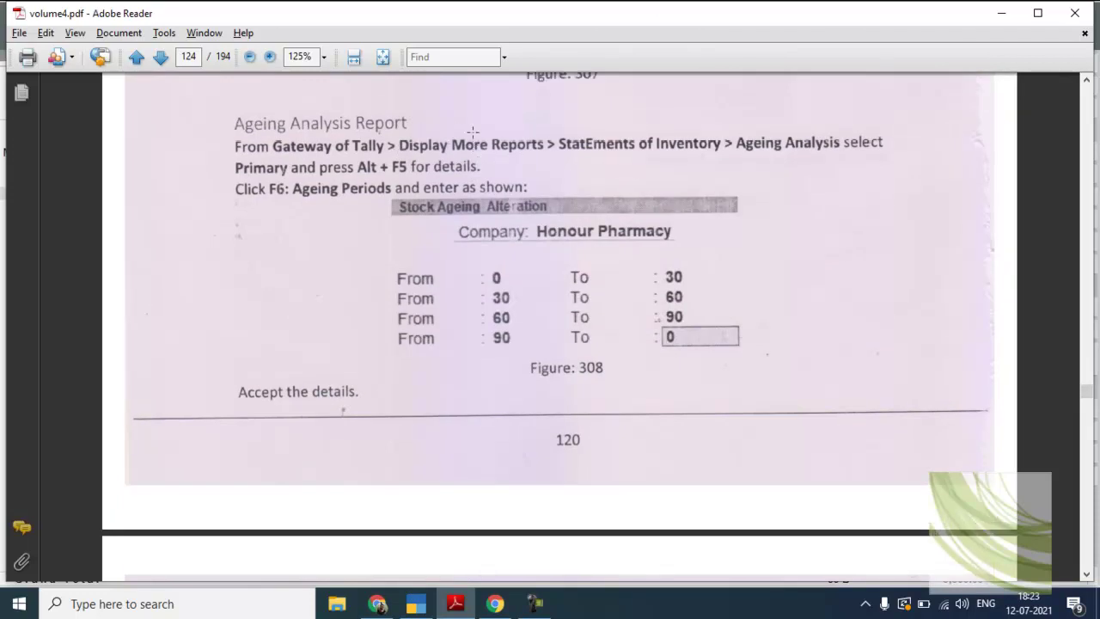
{"action": "scroll", "coordinate": [472, 132], "scroll_direction": "down", "scroll_amount": 5}
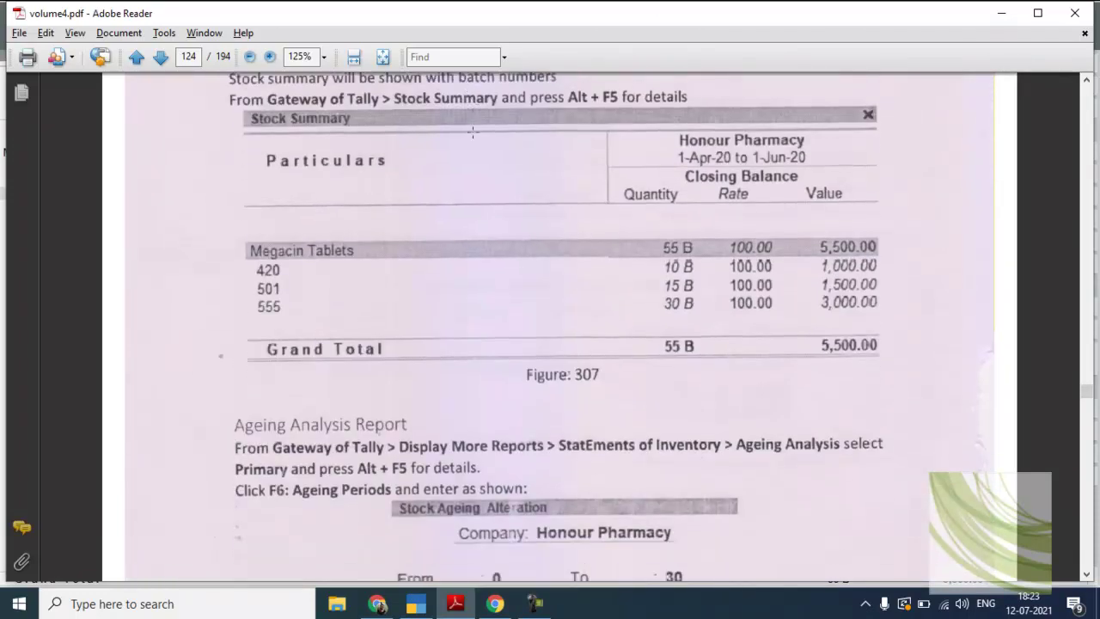
{"action": "scroll", "coordinate": [473, 132], "scroll_direction": "down", "scroll_amount": 1}
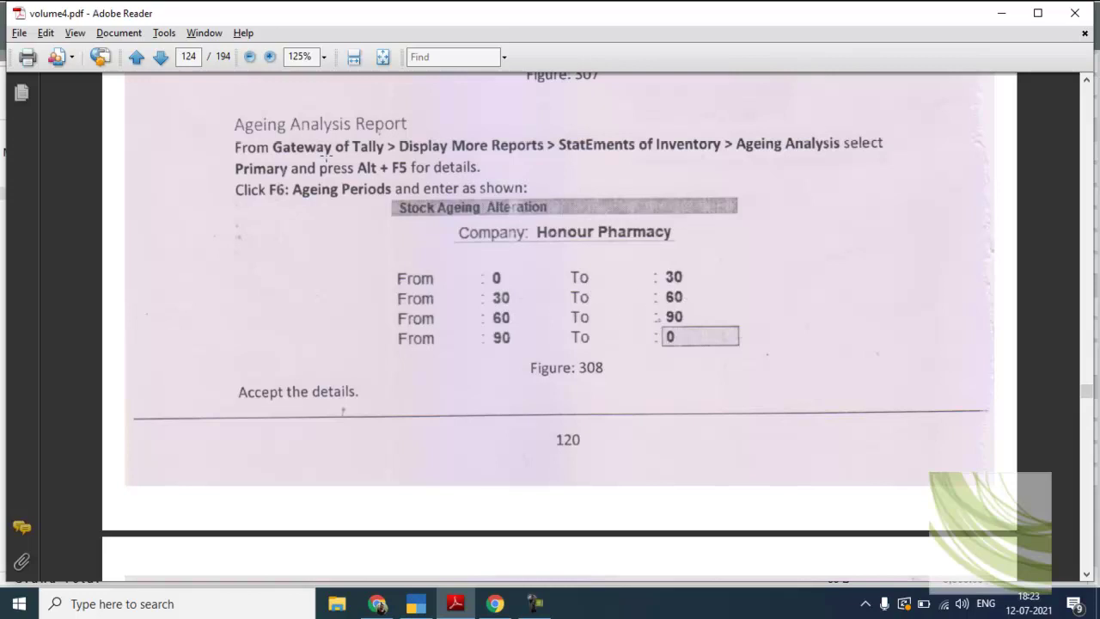
Step: Switch back to TallyPrime, leave the Stock Summary, and go to Statements of Inventory among the additional display reports
{"action": "key", "text": "alt+Tab"}
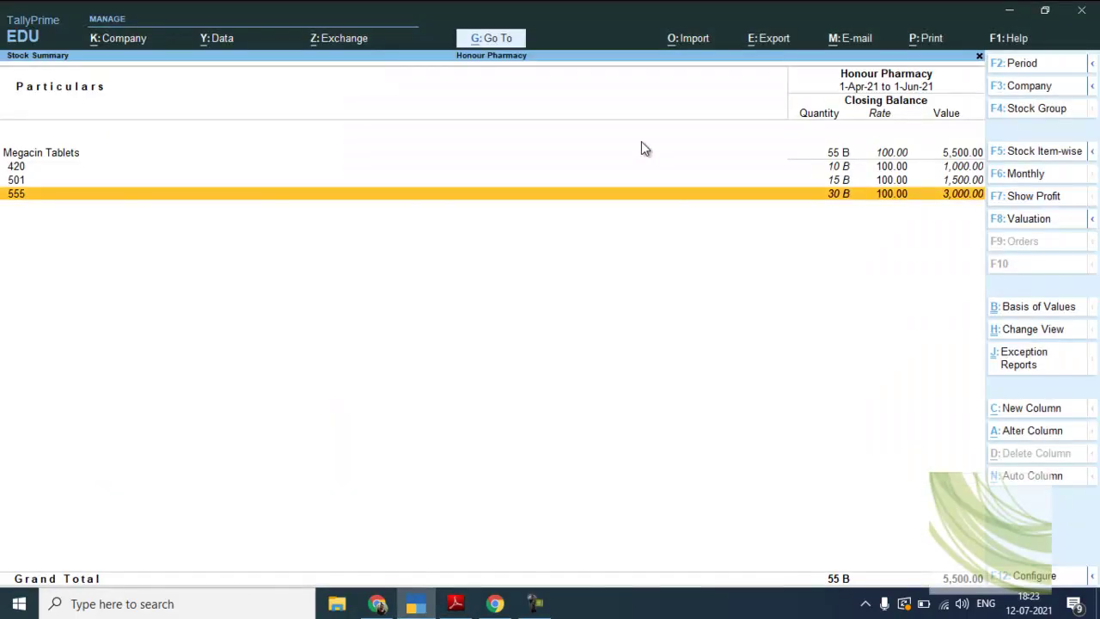
{"action": "key", "text": "Escape"}
{"action": "key", "text": "Escape"}
{"action": "key", "text": "Escape"}
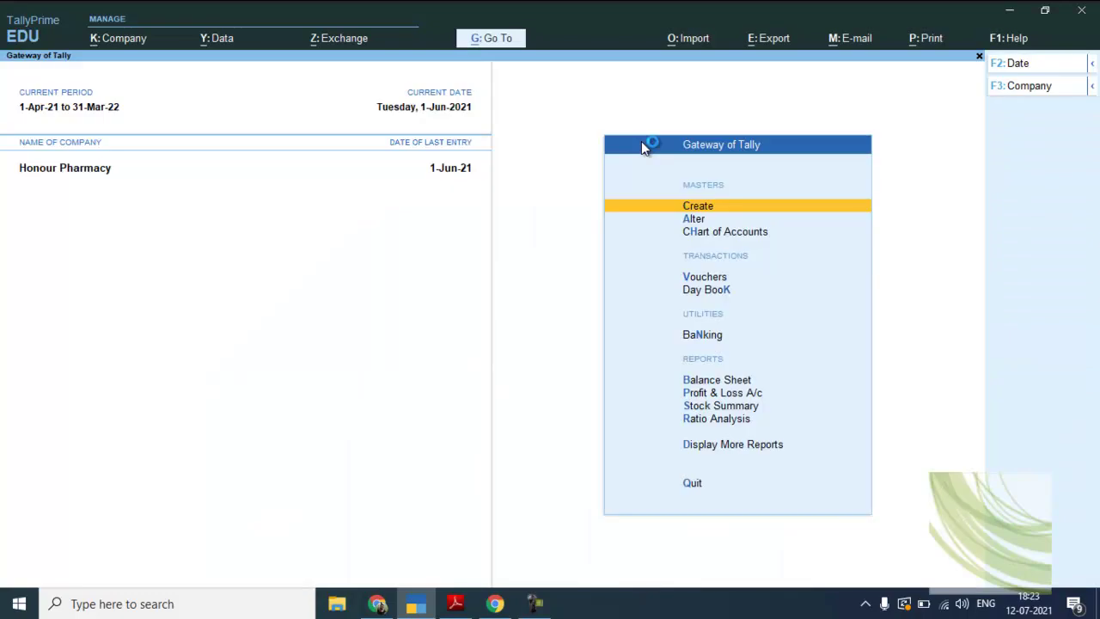
{"action": "key", "text": "d"}
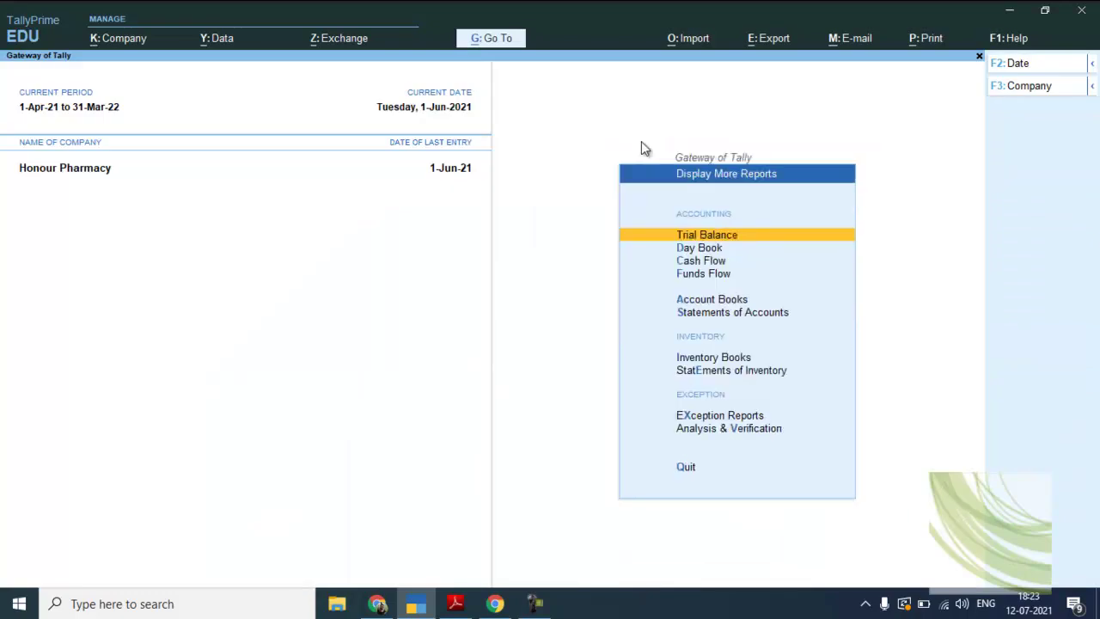
{"action": "key", "text": "s"}
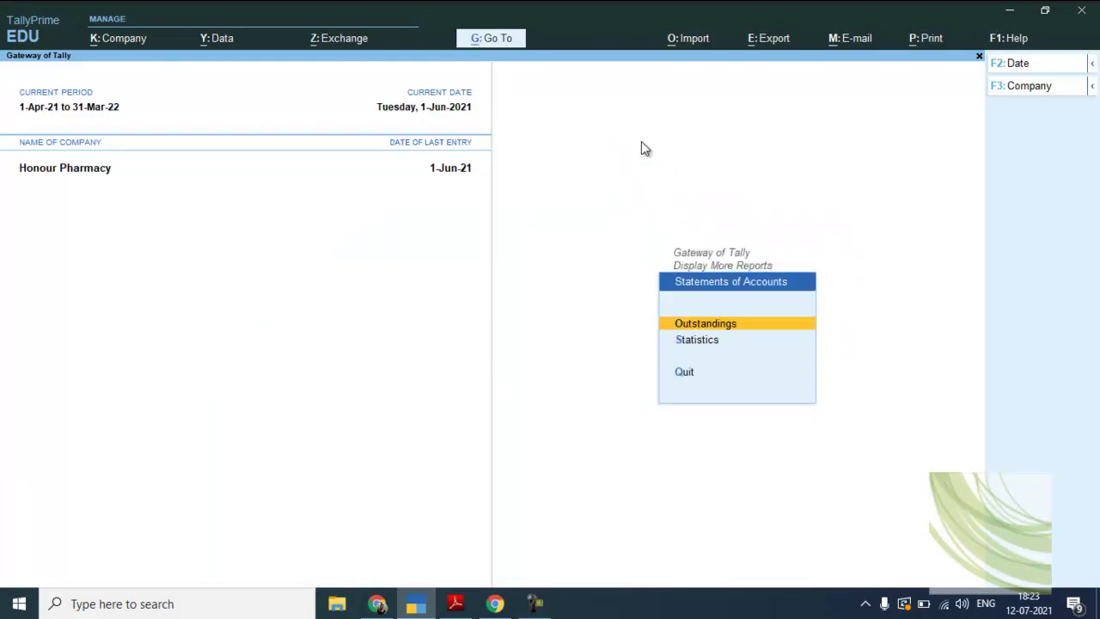
{"action": "key", "text": "Escape"}
{"action": "key", "text": "e"}
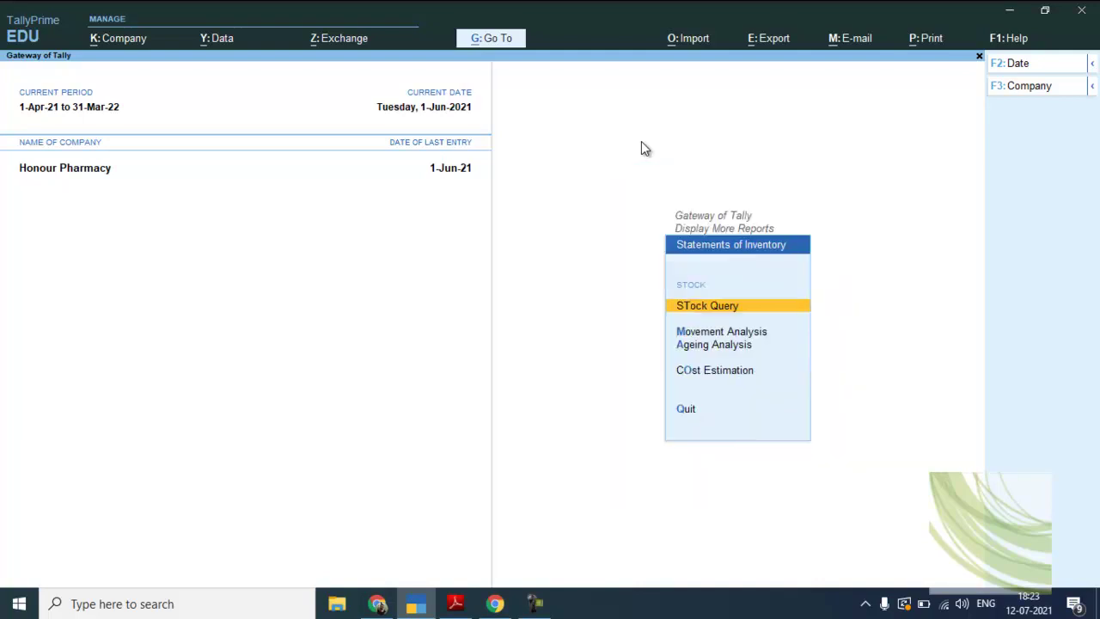
Step: Check the report path in the manual and open the Ageing Analysis report for the Primary stock group
{"action": "key", "text": "alt+Tab"}
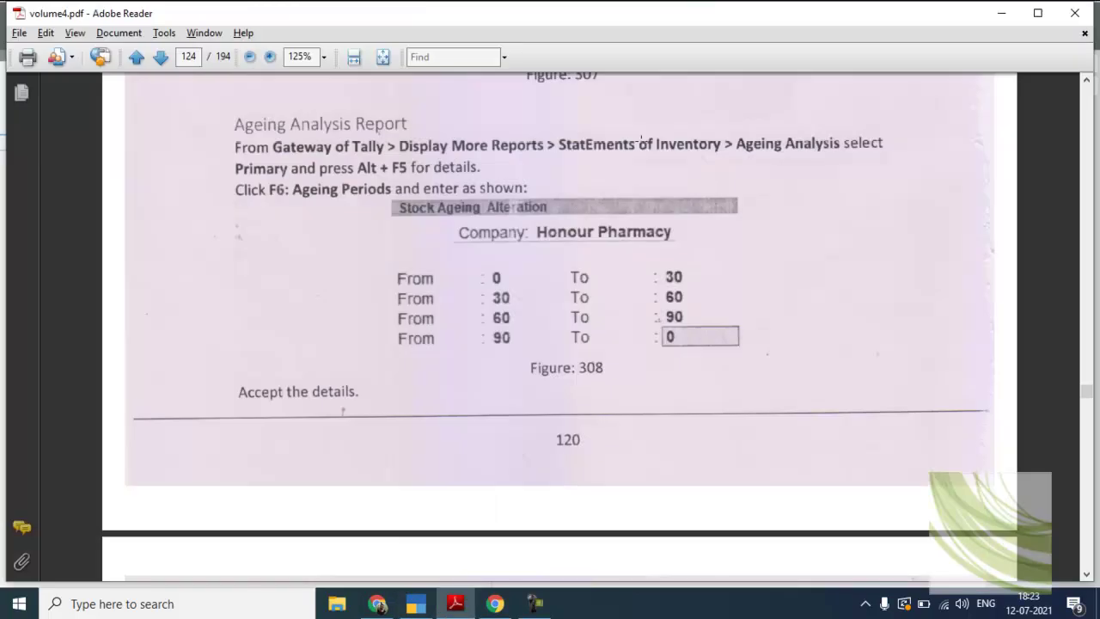
{"action": "key", "text": "alt+Tab"}
{"action": "key", "text": "Down"}
{"action": "key", "text": "Down"}
{"action": "key", "text": "Down"}
{"action": "key", "text": "Up"}
{"action": "key", "text": "Up"}
{"action": "key", "text": "Down"}
{"action": "key", "text": "Return"}
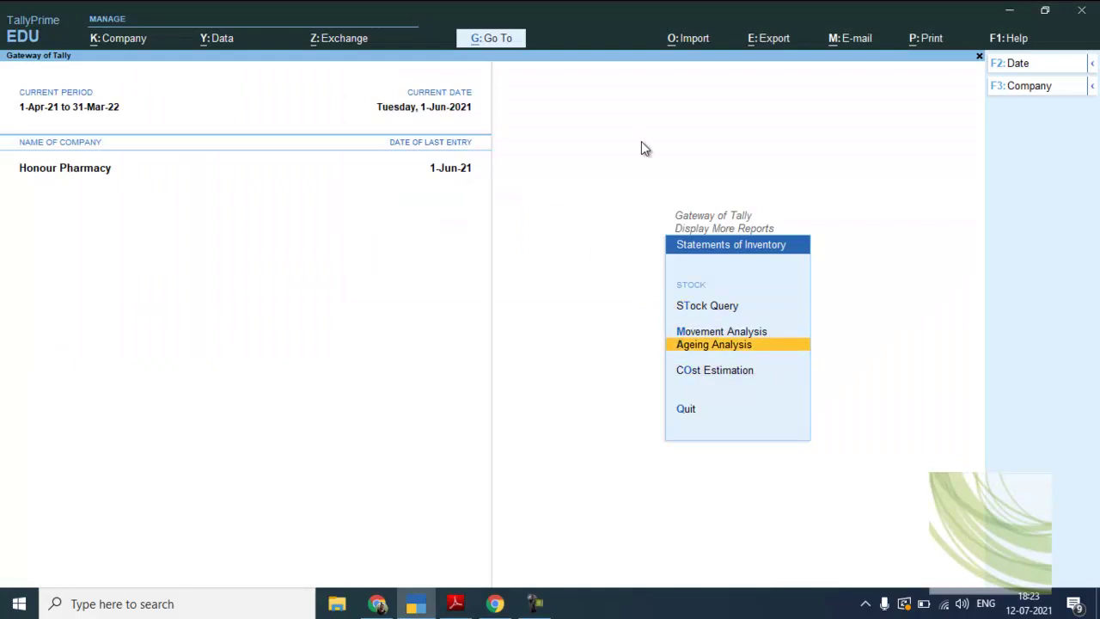
{"action": "key", "text": "Return"}
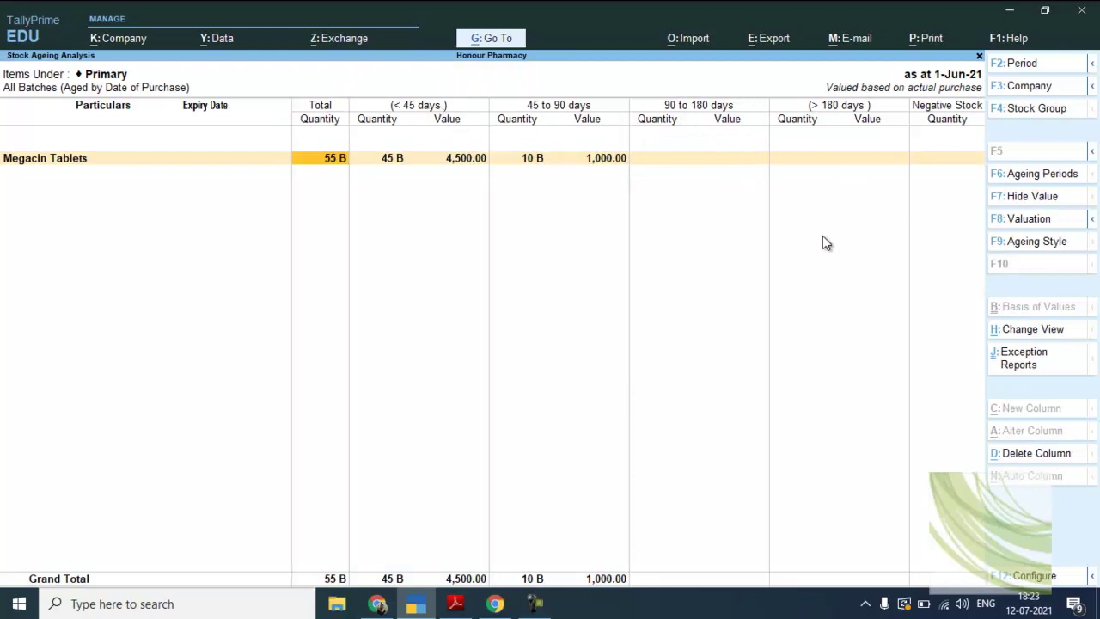
Step: Following the manual, set the stock ageing periods to 0–30, 30–60, 60–90 and 90–0, and stay in the Stock Ageing Analysis
{"action": "key", "text": "alt+Tab"}
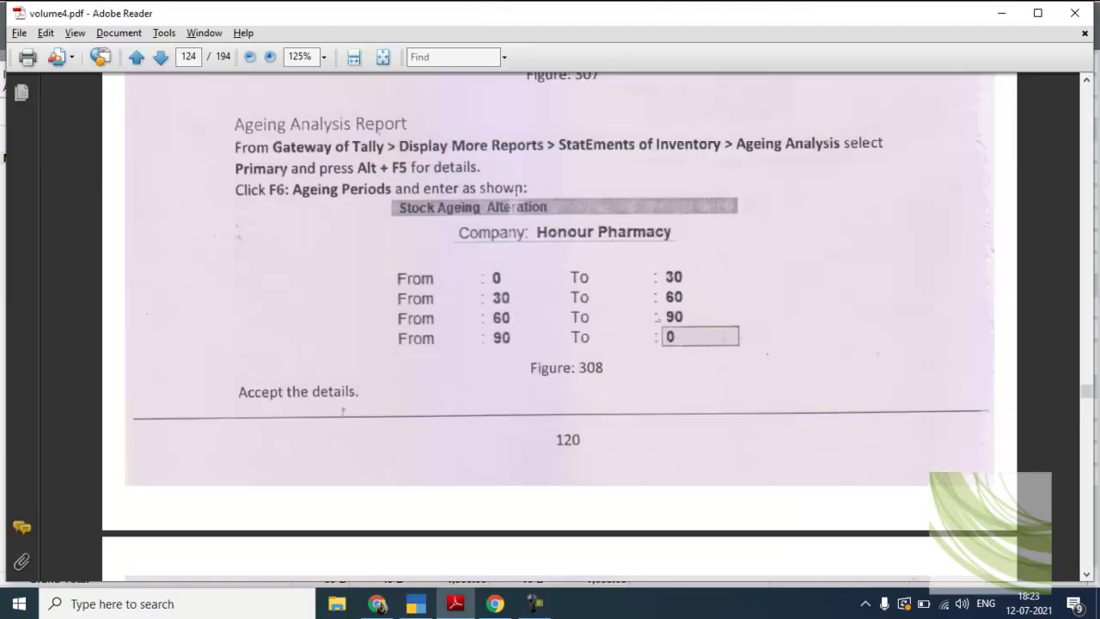
{"action": "key", "text": "alt+Tab"}
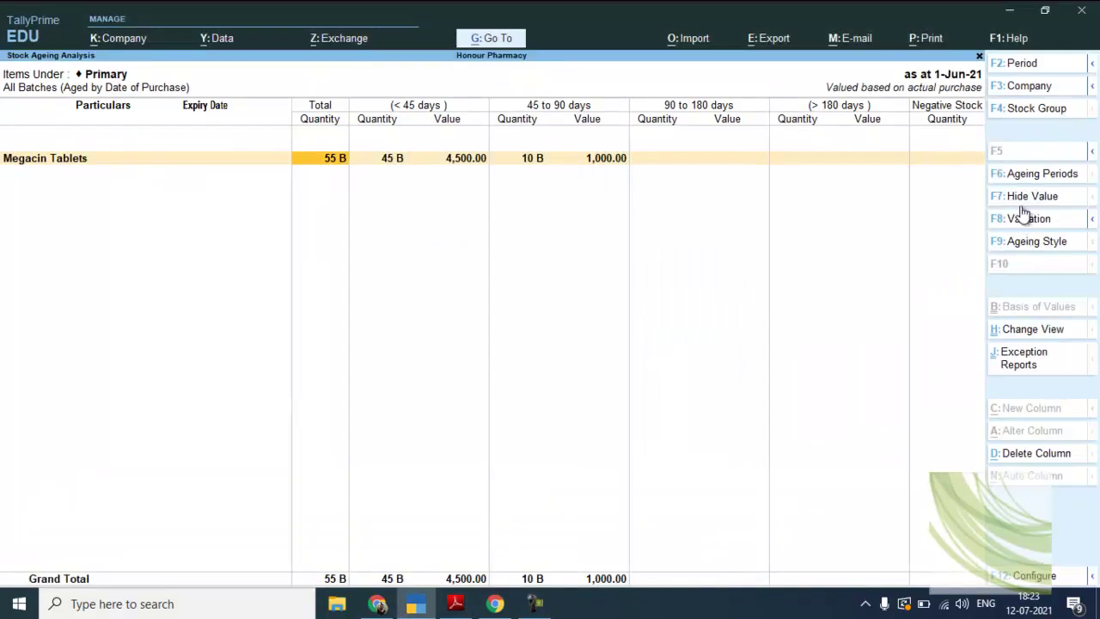
{"action": "left_click", "coordinate": [1036, 177]}
{"action": "key", "text": "alt+Tab"}
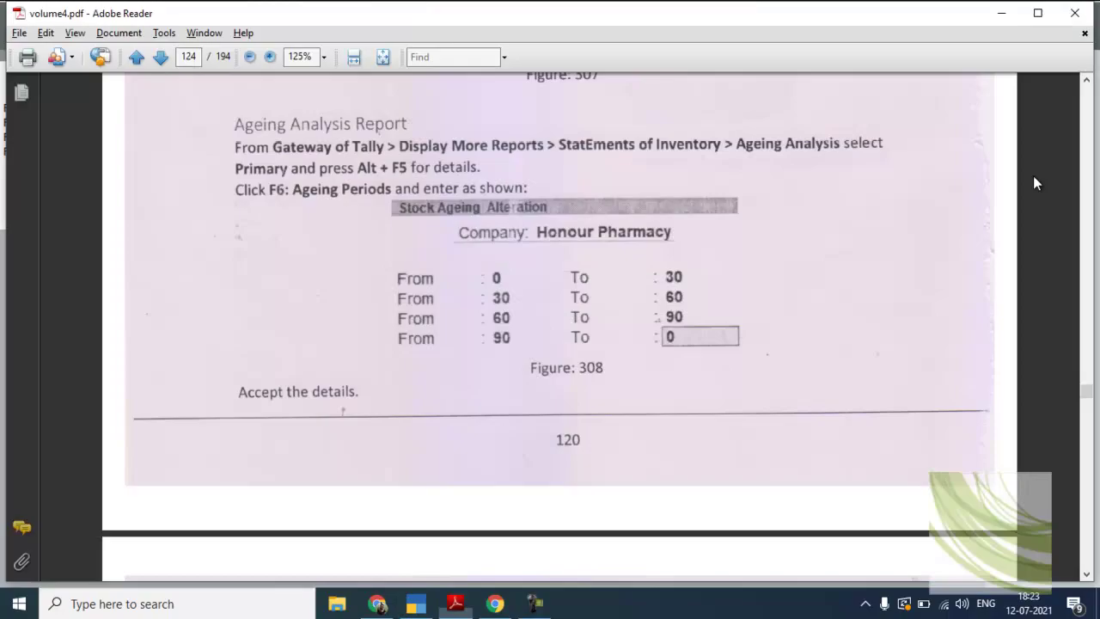
{"action": "key", "text": "alt+Tab"}
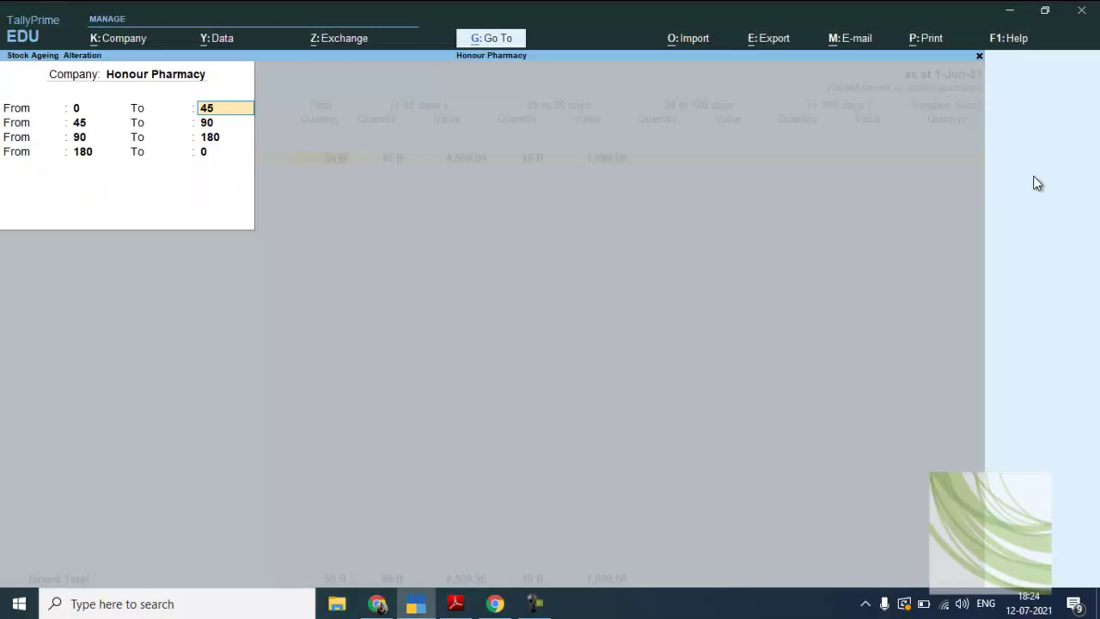
{"action": "type", "text": "30"}
{"action": "key", "text": "Return"}
{"action": "type", "text": "60"}
{"action": "key", "text": "Return"}
{"action": "type", "text": "90"}
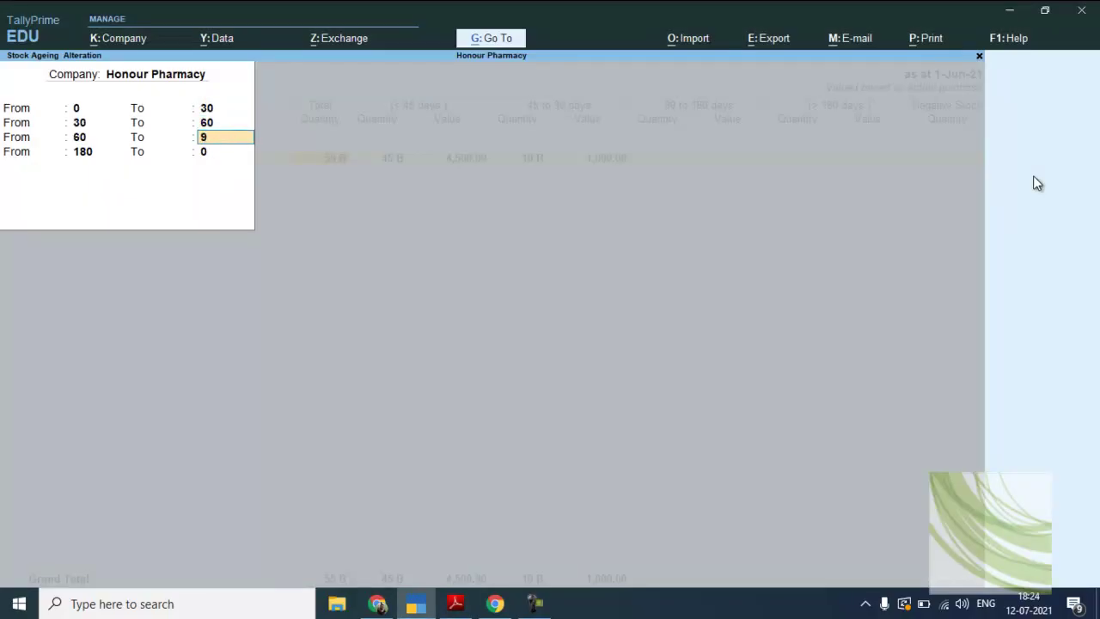
{"action": "key", "text": "Return"}
{"action": "key", "text": "alt+Tab"}
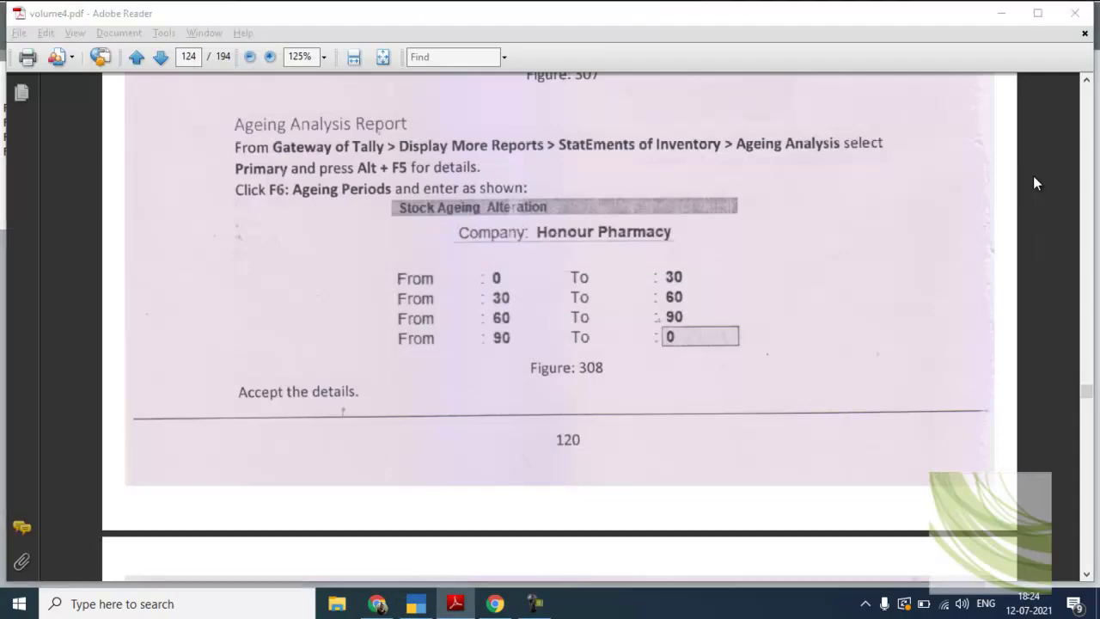
{"action": "key", "text": "alt+Tab"}
{"action": "key", "text": "Return"}
{"action": "key", "text": "Return"}
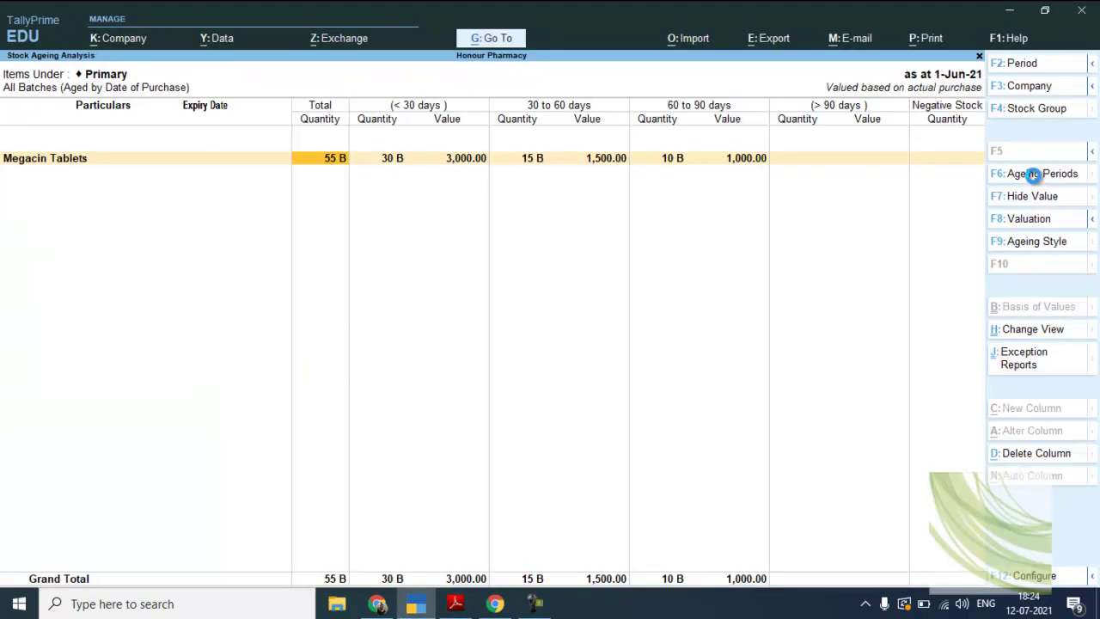
{"action": "key", "text": "Return"}
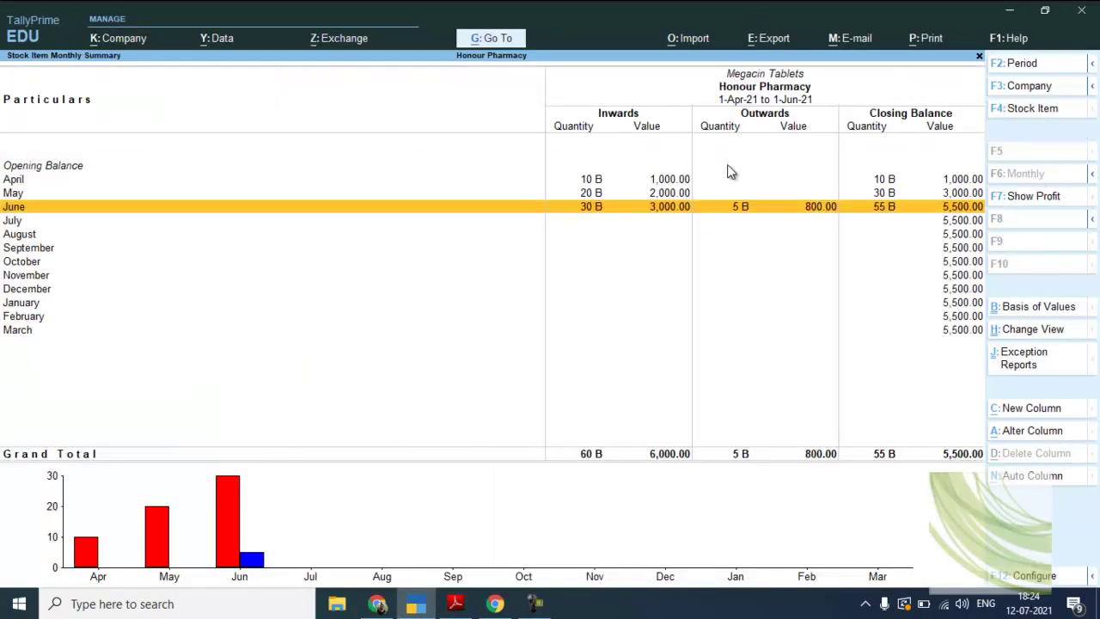
{"action": "key", "text": "Escape"}
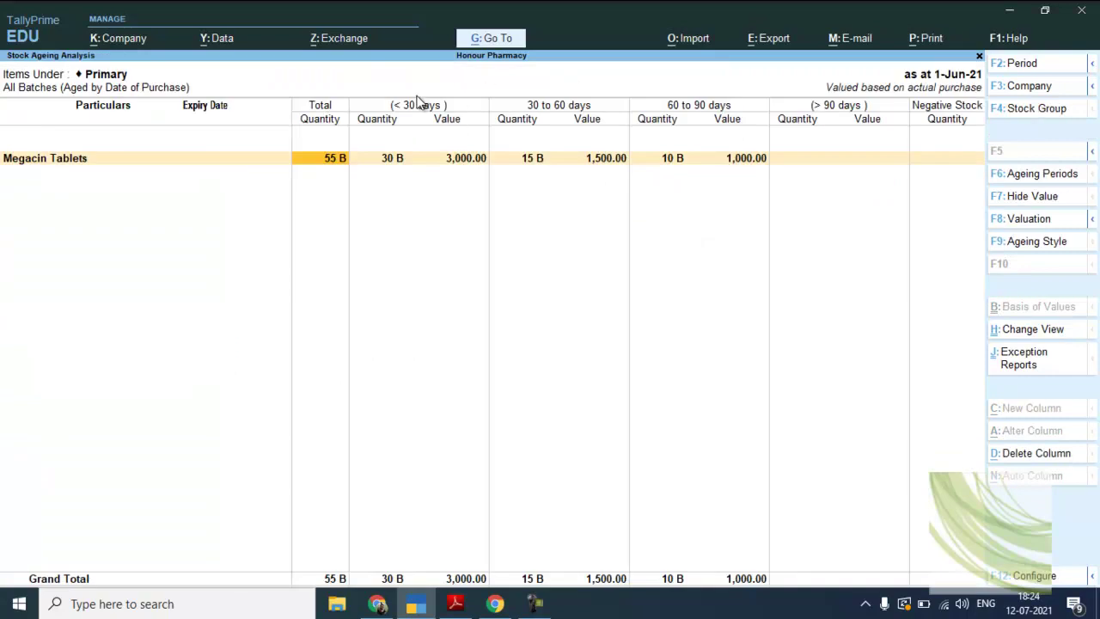
Step: Consult the manual's sample ageing report, show the Stock Ageing Analysis in detail by batch, and examine batch 420
{"action": "key", "text": "alt+Tab"}
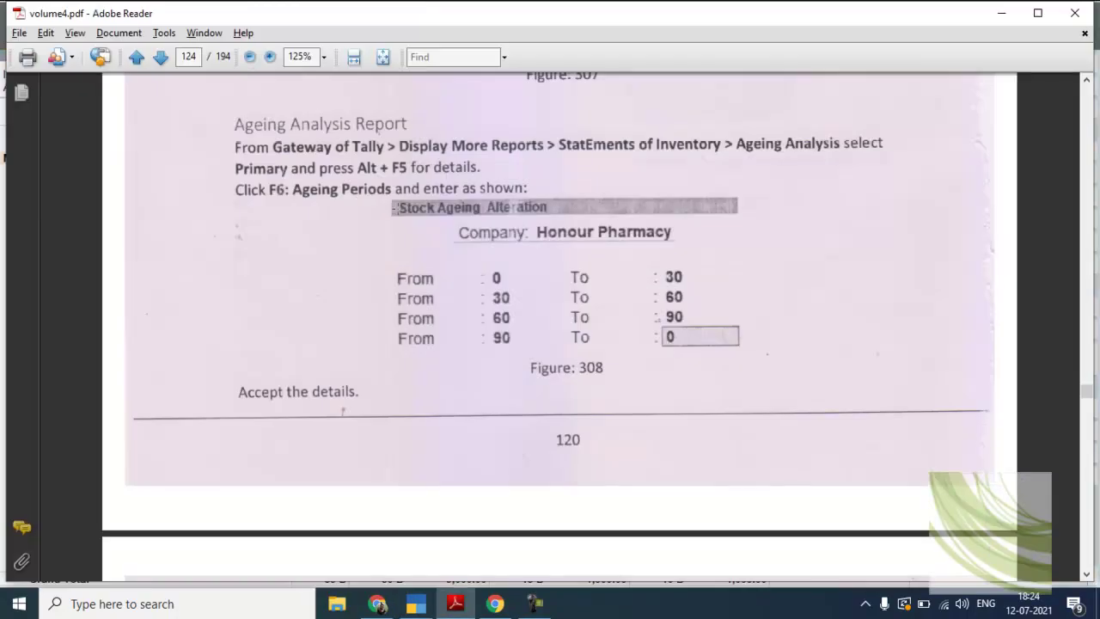
{"action": "scroll", "coordinate": [395, 207], "scroll_direction": "down", "scroll_amount": 2}
{"action": "scroll", "coordinate": [398, 209], "scroll_direction": "down", "scroll_amount": 5}
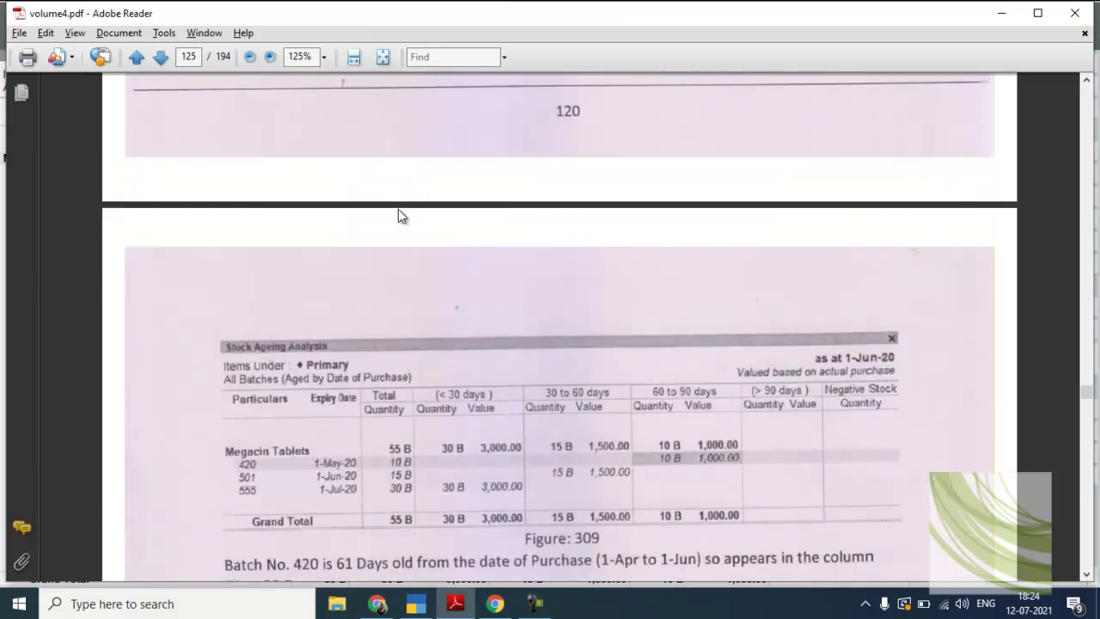
{"action": "scroll", "coordinate": [398, 209], "scroll_direction": "up", "scroll_amount": 5}
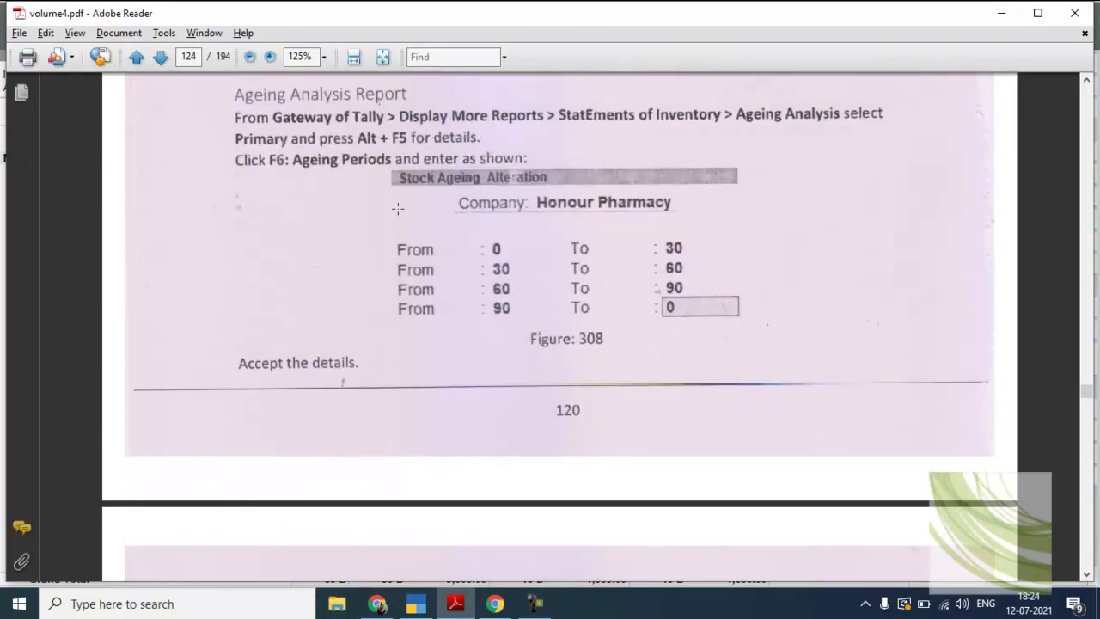
{"action": "scroll", "coordinate": [398, 209], "scroll_direction": "down", "scroll_amount": 4}
{"action": "scroll", "coordinate": [398, 209], "scroll_direction": "down", "scroll_amount": 3}
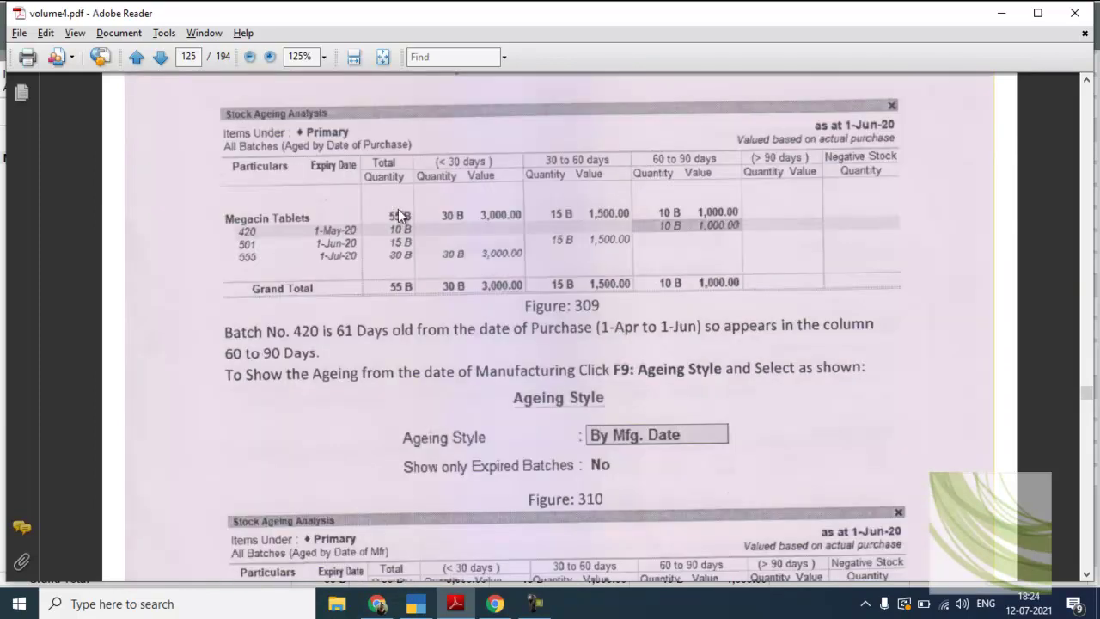
{"action": "key", "text": "alt+Tab"}
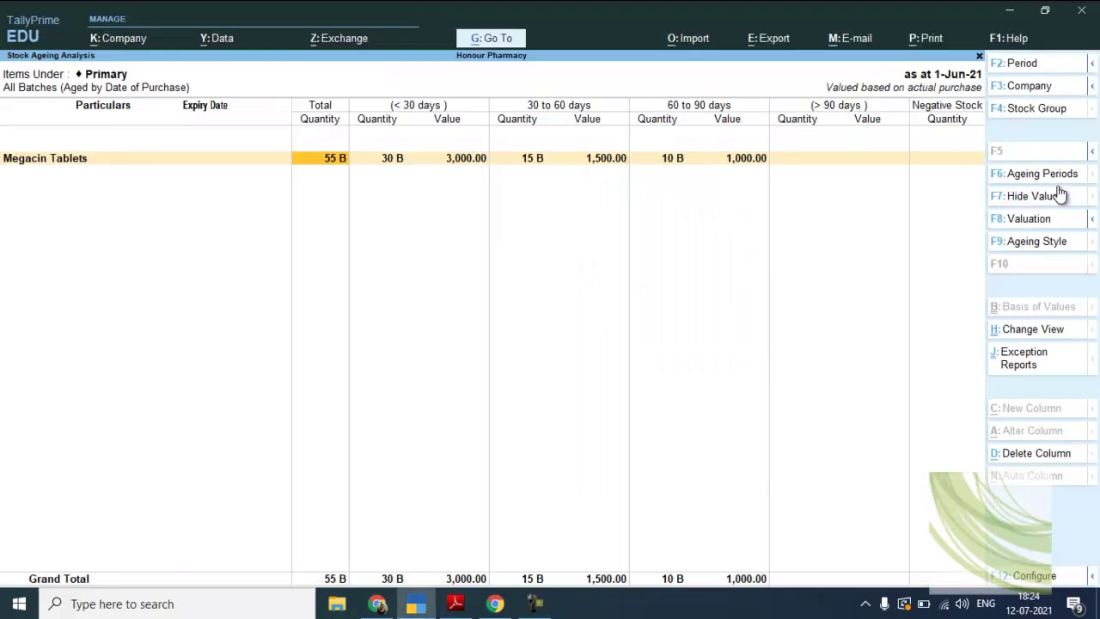
{"action": "left_click", "coordinate": [1023, 152]}
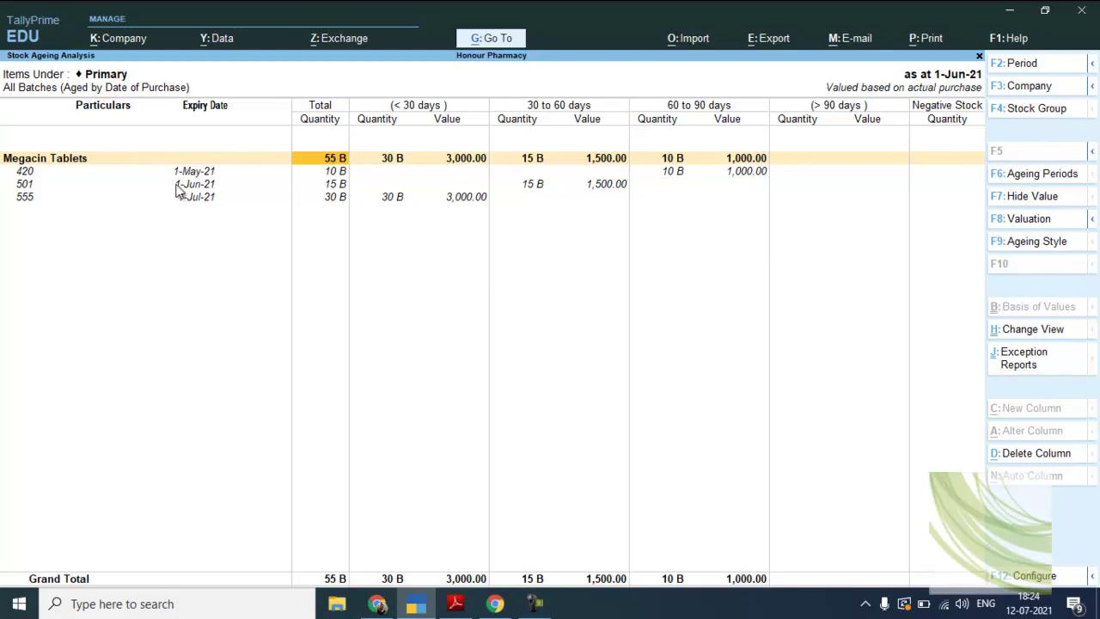
{"action": "key", "text": "Down"}
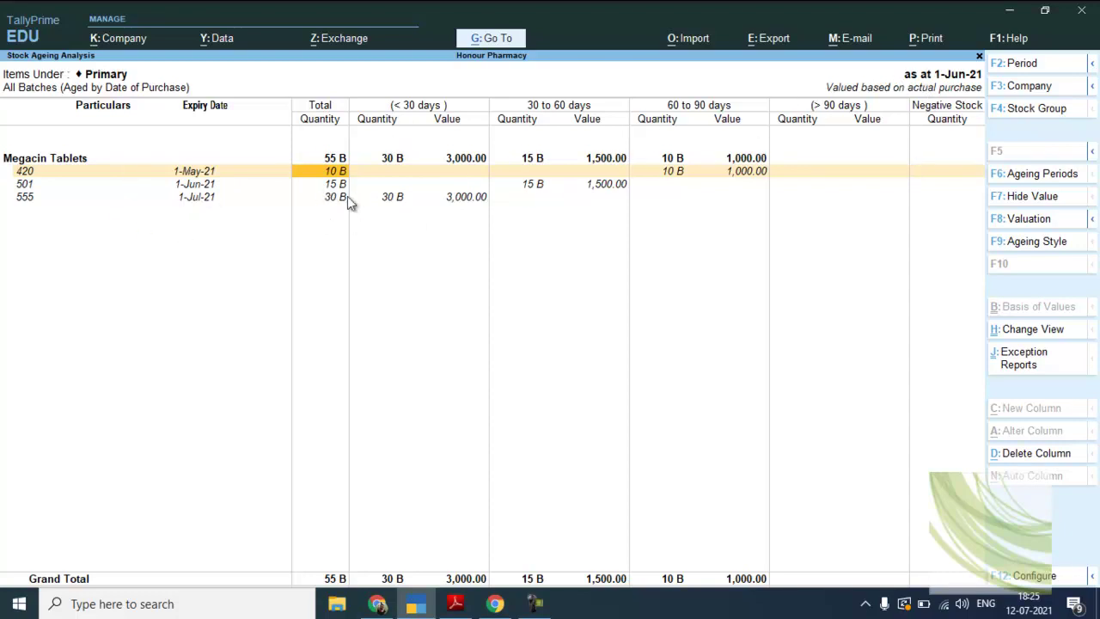
Step: Following the manual, set the Stock Ageing Analysis ageing style to By Mfg. Date with Show only Expired Batches at No
{"action": "key", "text": "alt+Tab"}
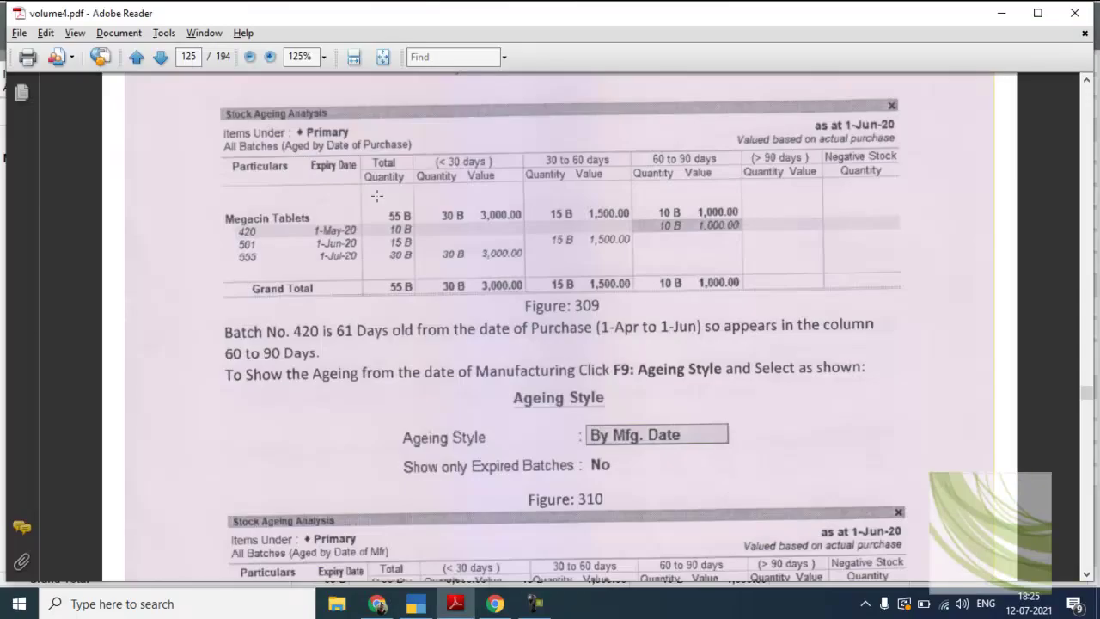
{"action": "scroll", "coordinate": [376, 196], "scroll_direction": "down", "scroll_amount": 3}
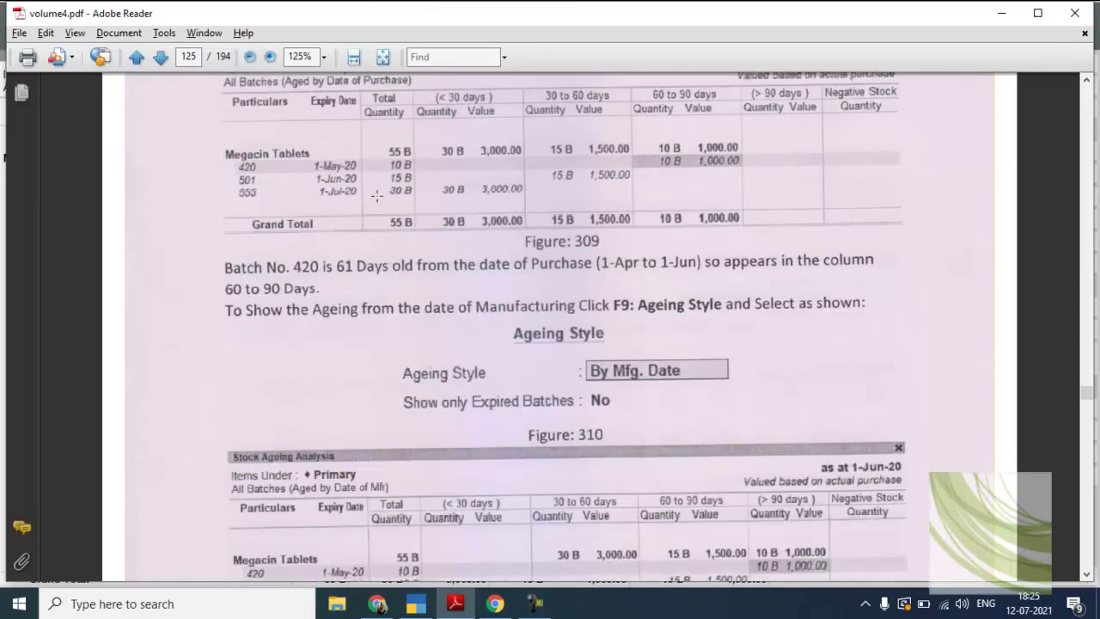
{"action": "scroll", "coordinate": [377, 196], "scroll_direction": "down", "scroll_amount": 5}
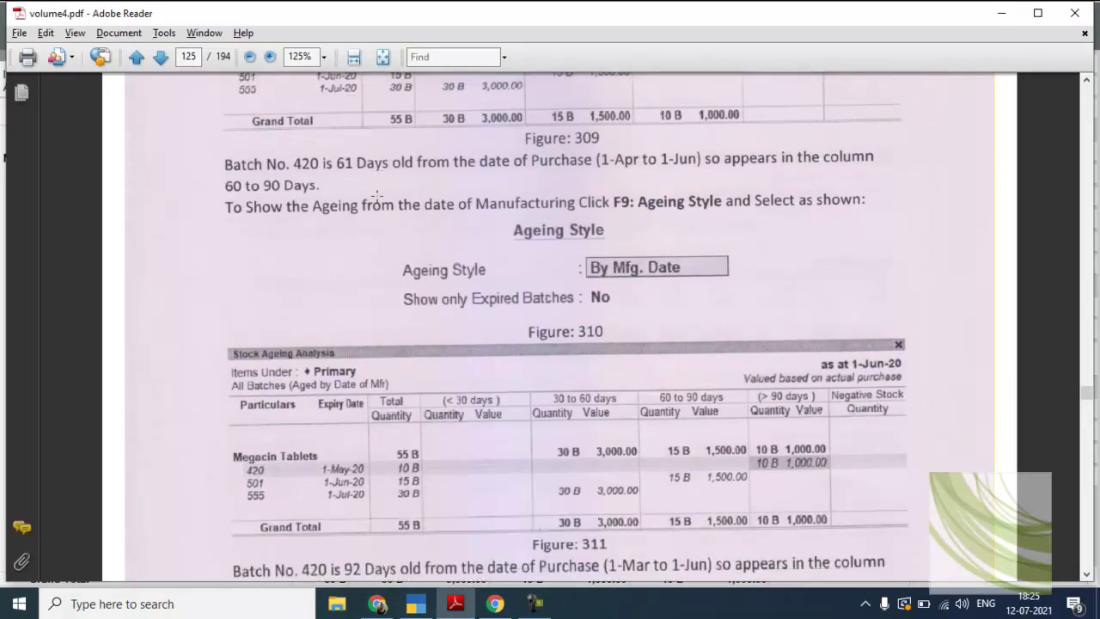
{"action": "scroll", "coordinate": [376, 196], "scroll_direction": "down", "scroll_amount": 1}
{"action": "scroll", "coordinate": [376, 196], "scroll_direction": "down", "scroll_amount": 1}
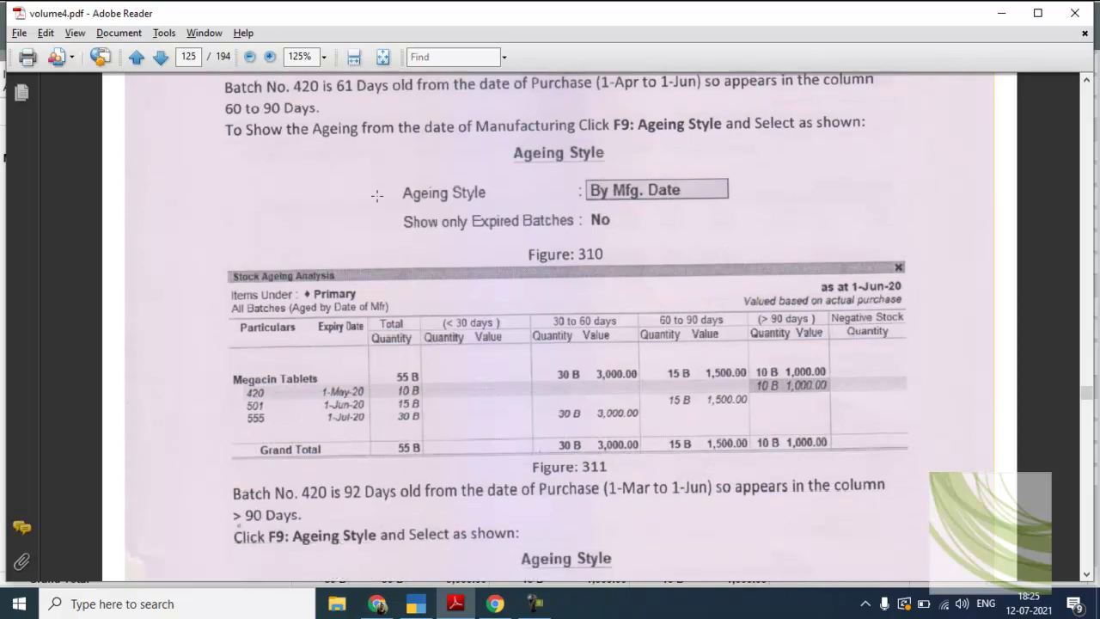
{"action": "key", "text": "alt+Tab"}
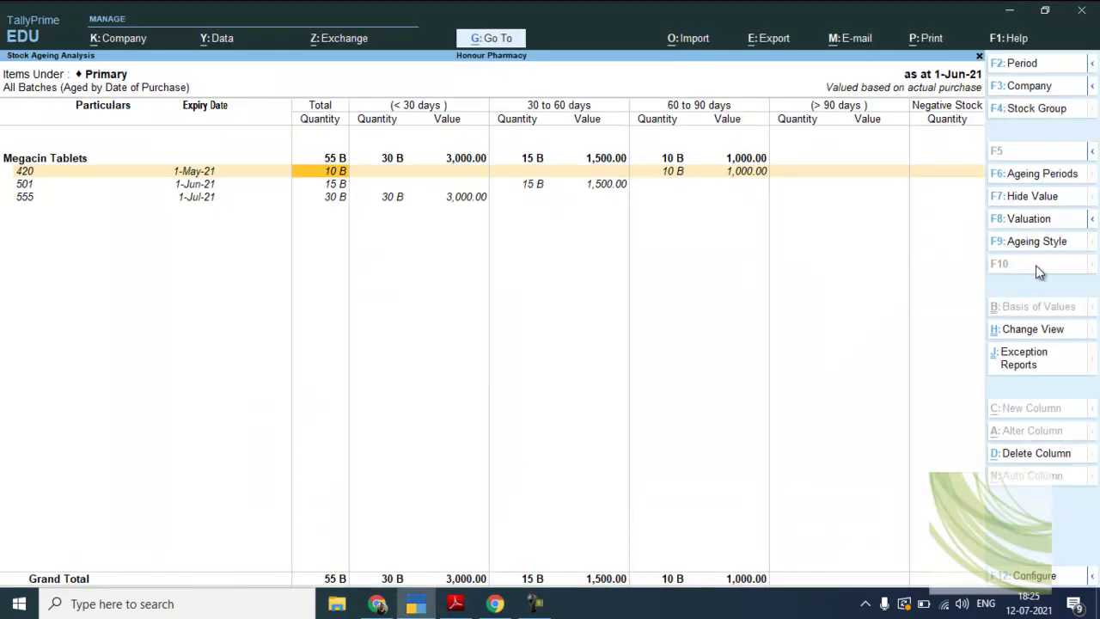
{"action": "left_click", "coordinate": [1036, 242]}
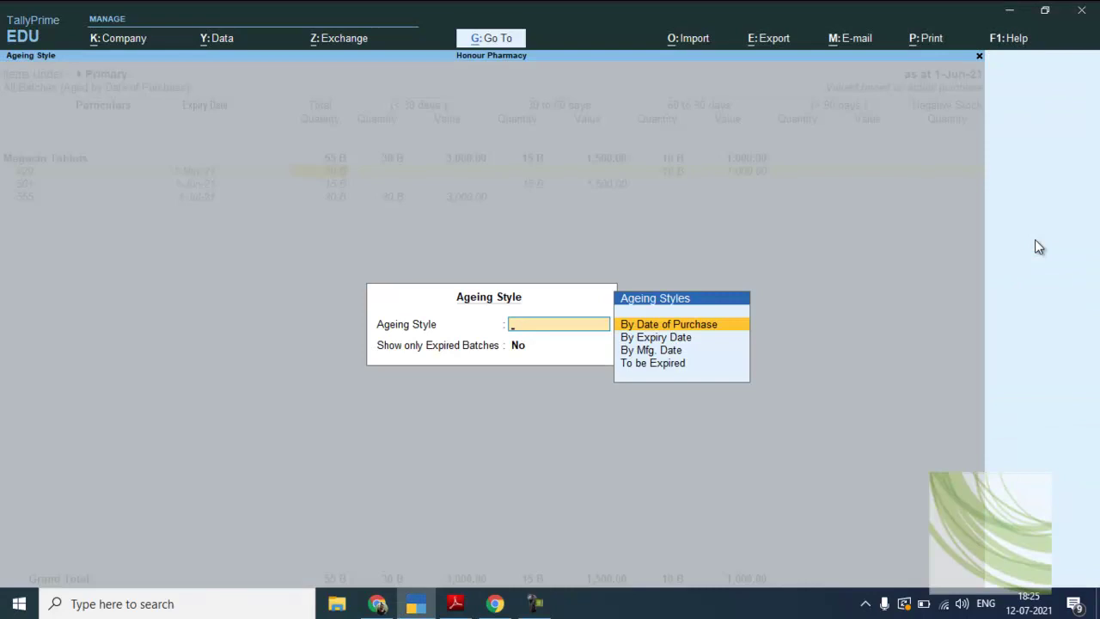
{"action": "key", "text": "Down"}
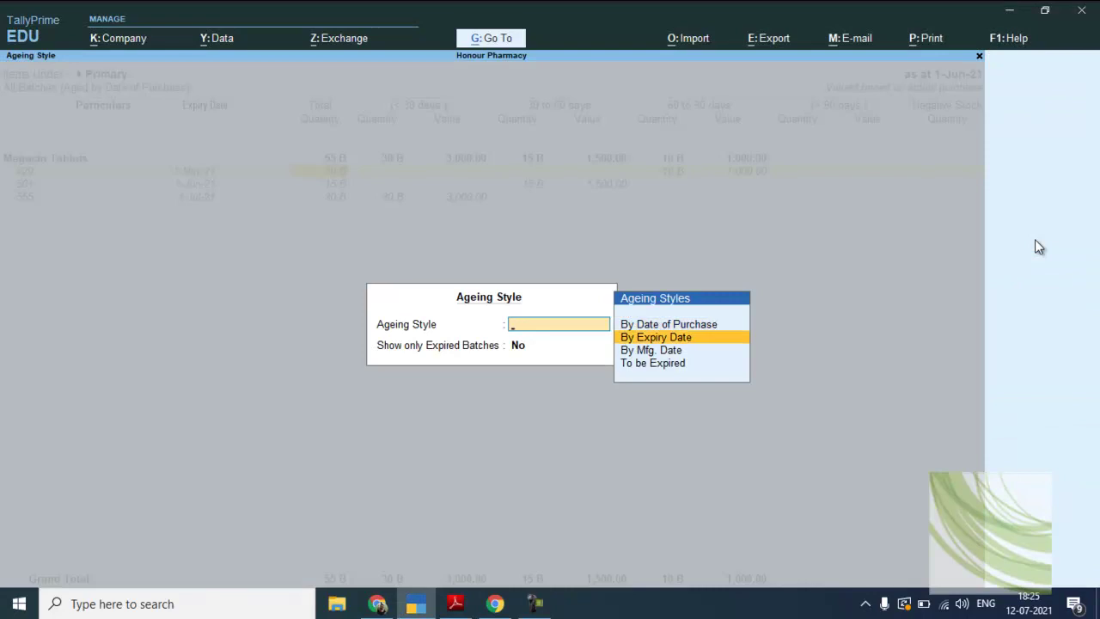
{"action": "key", "text": "Down"}
{"action": "key", "text": "Down"}
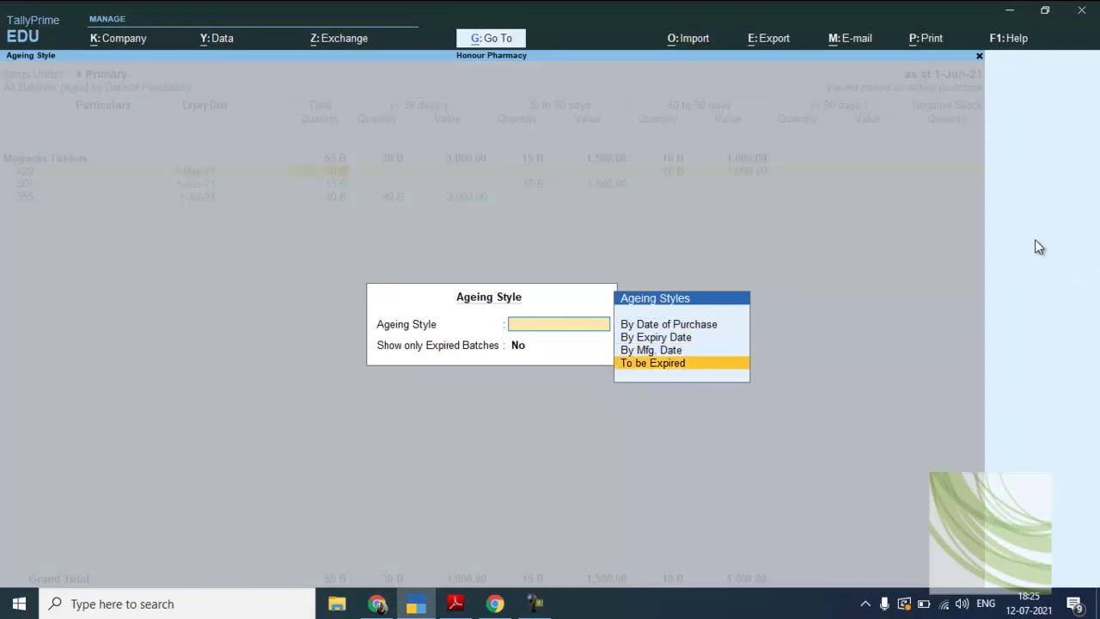
{"action": "key", "text": "Up"}
{"action": "key", "text": "Up"}
{"action": "key", "text": "Up"}
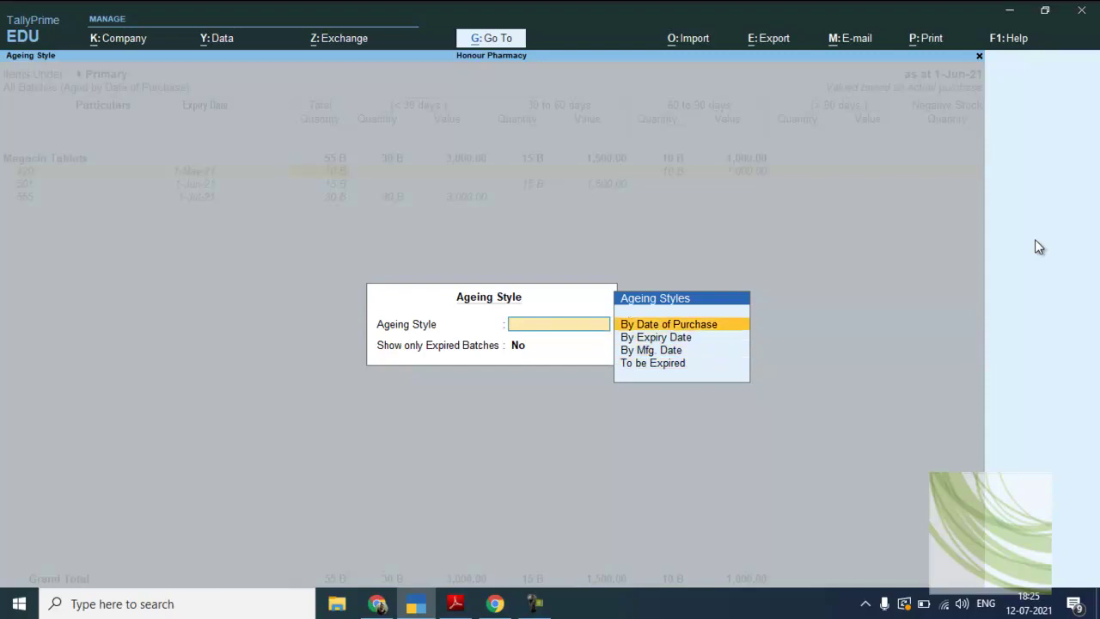
{"action": "key", "text": "Down"}
{"action": "key", "text": "Down"}
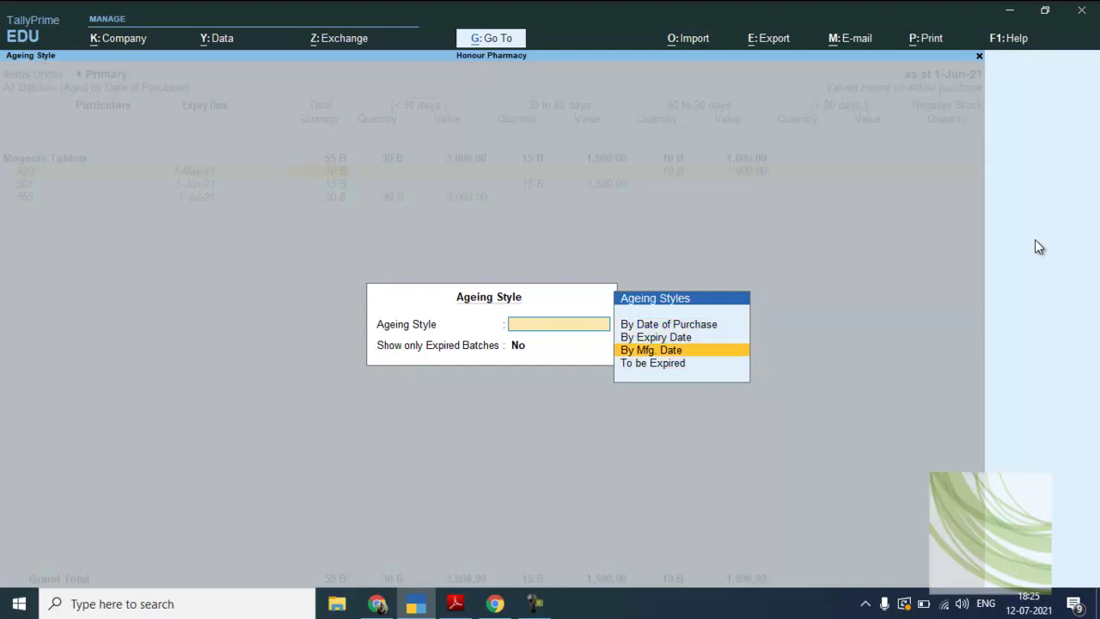
{"action": "key", "text": "Return"}
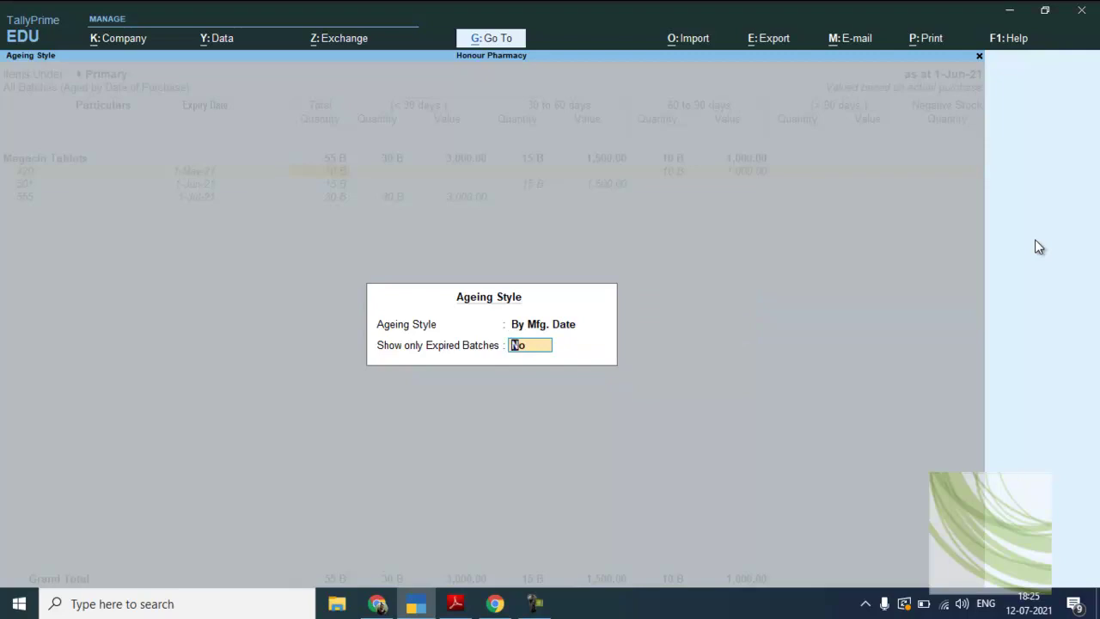
{"action": "key", "text": "Return"}
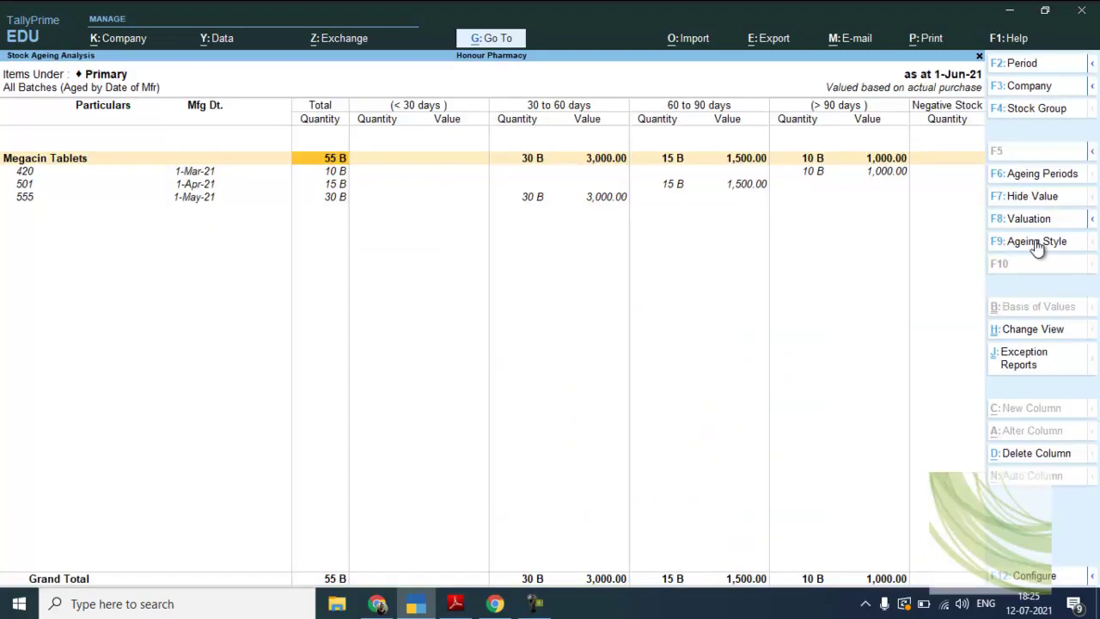
Step: Compare the manufacturing-date ageing with the manual and read its instructions for the By Expiry Date and To be Expired styles
{"action": "key", "text": "alt+Tab"}
{"action": "scroll", "coordinate": [1037, 247], "scroll_direction": "down", "scroll_amount": 5}
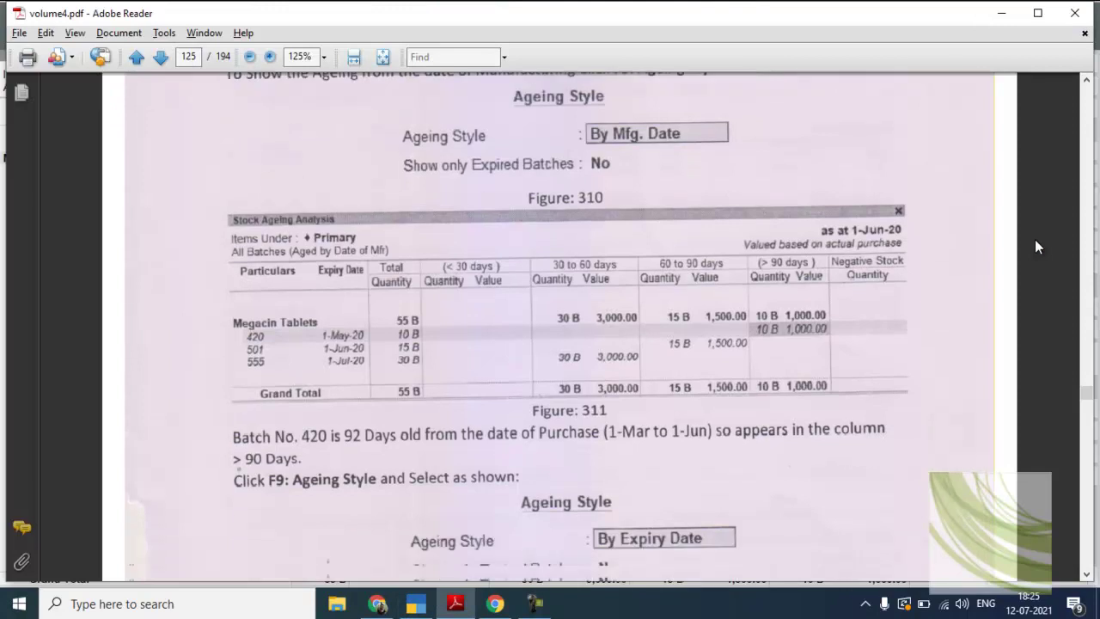
{"action": "scroll", "coordinate": [1037, 247], "scroll_direction": "down", "scroll_amount": 6}
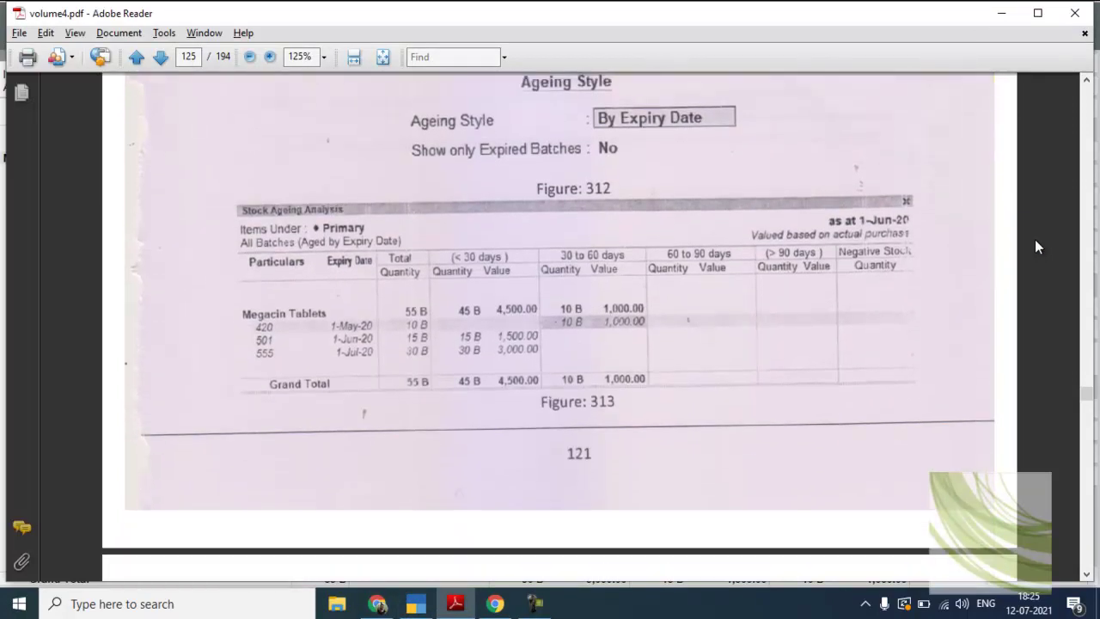
{"action": "scroll", "coordinate": [1038, 247], "scroll_direction": "down", "scroll_amount": 1}
{"action": "key", "text": "alt+Tab"}
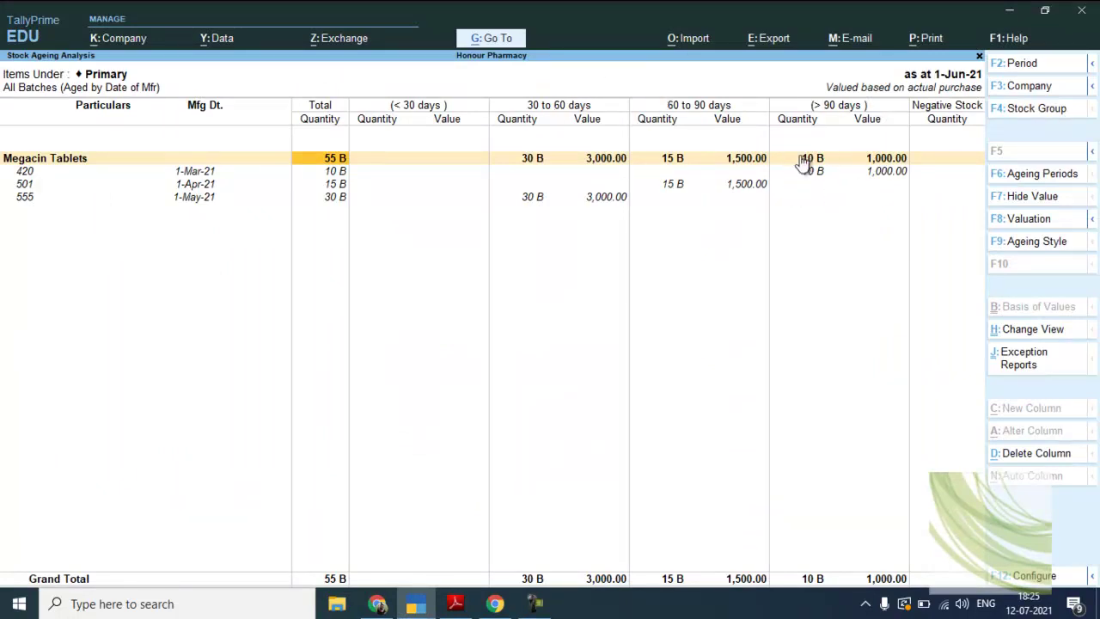
{"action": "key", "text": "alt+Tab"}
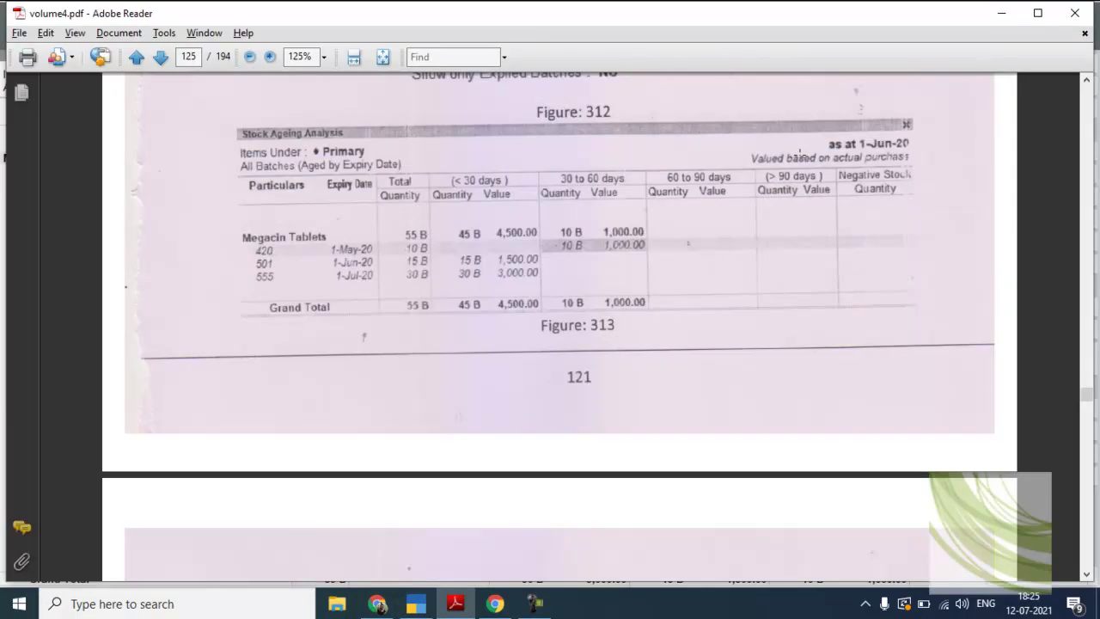
{"action": "scroll", "coordinate": [800, 155], "scroll_direction": "down", "scroll_amount": 10}
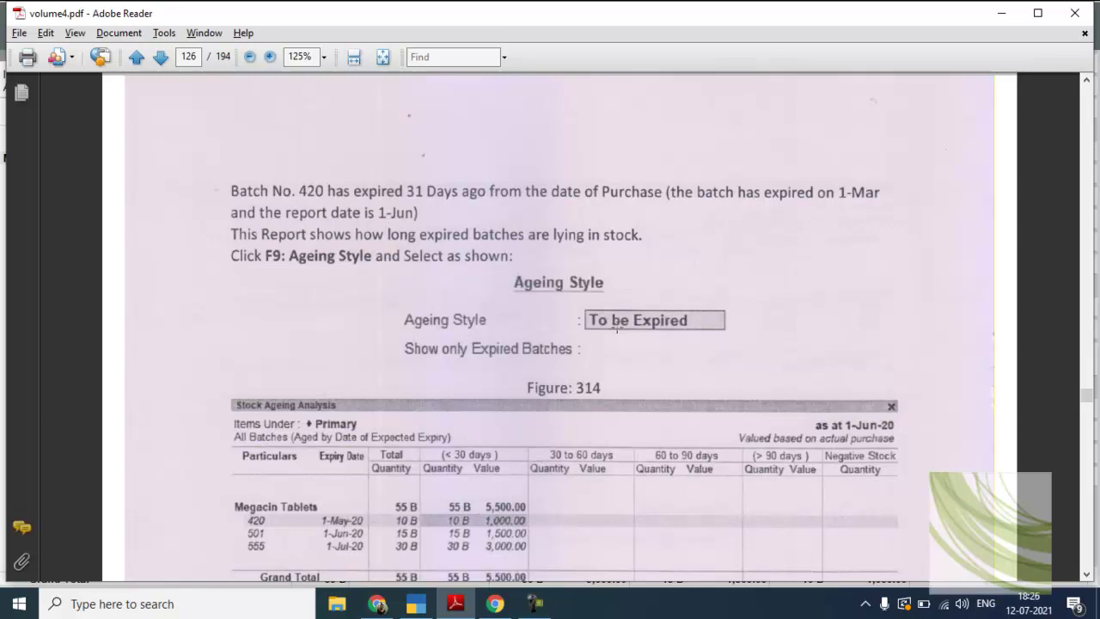
{"action": "key", "text": "alt"}
{"action": "key", "text": "Down"}
{"action": "key", "text": "Down"}
{"action": "key", "text": "Down"}
{"action": "key", "text": "Down"}
{"action": "key", "text": "Down"}
{"action": "key", "text": "Down"}
{"action": "key", "text": "Down"}
{"action": "key", "text": "Down"}
{"action": "key", "text": "Escape"}
{"action": "key", "text": "Escape"}
{"action": "scroll", "coordinate": [617, 328], "scroll_direction": "down", "scroll_amount": 4}
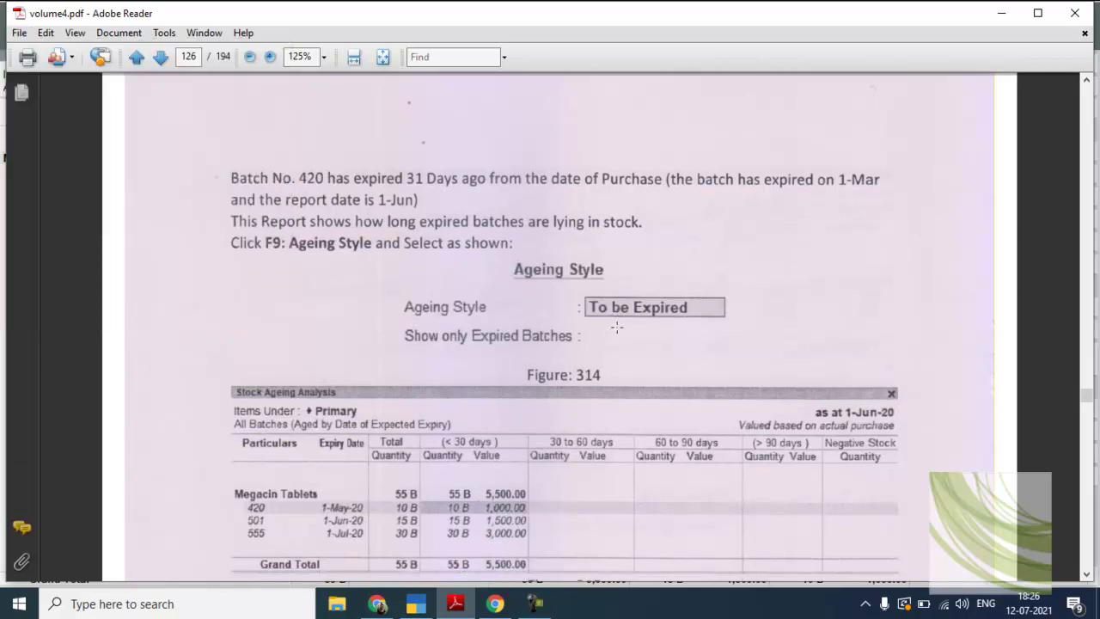
Step: Set the Stock Ageing Analysis ageing style to To be Expired and compare the report with the manual's sample
{"action": "key", "text": "alt+Tab"}
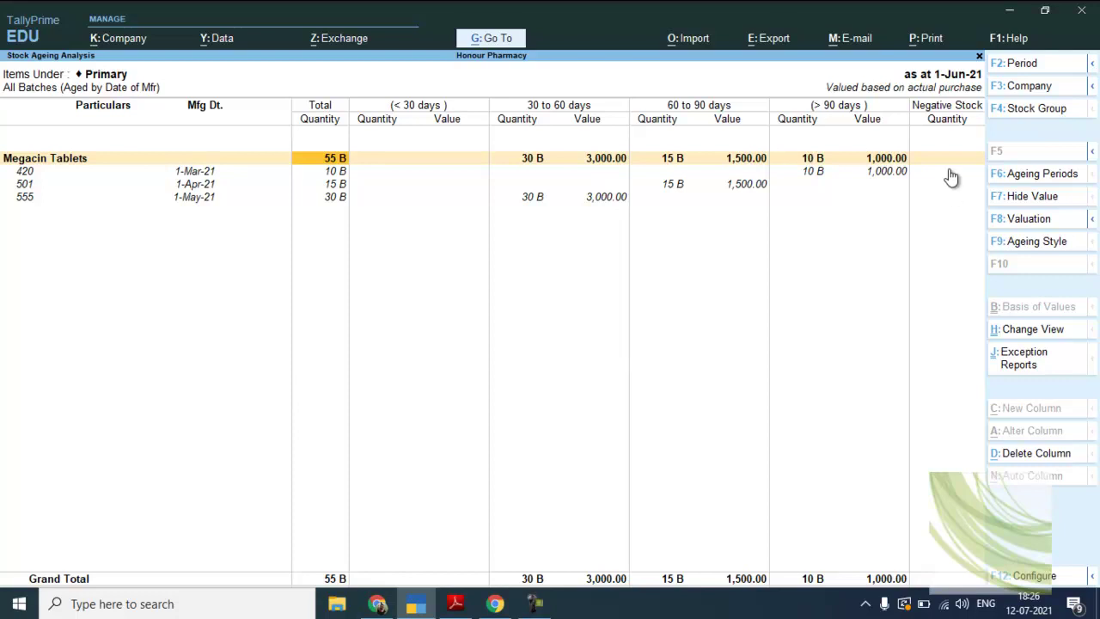
{"action": "left_click", "coordinate": [1013, 246]}
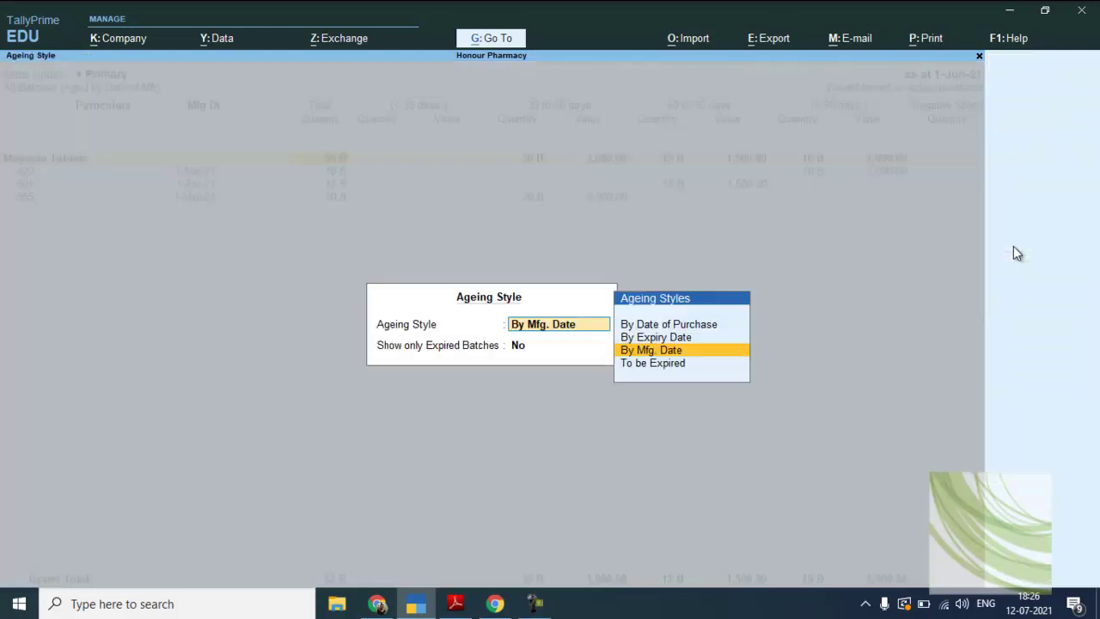
{"action": "key", "text": "Down"}
{"action": "key", "text": "Return"}
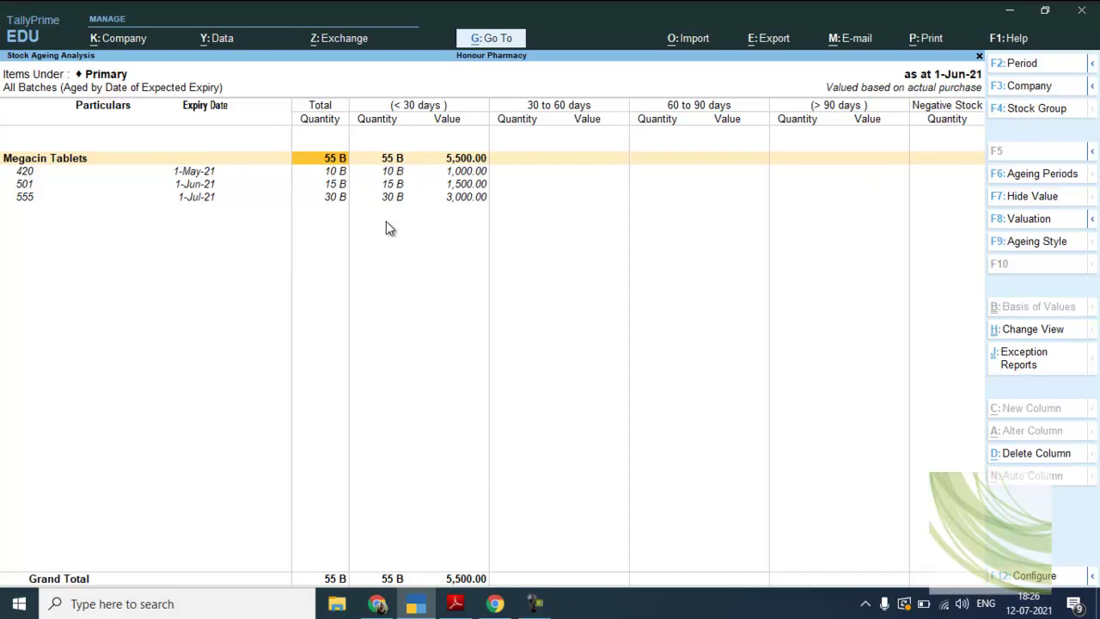
{"action": "key", "text": "alt+Tab"}
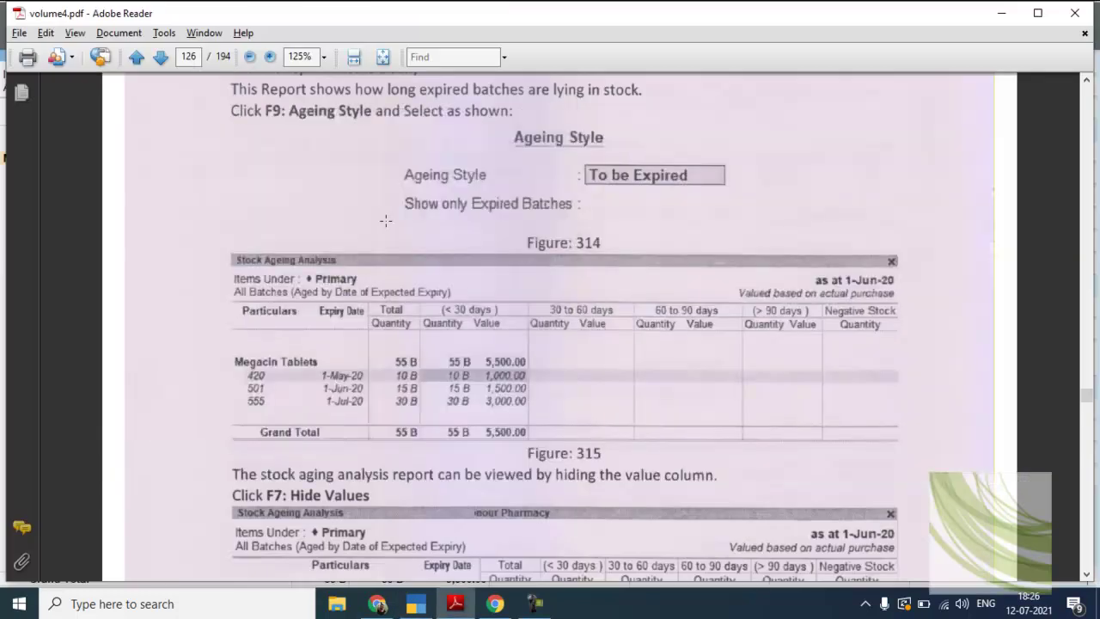
{"action": "scroll", "coordinate": [386, 222], "scroll_direction": "down", "scroll_amount": 5}
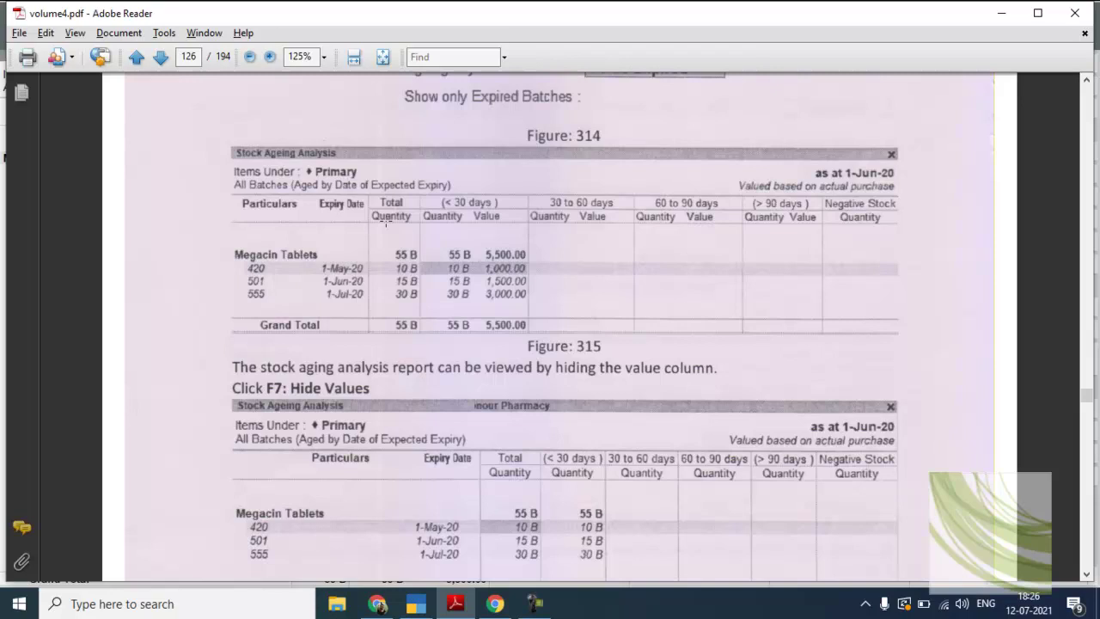
{"action": "key", "text": "alt+Tab"}
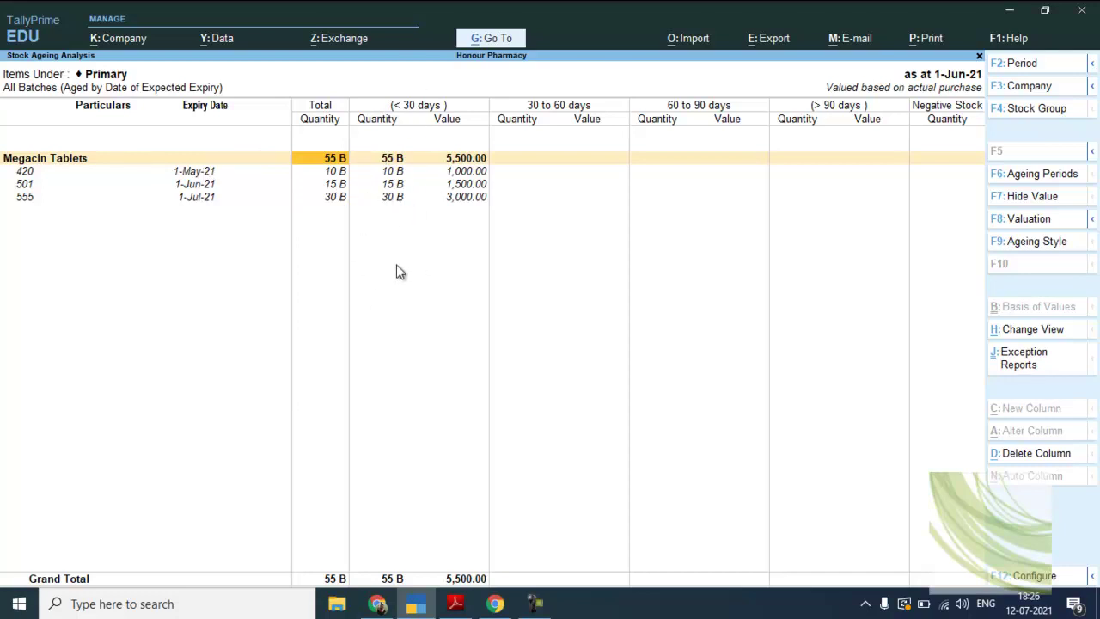
{"action": "key", "text": "alt+Tab"}
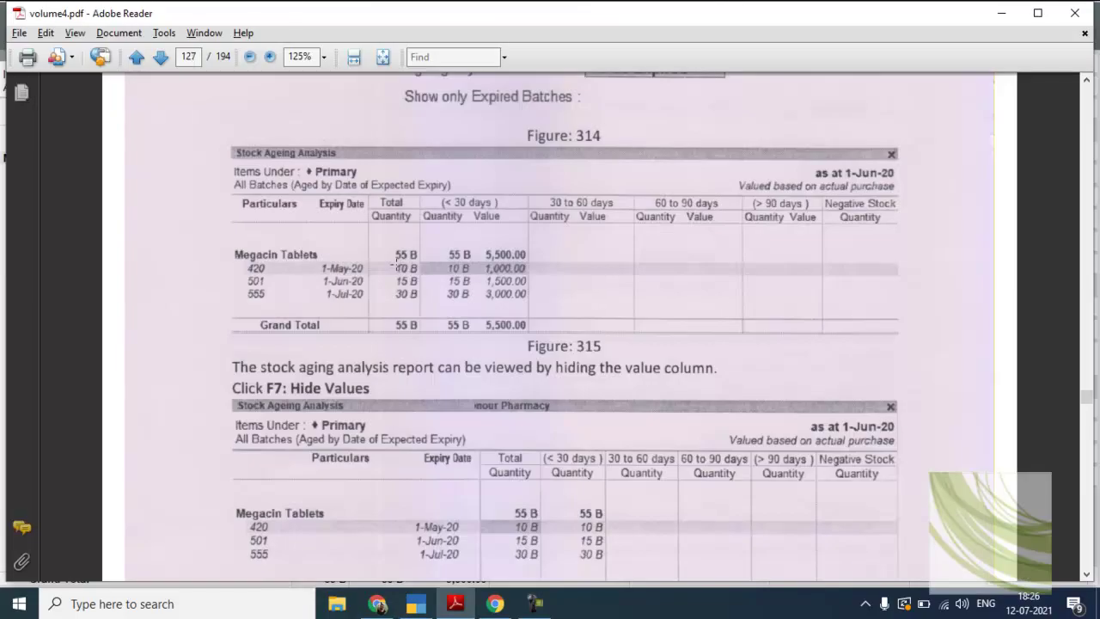
Step: Read the manual's notes on hiding values and filtering expired batches, and find its section on vouchers for a particular batch
{"action": "scroll", "coordinate": [395, 264], "scroll_direction": "down", "scroll_amount": 15}
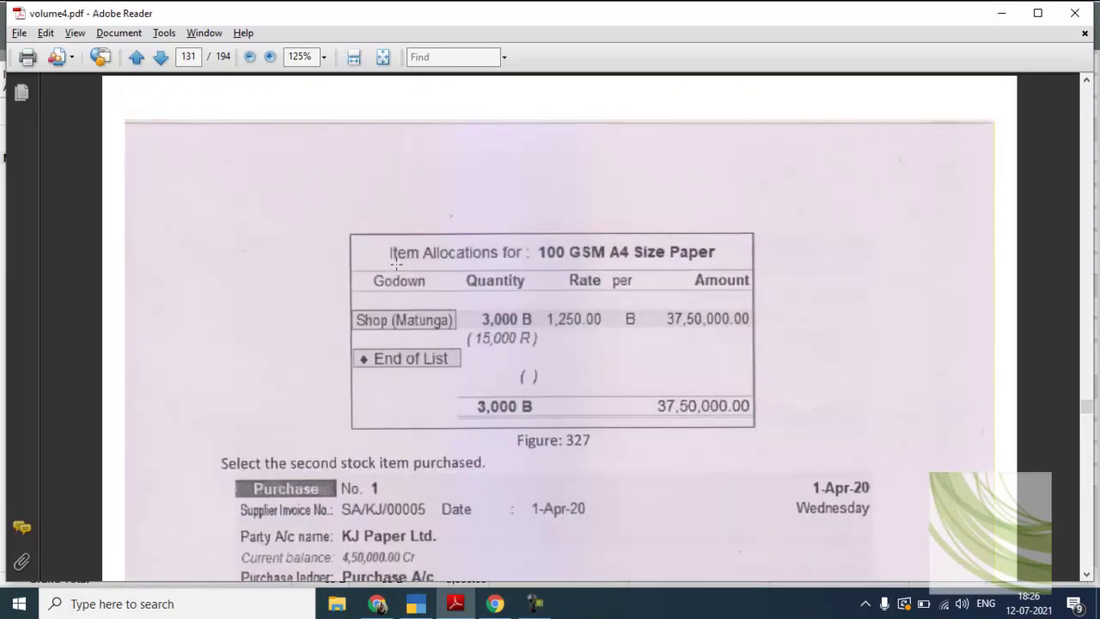
{"action": "scroll", "coordinate": [395, 264], "scroll_direction": "up", "scroll_amount": 9}
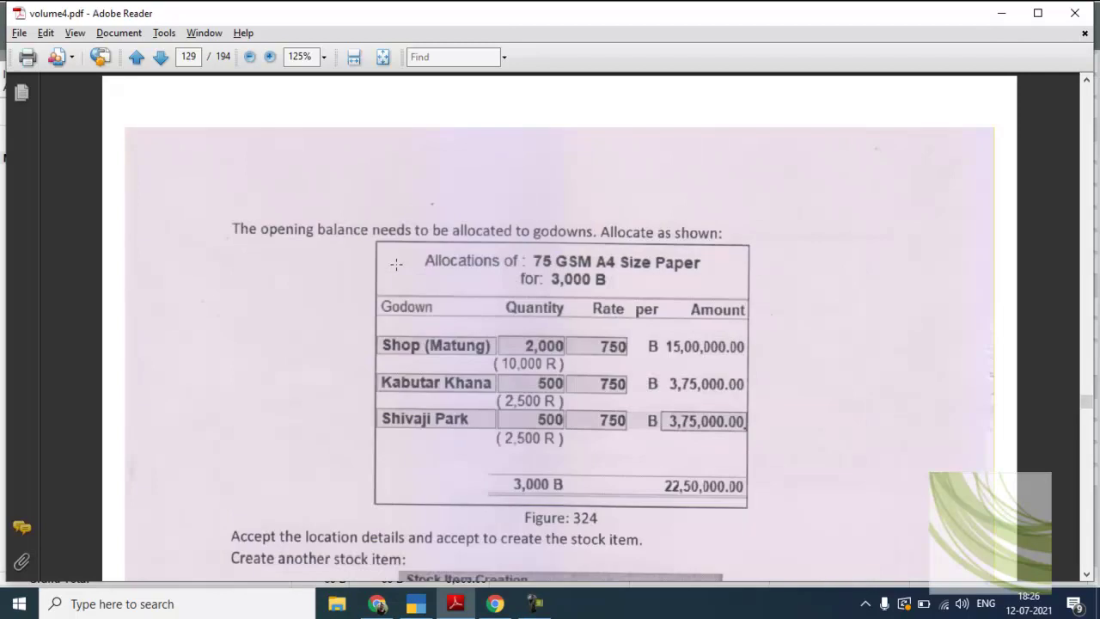
{"action": "scroll", "coordinate": [396, 264], "scroll_direction": "up", "scroll_amount": 3}
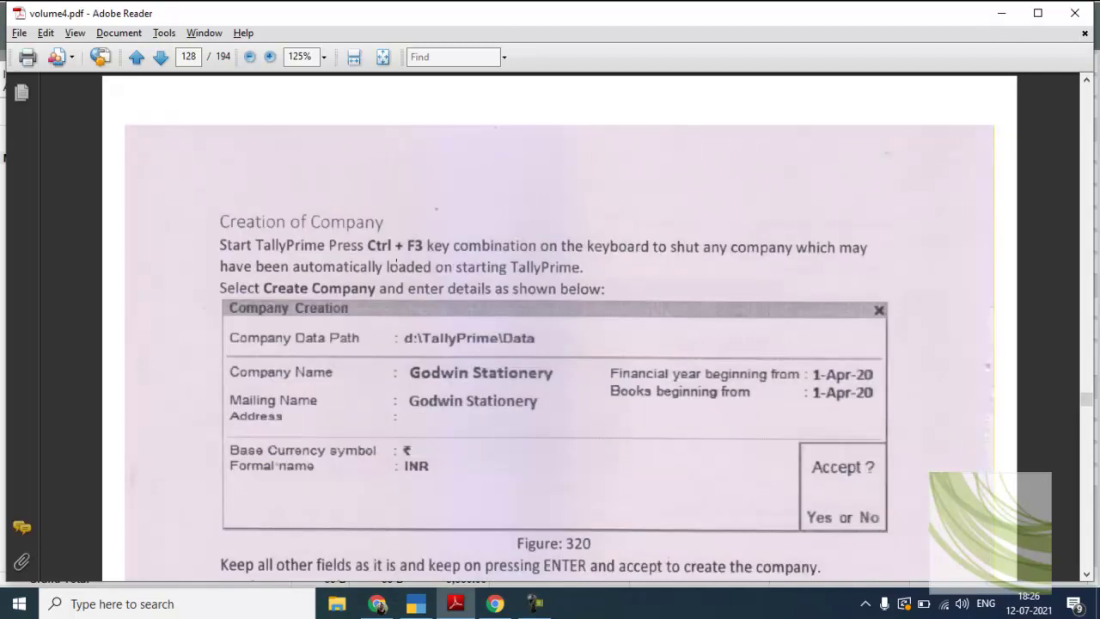
{"action": "scroll", "coordinate": [395, 264], "scroll_direction": "up", "scroll_amount": 3}
{"action": "scroll", "coordinate": [395, 264], "scroll_direction": "up", "scroll_amount": 3}
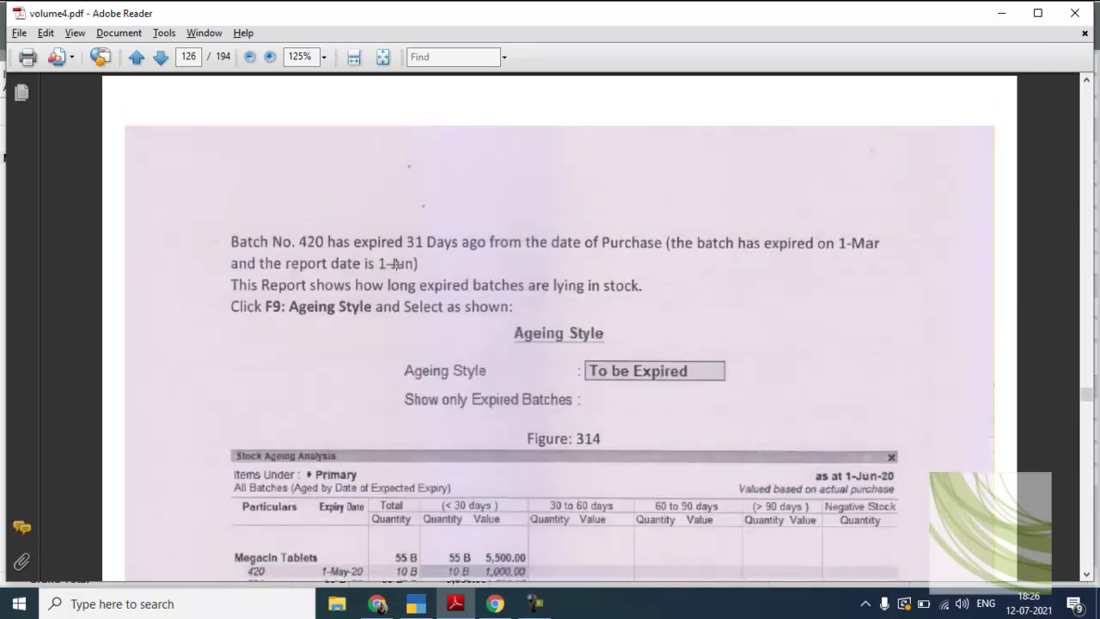
{"action": "scroll", "coordinate": [395, 264], "scroll_direction": "down", "scroll_amount": 5}
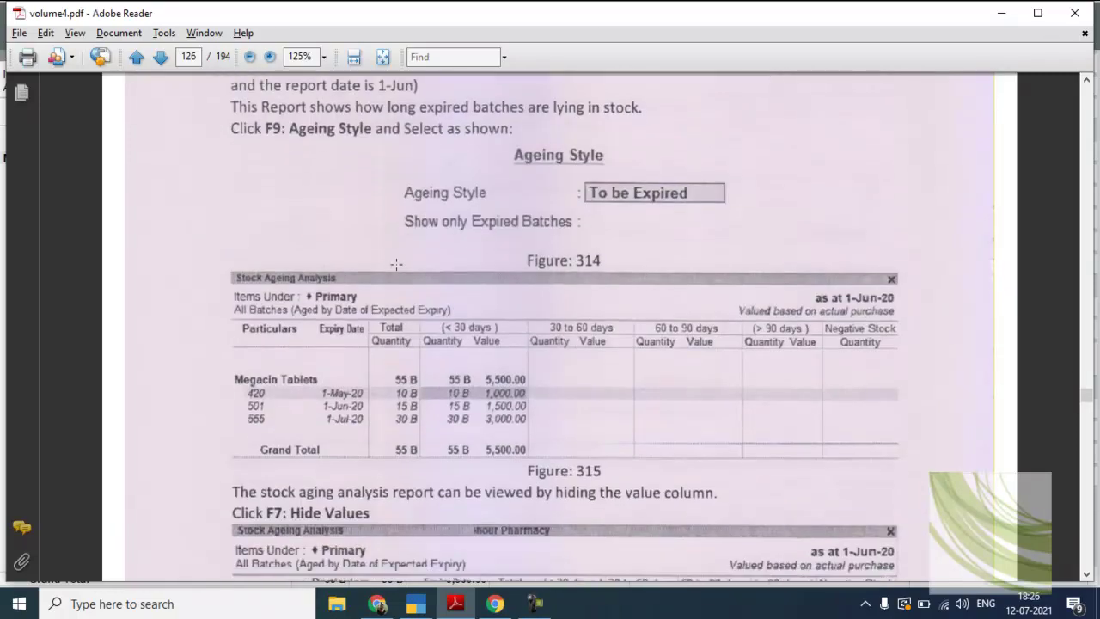
{"action": "scroll", "coordinate": [397, 263], "scroll_direction": "down", "scroll_amount": 5}
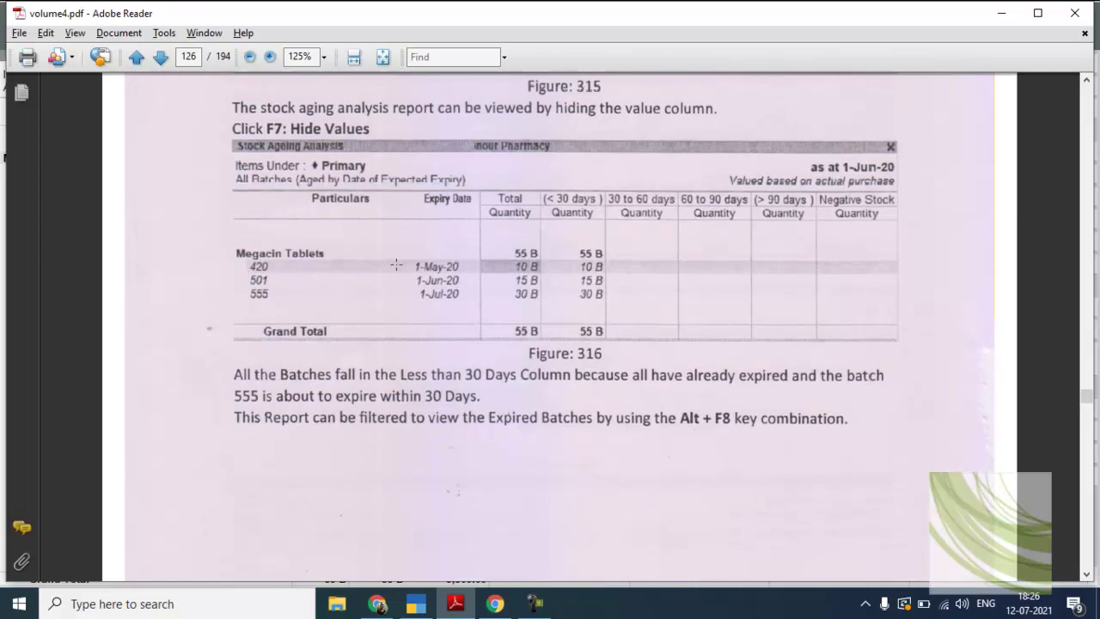
{"action": "scroll", "coordinate": [395, 264], "scroll_direction": "down", "scroll_amount": 3}
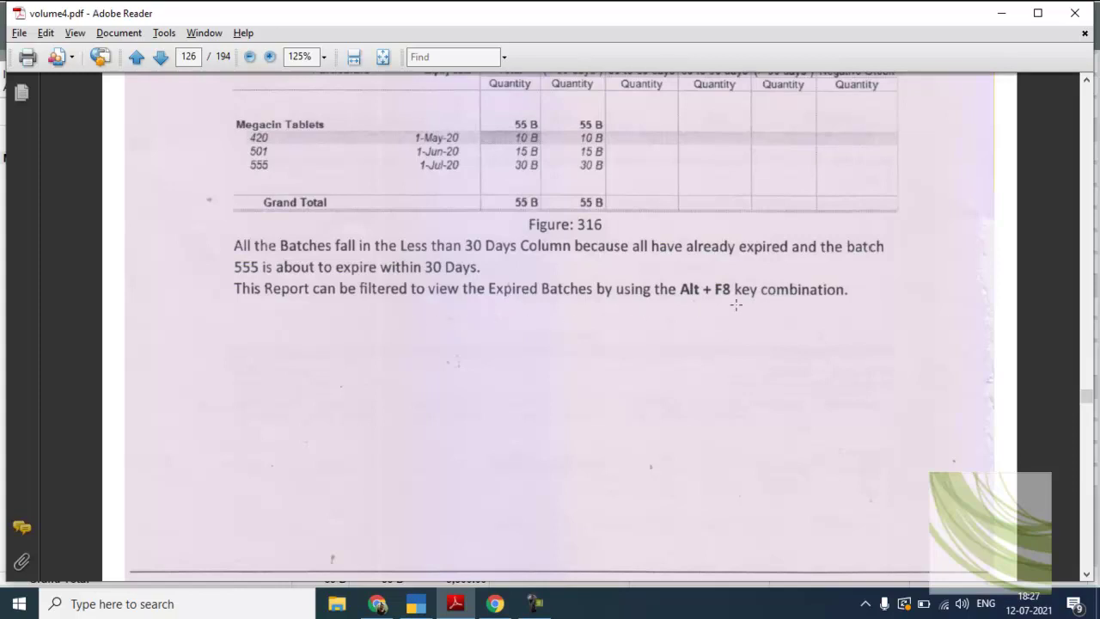
{"action": "scroll", "coordinate": [721, 306], "scroll_direction": "down", "scroll_amount": 5}
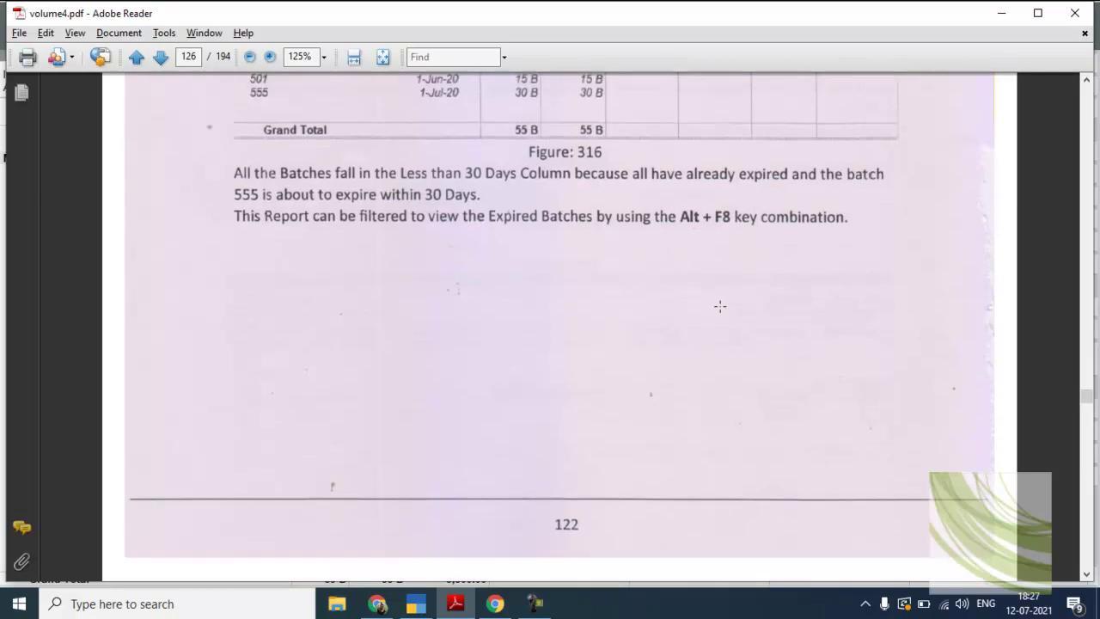
{"action": "scroll", "coordinate": [720, 306], "scroll_direction": "down", "scroll_amount": 5}
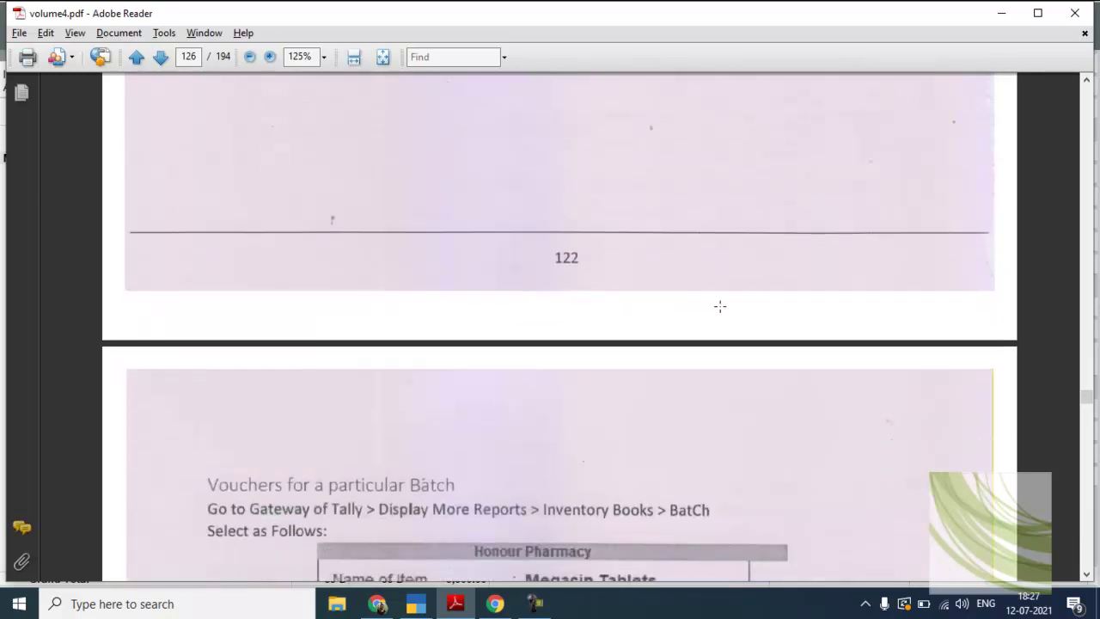
{"action": "scroll", "coordinate": [720, 306], "scroll_direction": "down", "scroll_amount": 1}
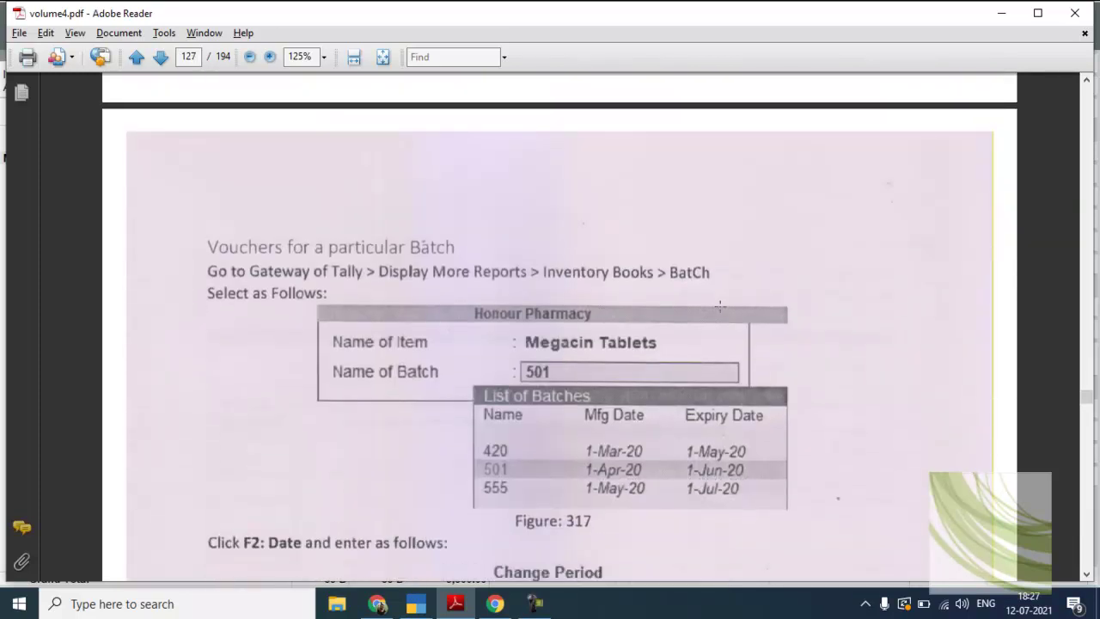
Step: Switch the Stock Ageing Analysis in TallyPrime to expired batches only, compare it with all batches, and return to expired batches
{"action": "scroll", "coordinate": [720, 306], "scroll_direction": "up", "scroll_amount": 10}
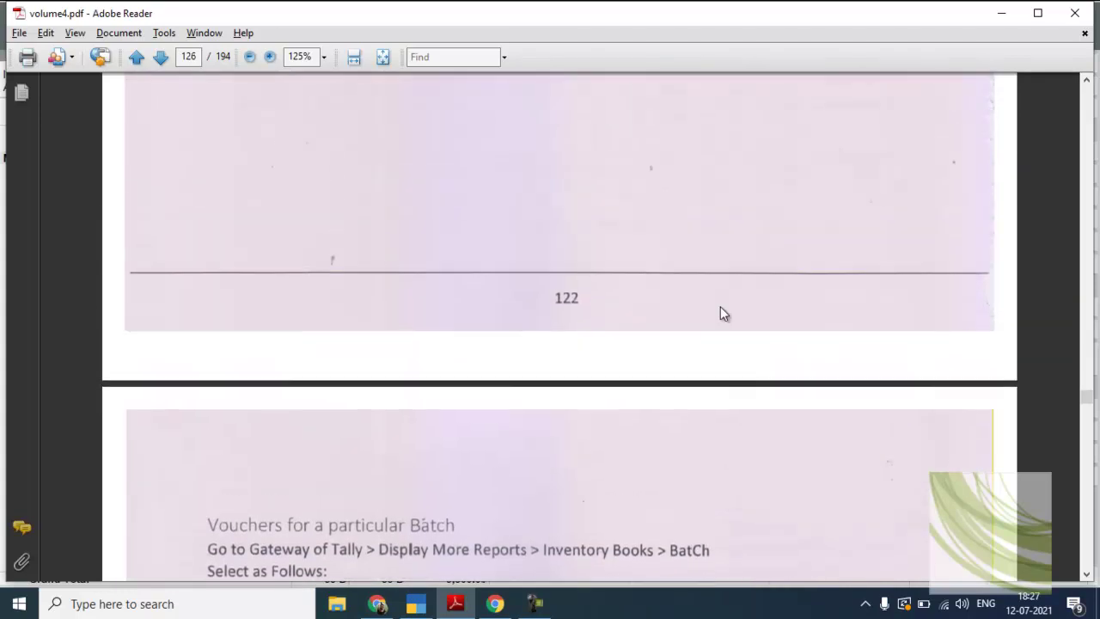
{"action": "key", "text": "alt+Tab"}
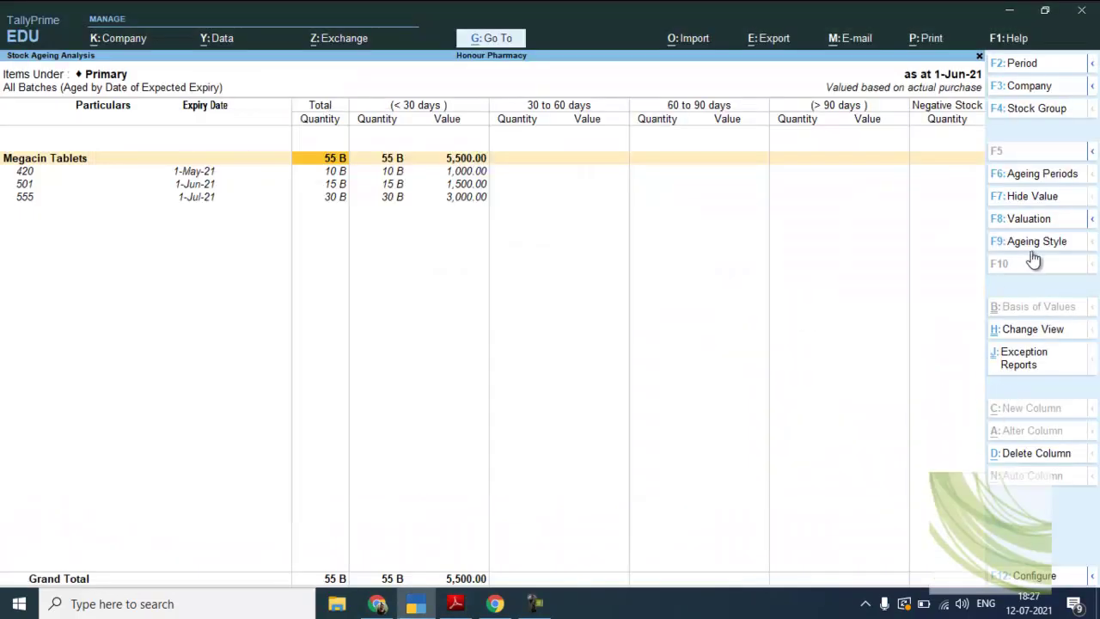
{"action": "left_click", "coordinate": [1091, 219]}
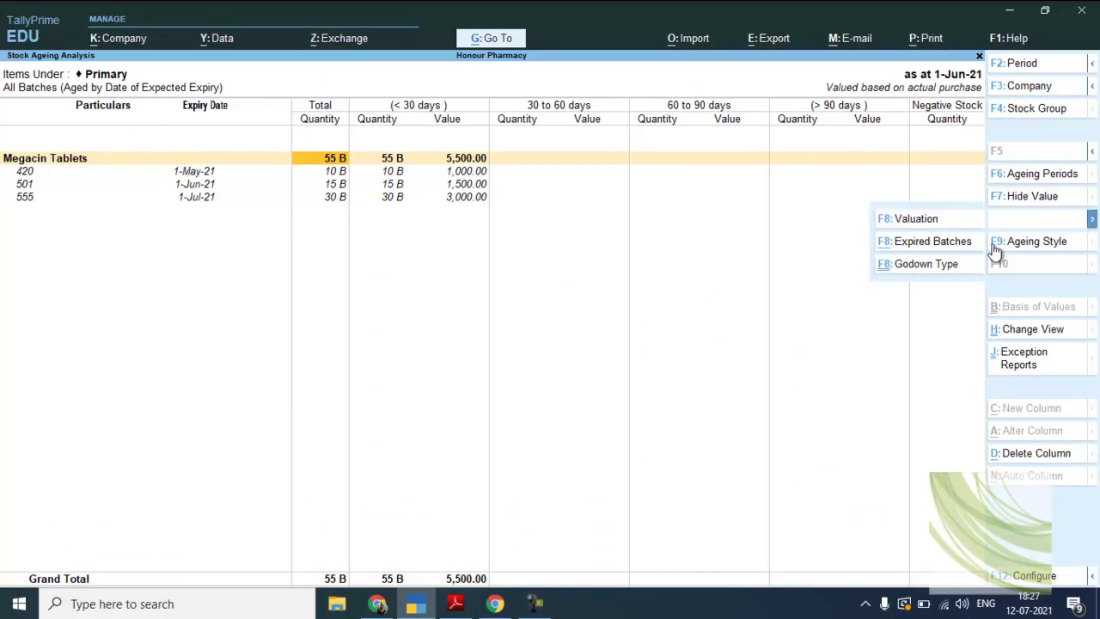
{"action": "left_click", "coordinate": [951, 241]}
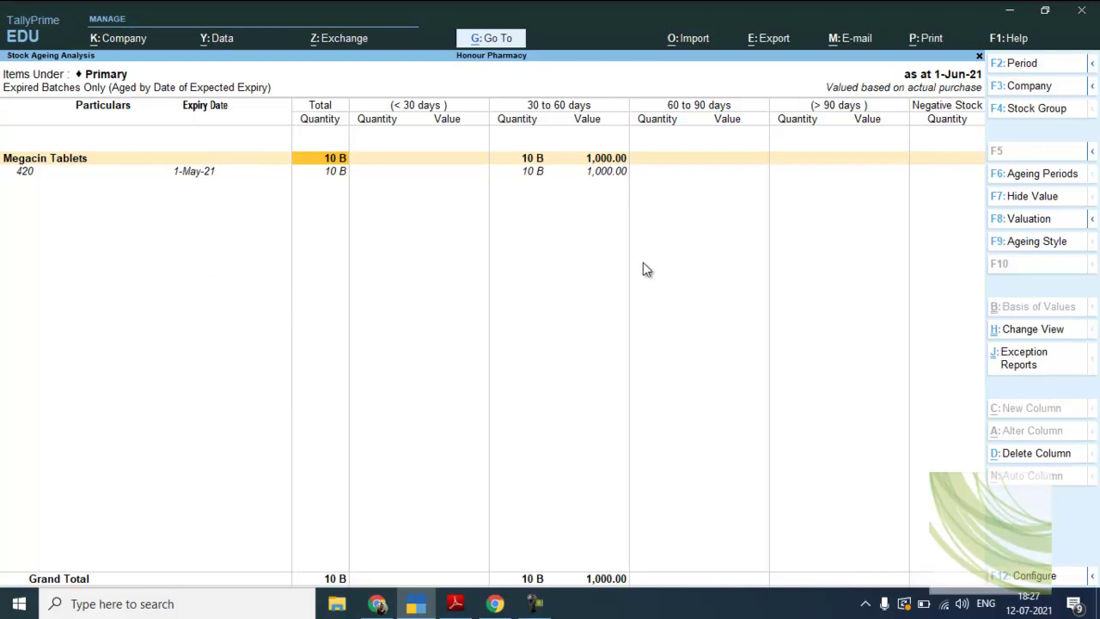
{"action": "left_click", "coordinate": [1090, 220]}
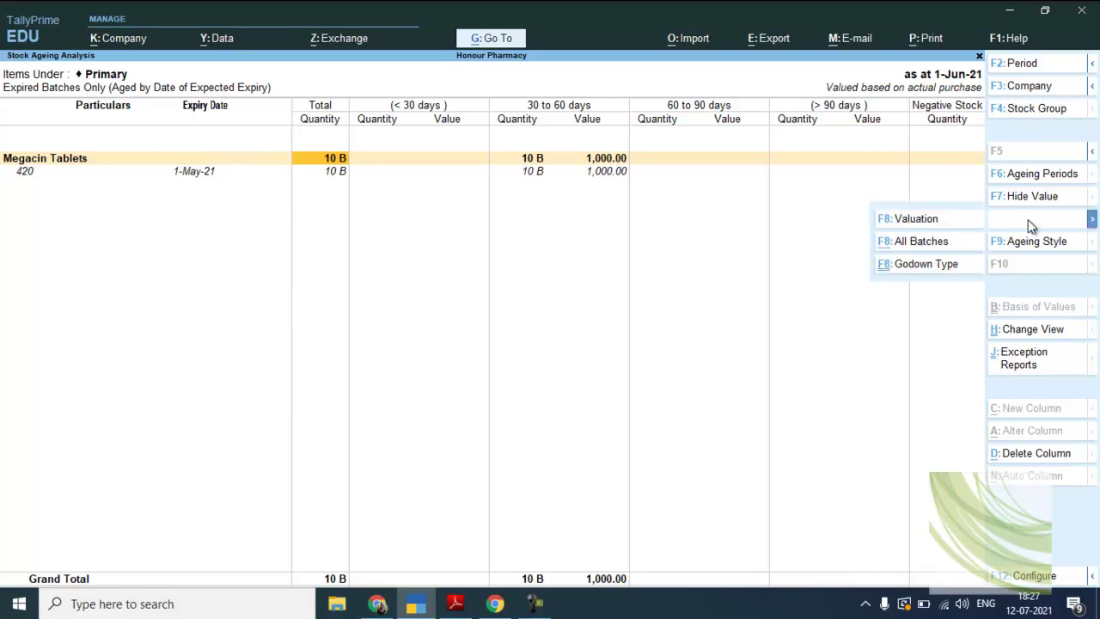
{"action": "left_click", "coordinate": [920, 242]}
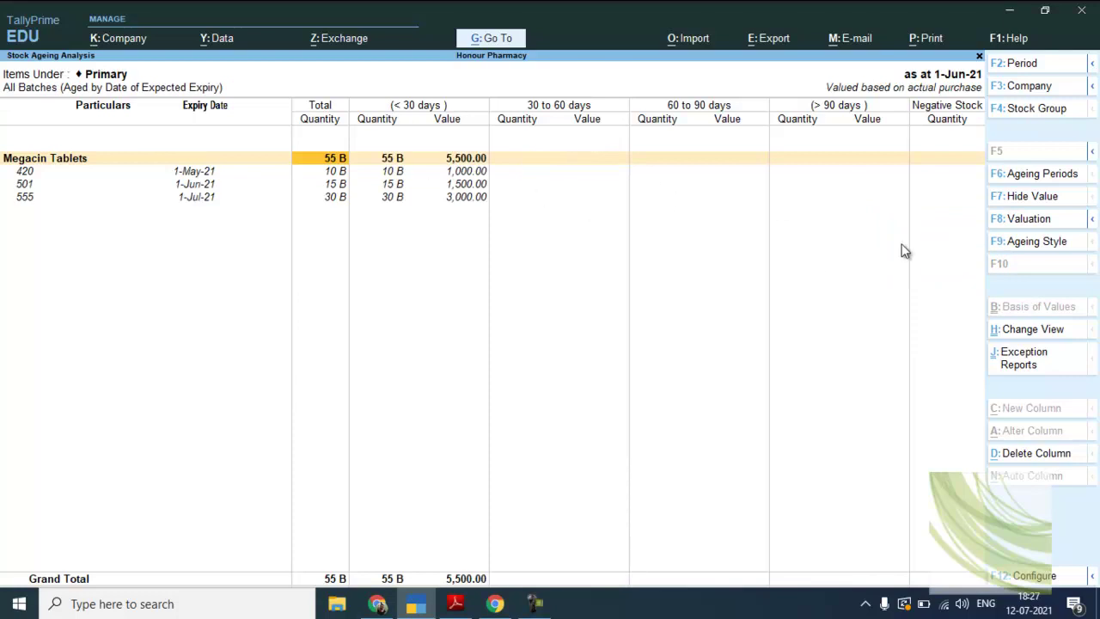
{"action": "left_click", "coordinate": [1090, 220]}
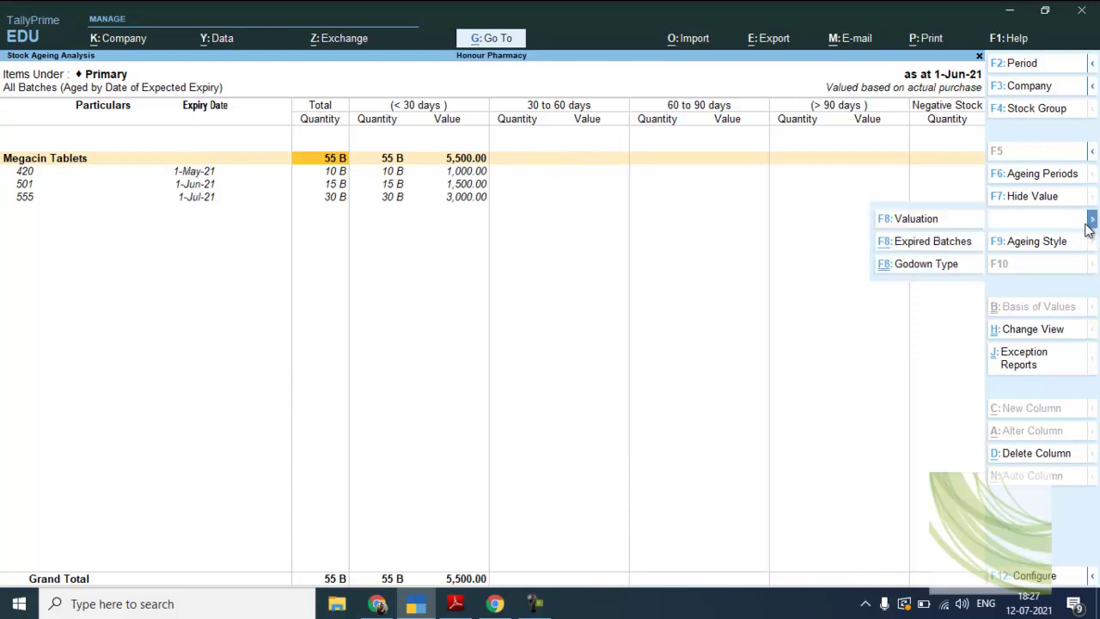
{"action": "left_click", "coordinate": [894, 244]}
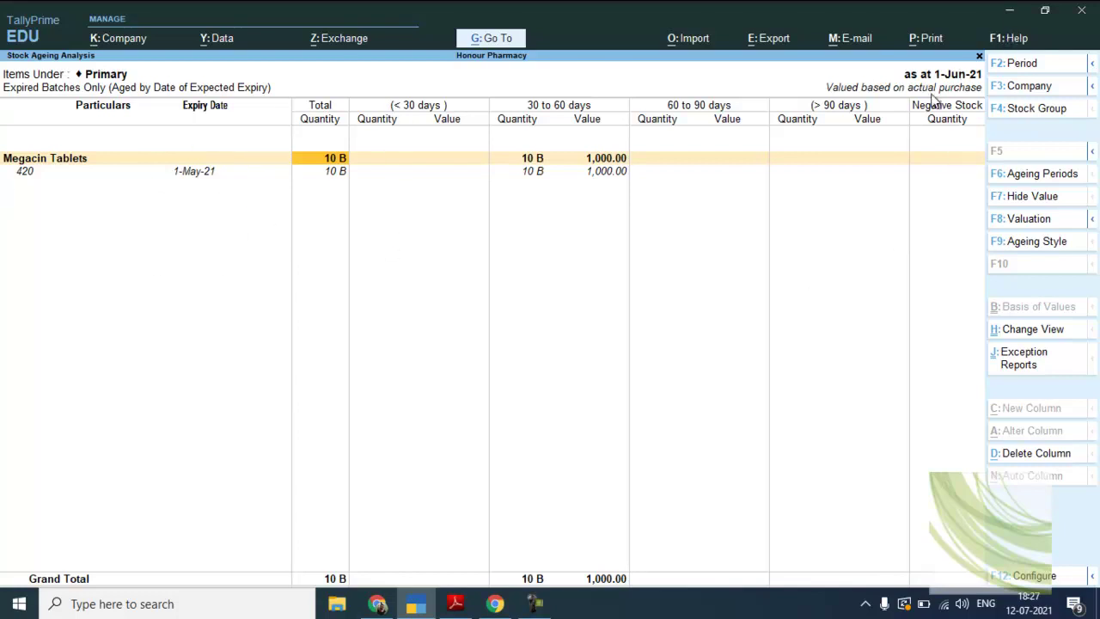
{"action": "key", "text": "F2"}
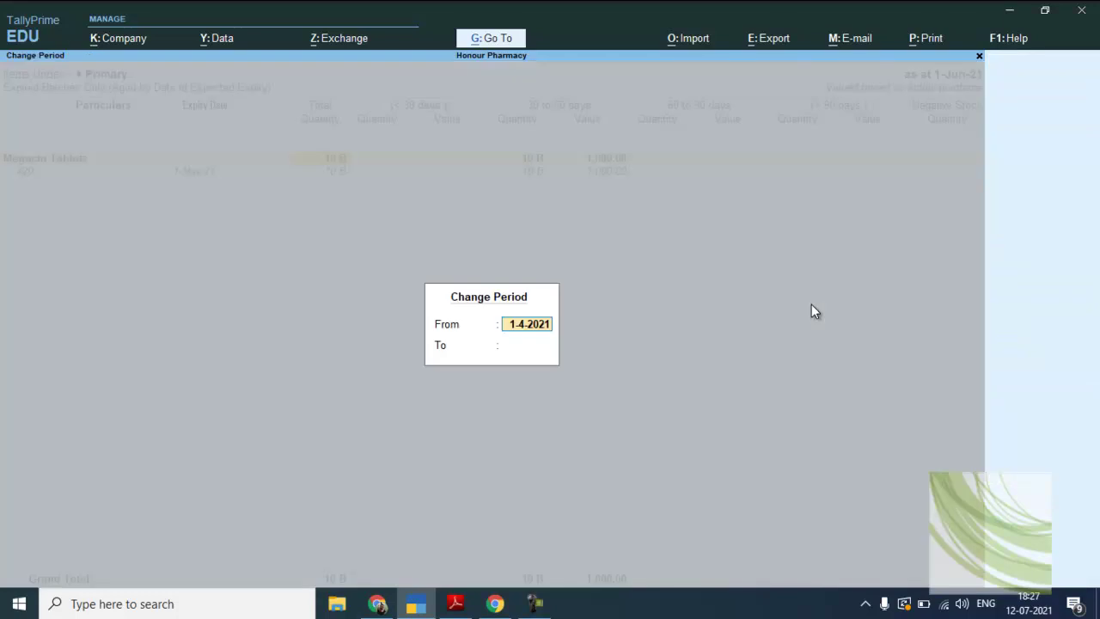
{"action": "key", "text": "BackSpace"}
{"action": "key", "text": "Escape"}
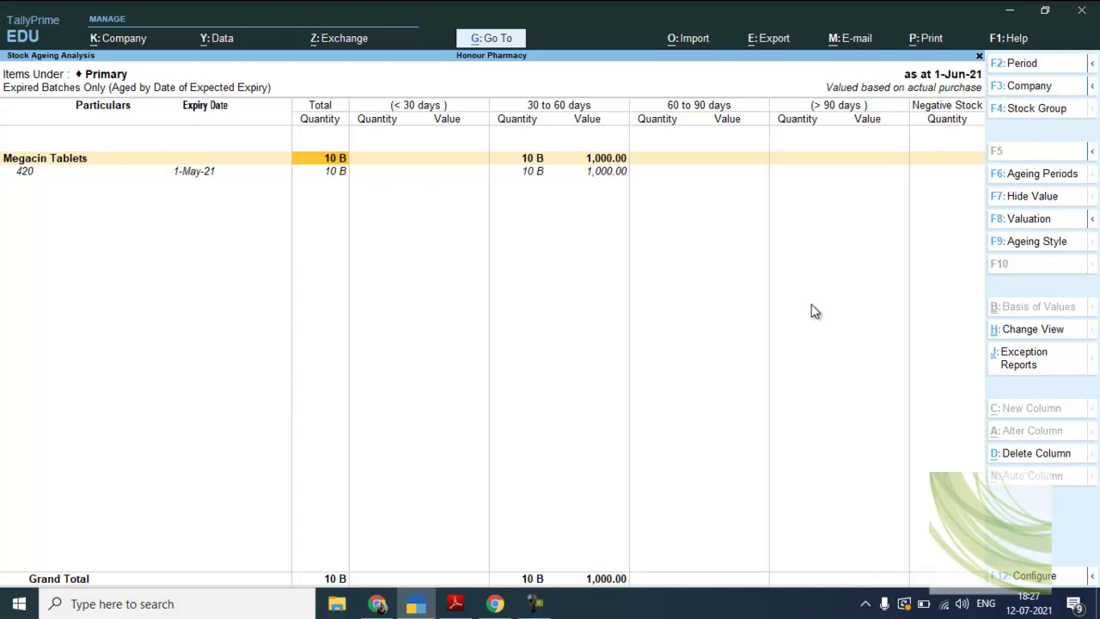
{"action": "key", "text": "XF86MonBrightnessDown"}
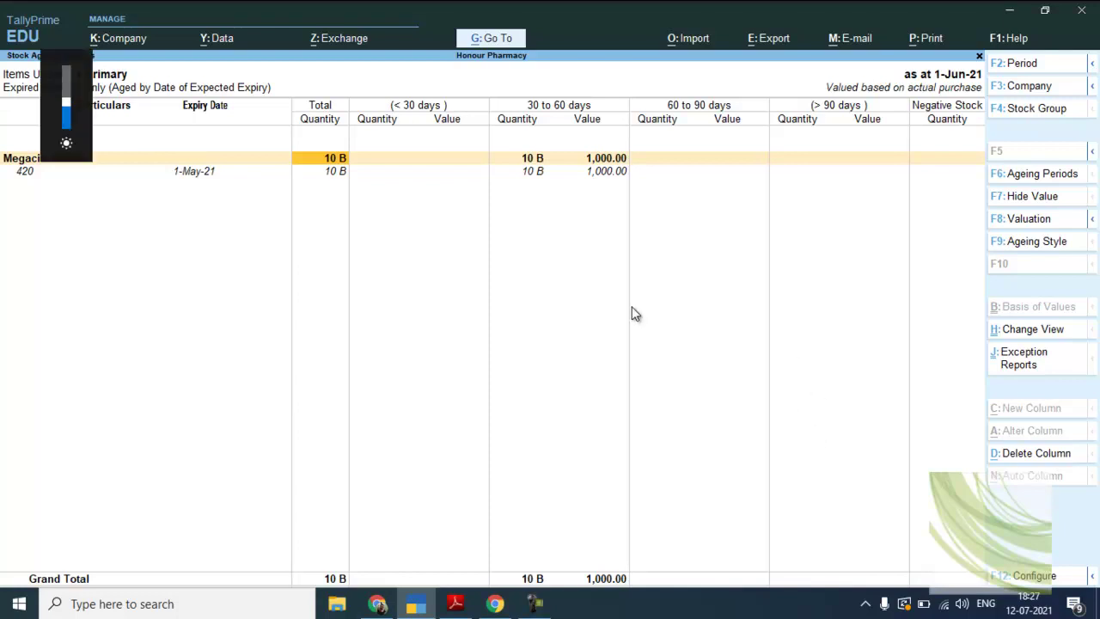
Step: Set the Stock Ageing Analysis period from 1-4-2021 to 2-4-2021, and leave the report after viewing it
{"action": "left_click", "coordinate": [1091, 64]}
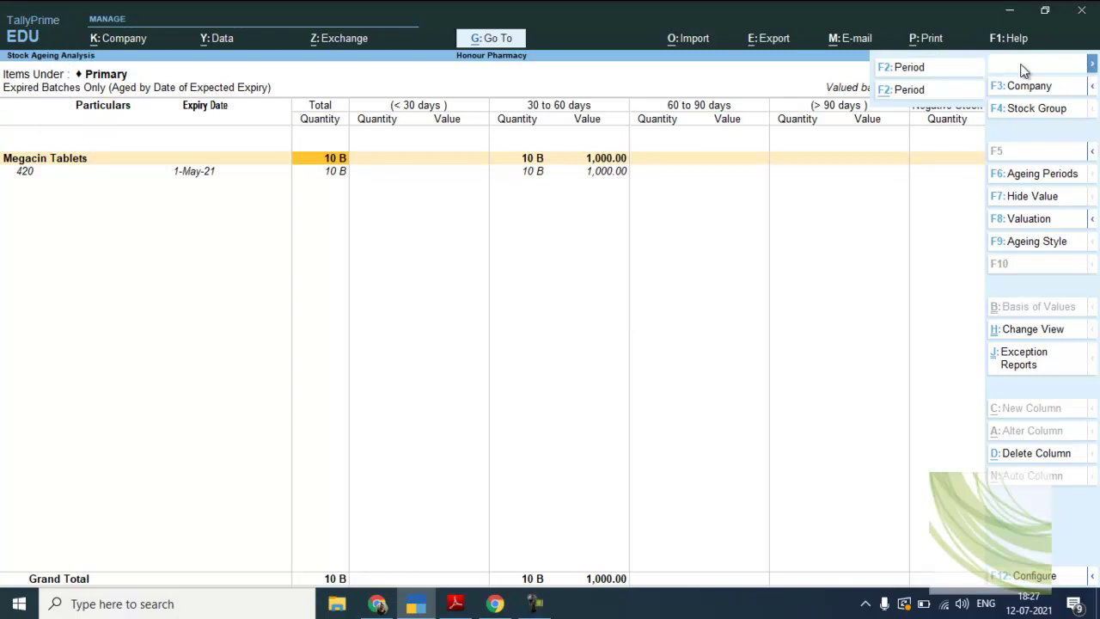
{"action": "left_click", "coordinate": [909, 71]}
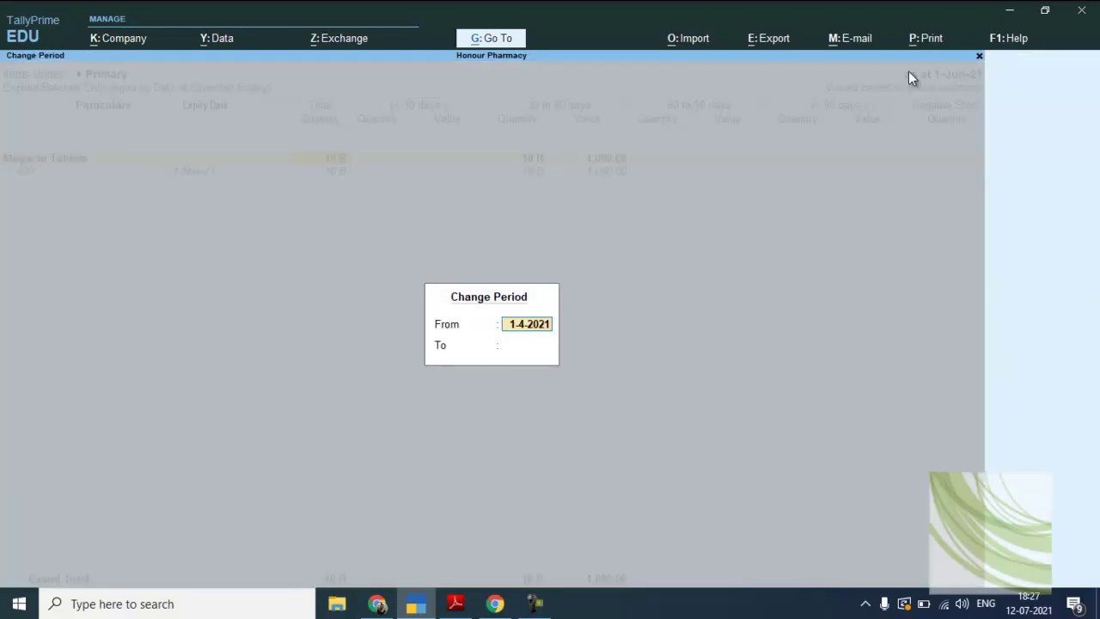
{"action": "key", "text": "Return"}
{"action": "type", "text": "2-4"}
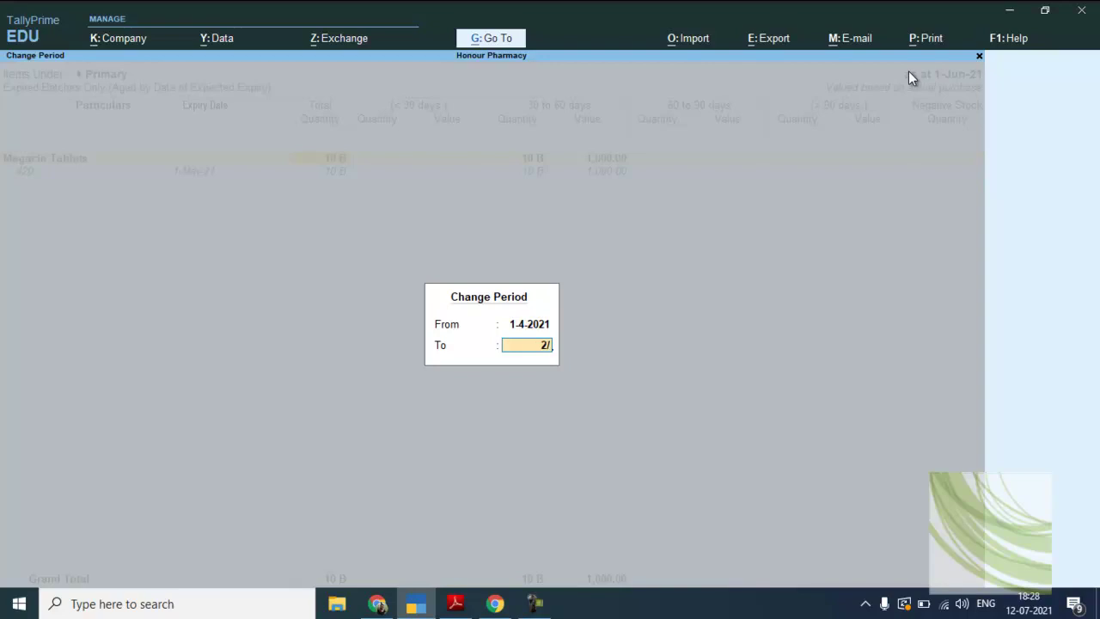
{"action": "key", "text": "Return"}
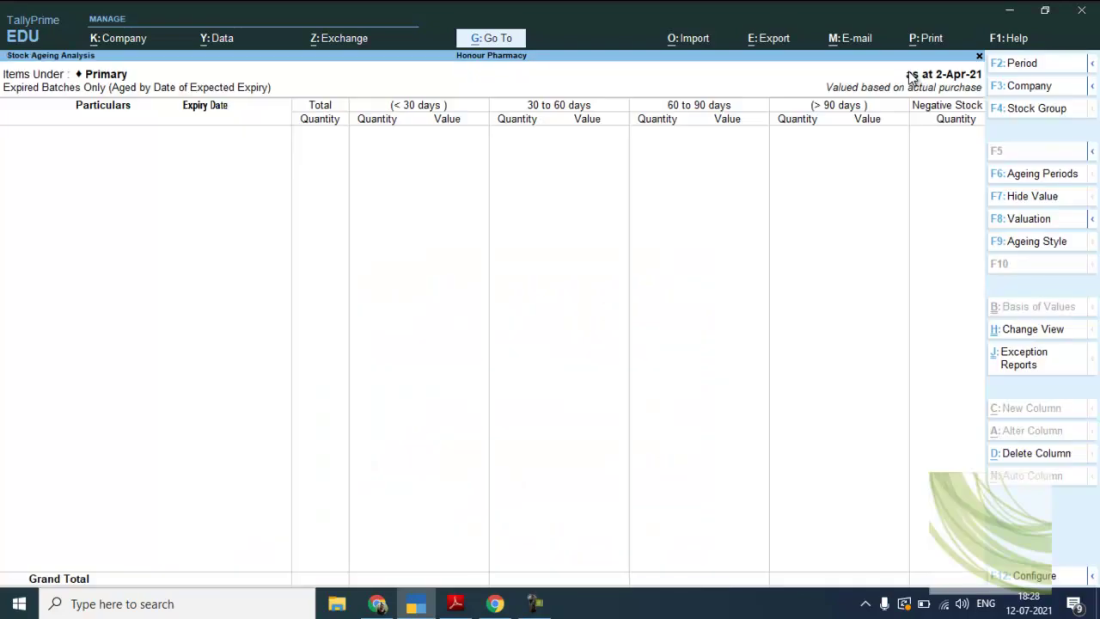
{"action": "key", "text": "F4"}
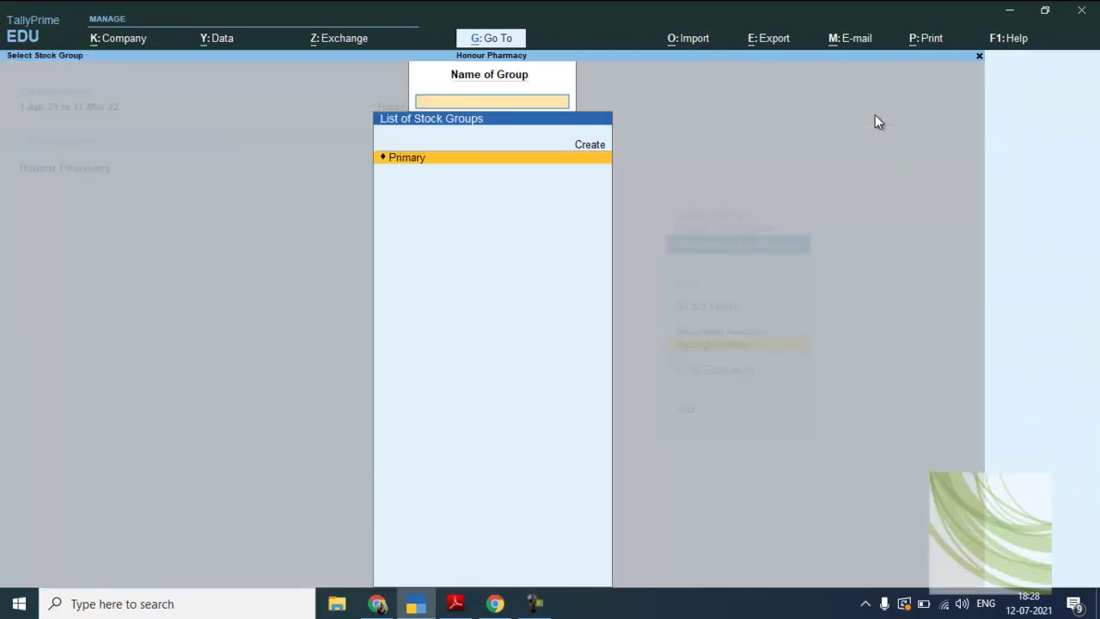
Step: Read the manual's section on vouchers for a particular batch, including the item and batch selection, period and sample report
{"action": "key", "text": "alt+Tab"}
{"action": "scroll", "coordinate": [875, 114], "scroll_direction": "down", "scroll_amount": 5}
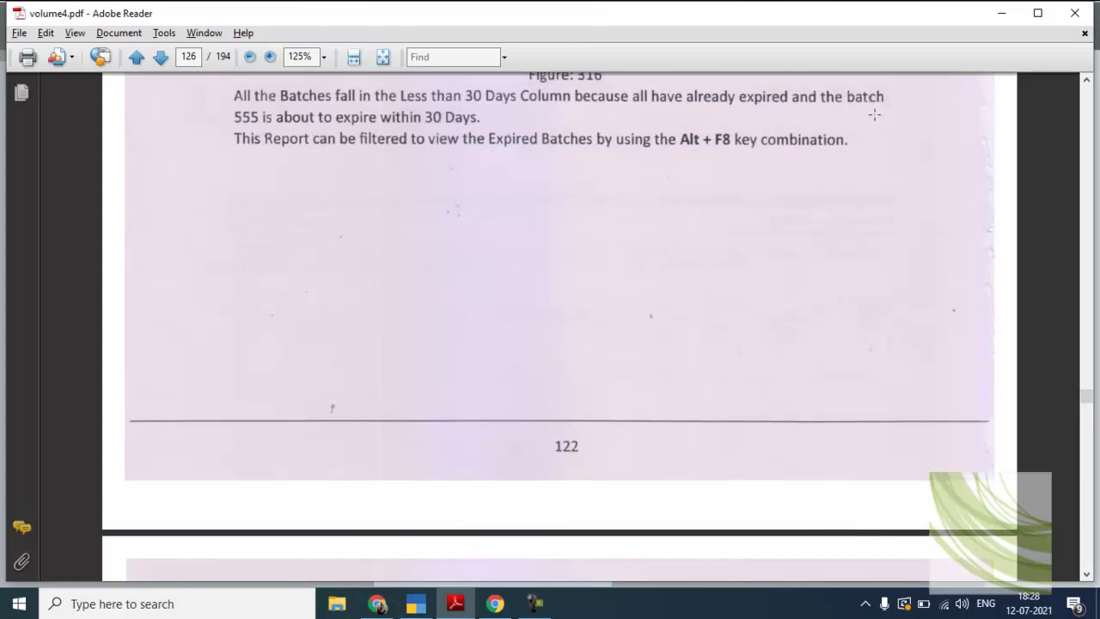
{"action": "scroll", "coordinate": [875, 115], "scroll_direction": "down", "scroll_amount": 6}
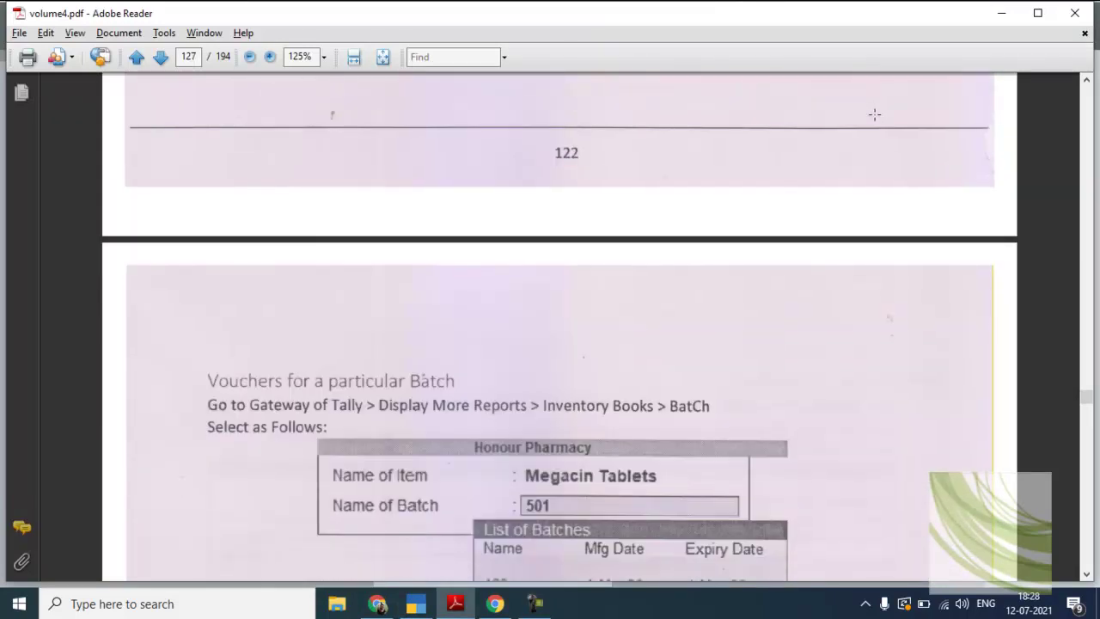
{"action": "scroll", "coordinate": [876, 119], "scroll_direction": "down", "scroll_amount": 4}
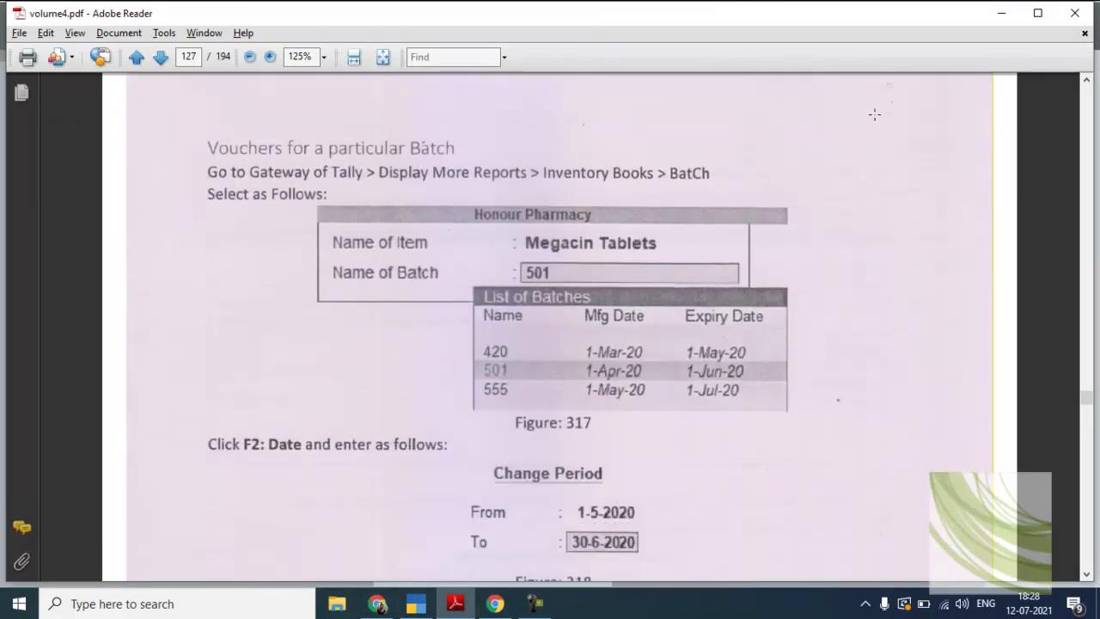
{"action": "scroll", "coordinate": [875, 115], "scroll_direction": "down", "scroll_amount": 2}
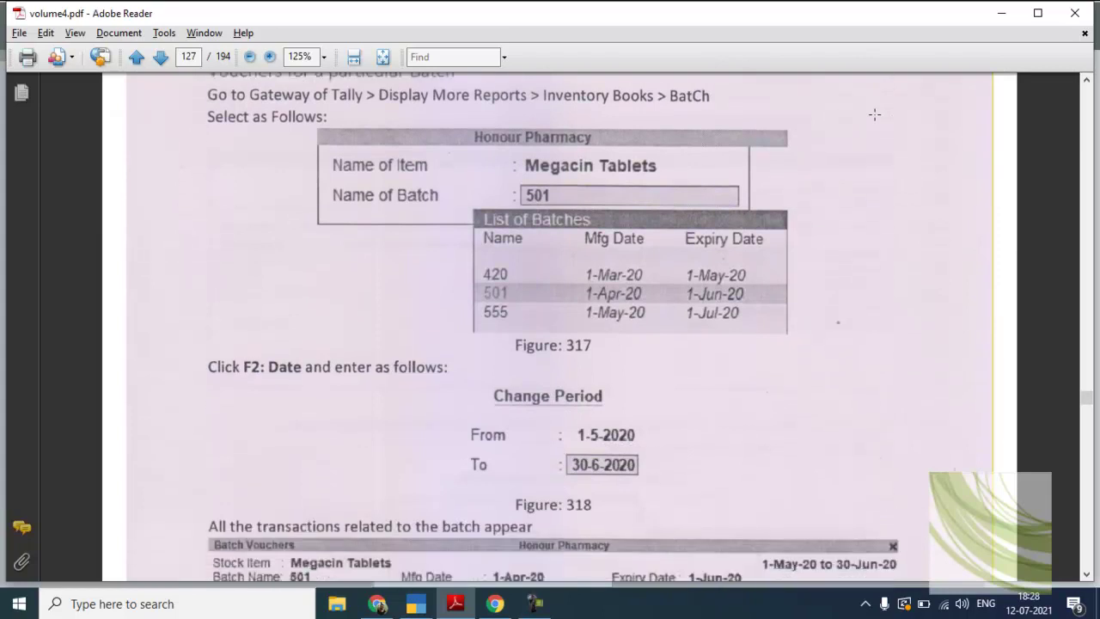
{"action": "scroll", "coordinate": [875, 114], "scroll_direction": "down", "scroll_amount": 5}
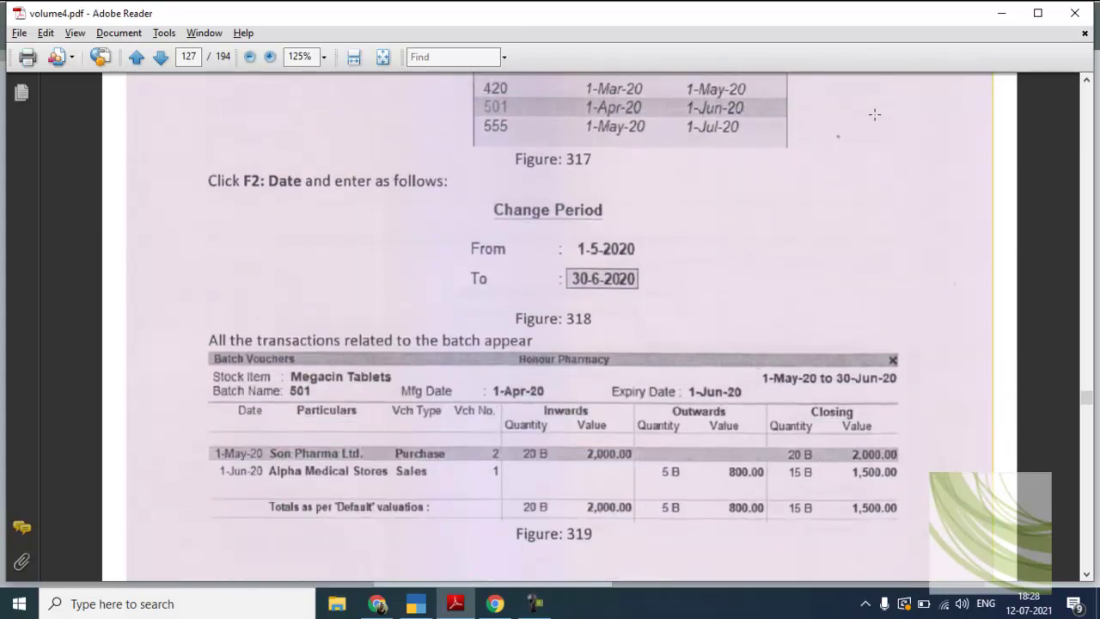
{"action": "scroll", "coordinate": [875, 114], "scroll_direction": "up", "scroll_amount": 5}
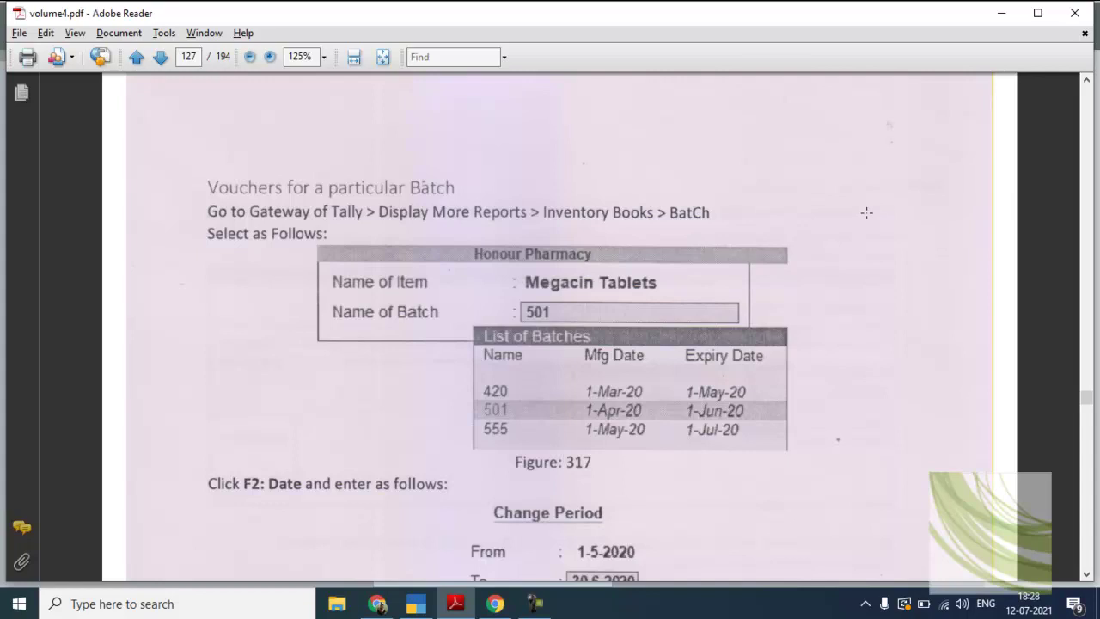
Step: Following the manual, open the Batch report from Inventory Books in TallyPrime for Megacin Tablets, batch 501
{"action": "key", "text": "alt+Tab"}
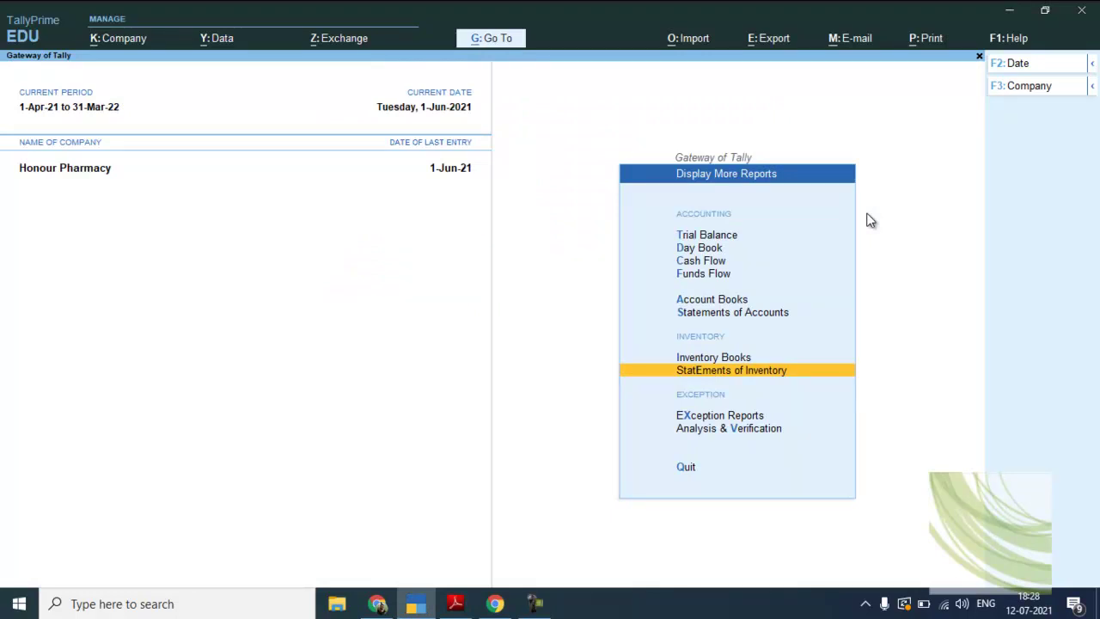
{"action": "key", "text": "Up"}
{"action": "key", "text": "Return"}
{"action": "key", "text": "alt+Tab"}
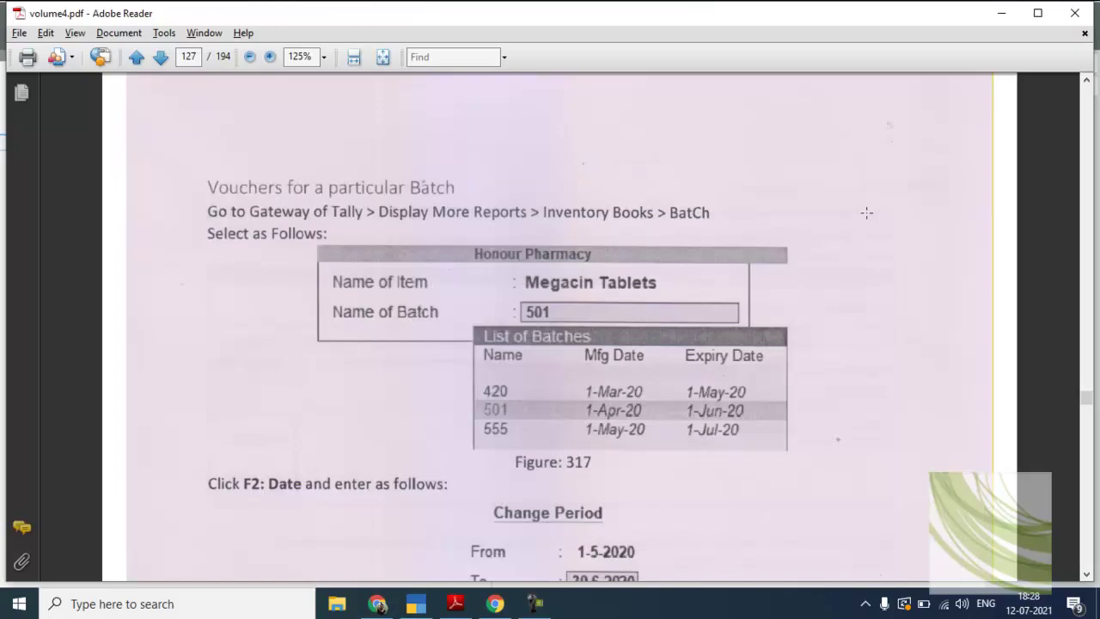
{"action": "key", "text": "alt+Tab"}
{"action": "key", "text": "Down"}
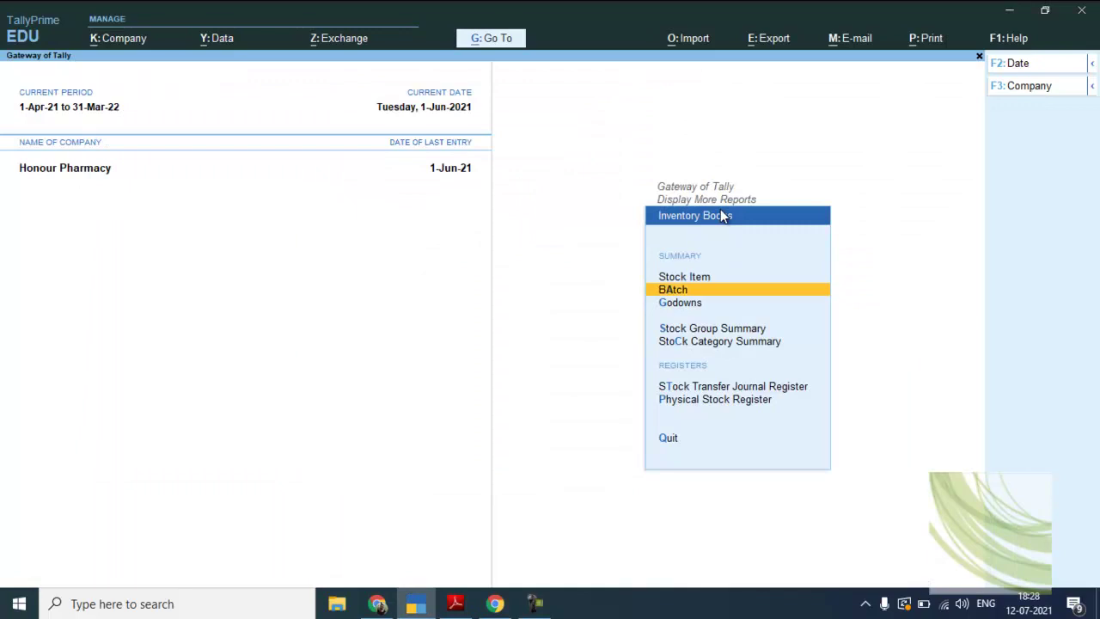
{"action": "key", "text": "Return"}
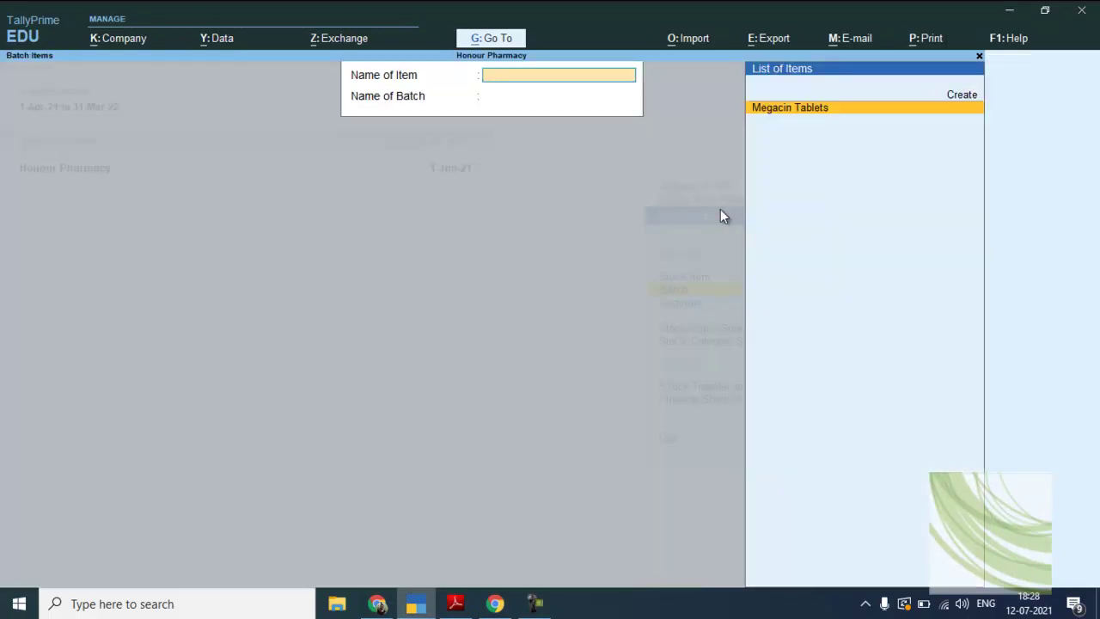
{"action": "key", "text": "Return"}
{"action": "key", "text": "Down"}
{"action": "key", "text": "Return"}
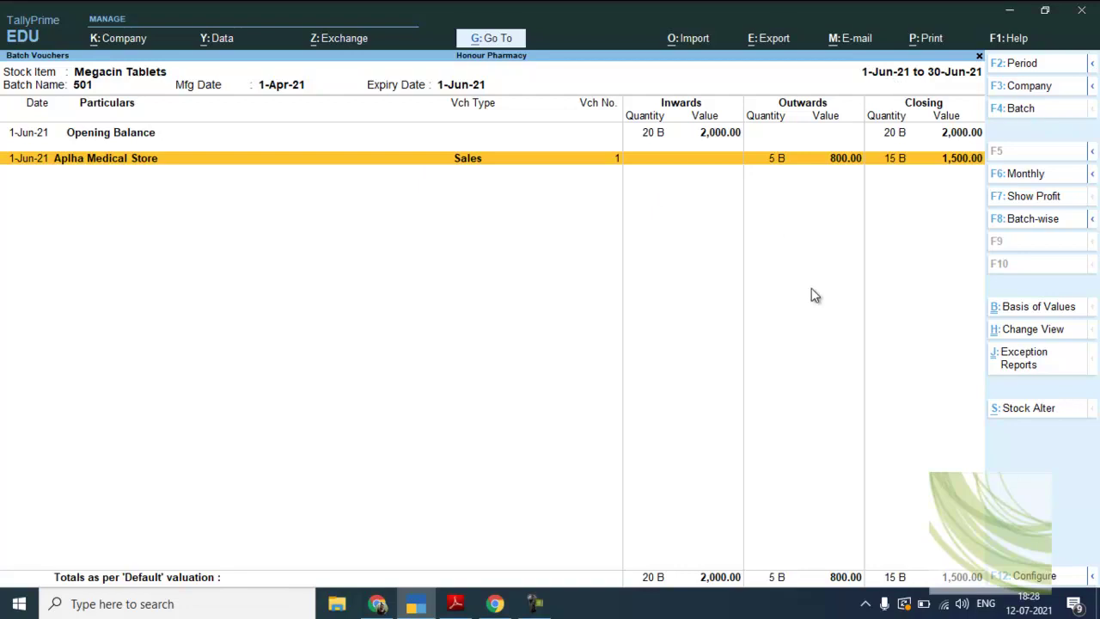
Step: Check the manual's period, set the Batch Vouchers period from 1-5-2021 to 1-7-2021, and compare the listed vouchers with the manual's sample
{"action": "key", "text": "alt+Tab"}
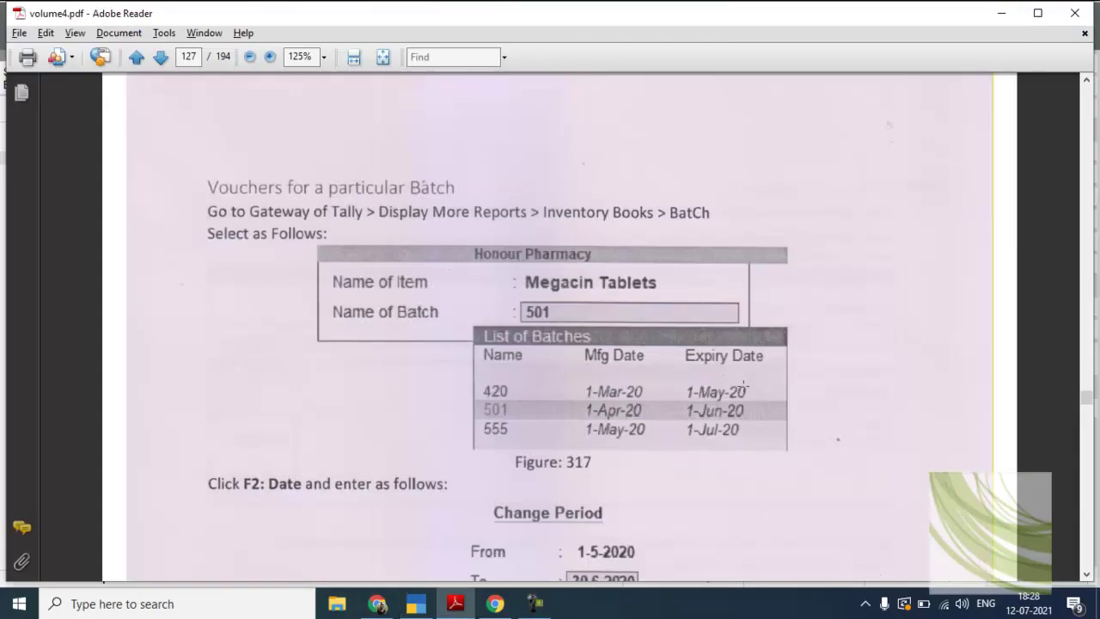
{"action": "scroll", "coordinate": [744, 386], "scroll_direction": "down", "scroll_amount": 5}
{"action": "key", "text": "alt+Tab"}
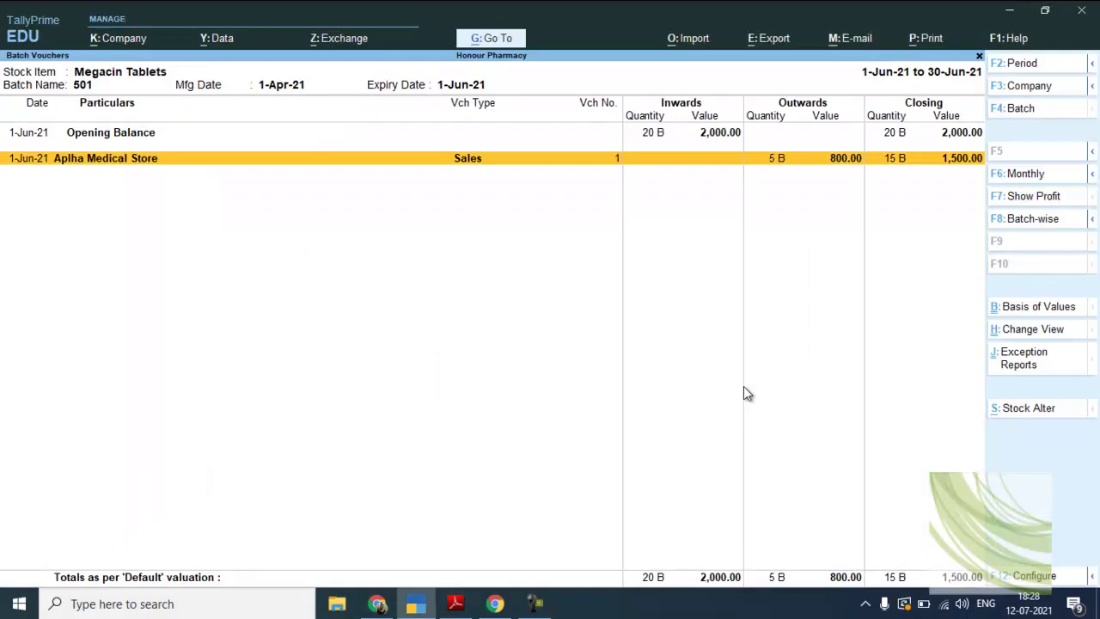
{"action": "key", "text": "F2"}
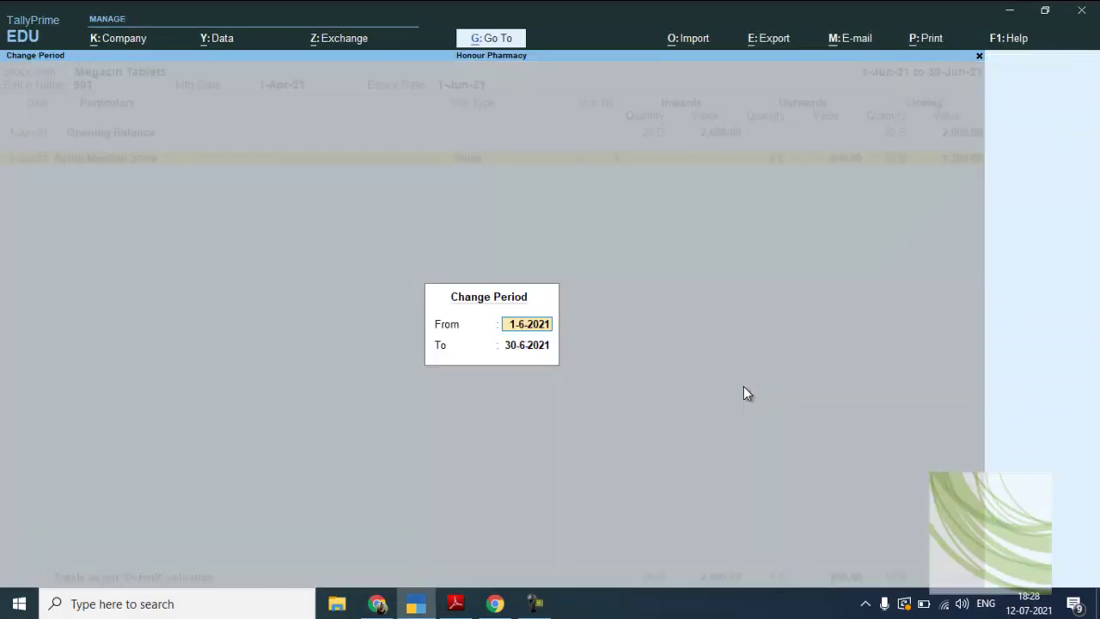
{"action": "type", "text": "1/"}
{"action": "key", "text": "alt+Tab"}
{"action": "key", "text": "alt+Tab"}
{"action": "key", "text": "alt+Tab"}
{"action": "key", "text": "alt+Tab"}
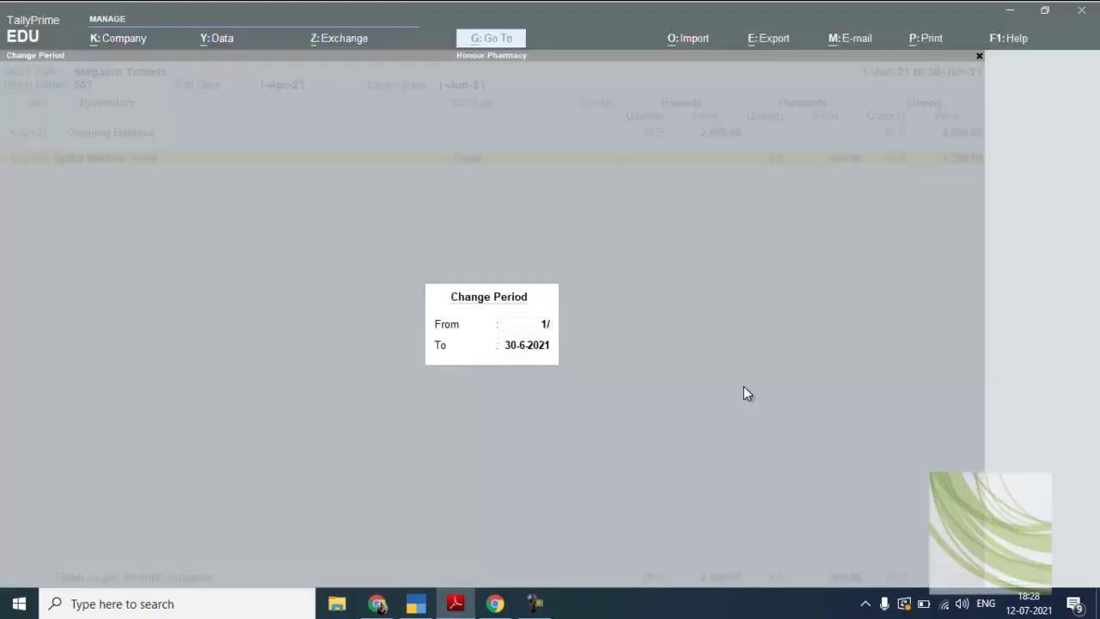
{"action": "type", "text": "5"}
{"action": "key", "text": "Return"}
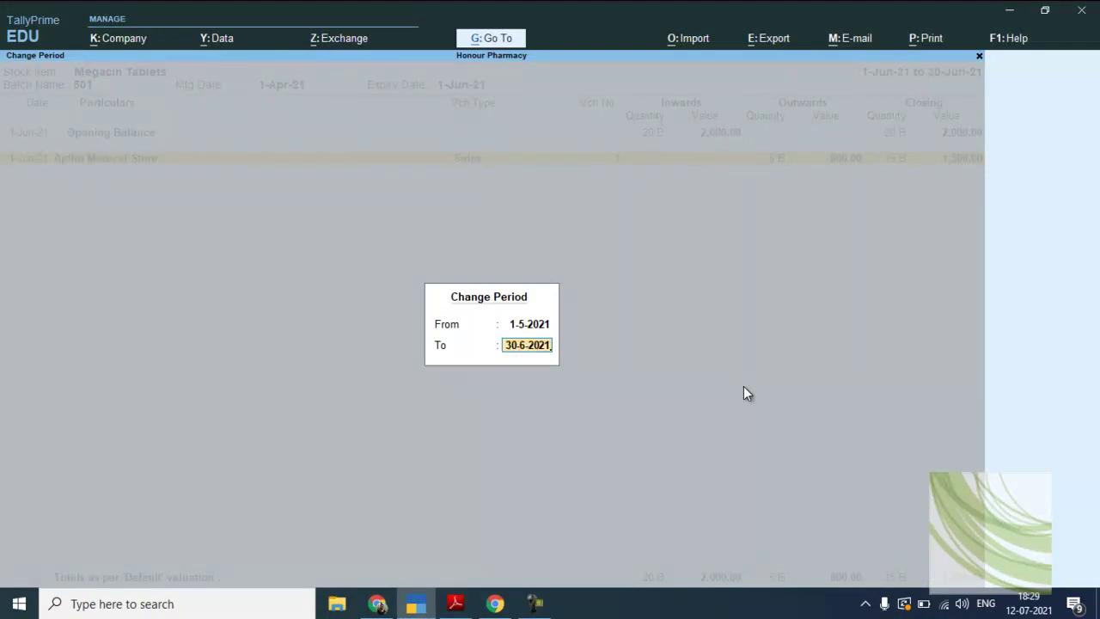
{"action": "type", "text": "1/7"}
{"action": "key", "text": "Return"}
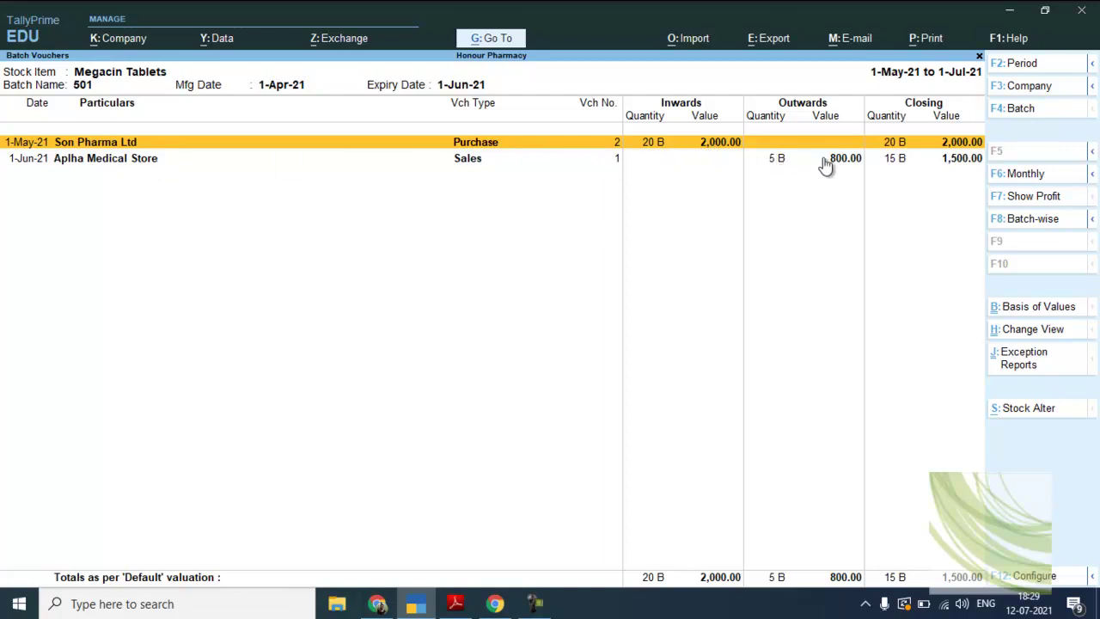
{"action": "left_click", "coordinate": [901, 163]}
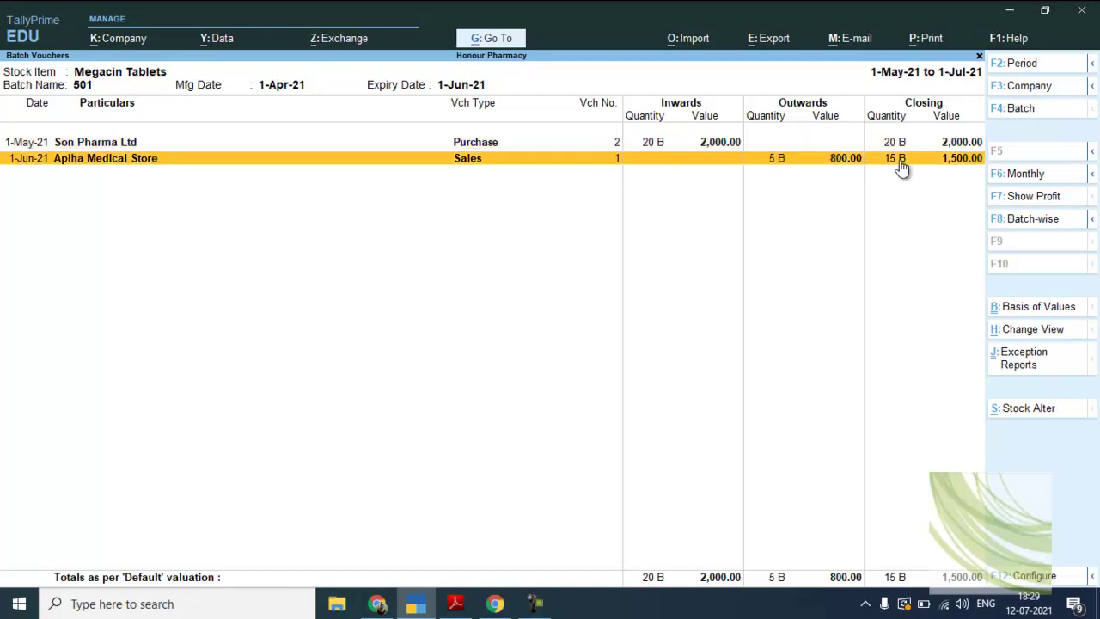
{"action": "key", "text": "alt+Tab"}
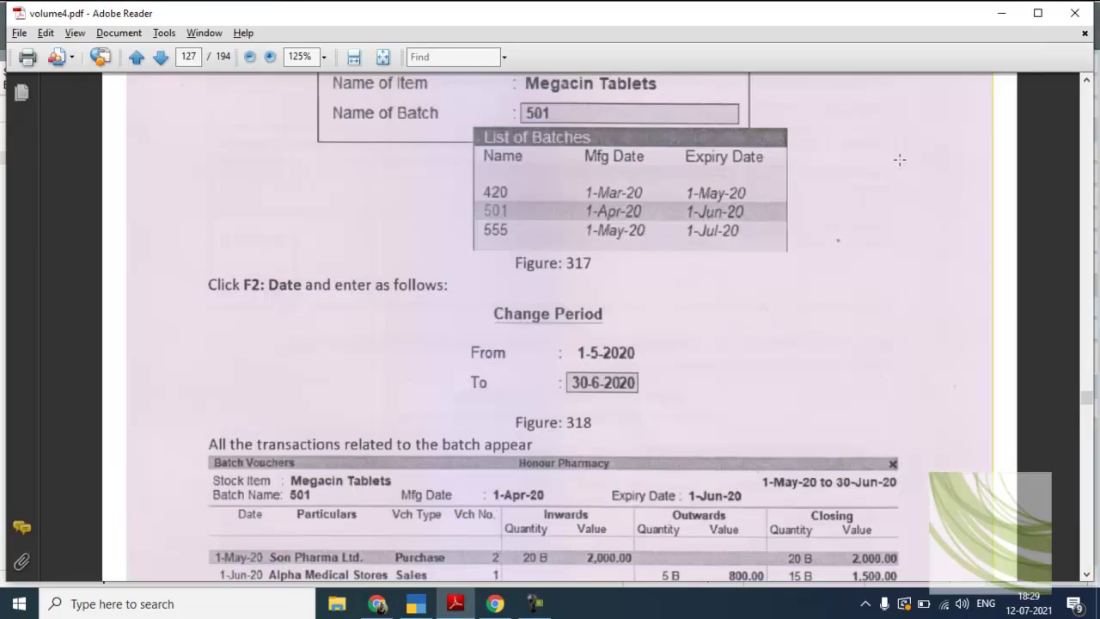
Step: Recheck the manual's batch 501 example, then close Batch Vouchers in TallyPrime and select the Batch report again in Inventory Books
{"action": "scroll", "coordinate": [900, 160], "scroll_direction": "down", "scroll_amount": 1}
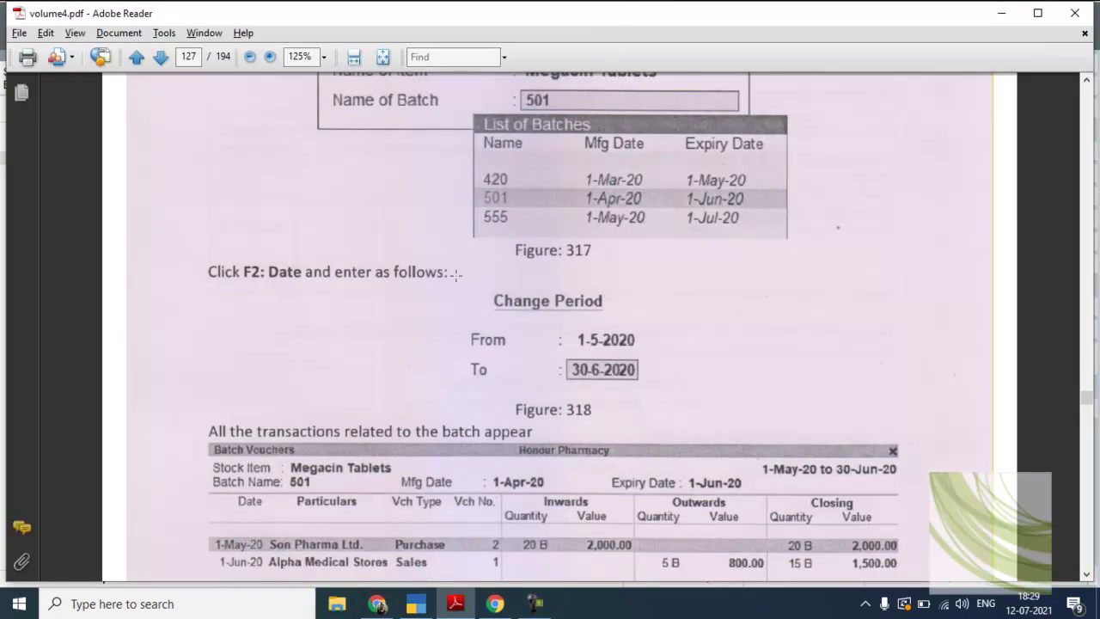
{"action": "scroll", "coordinate": [498, 215], "scroll_direction": "down", "scroll_amount": 5}
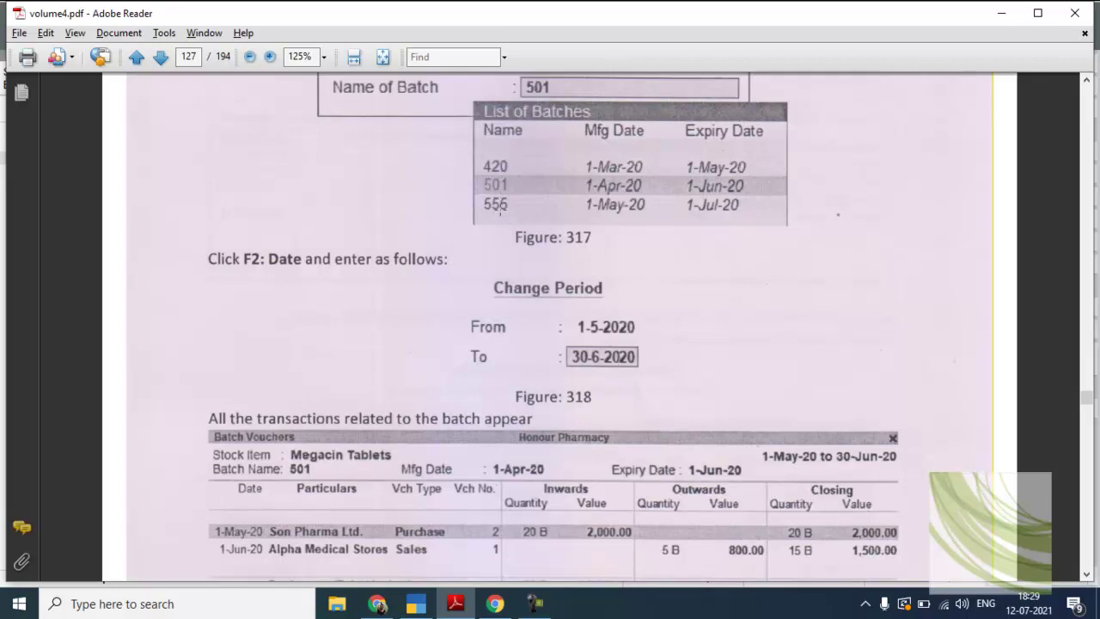
{"action": "scroll", "coordinate": [500, 209], "scroll_direction": "up", "scroll_amount": 3}
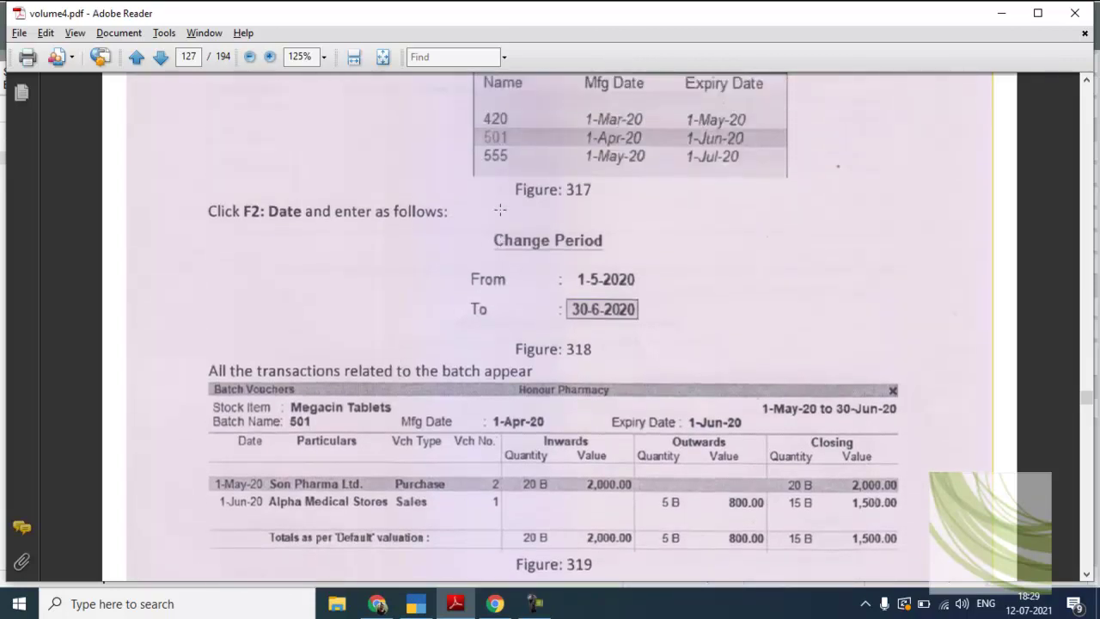
{"action": "key", "text": "alt+Tab"}
{"action": "key", "text": "Escape"}
{"action": "key", "text": "Escape"}
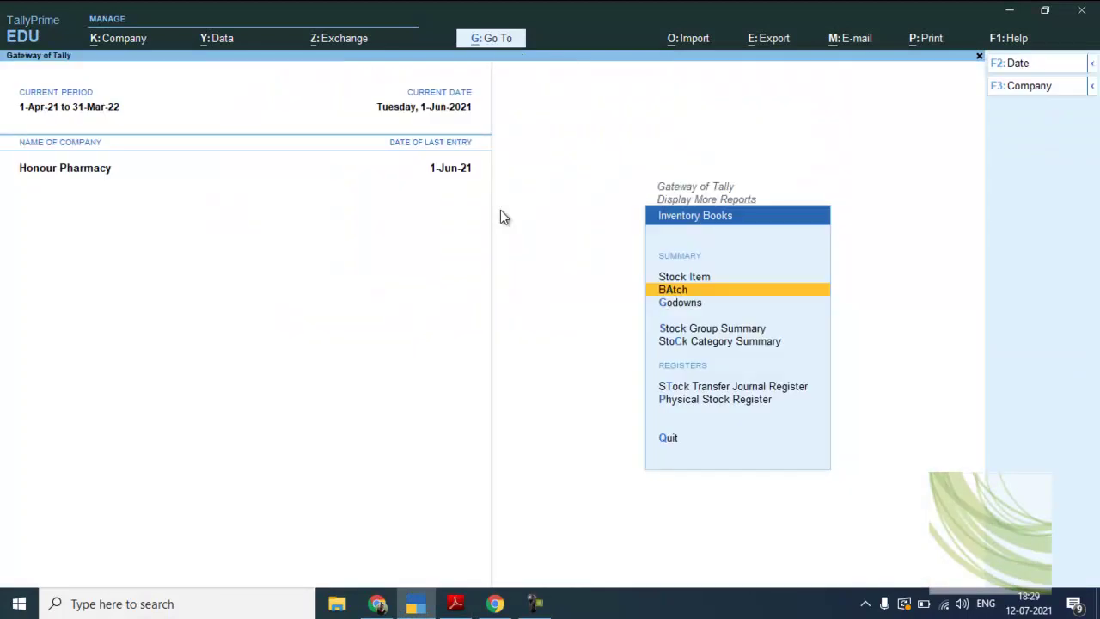
{"action": "key", "text": "Escape"}
{"action": "key", "text": "Return"}
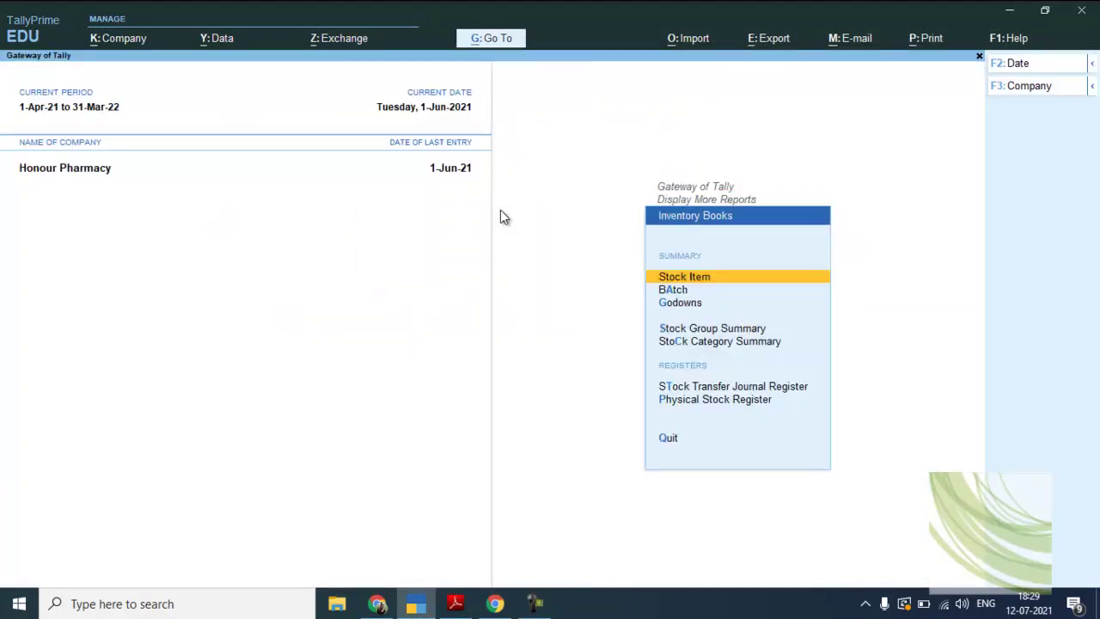
{"action": "key", "text": "Down"}
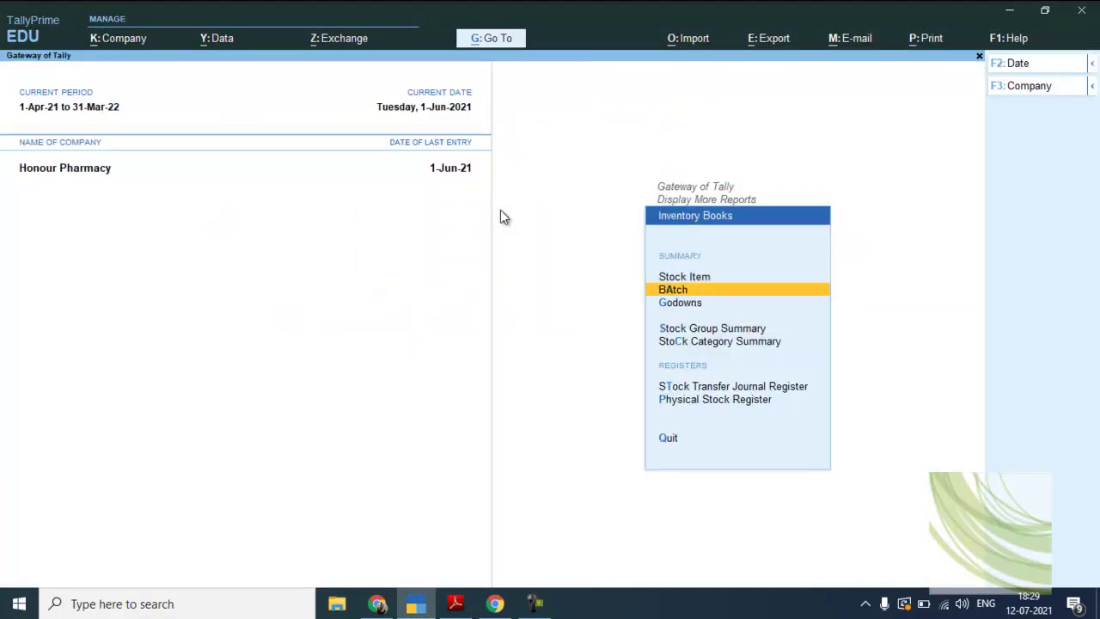